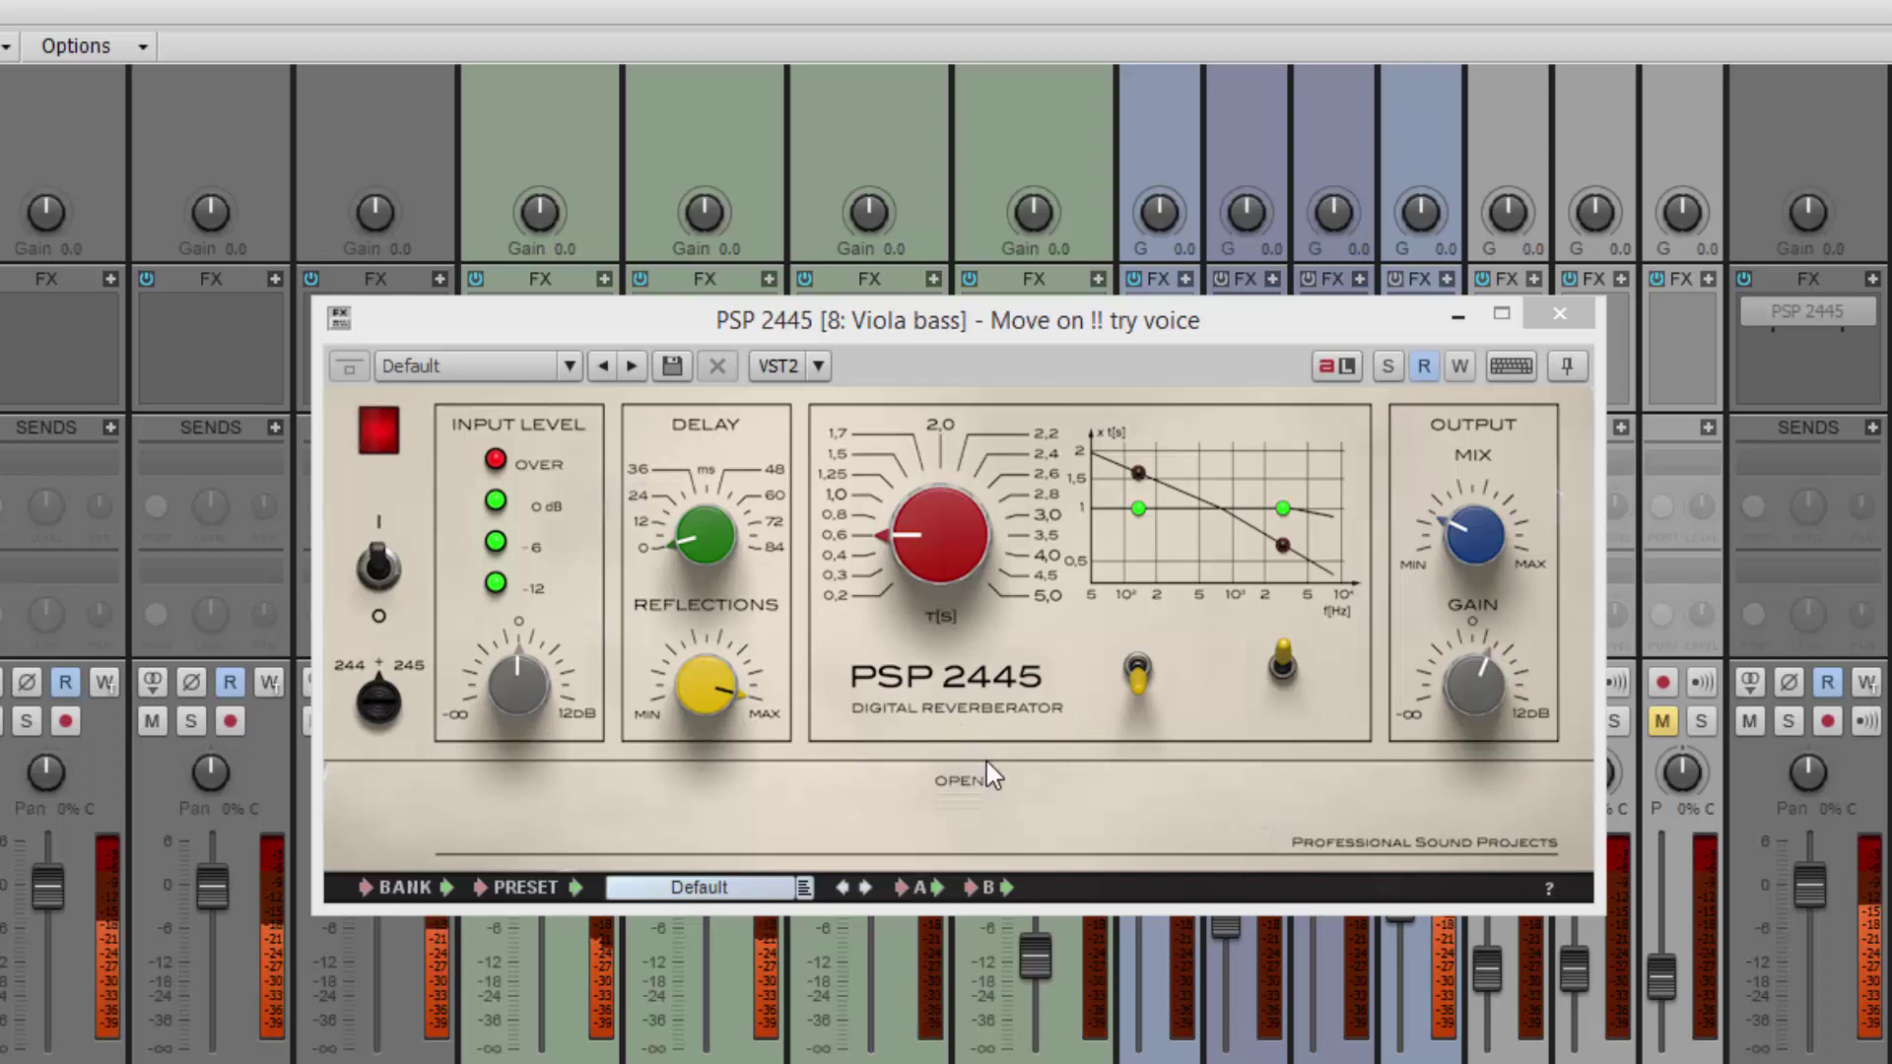
Reveal the hidden lower control panel of the PSP 2445 reverb on the Viola bass track
{"action": "left_click", "coordinate": [964, 778]}
{"action": "left_click", "coordinate": [956, 800]}
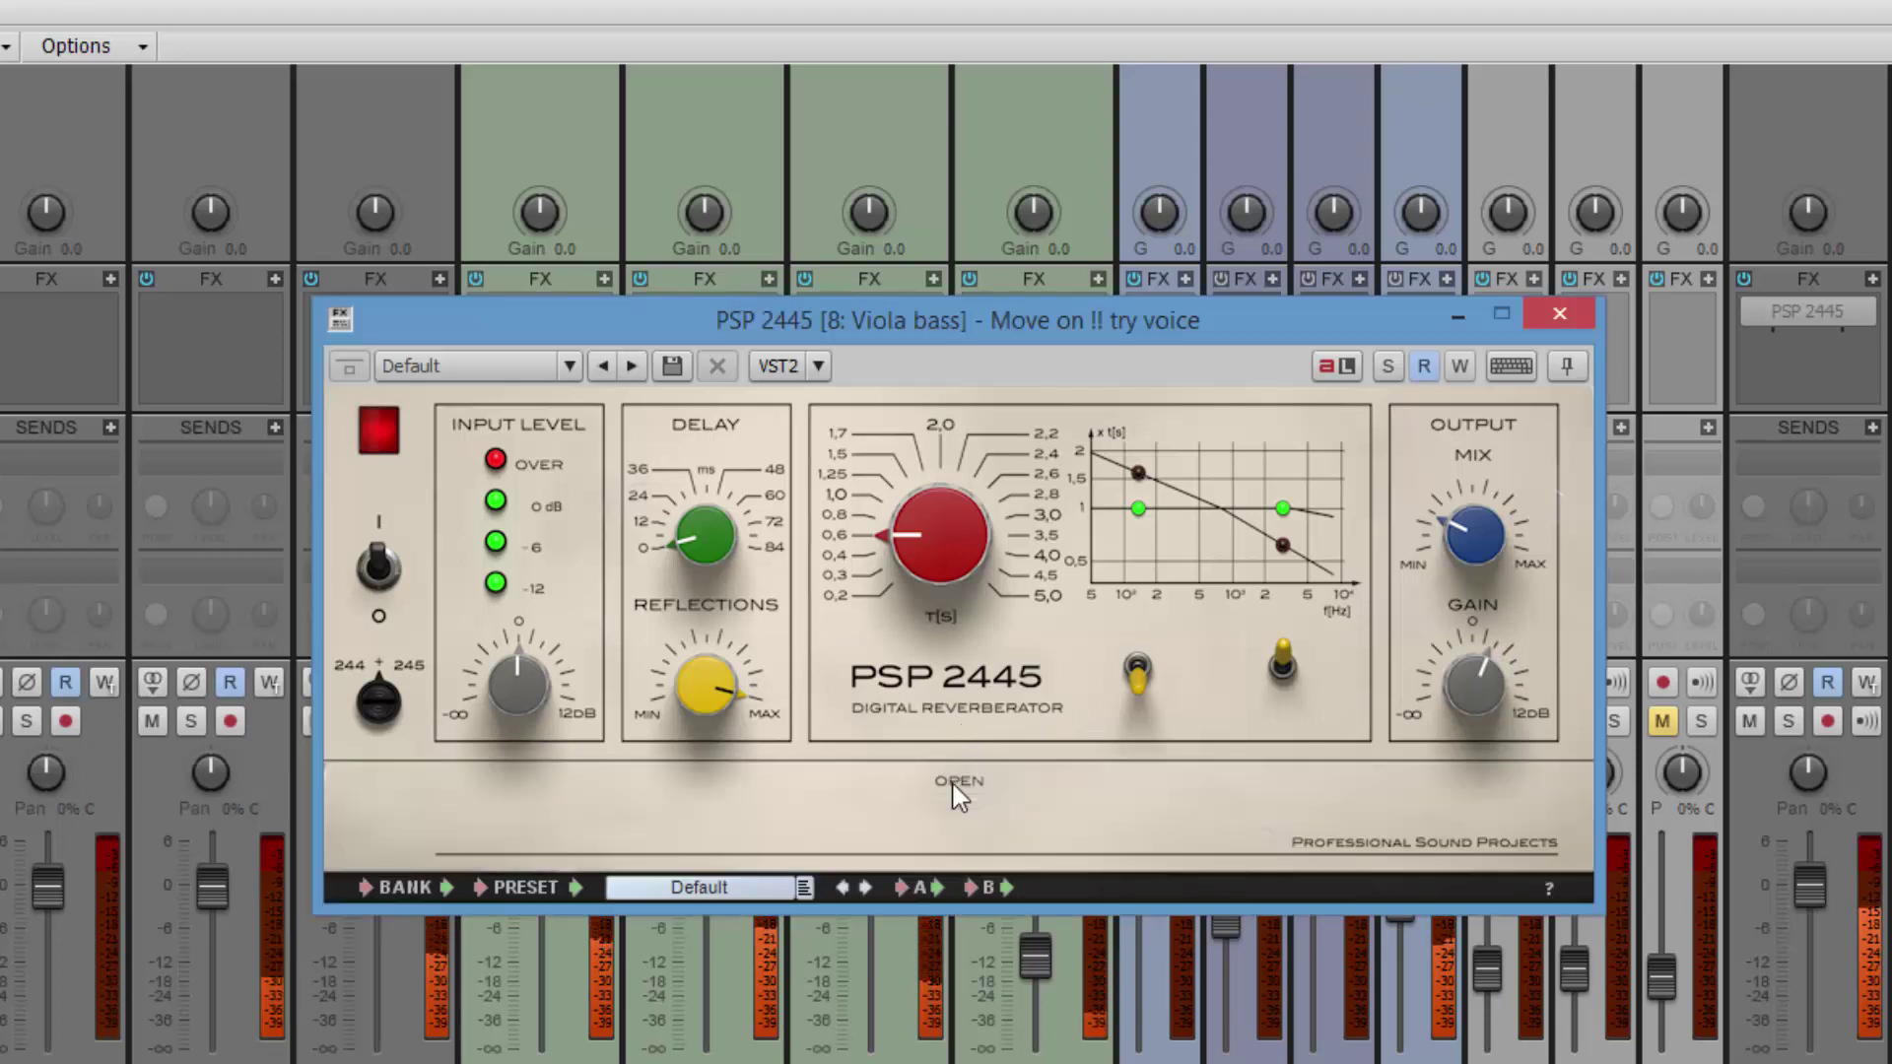
{"action": "left_click", "coordinate": [965, 791]}
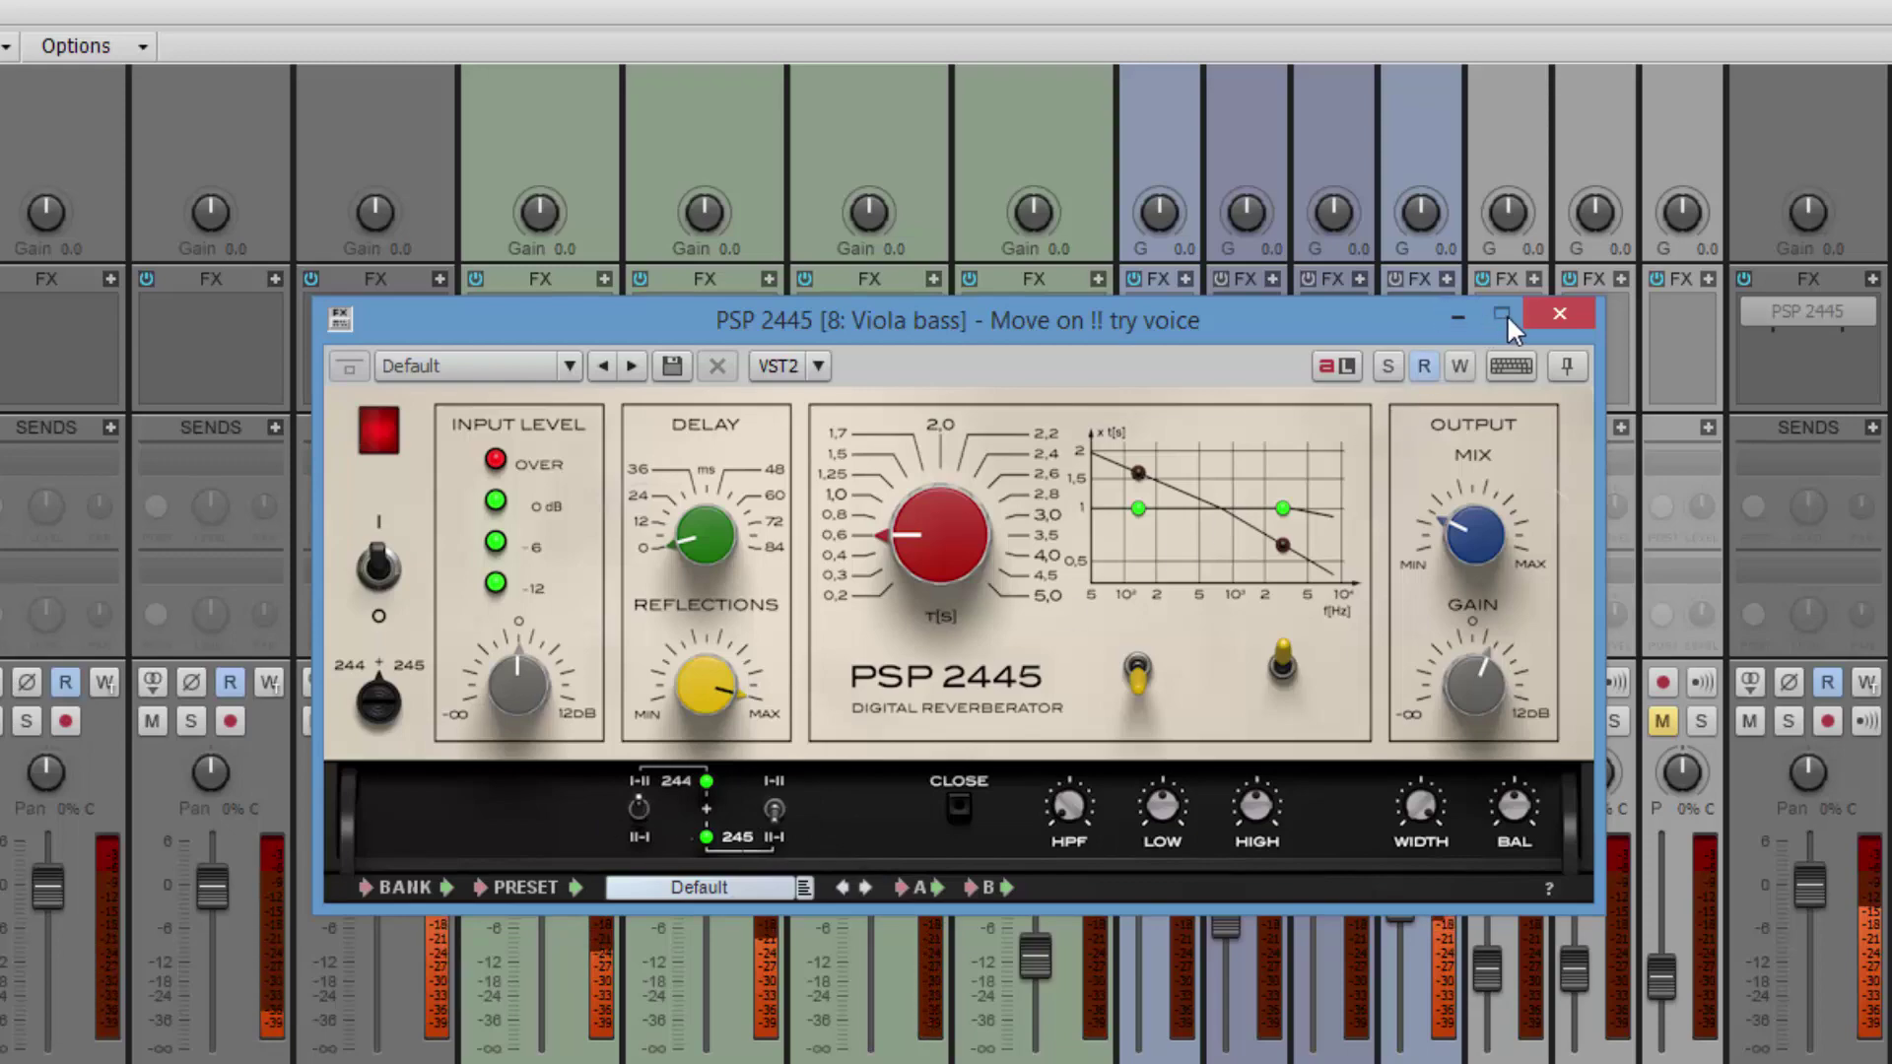
Close the Viola bass reverb window and mute the AHH track
{"action": "left_click", "coordinate": [1559, 314]}
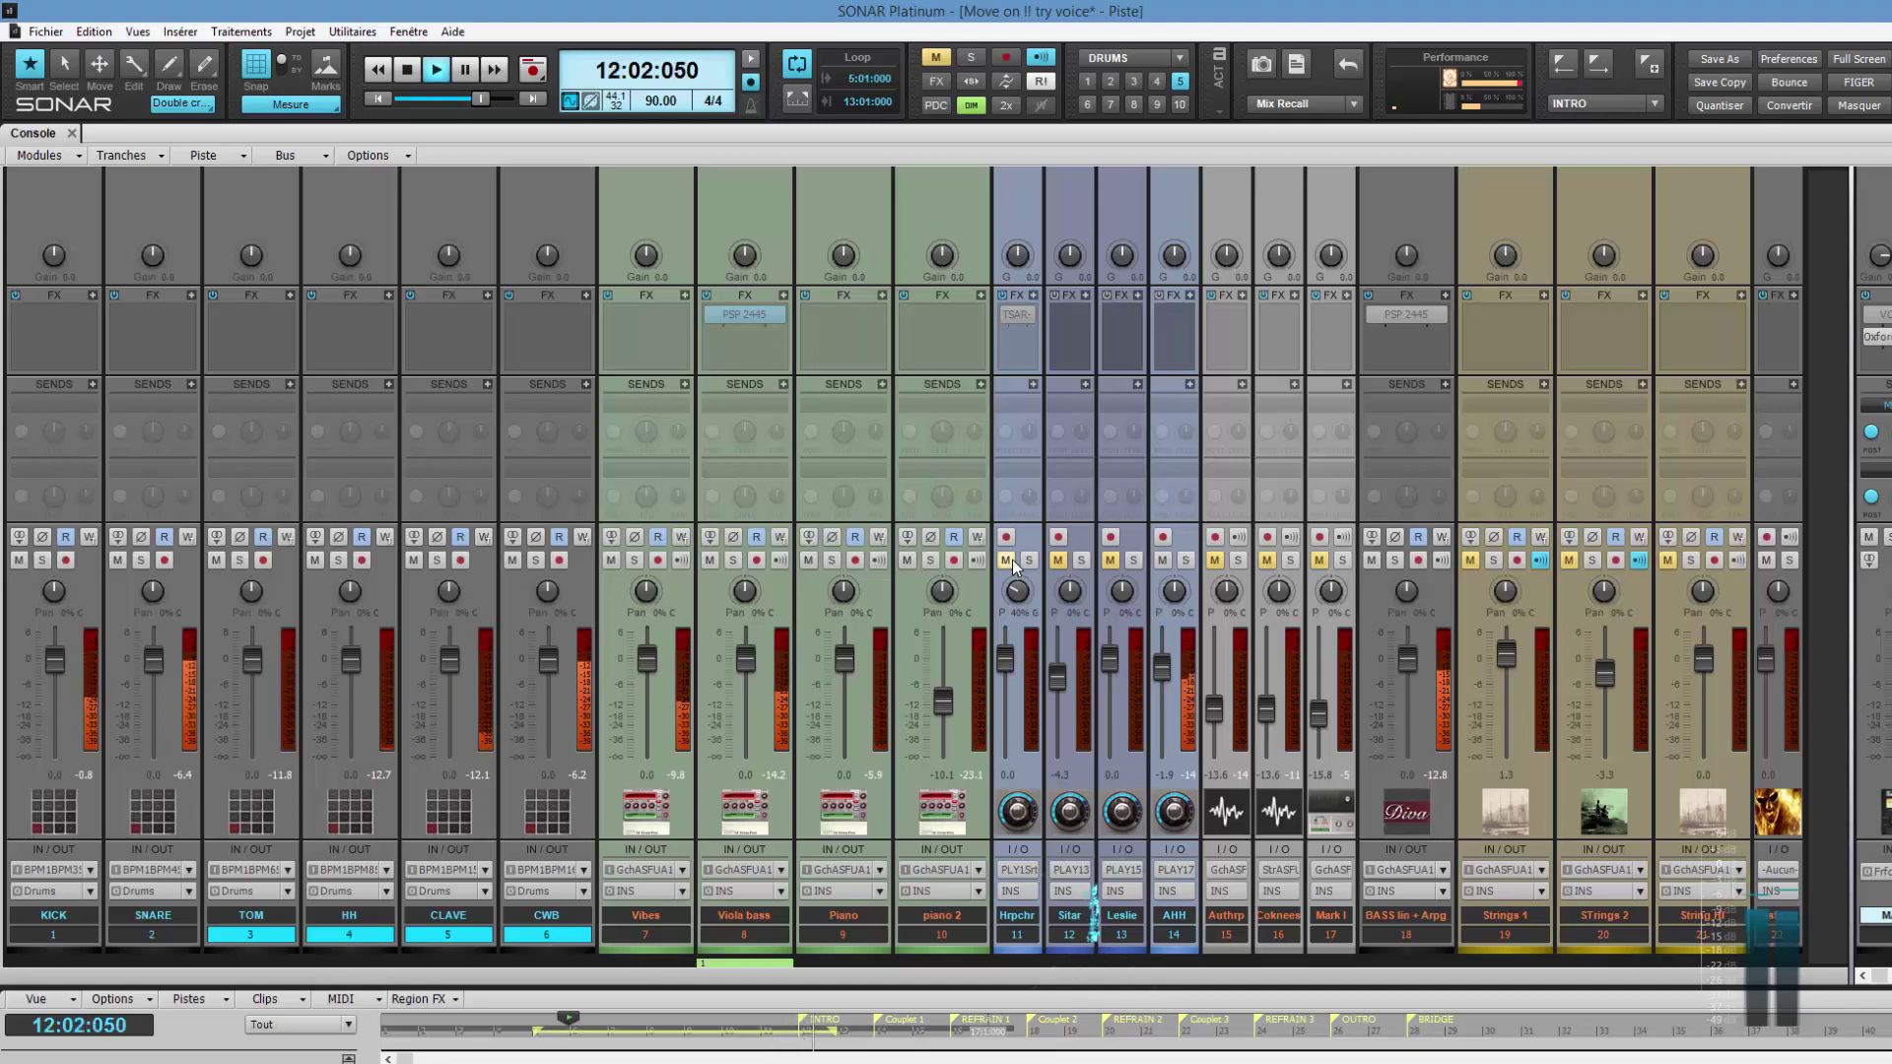
{"action": "left_click", "coordinate": [1159, 565]}
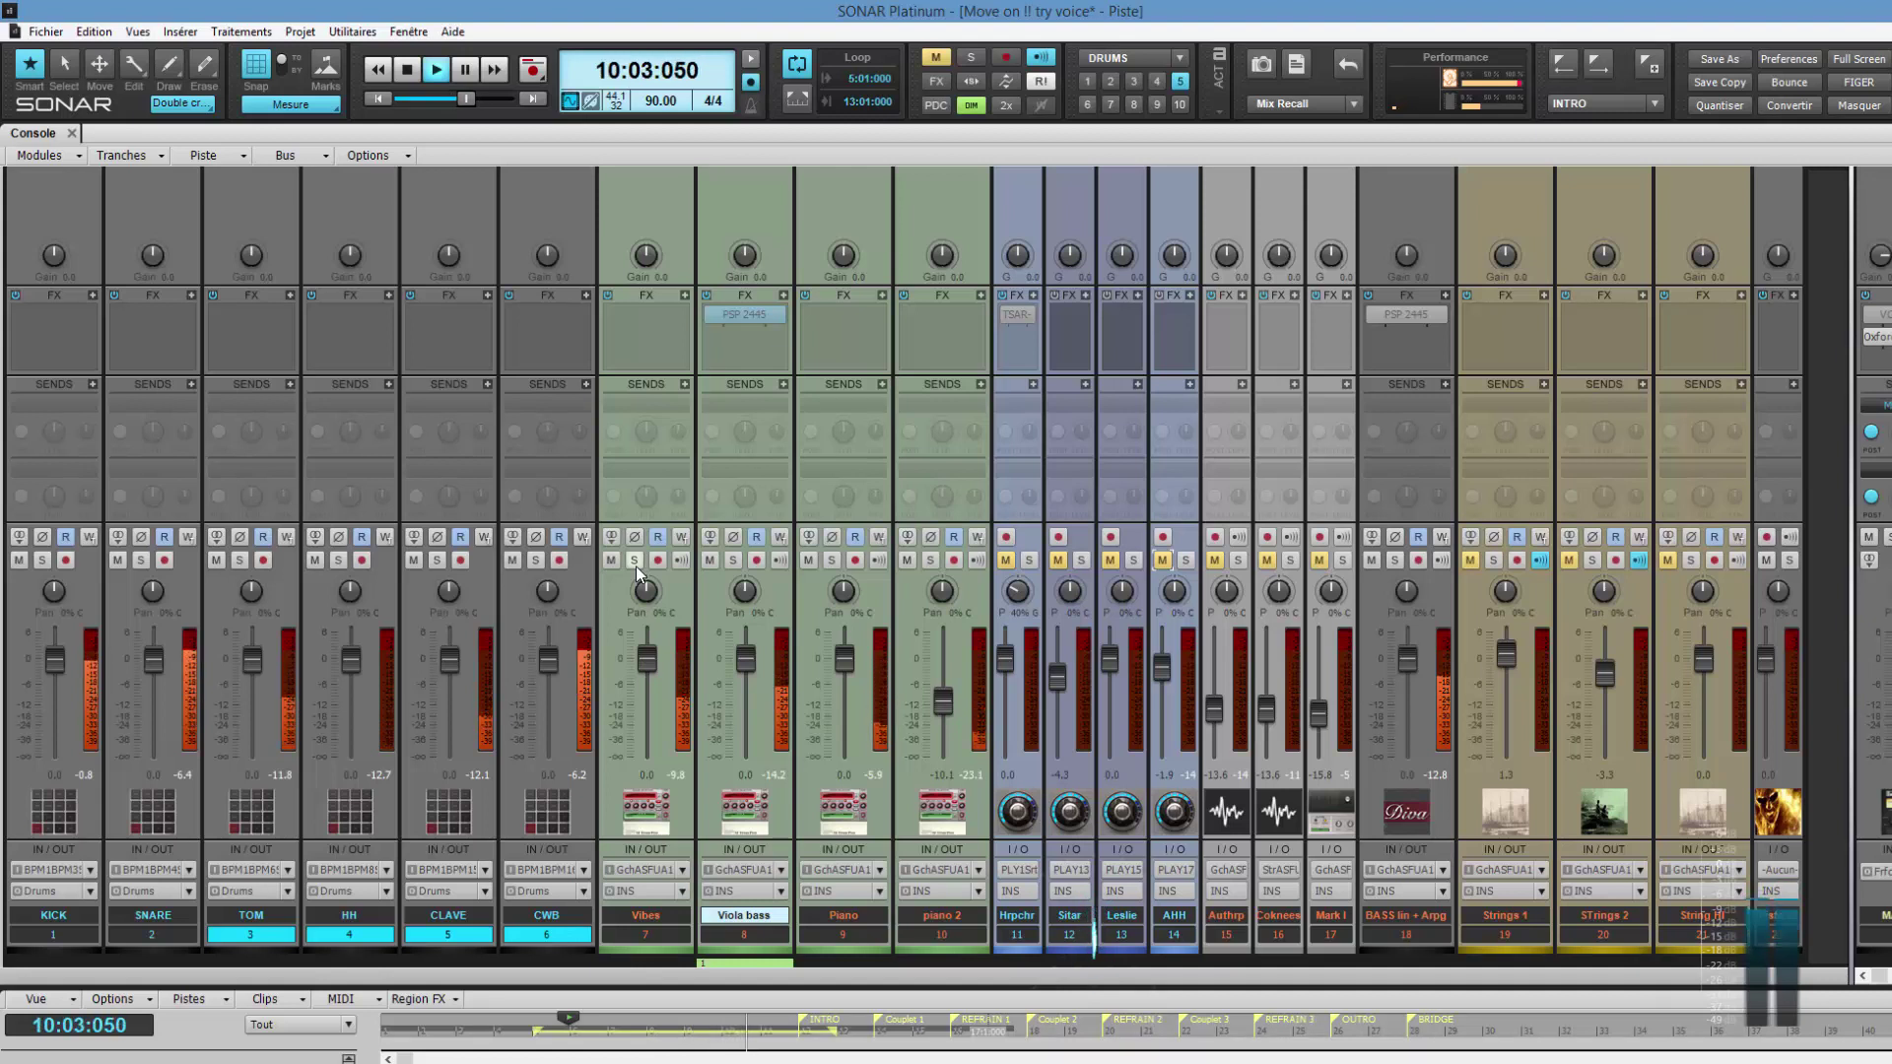
Insert the PSP 2445 stereo reverb in the effects rack of the SNARE track
{"action": "right_click", "coordinate": [189, 304]}
{"action": "mouse_move", "coordinate": [325, 313]}
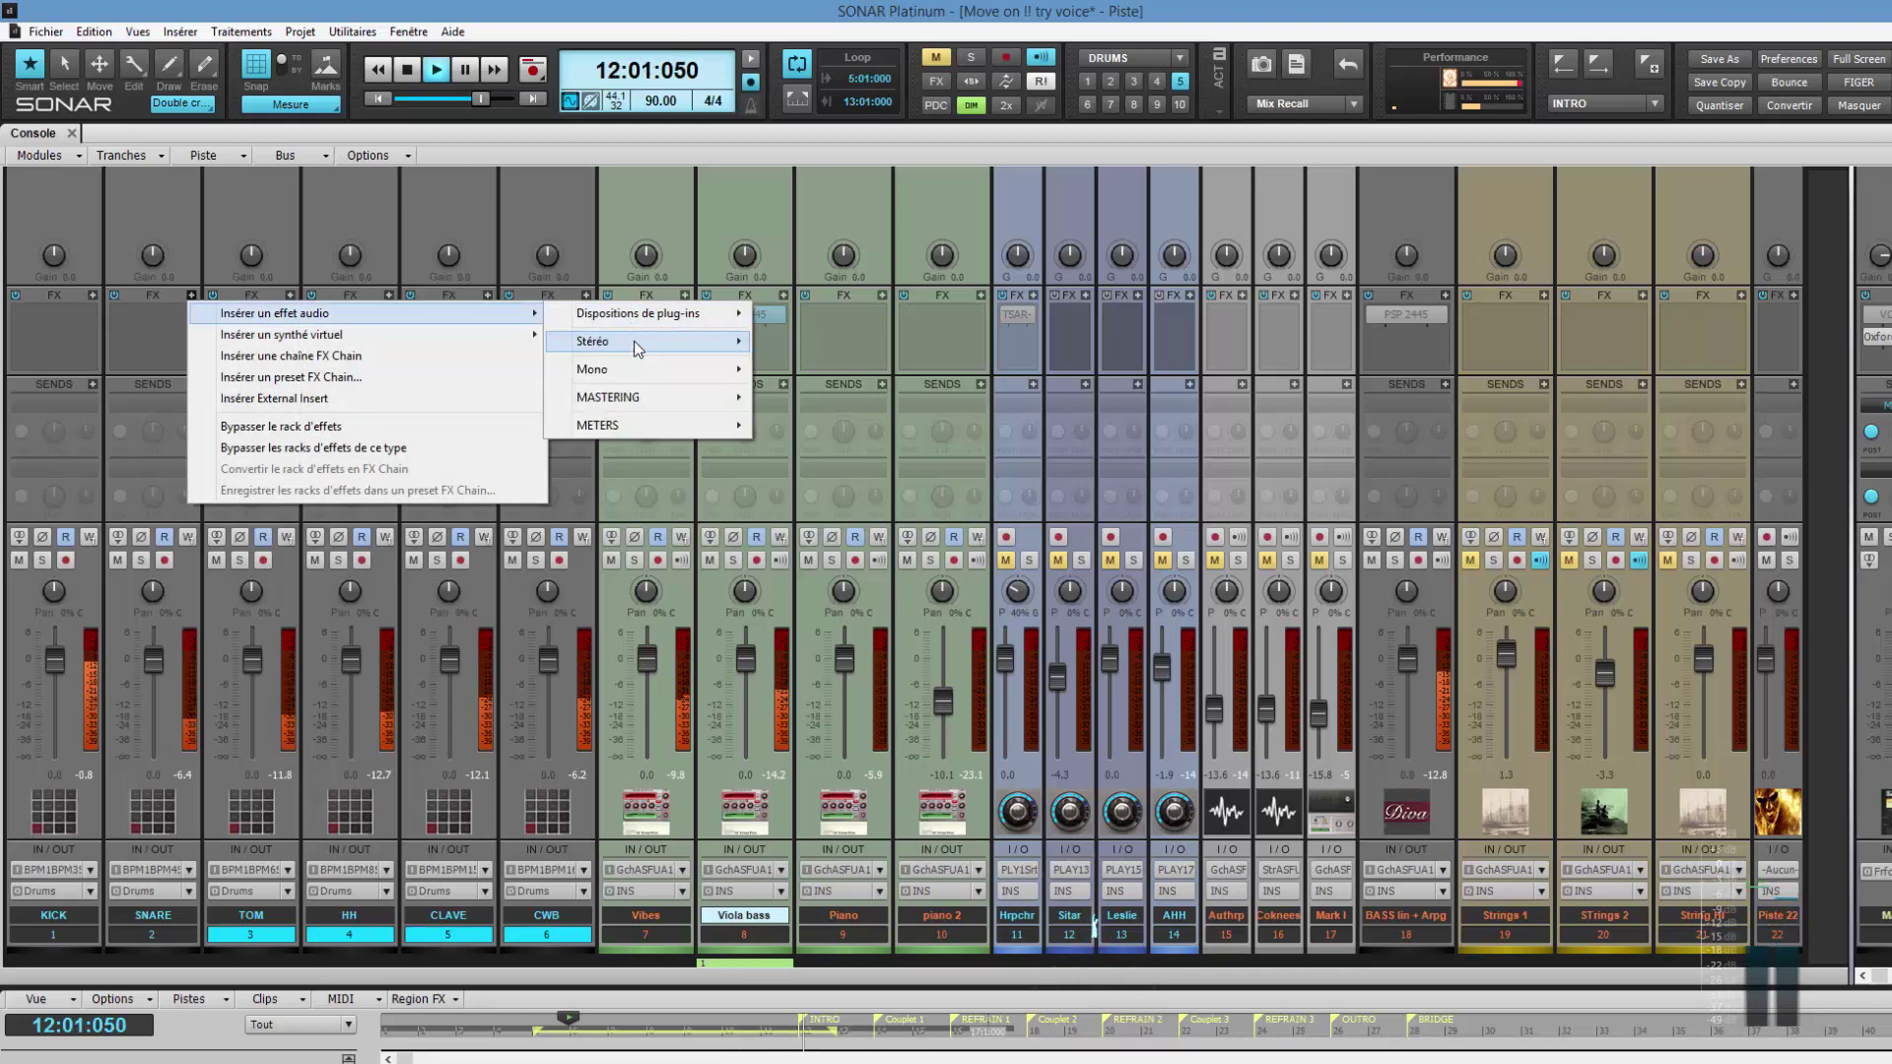
{"action": "mouse_move", "coordinate": [601, 341]}
{"action": "mouse_move", "coordinate": [472, 412]}
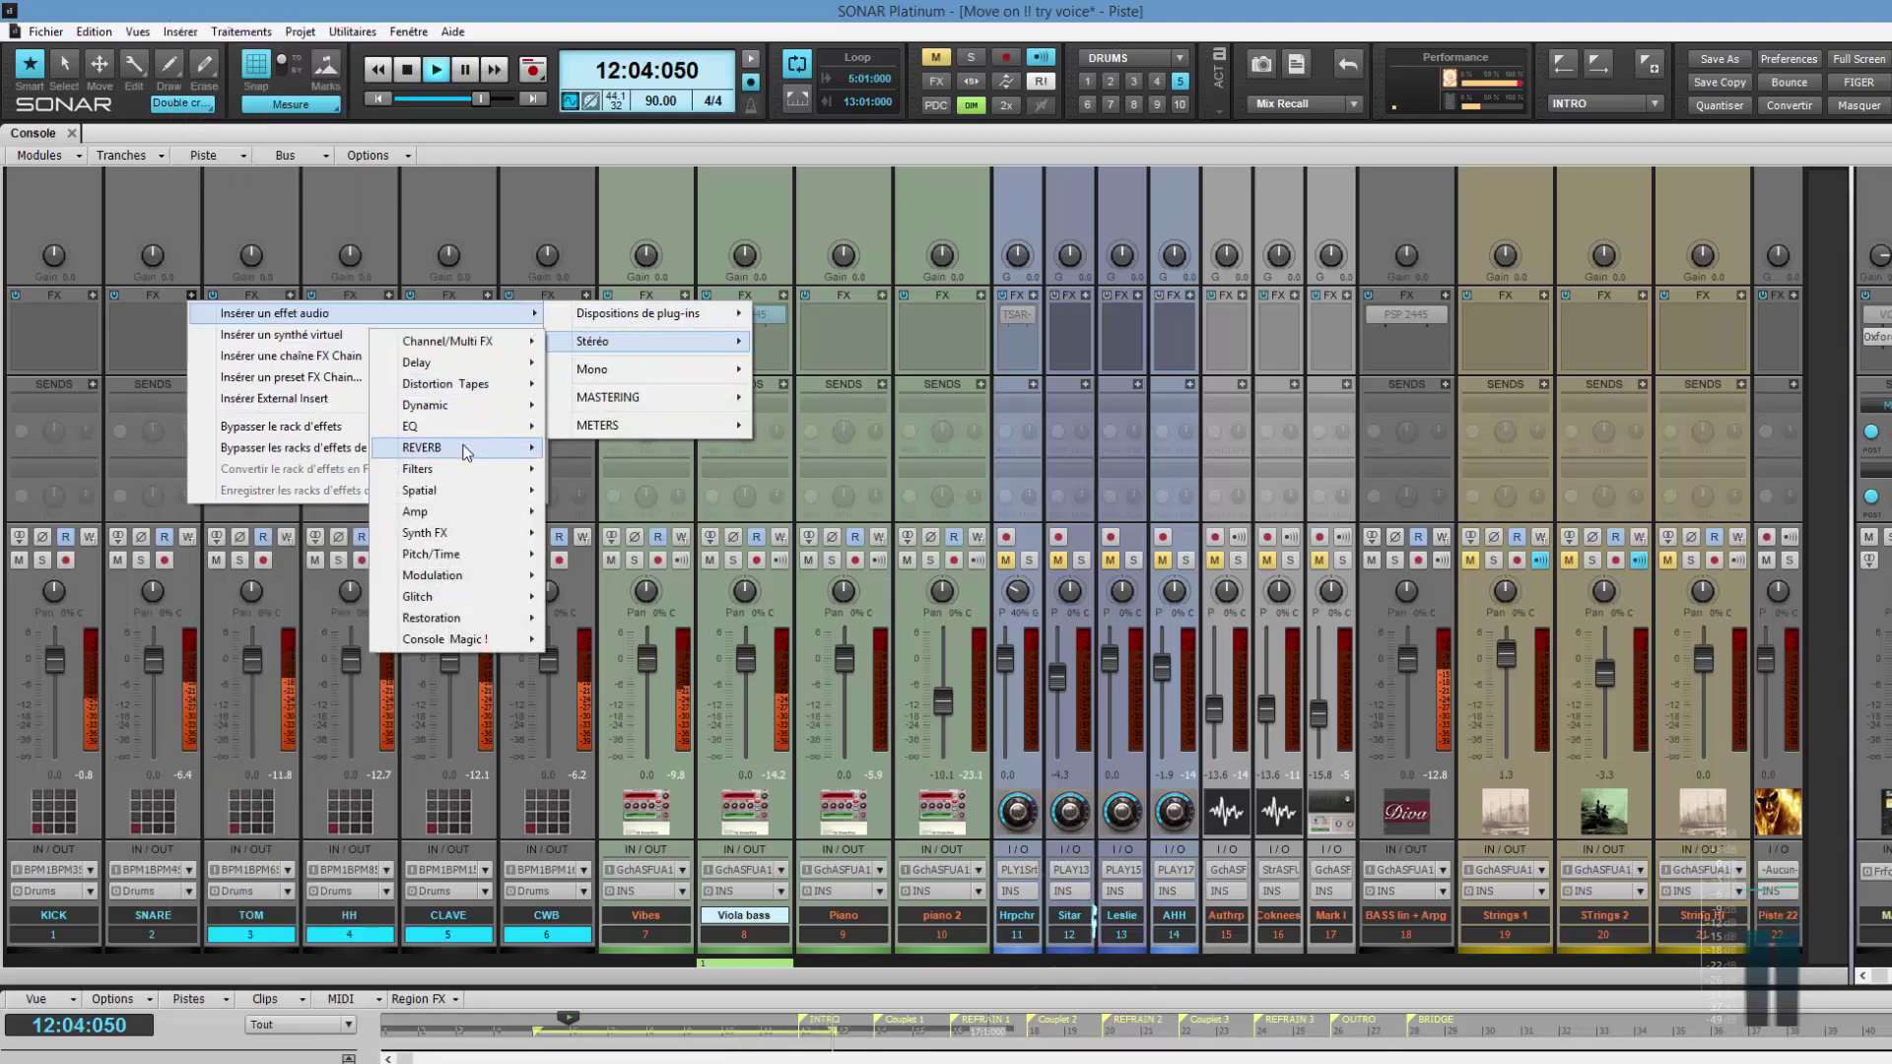
{"action": "mouse_move", "coordinate": [463, 447]}
{"action": "left_click", "coordinate": [260, 491]}
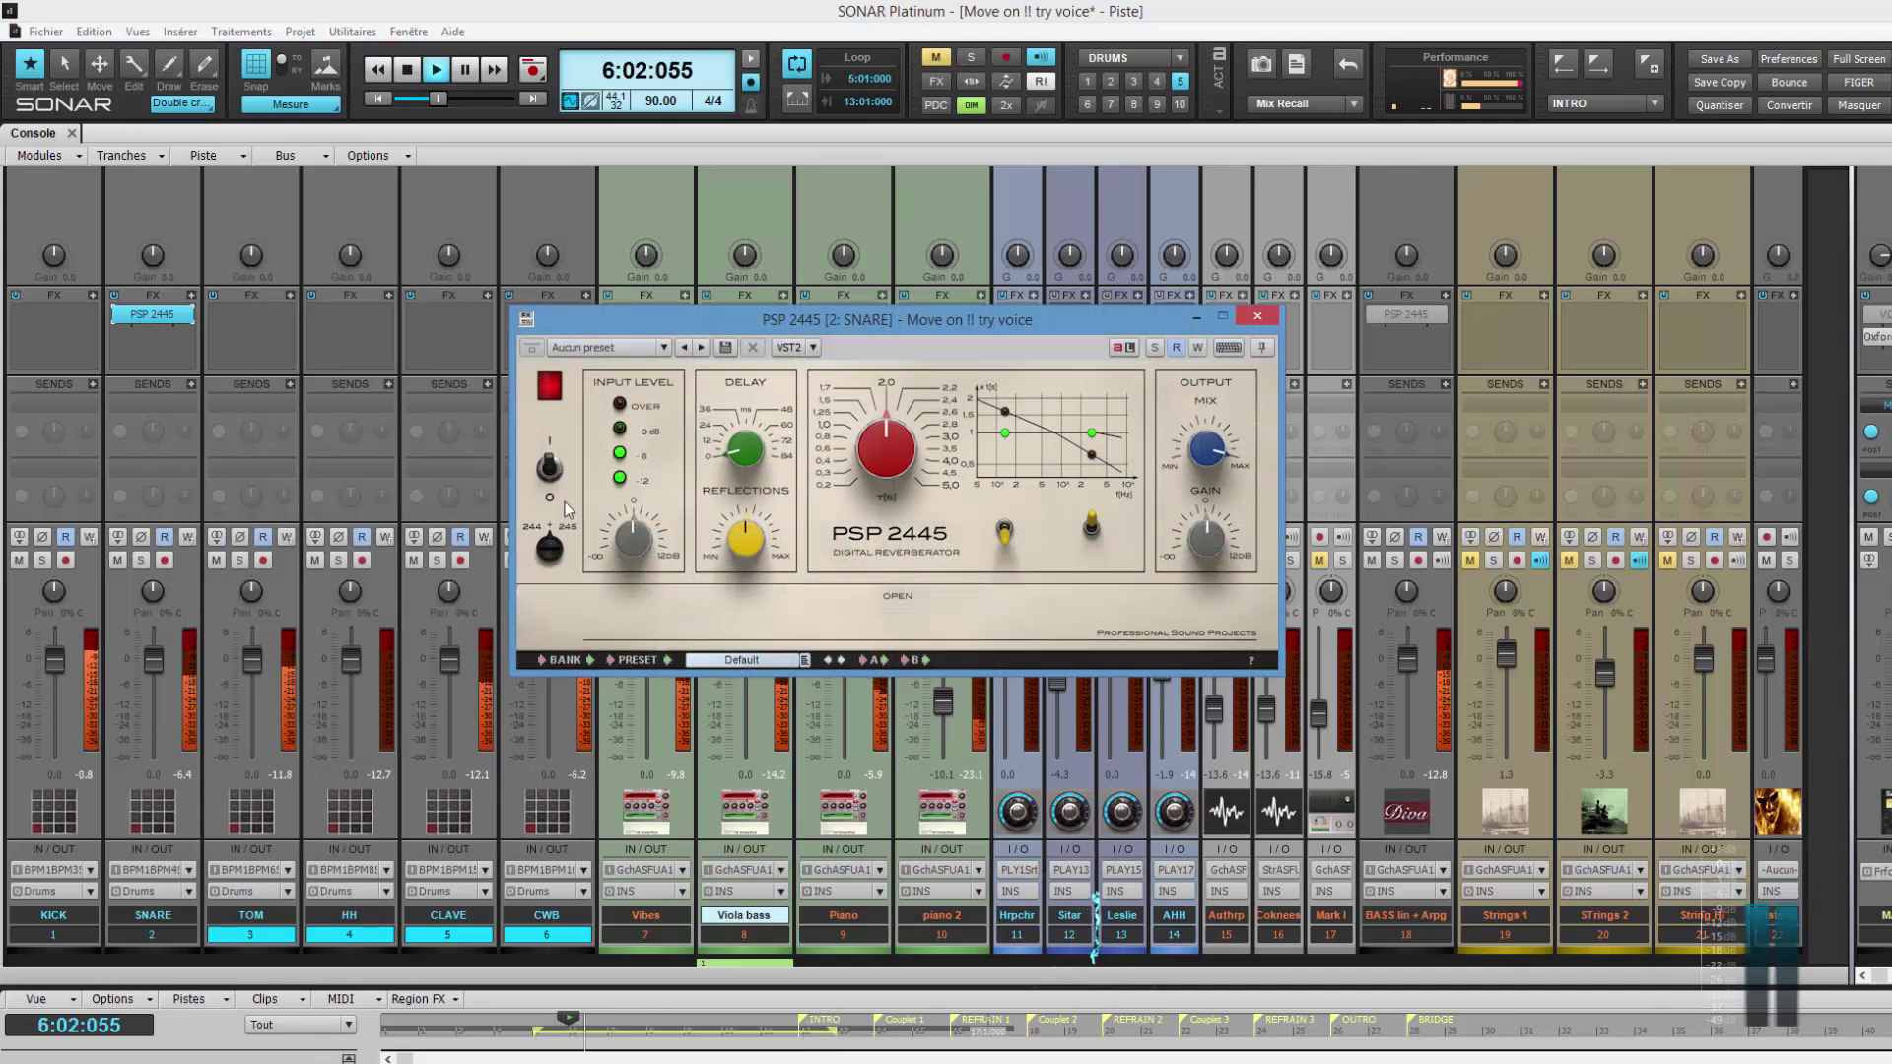
Solo the SNARE track with dim solo turned off and move its reverb window lower over the console
{"action": "left_click", "coordinate": [1155, 348]}
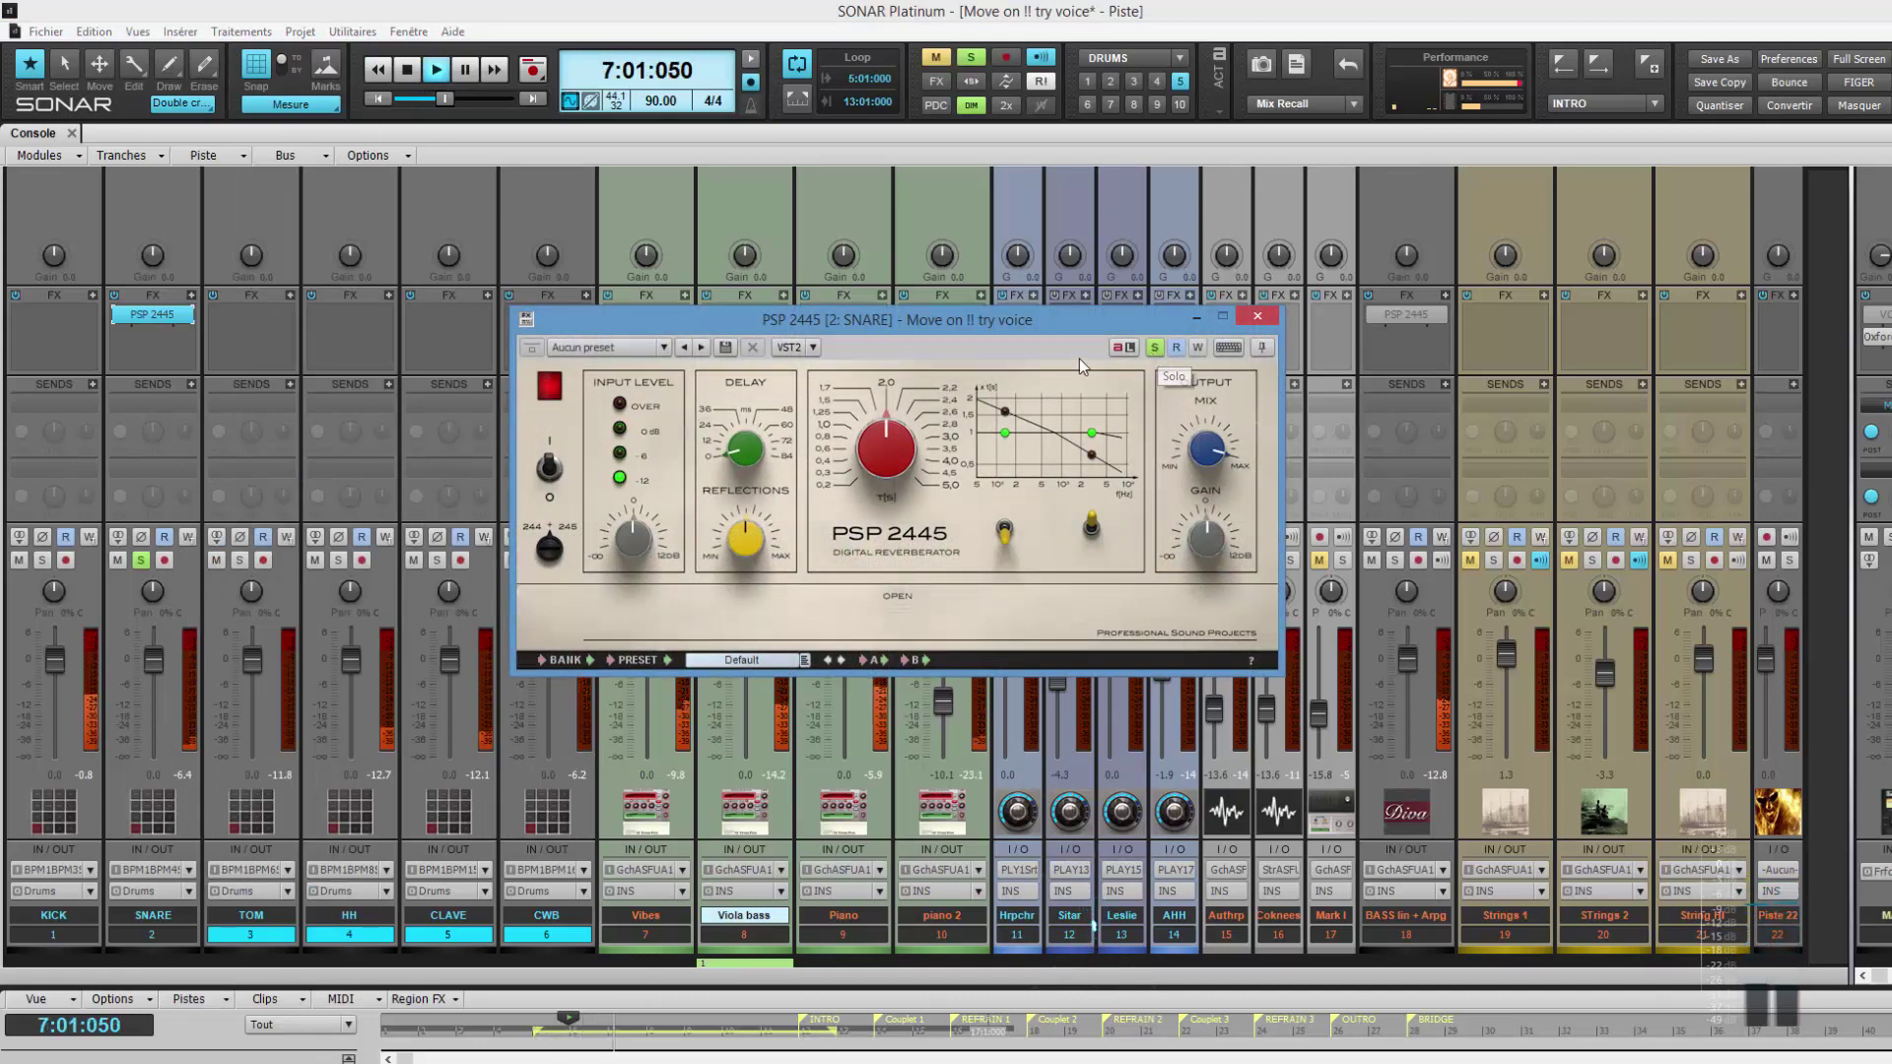
{"action": "left_click", "coordinate": [970, 106]}
{"action": "left_click_drag", "start_coordinate": [971, 317], "coordinate": [1029, 438]}
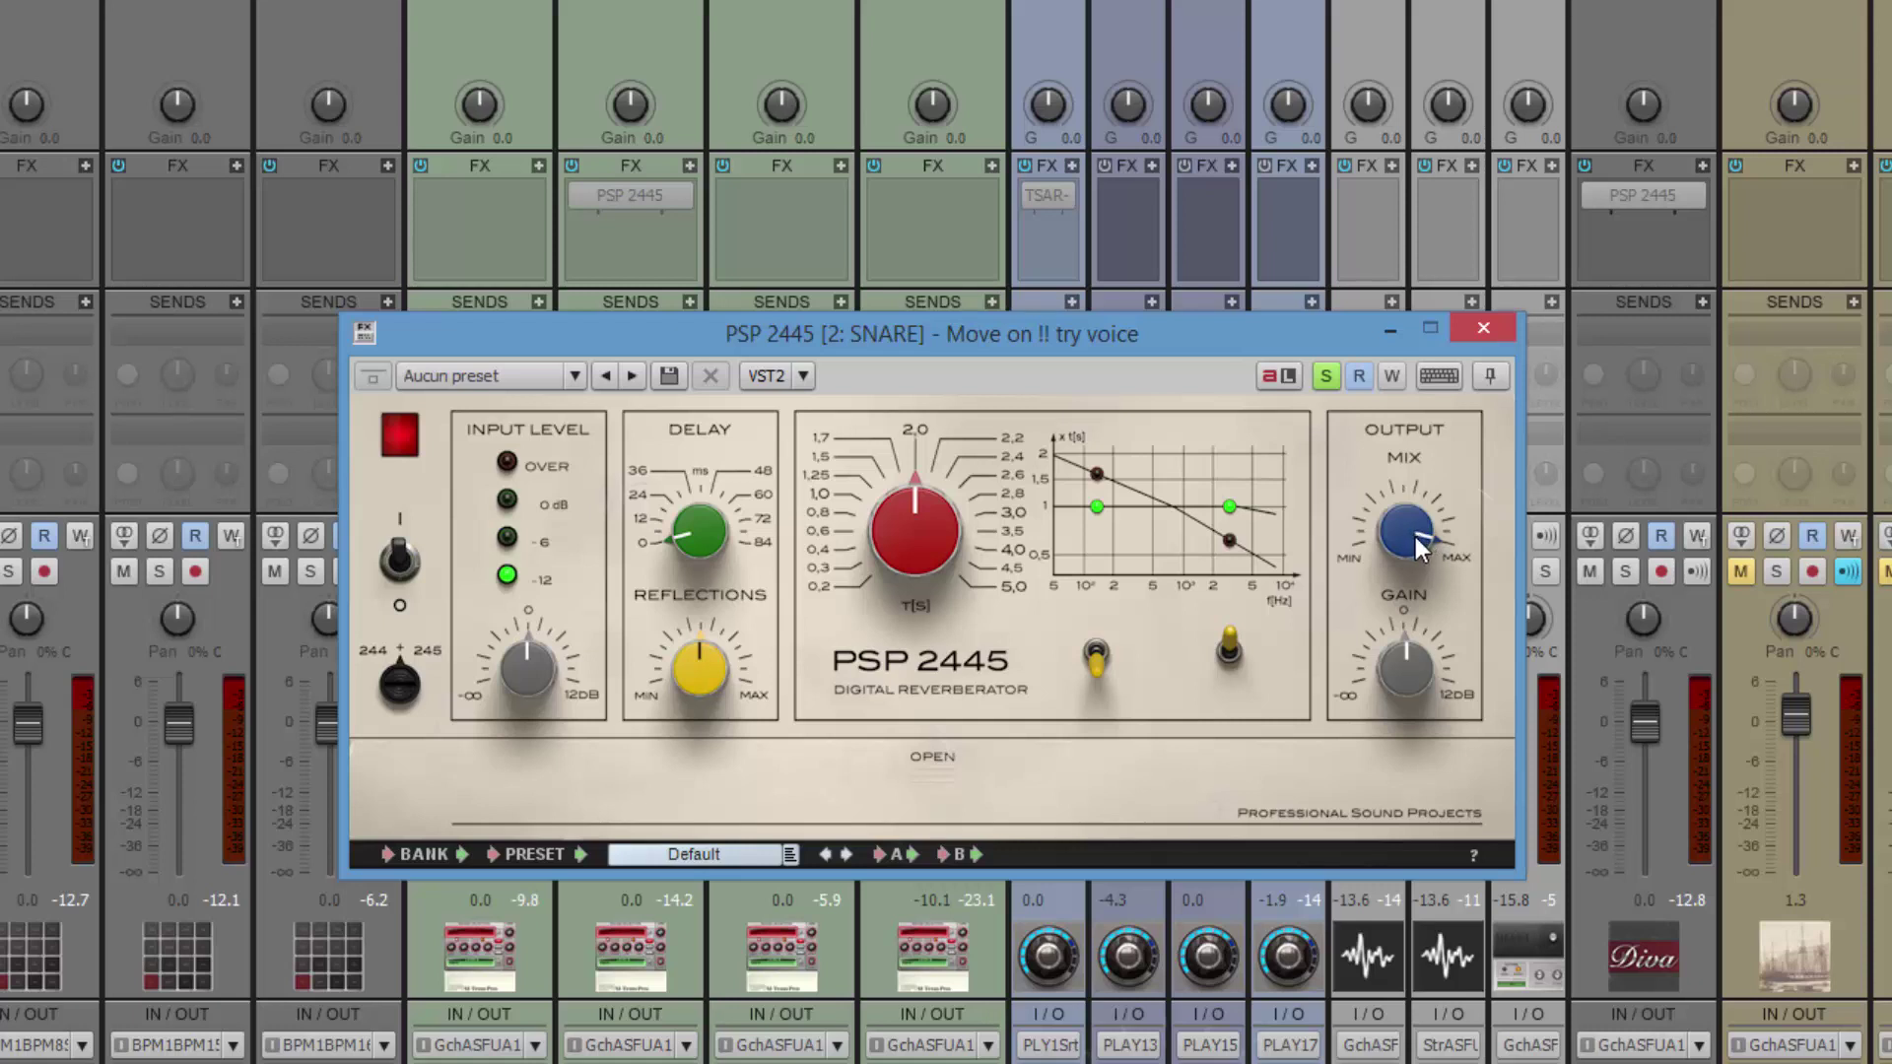
Try the snare reverb's Mix control, then switch the reverb's power off and on to compare the sound
{"action": "left_click_drag", "start_coordinate": [1416, 536], "coordinate": [1403, 545]}
{"action": "left_click_drag", "start_coordinate": [1143, 343], "coordinate": [945, 331]}
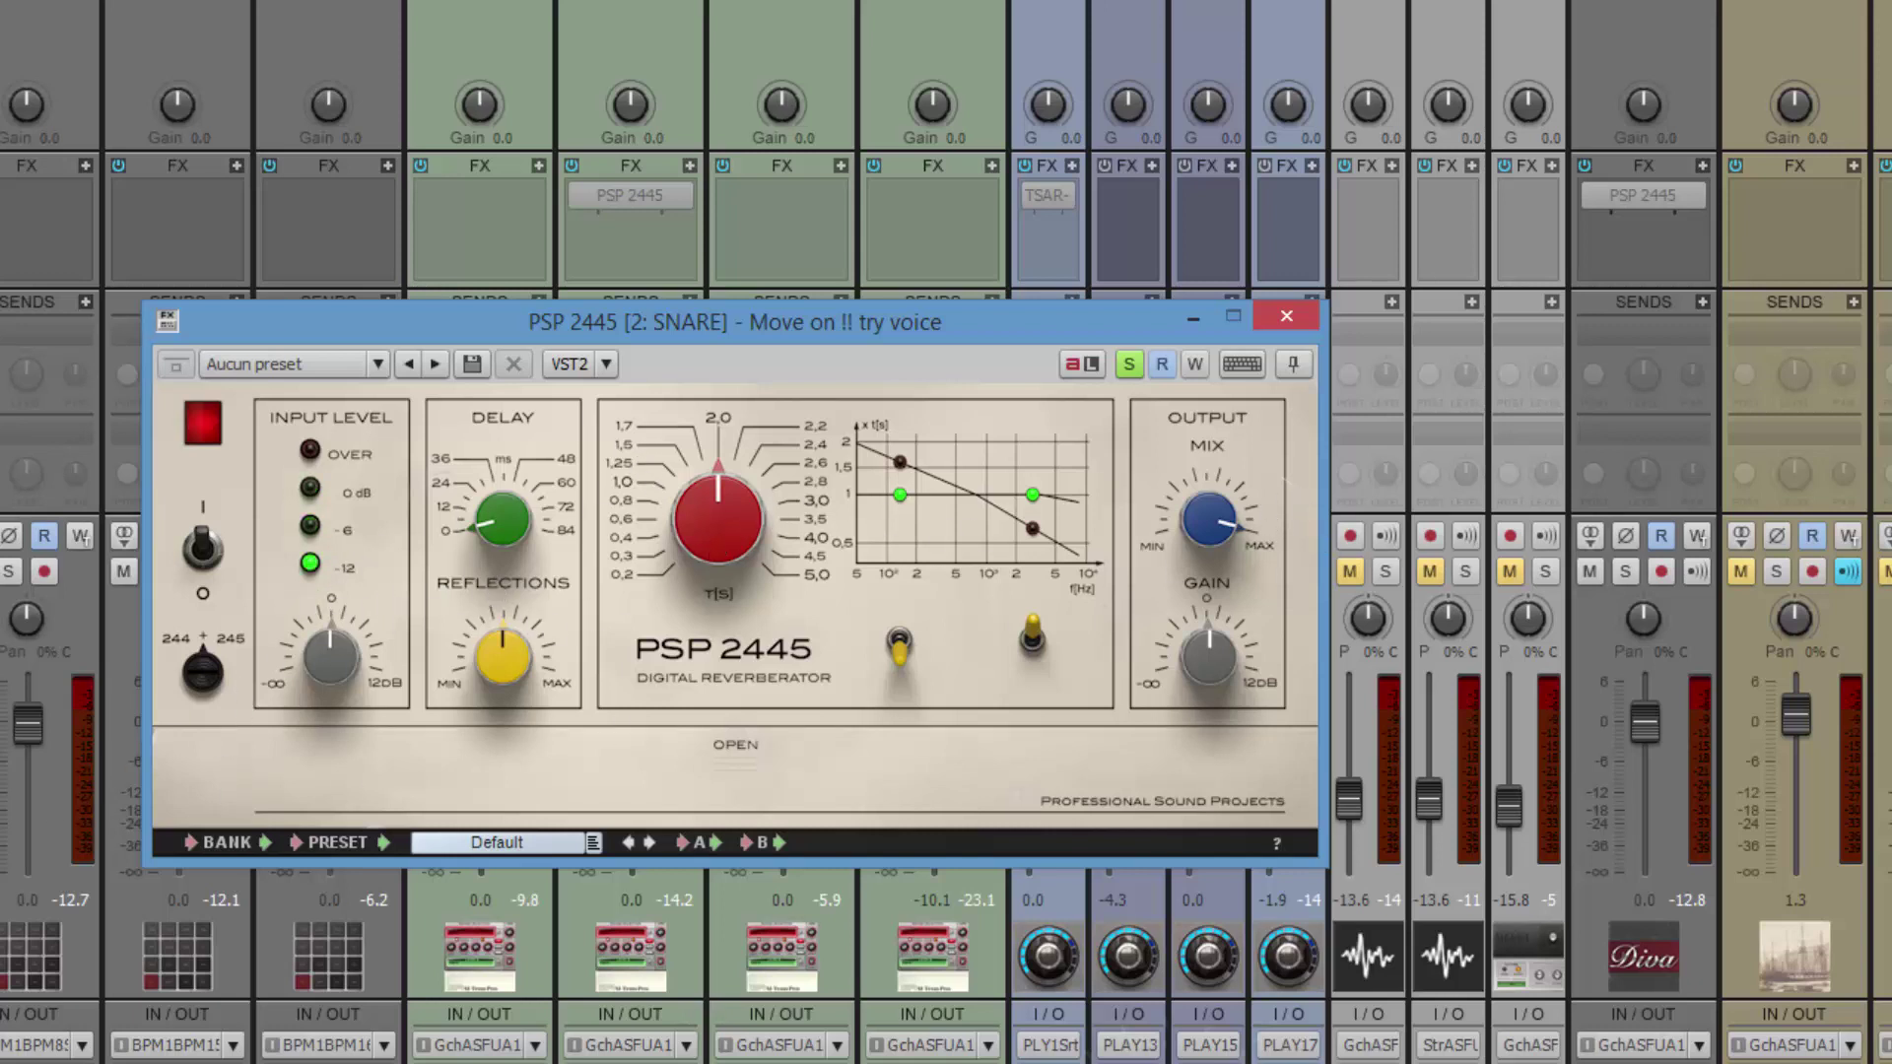
{"action": "left_click", "coordinate": [207, 557]}
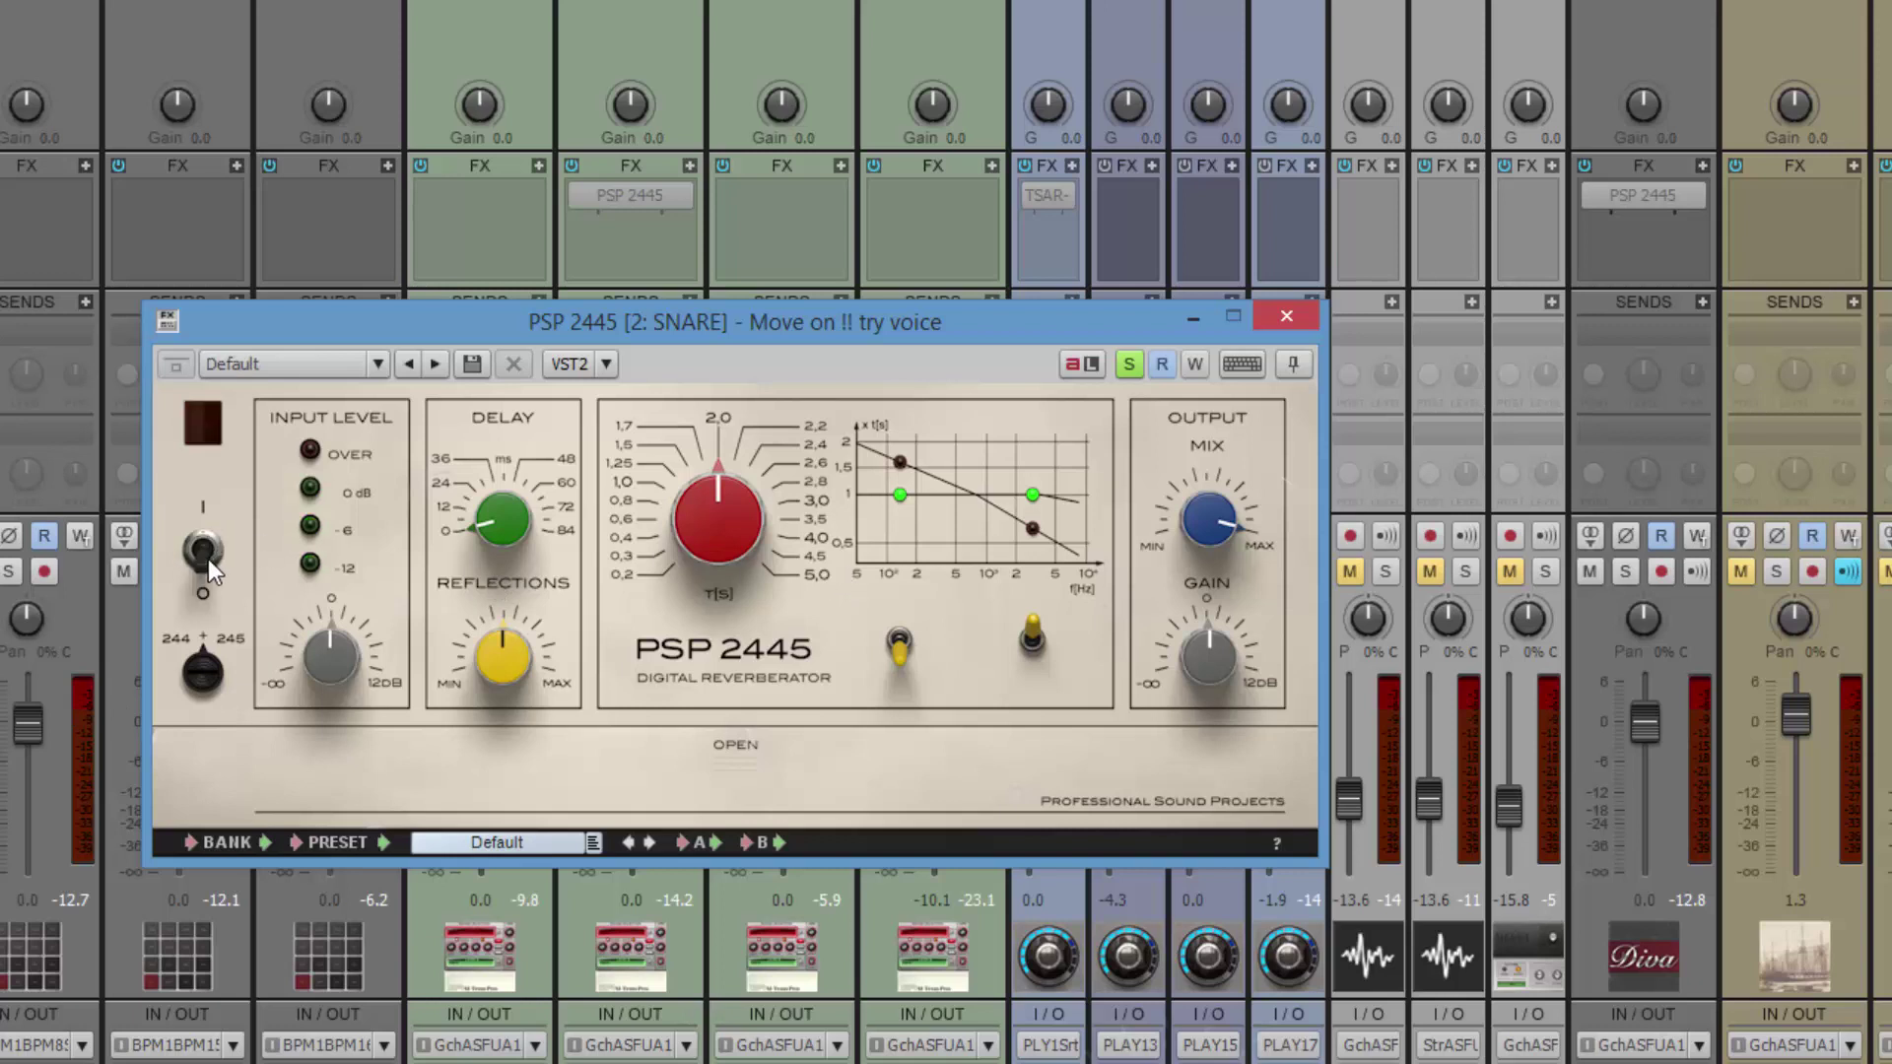
{"action": "left_click", "coordinate": [207, 558]}
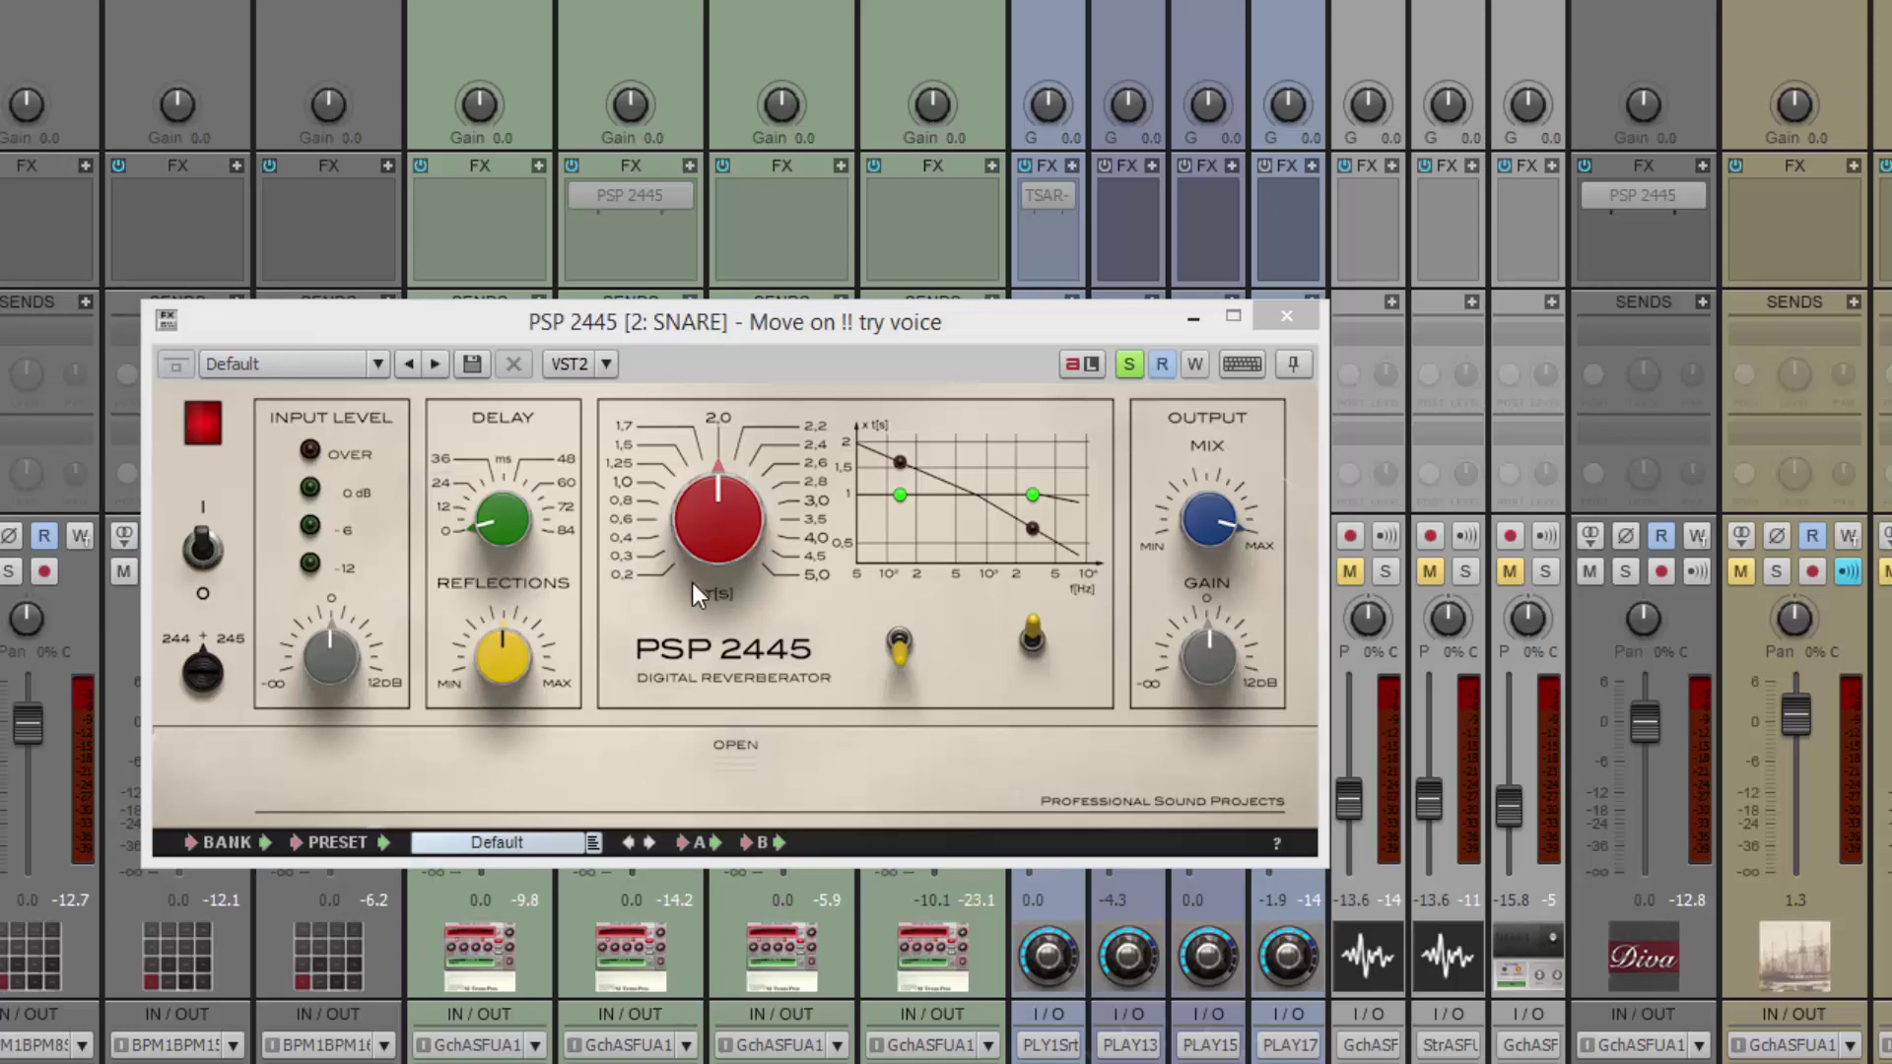
Set the snare reverb time to about 0.8 s and the high-frequency decay switch to the steeper curve, keeping the low-frequency one flat
{"action": "left_click", "coordinate": [713, 518]}
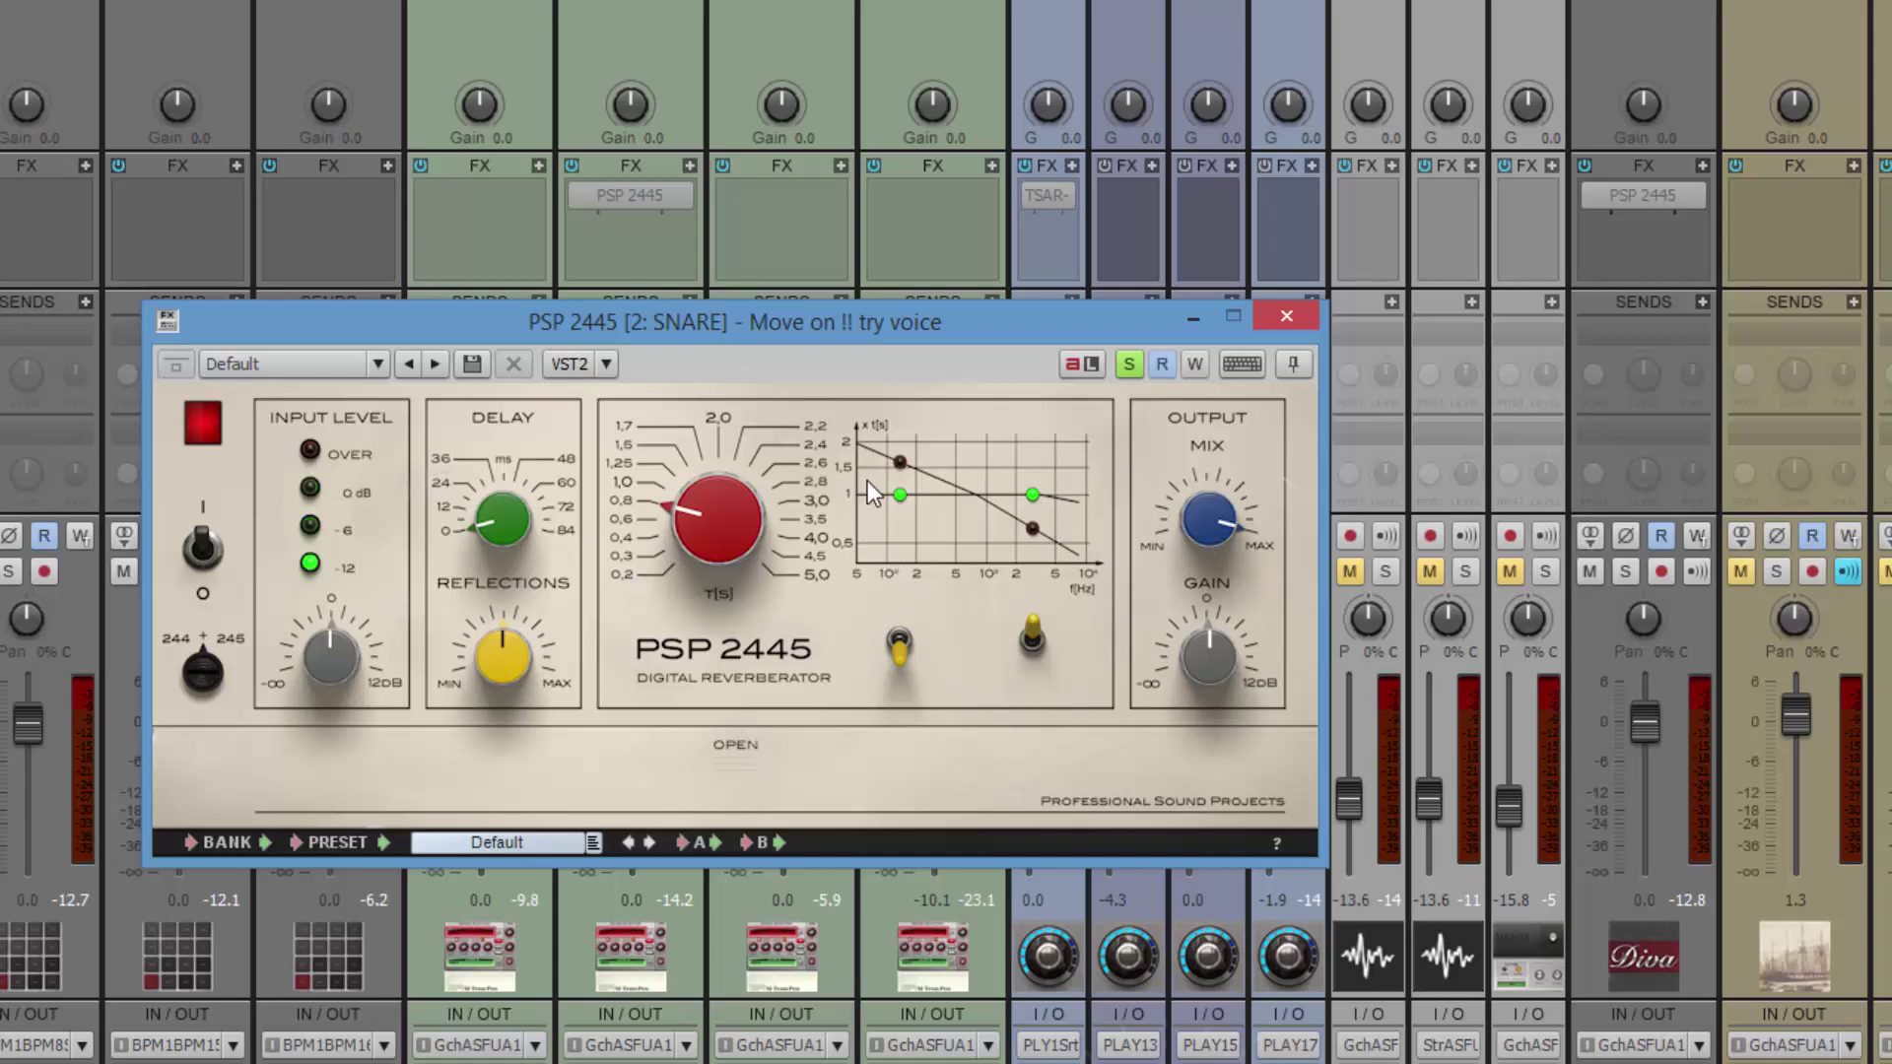
{"action": "left_click", "coordinate": [1032, 648]}
{"action": "left_click", "coordinate": [899, 642]}
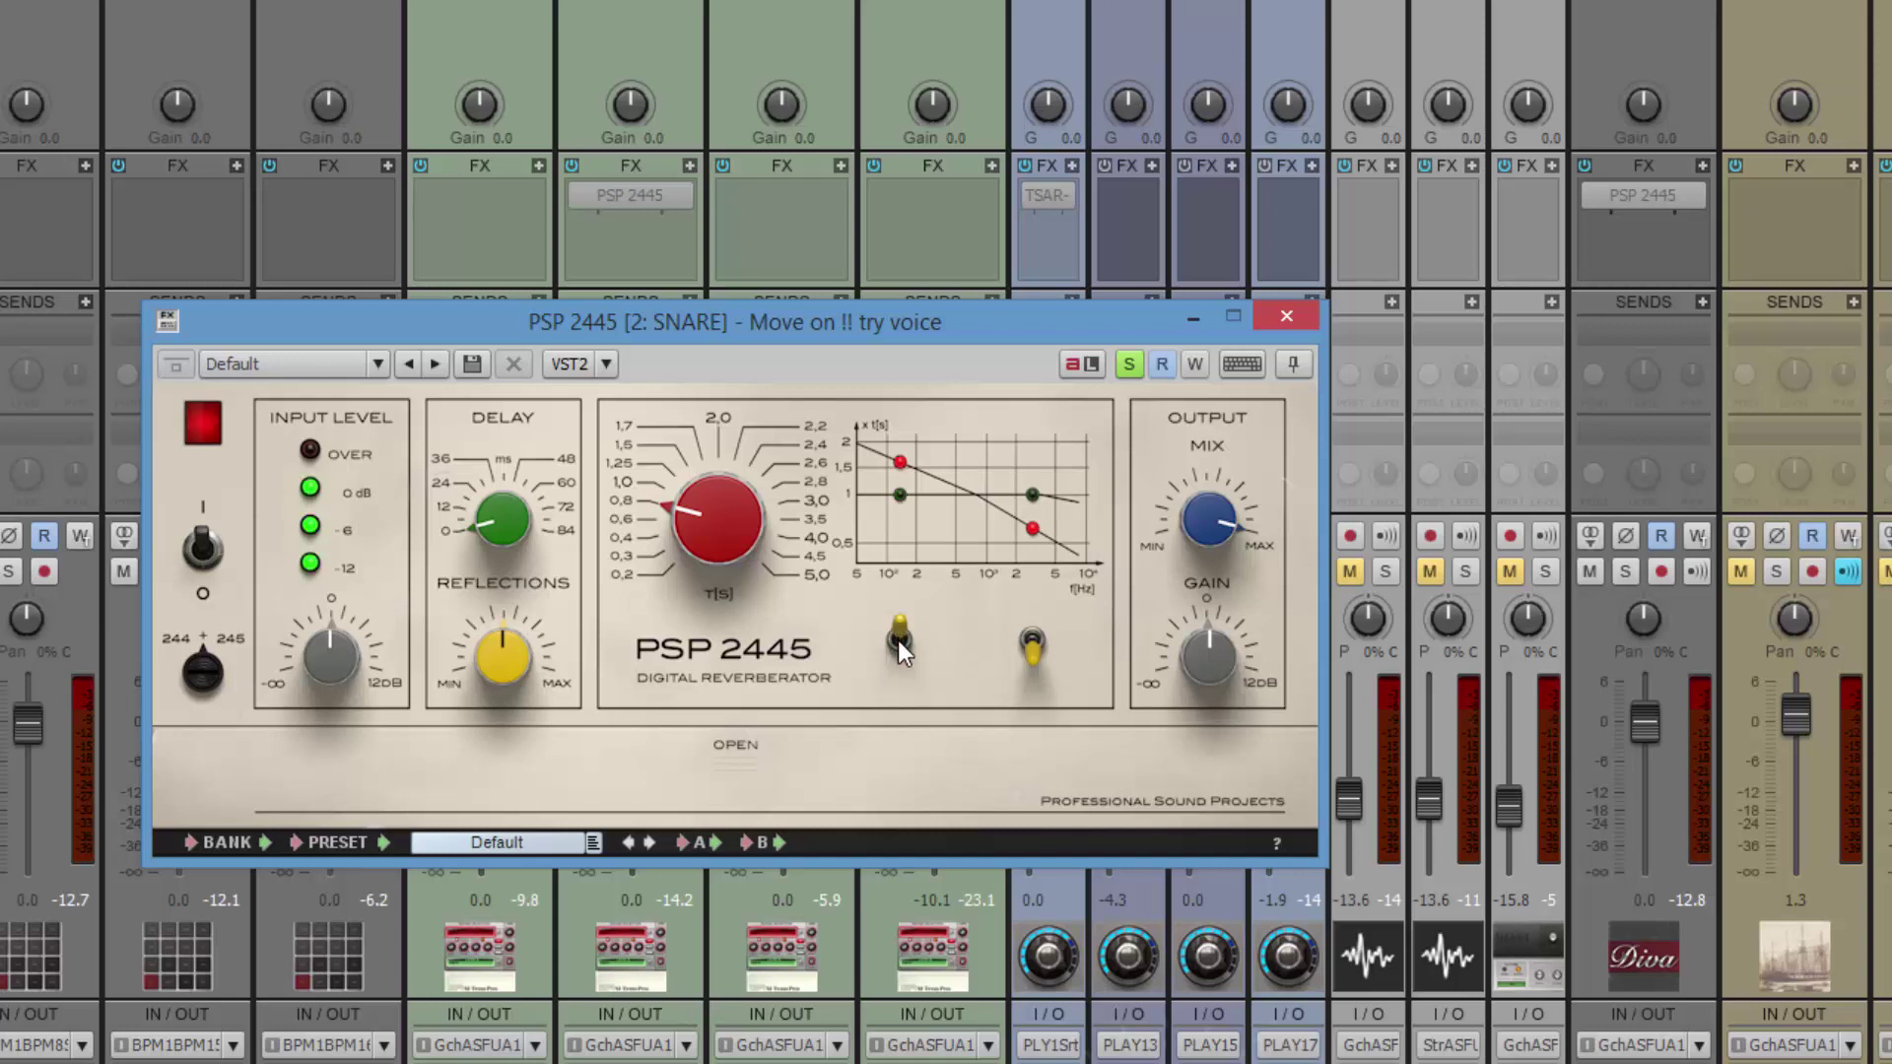
{"action": "left_click", "coordinate": [898, 642]}
Reveal the reverb's lower panel and compare the 244, 245 and combined algorithms, ending on 244 + 245
{"action": "left_click", "coordinate": [739, 747]}
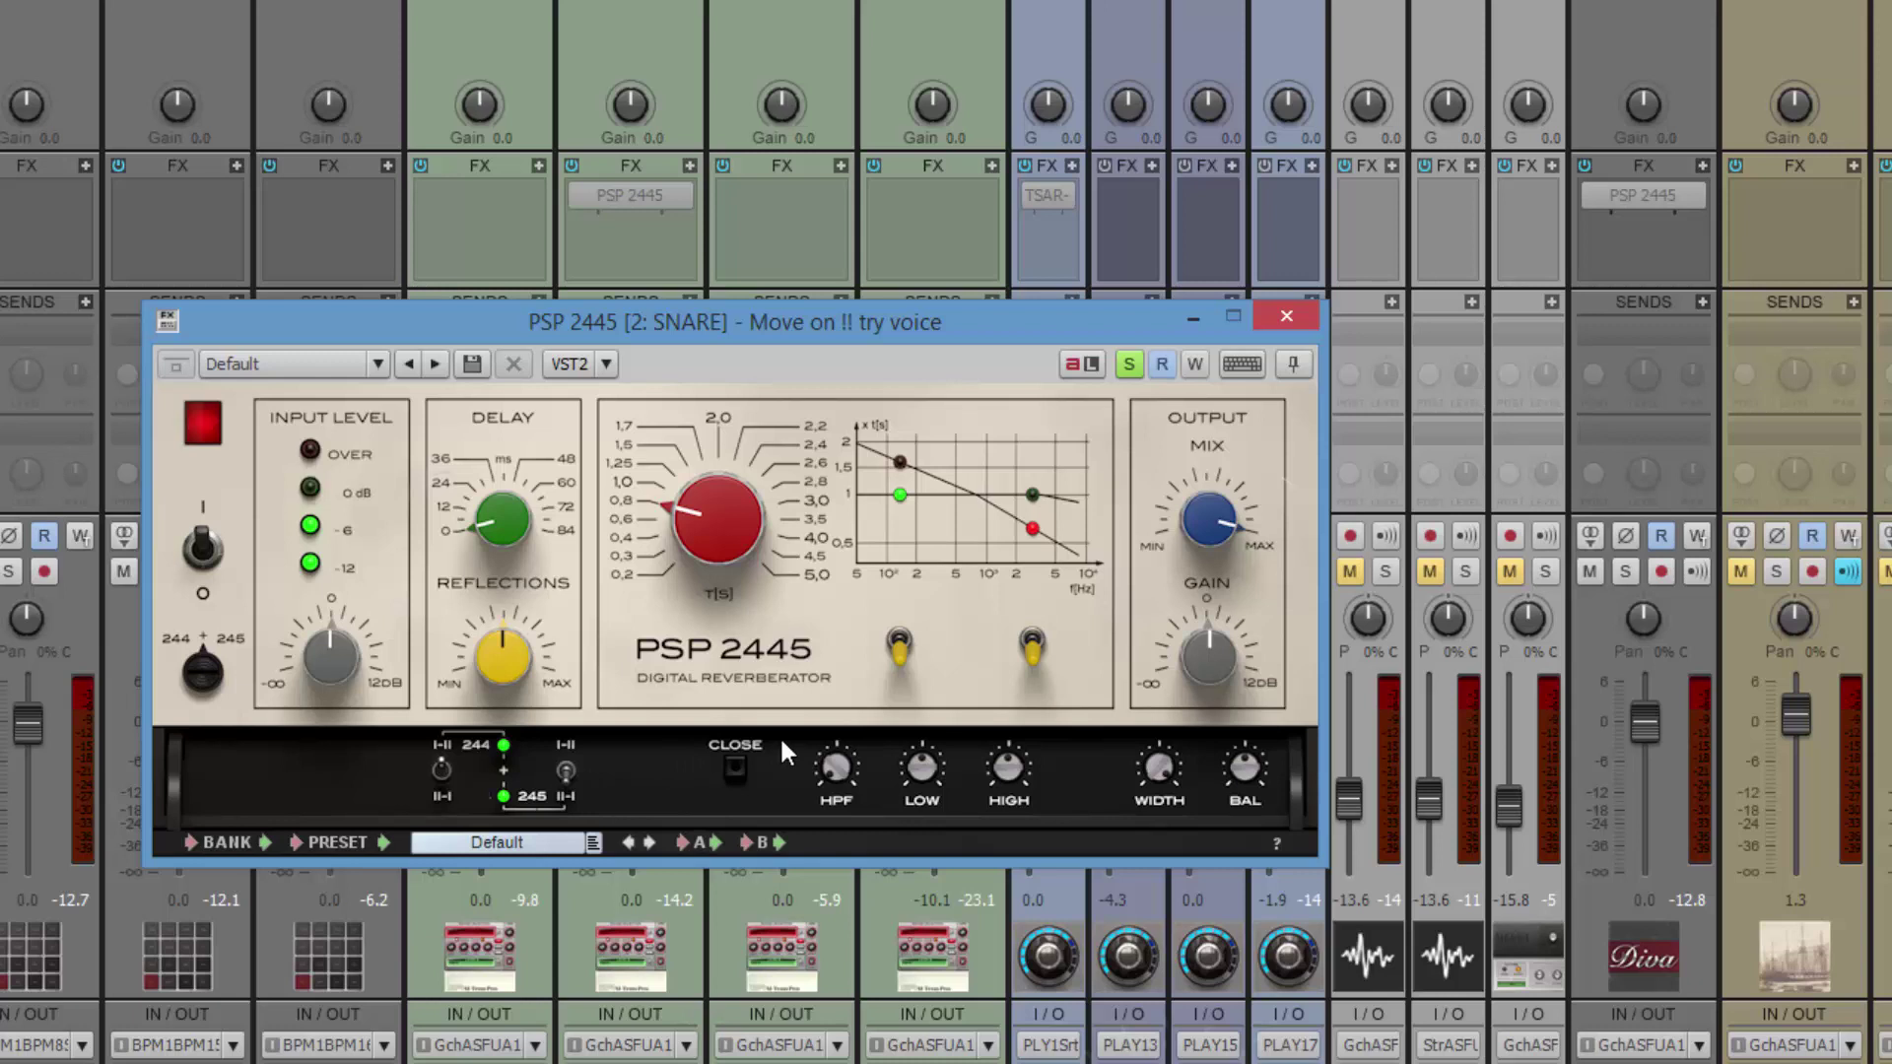
{"action": "left_click", "coordinate": [206, 676]}
{"action": "left_click", "coordinate": [209, 665]}
{"action": "left_click", "coordinate": [209, 665]}
{"action": "left_click", "coordinate": [209, 665]}
{"action": "left_click", "coordinate": [209, 665]}
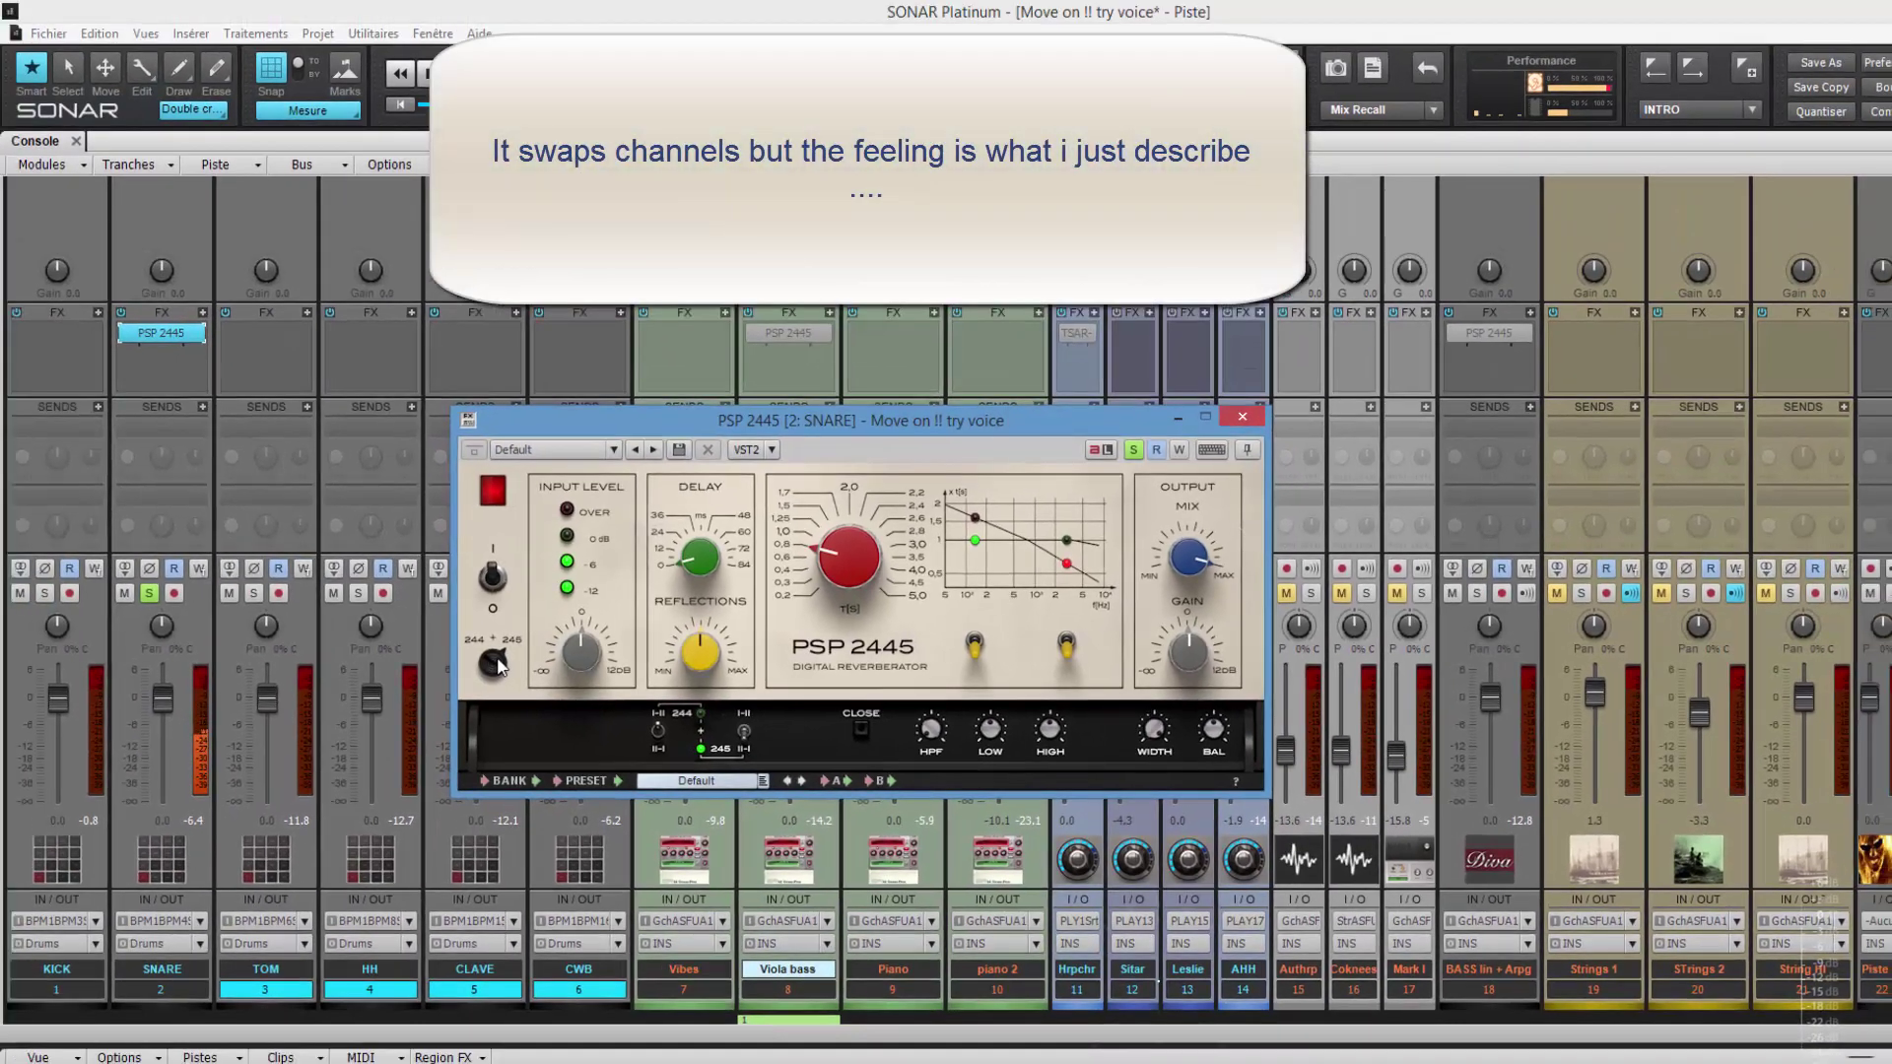
{"action": "left_click", "coordinate": [246, 664]}
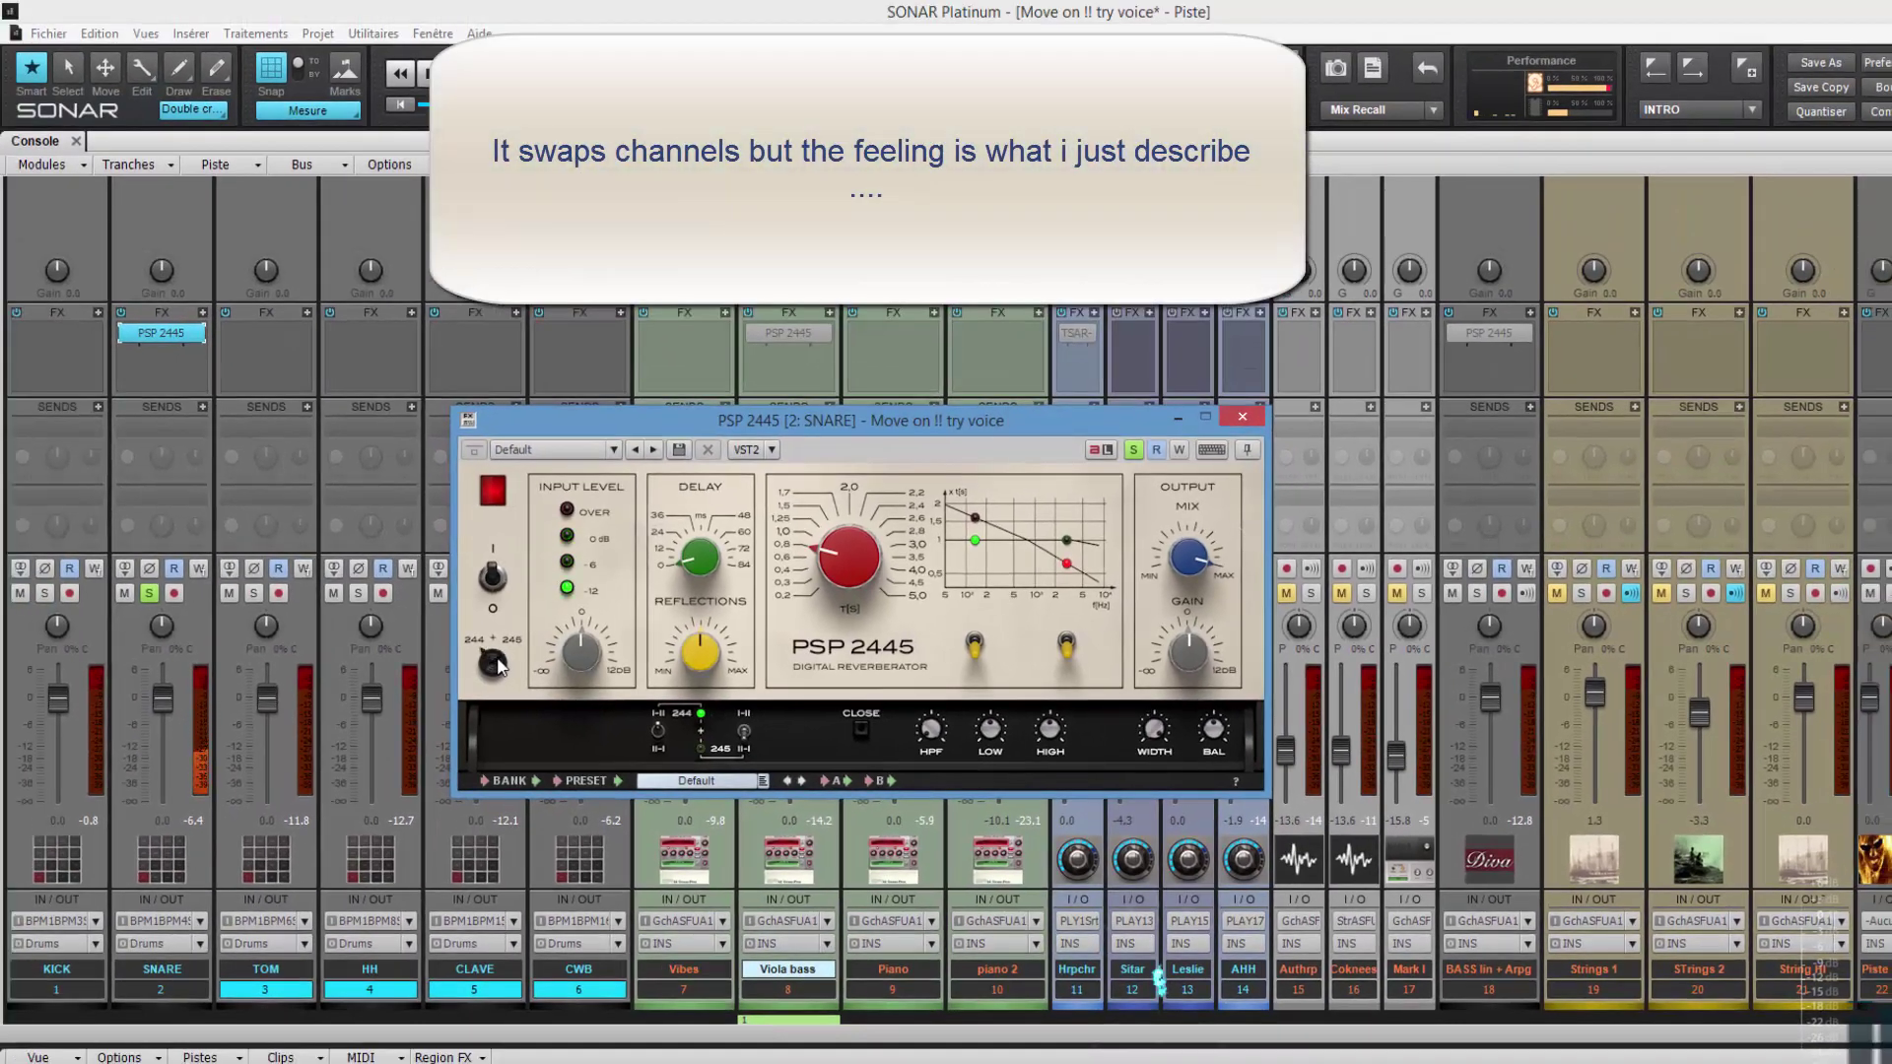
{"action": "left_click", "coordinate": [499, 667]}
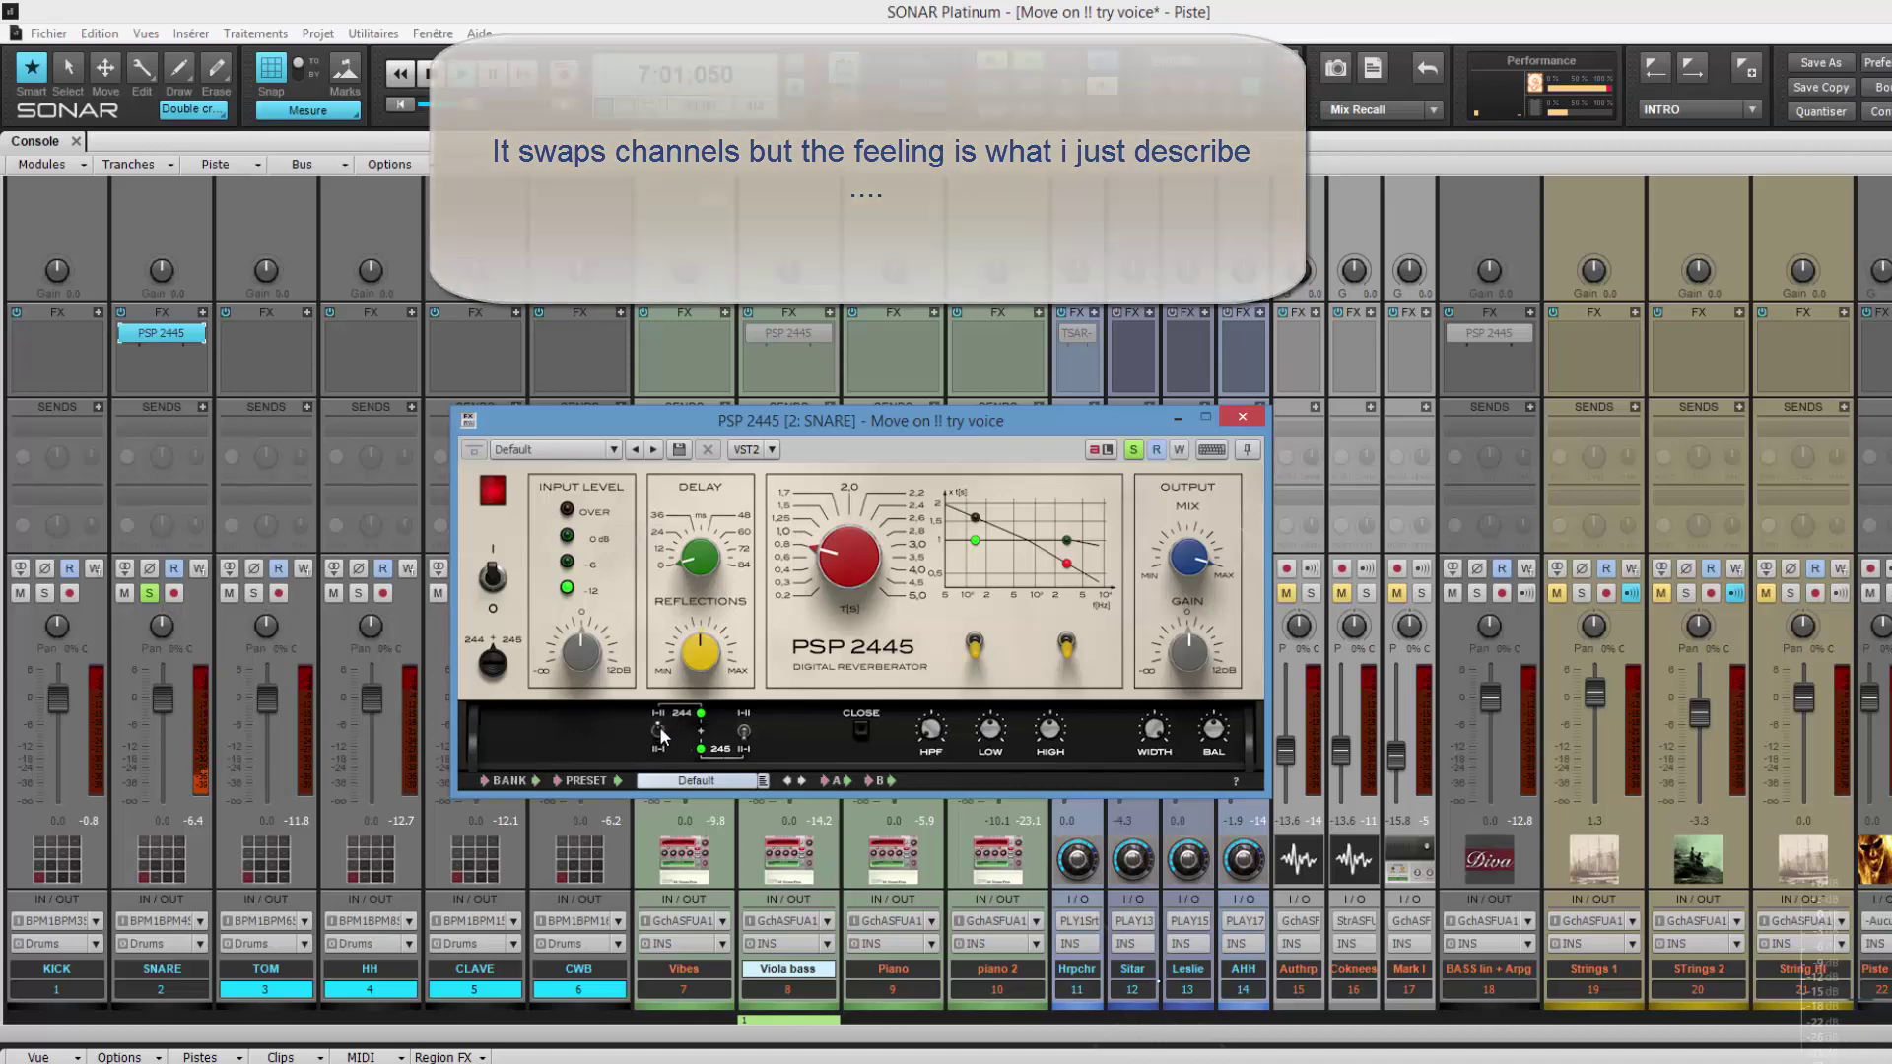
{"action": "left_click", "coordinate": [493, 663]}
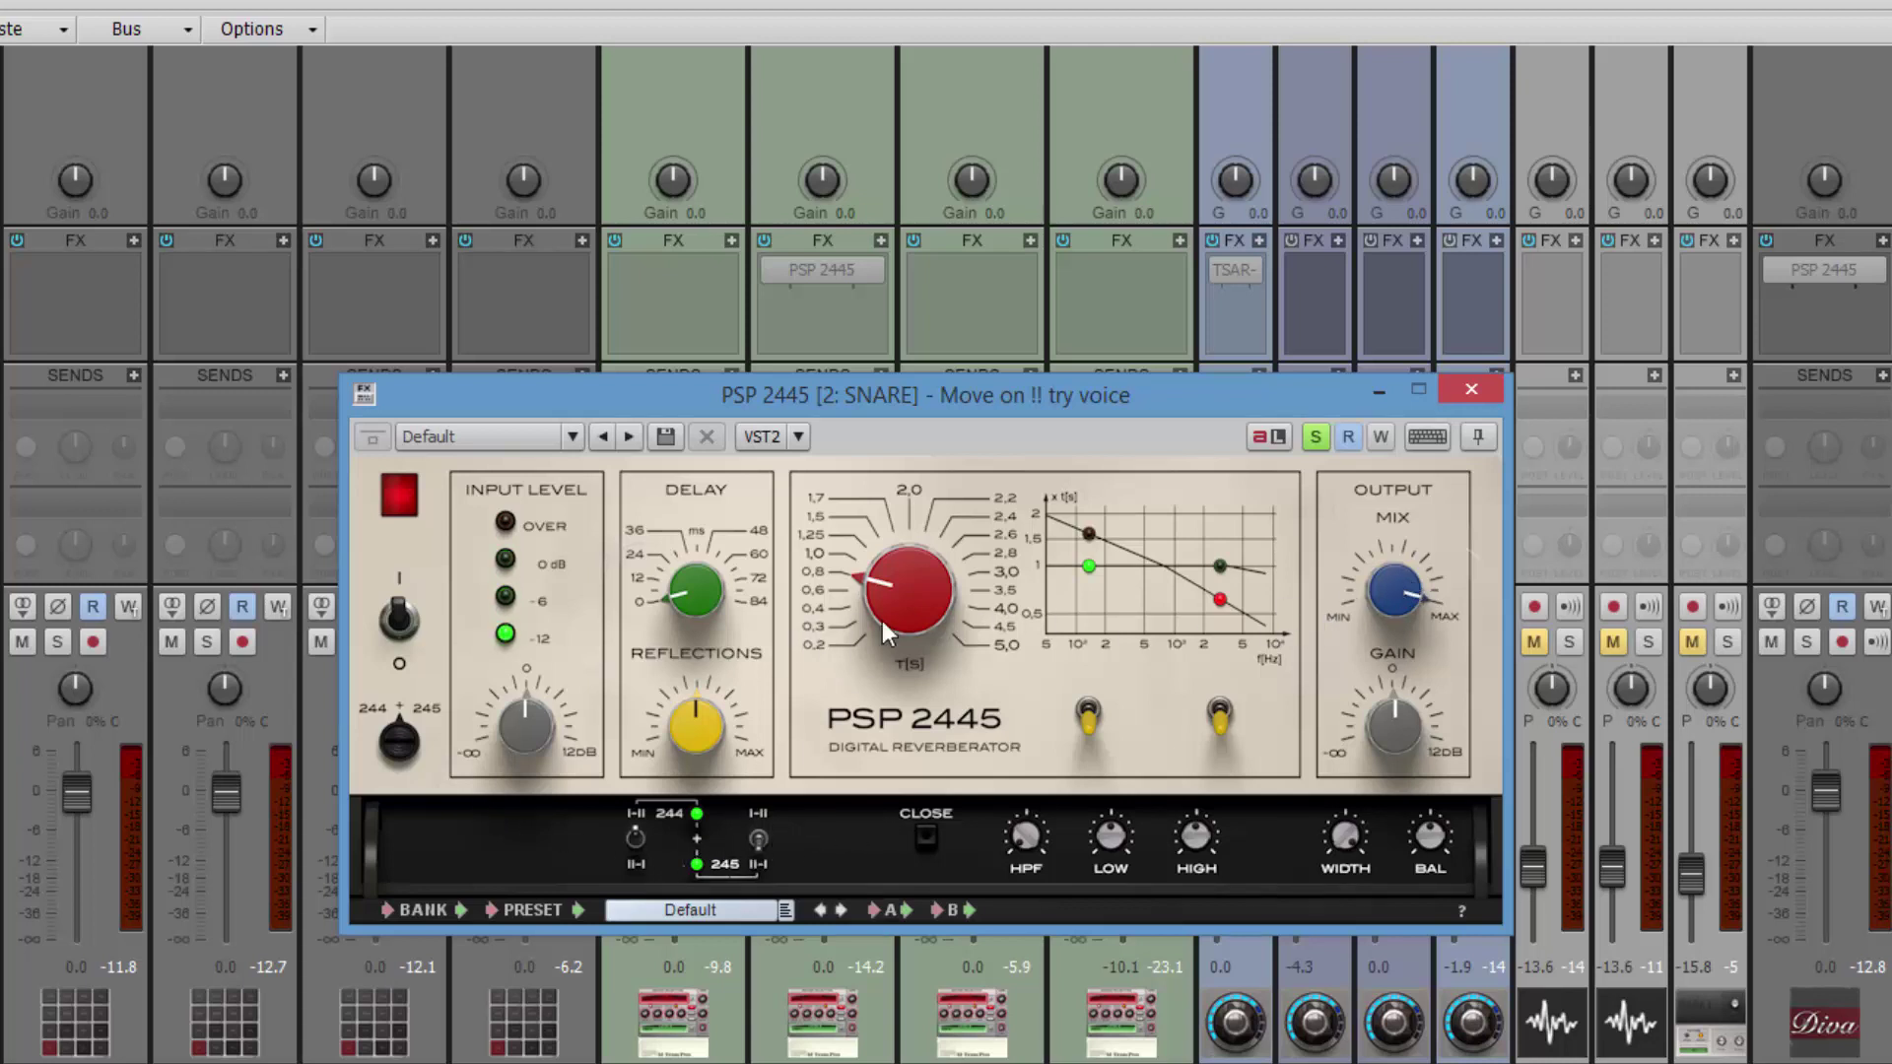
Lower the snare reverb's Mix to about halfway and set its pre-delay between 24 and 36 ms
{"action": "left_click_drag", "start_coordinate": [1391, 601], "coordinate": [1356, 694]}
{"action": "mouse_move", "coordinate": [1354, 760]}
{"action": "left_mouse_down"}
{"action": "mouse_move", "coordinate": [1350, 835]}
{"action": "mouse_move", "coordinate": [1345, 790]}
{"action": "left_mouse_up"}
{"action": "left_click_drag", "start_coordinate": [689, 551], "coordinate": [690, 512]}
{"action": "left_click_drag", "start_coordinate": [696, 600], "coordinate": [702, 556]}
{"action": "left_click_drag", "start_coordinate": [696, 590], "coordinate": [696, 585]}
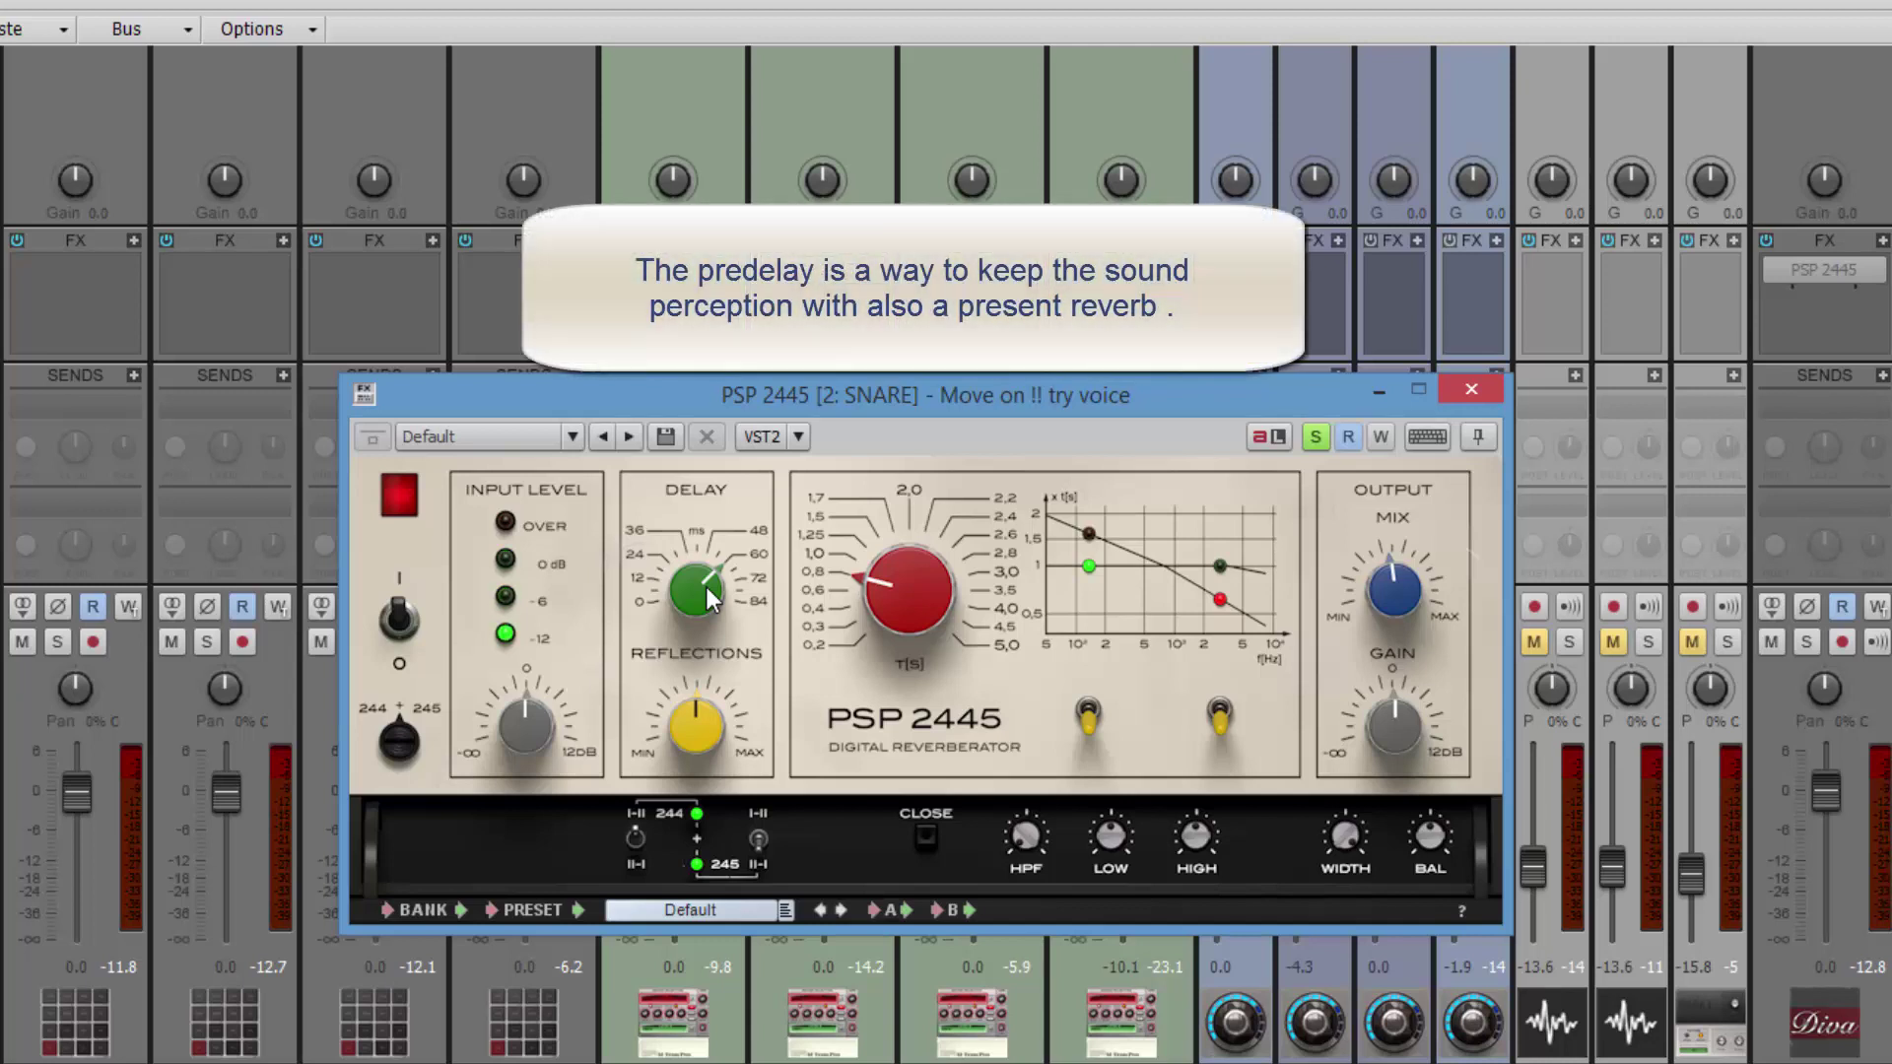
{"action": "scroll", "coordinate": [706, 587], "scroll_direction": "down", "scroll_amount": 5}
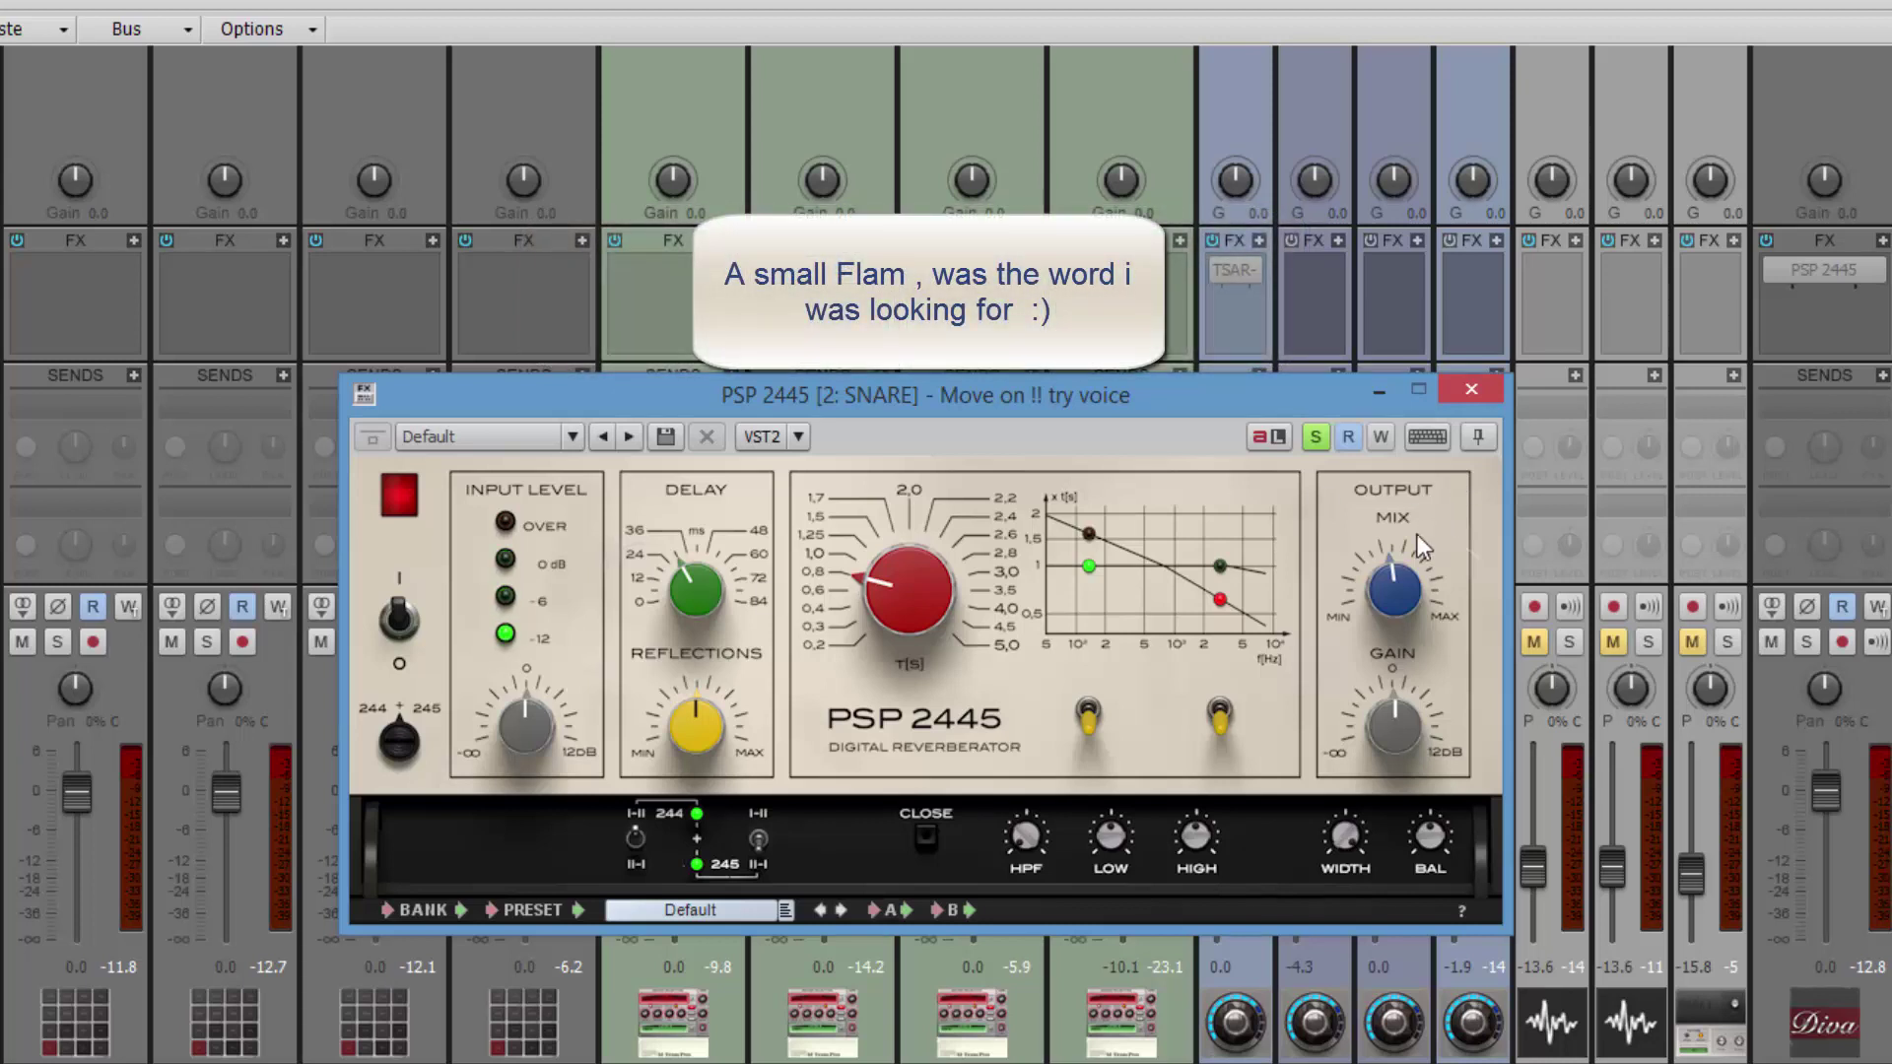
Reduce the snare reverb's Mix to a low setting near minimum and raise its output gain slightly above 0 dB
{"action": "left_click_drag", "start_coordinate": [1395, 592], "coordinate": [1393, 588]}
{"action": "scroll", "coordinate": [1392, 591], "scroll_direction": "down", "scroll_amount": 2}
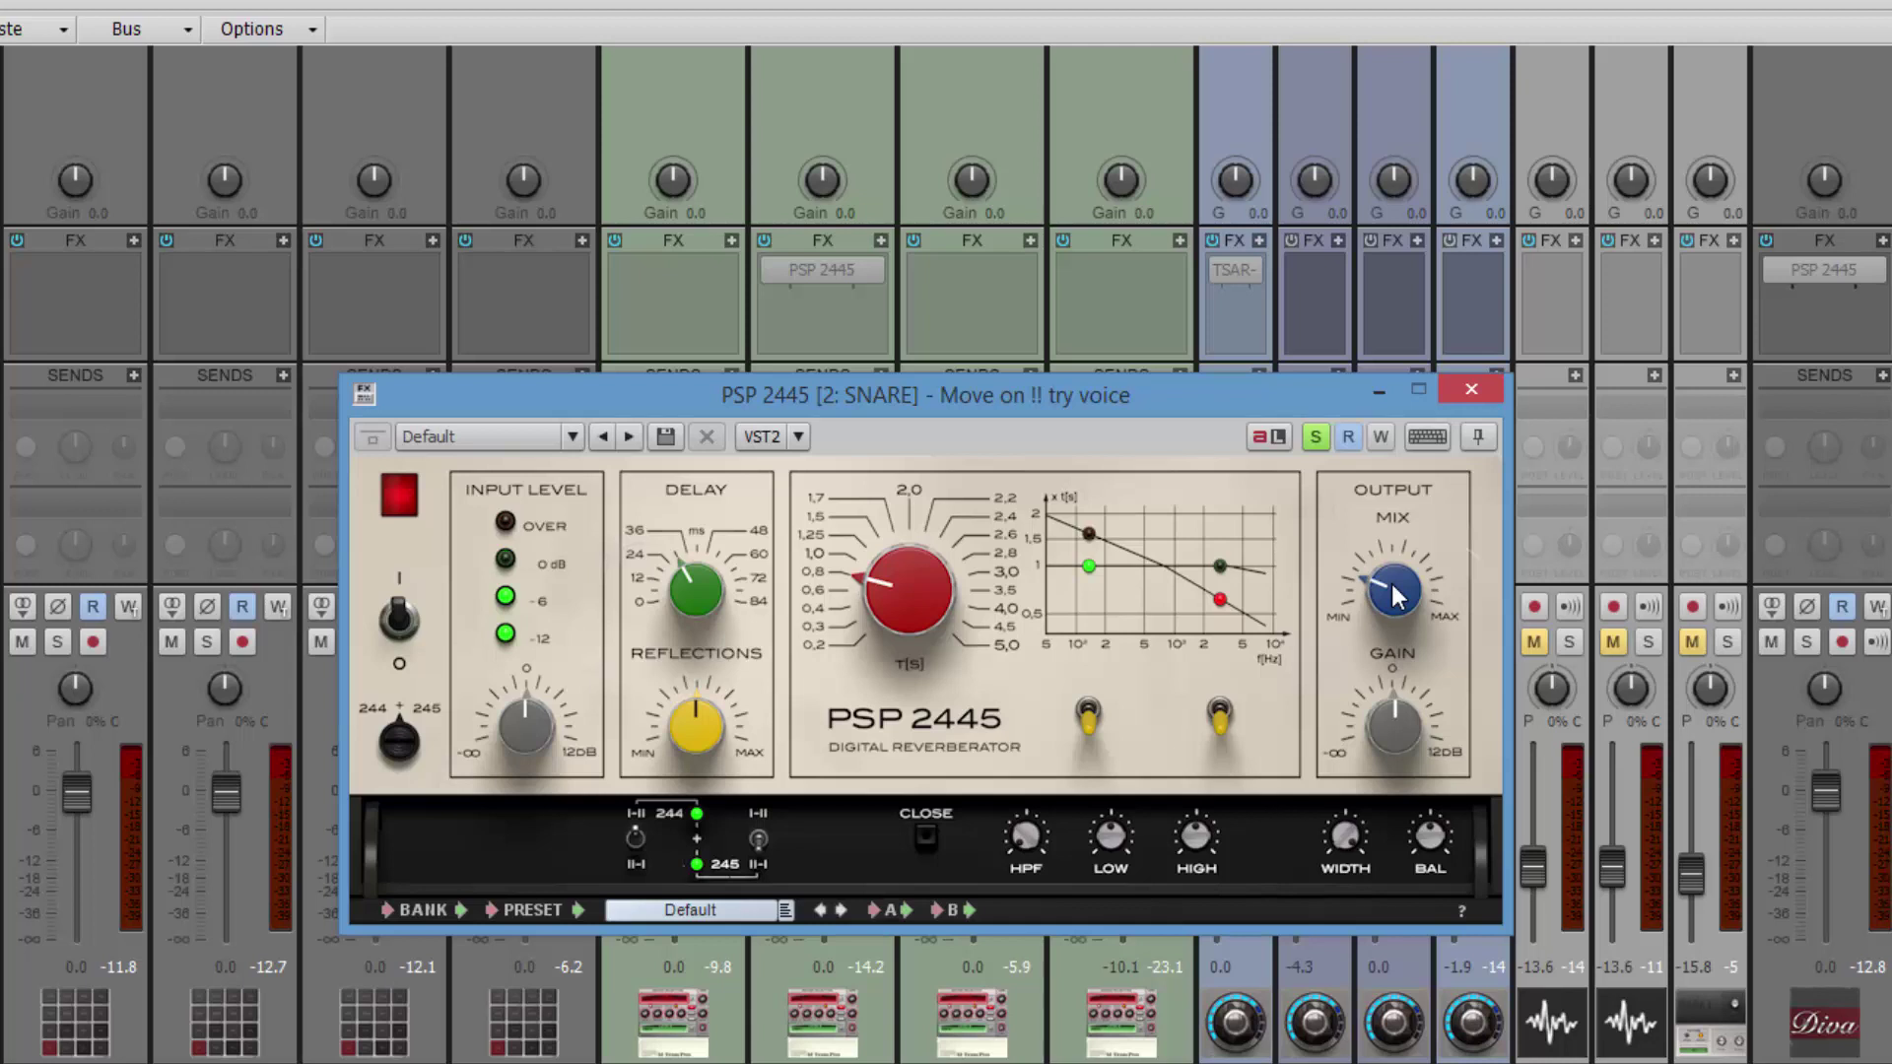
{"action": "scroll", "coordinate": [1392, 591], "scroll_direction": "up", "scroll_amount": 1}
{"action": "scroll", "coordinate": [1395, 595], "scroll_direction": "down", "scroll_amount": 1}
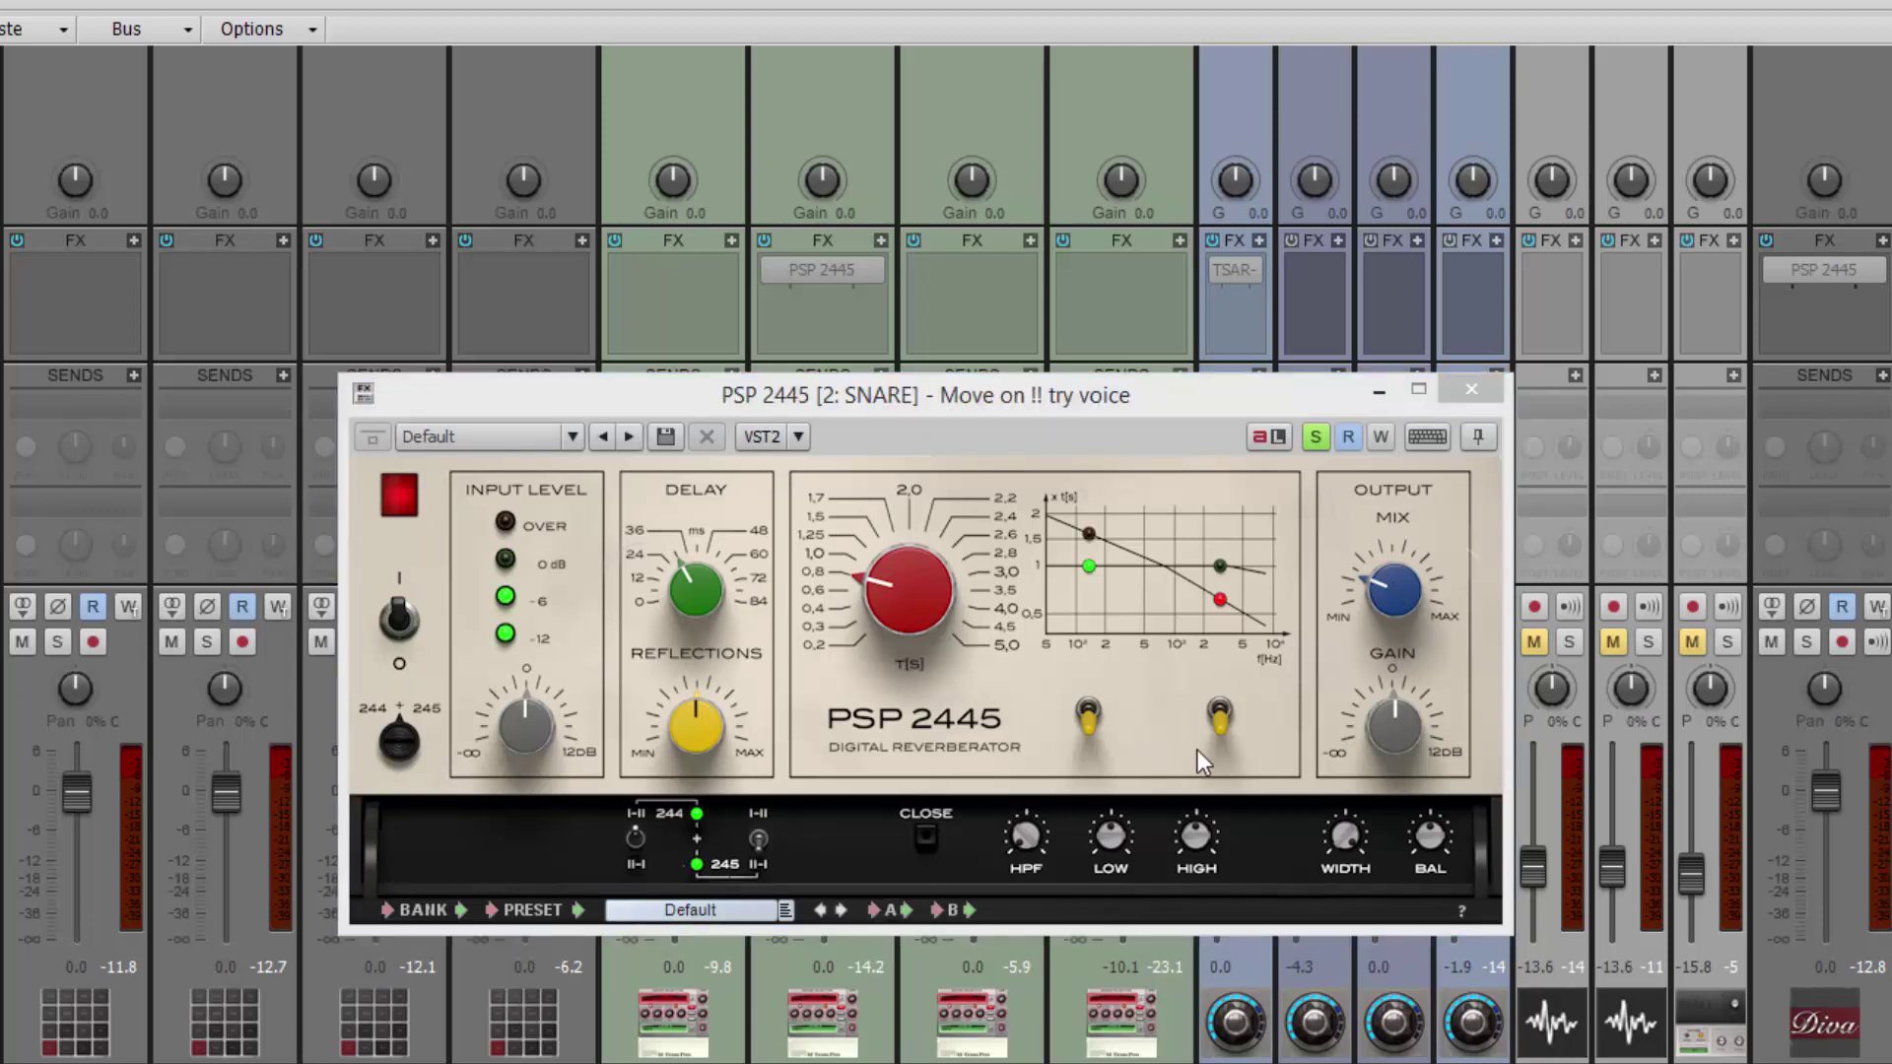
{"action": "left_click", "coordinate": [1382, 731]}
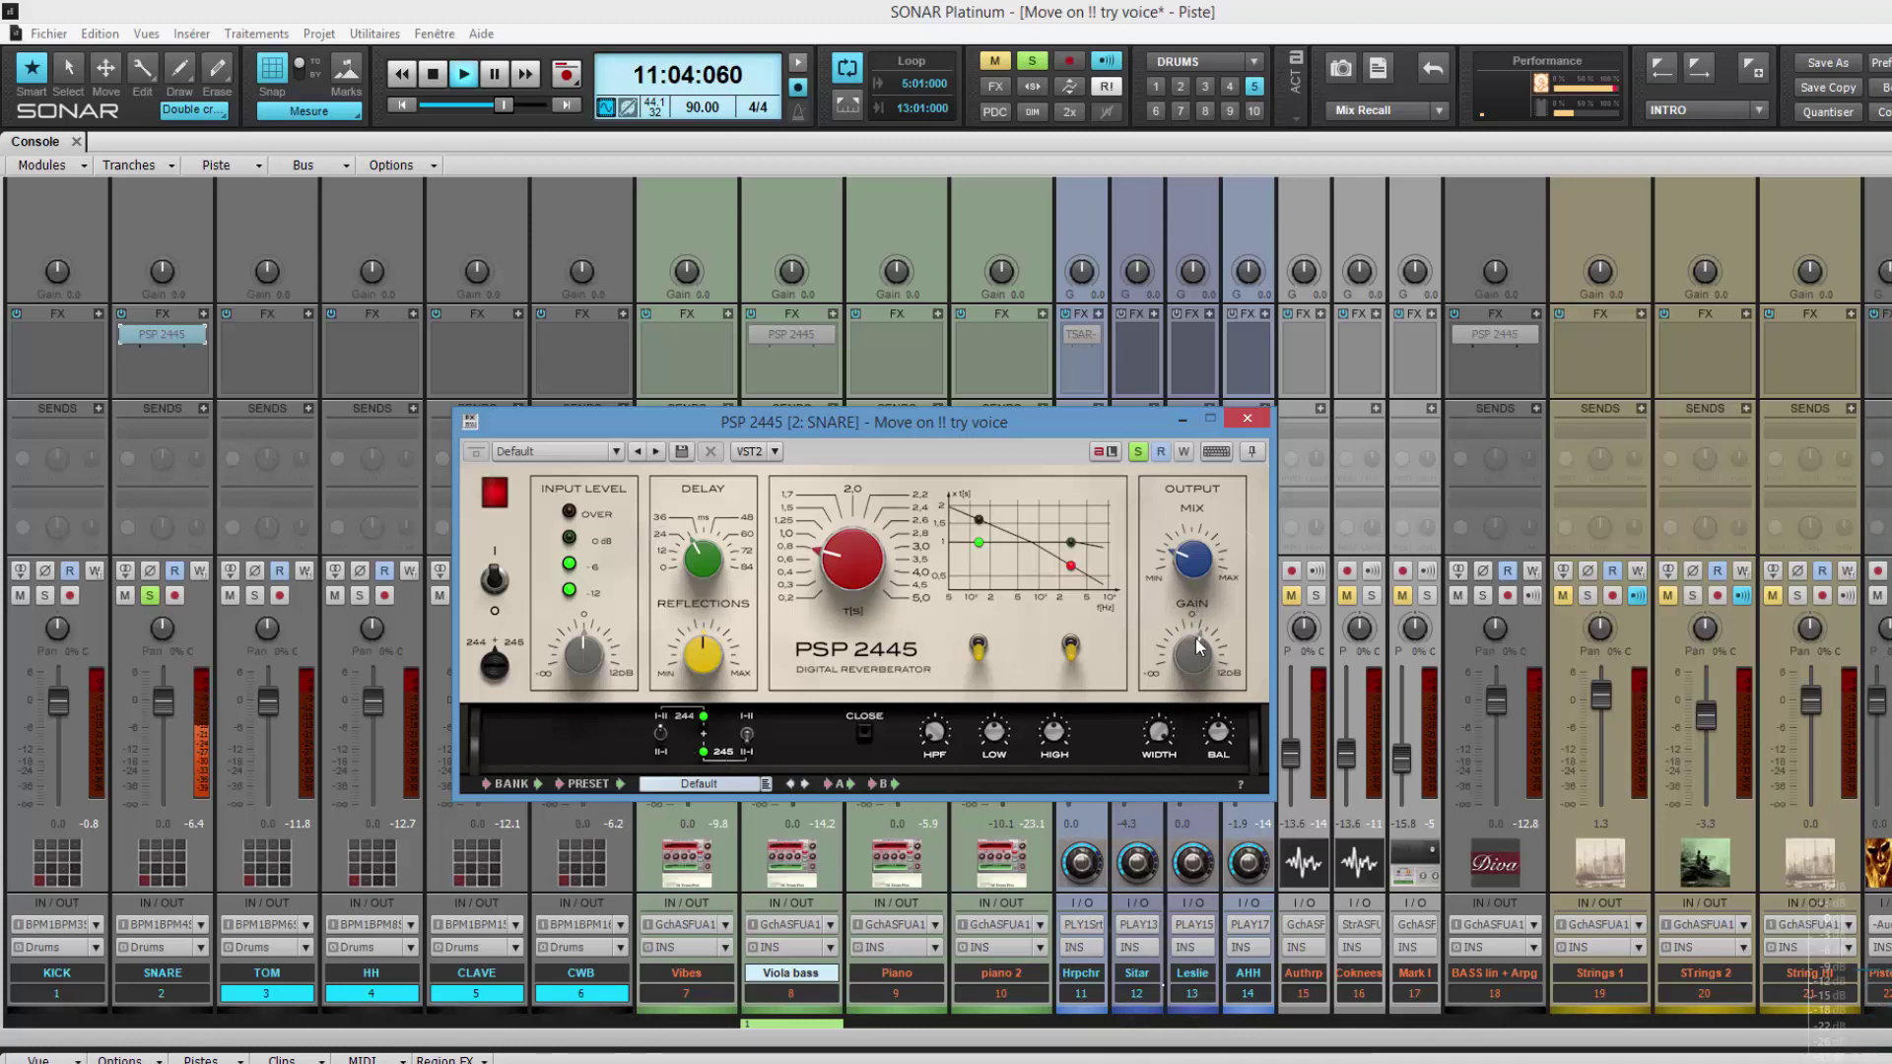
{"action": "left_click_drag", "start_coordinate": [1195, 594], "coordinate": [1195, 561]}
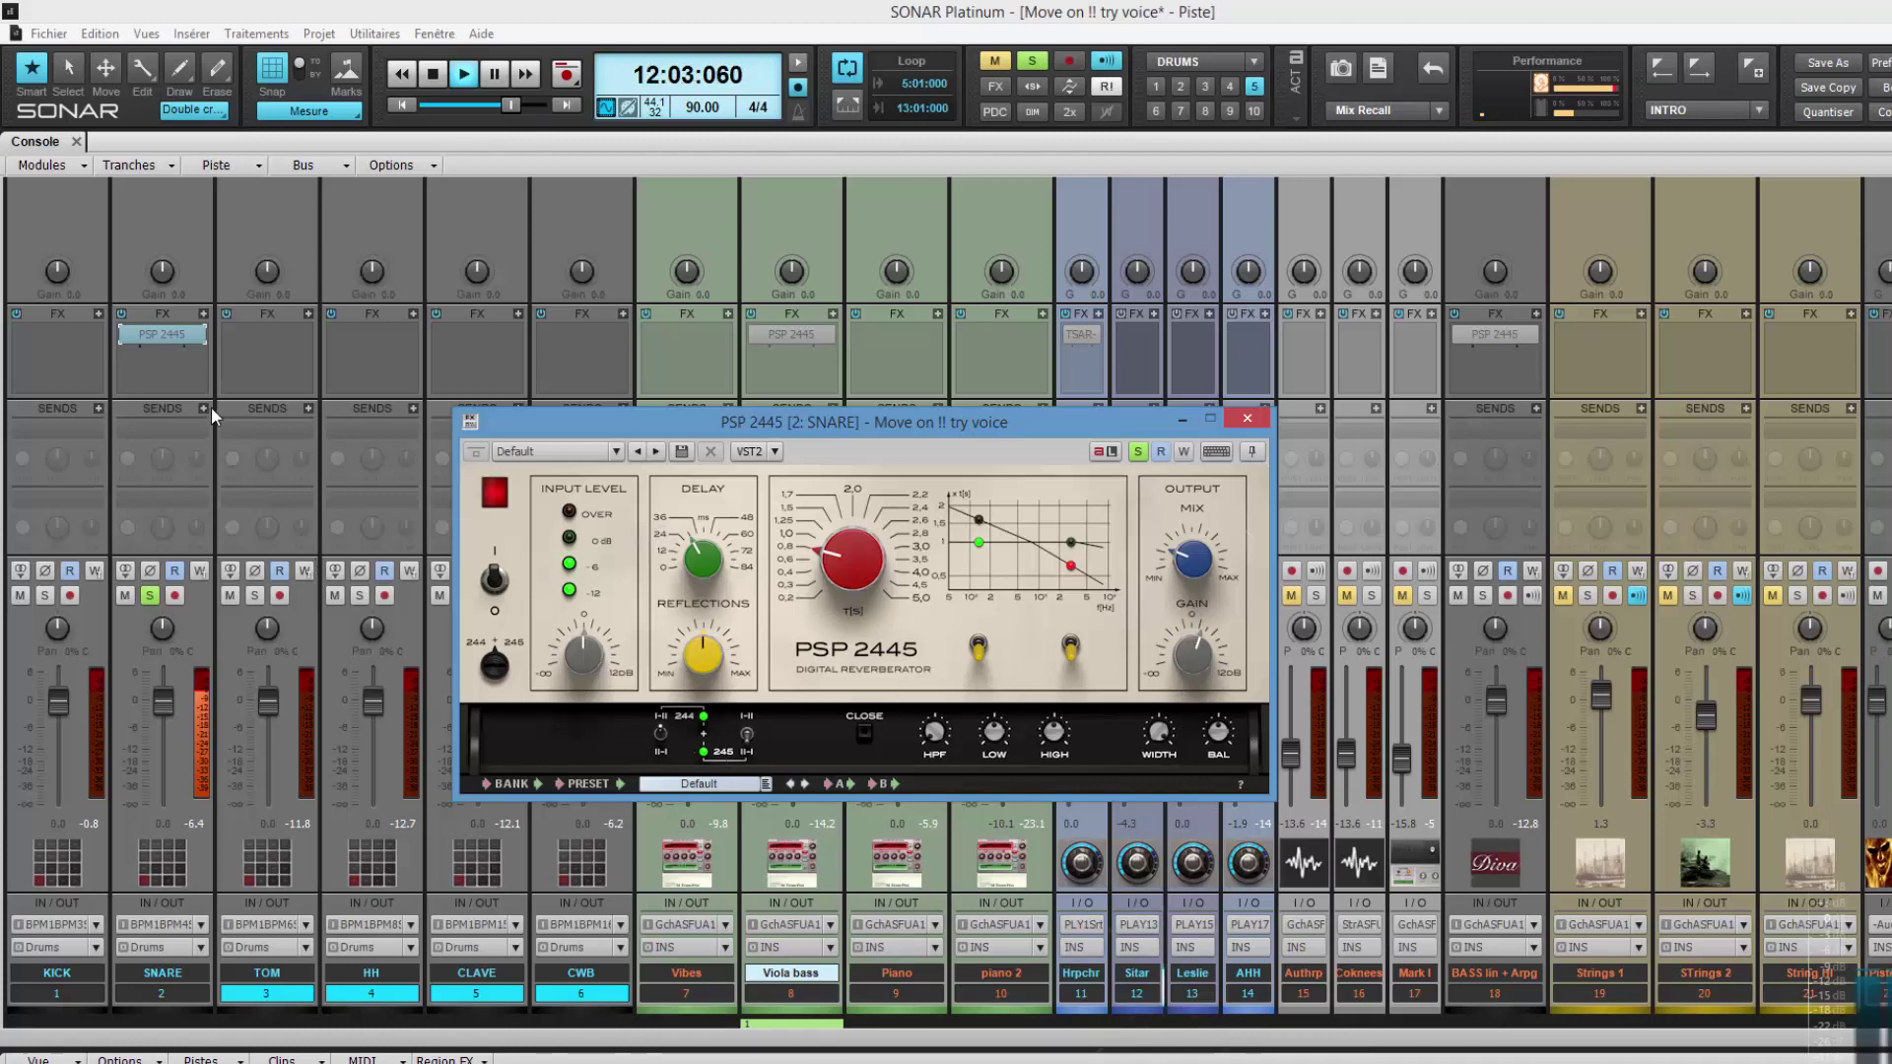
Compare the soloed snare with the PSP 2445 bypassed and active to check the output level
{"action": "left_click", "coordinate": [132, 339]}
{"action": "left_click", "coordinate": [132, 339]}
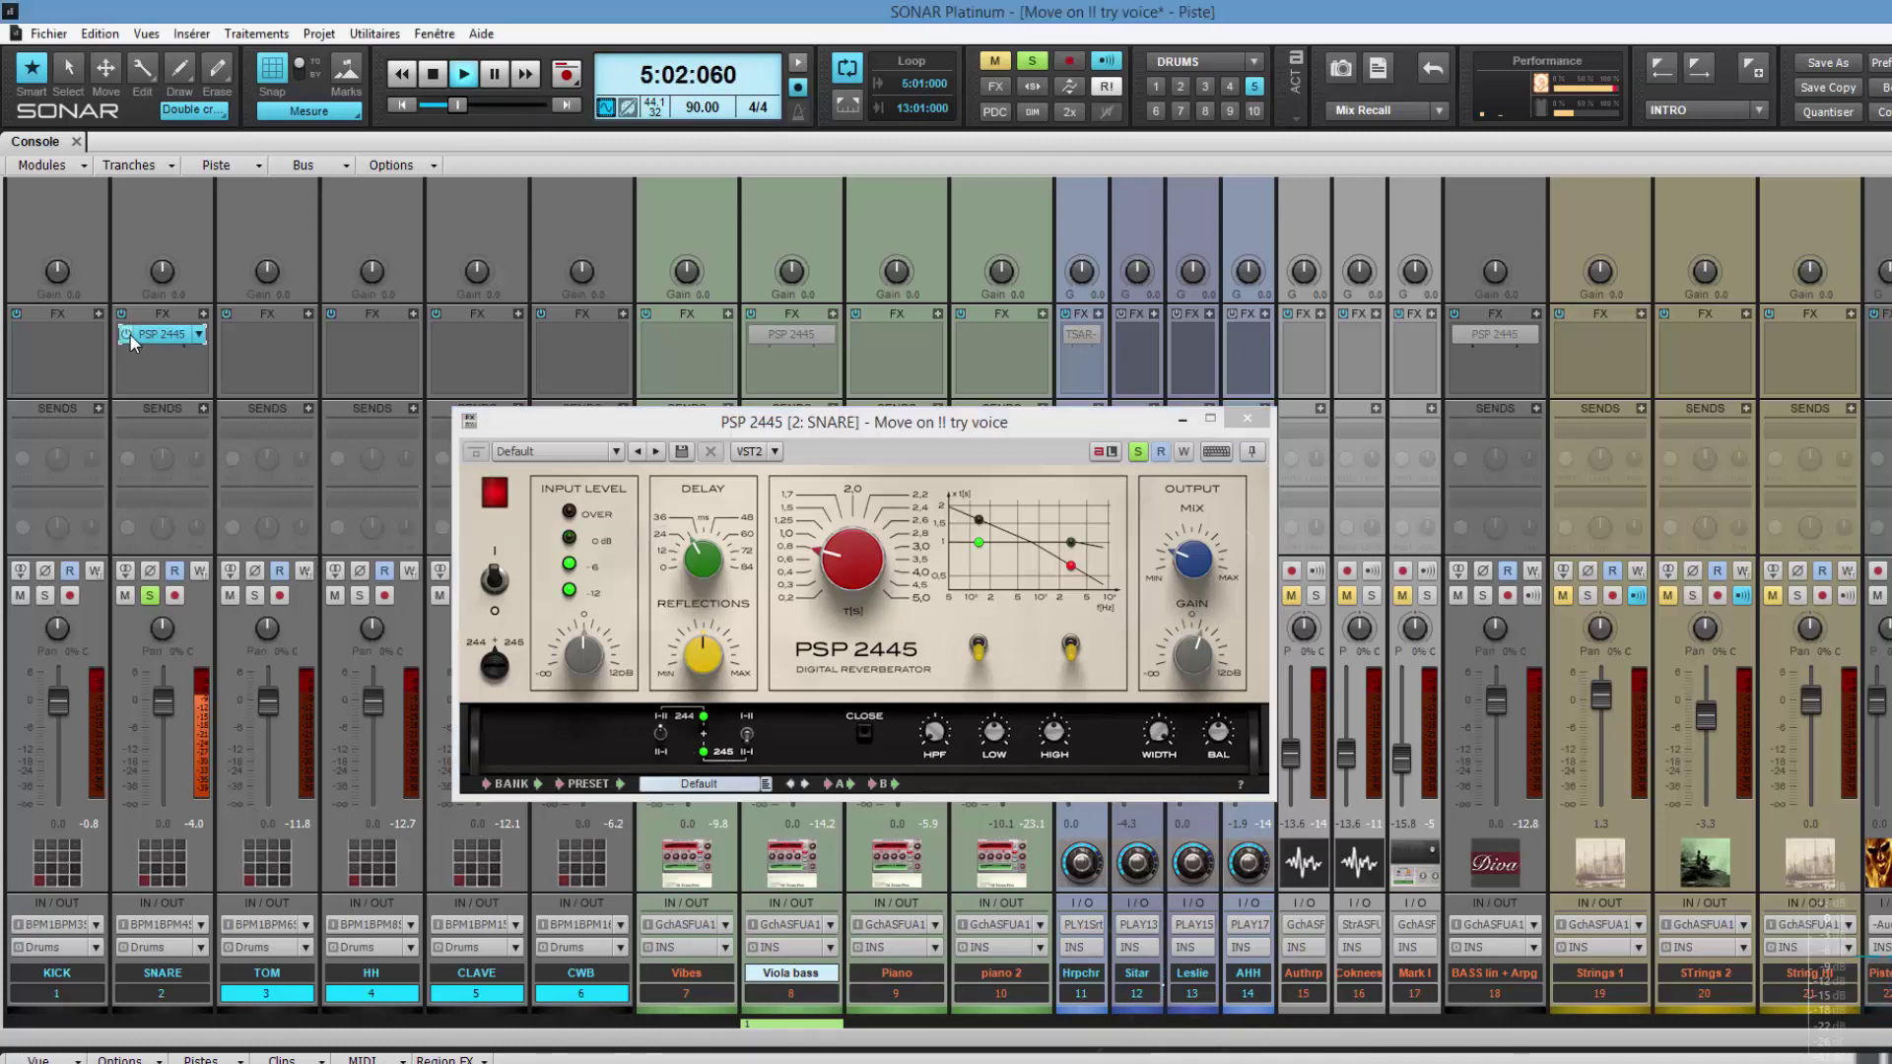
{"action": "left_click", "coordinate": [1194, 662]}
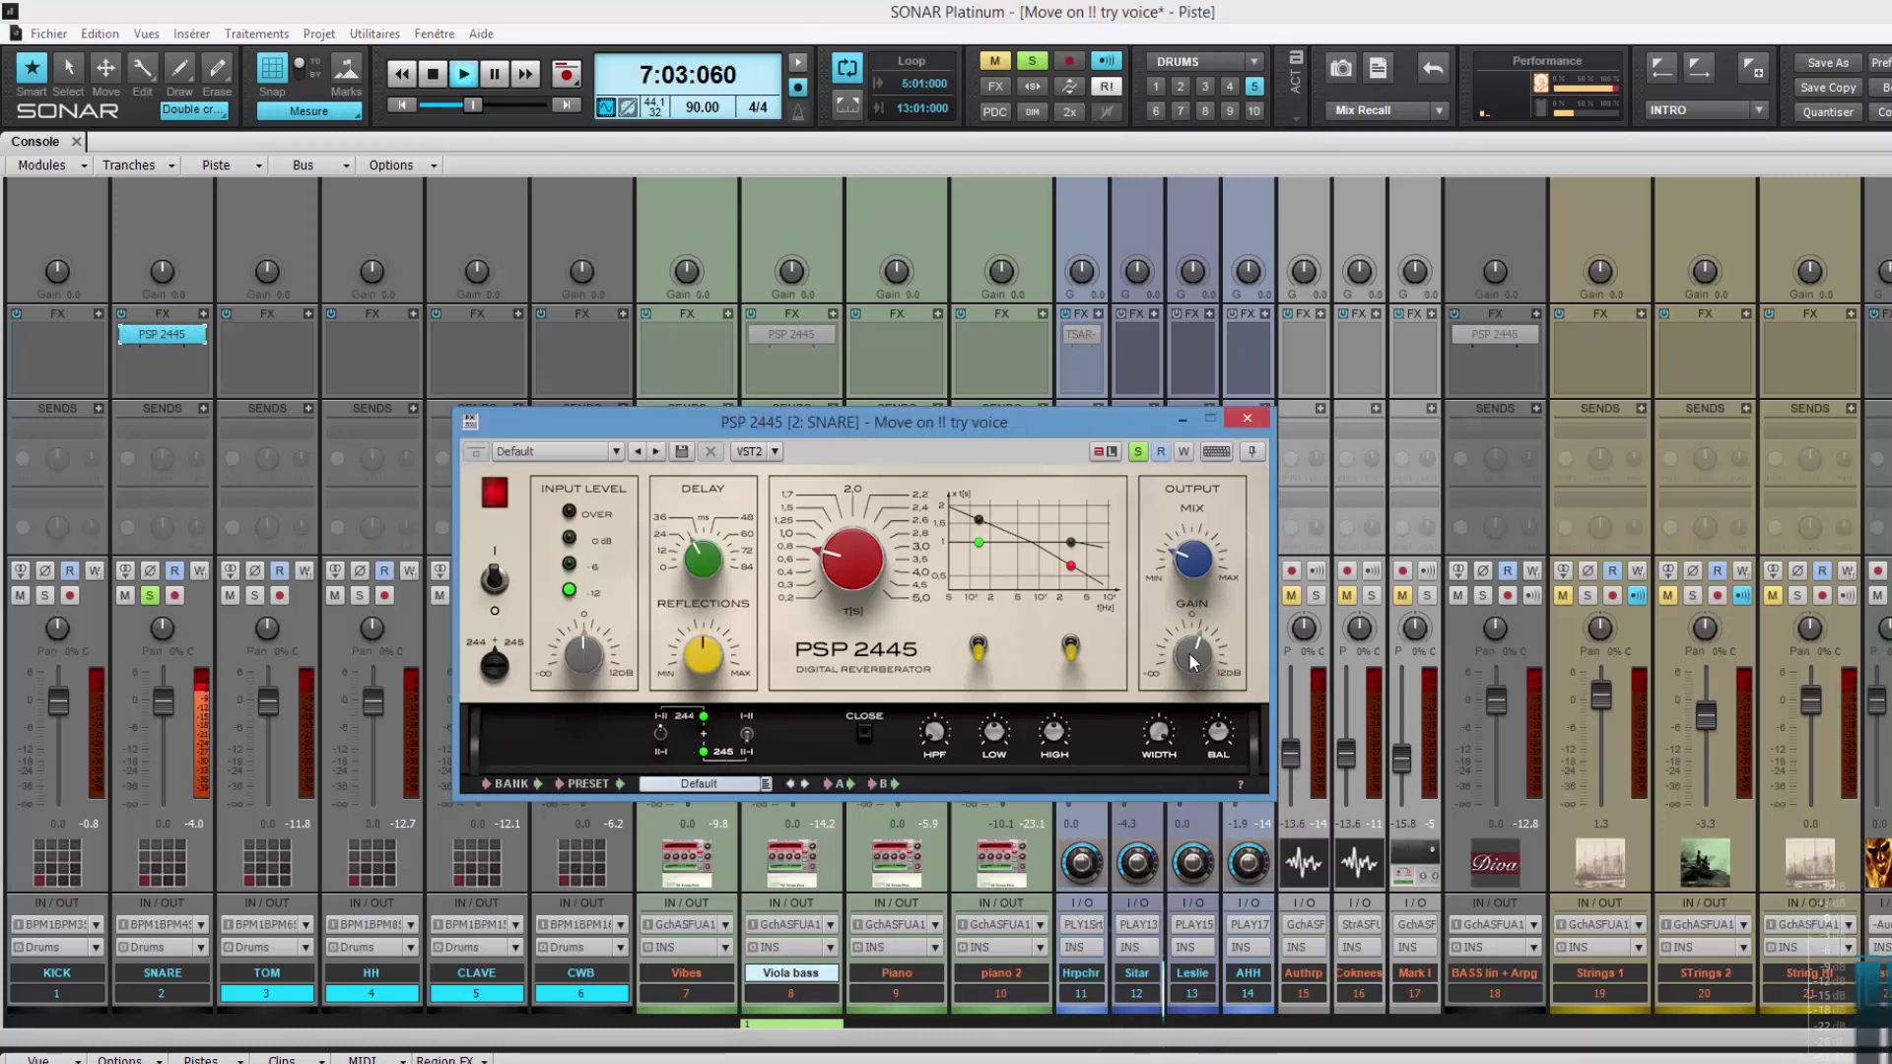
{"action": "left_click", "coordinate": [122, 335]}
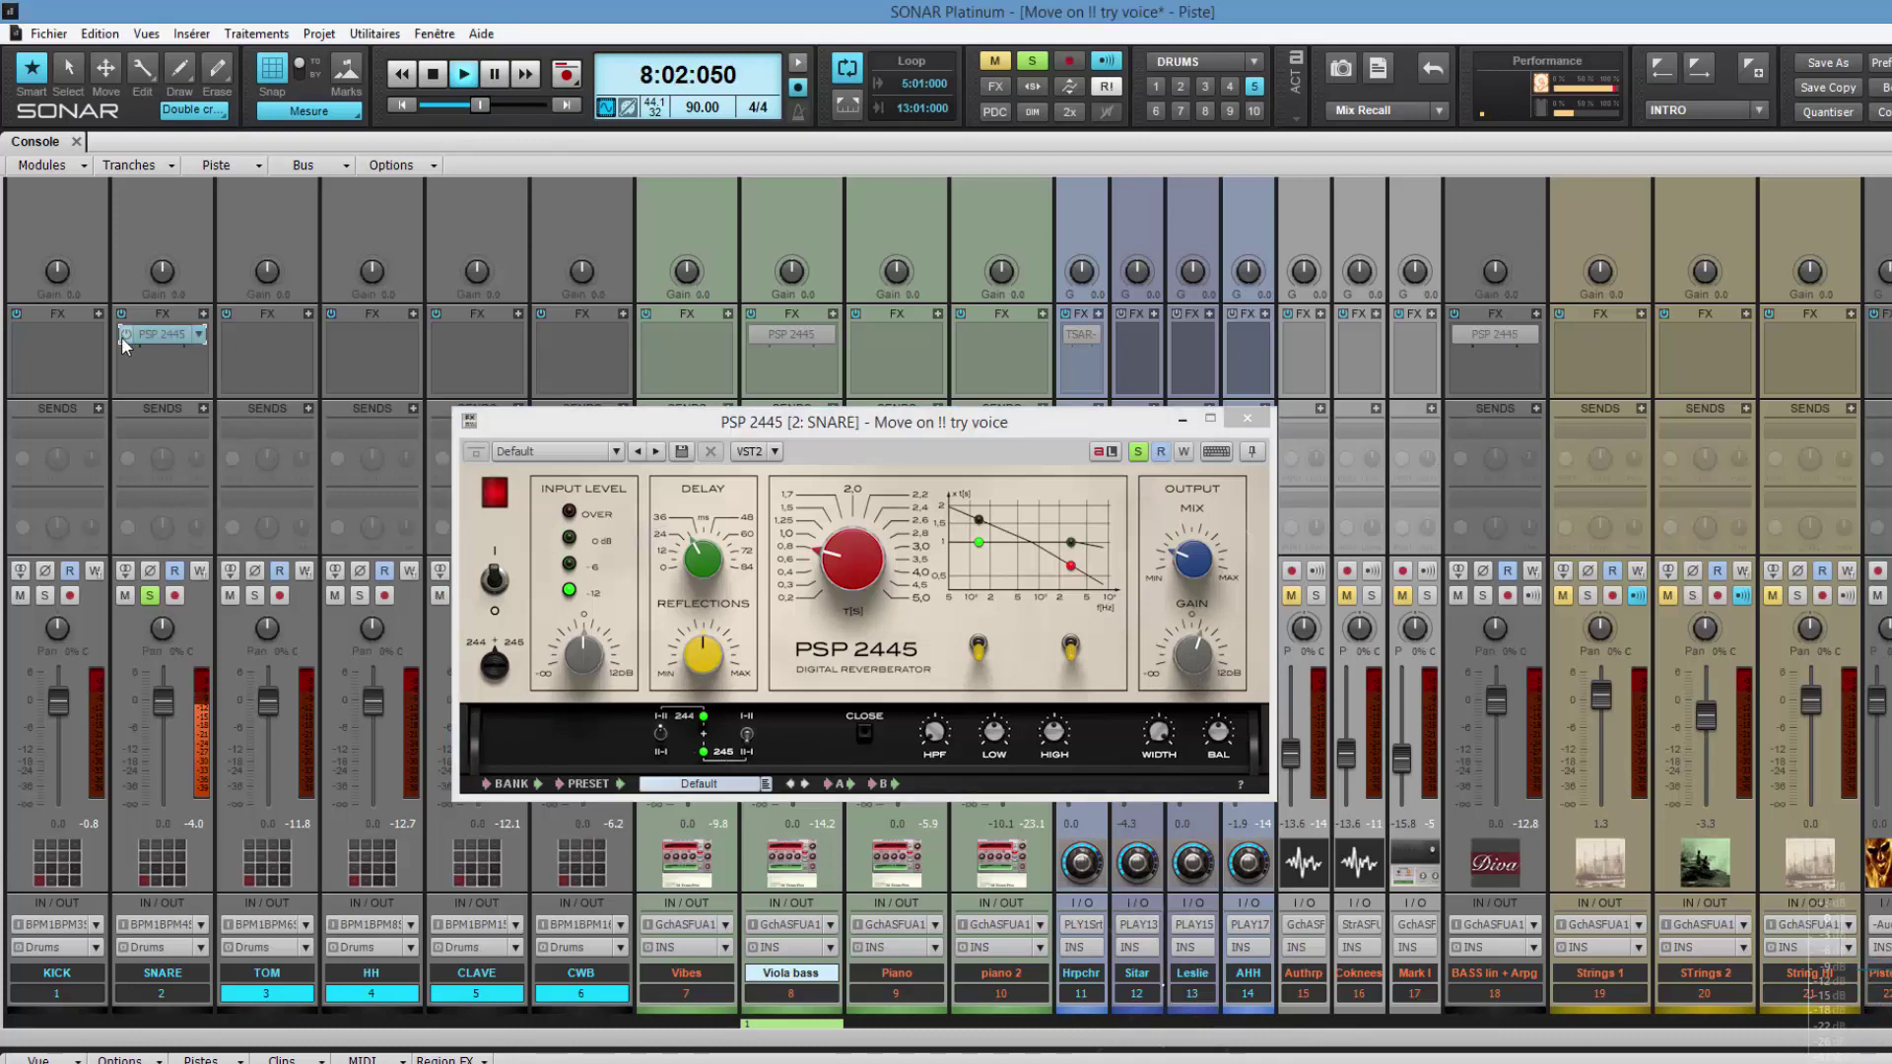
Unsolo the SNARE track and move the reverb window down to uncover the other tracks' mute controls
{"action": "left_click", "coordinate": [153, 597]}
{"action": "left_click", "coordinate": [151, 597]}
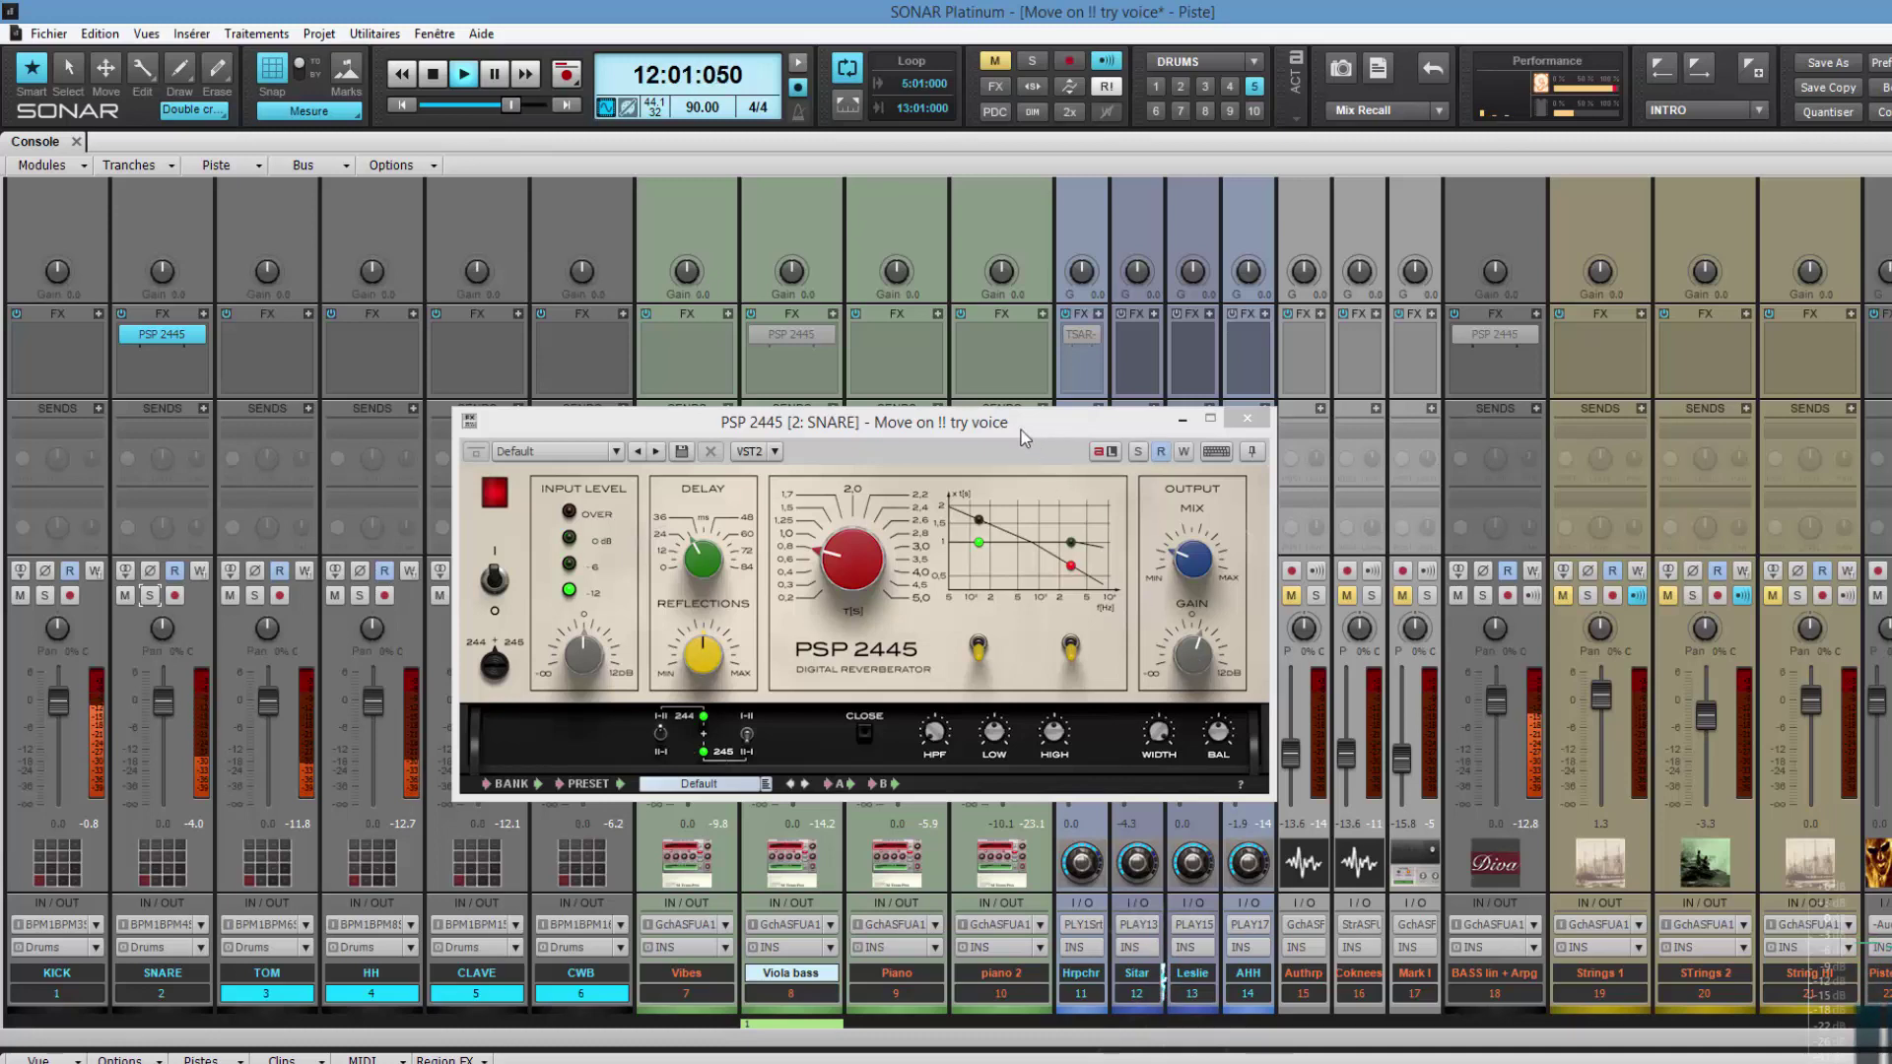
{"action": "left_click_drag", "start_coordinate": [1038, 427], "coordinate": [1246, 775]}
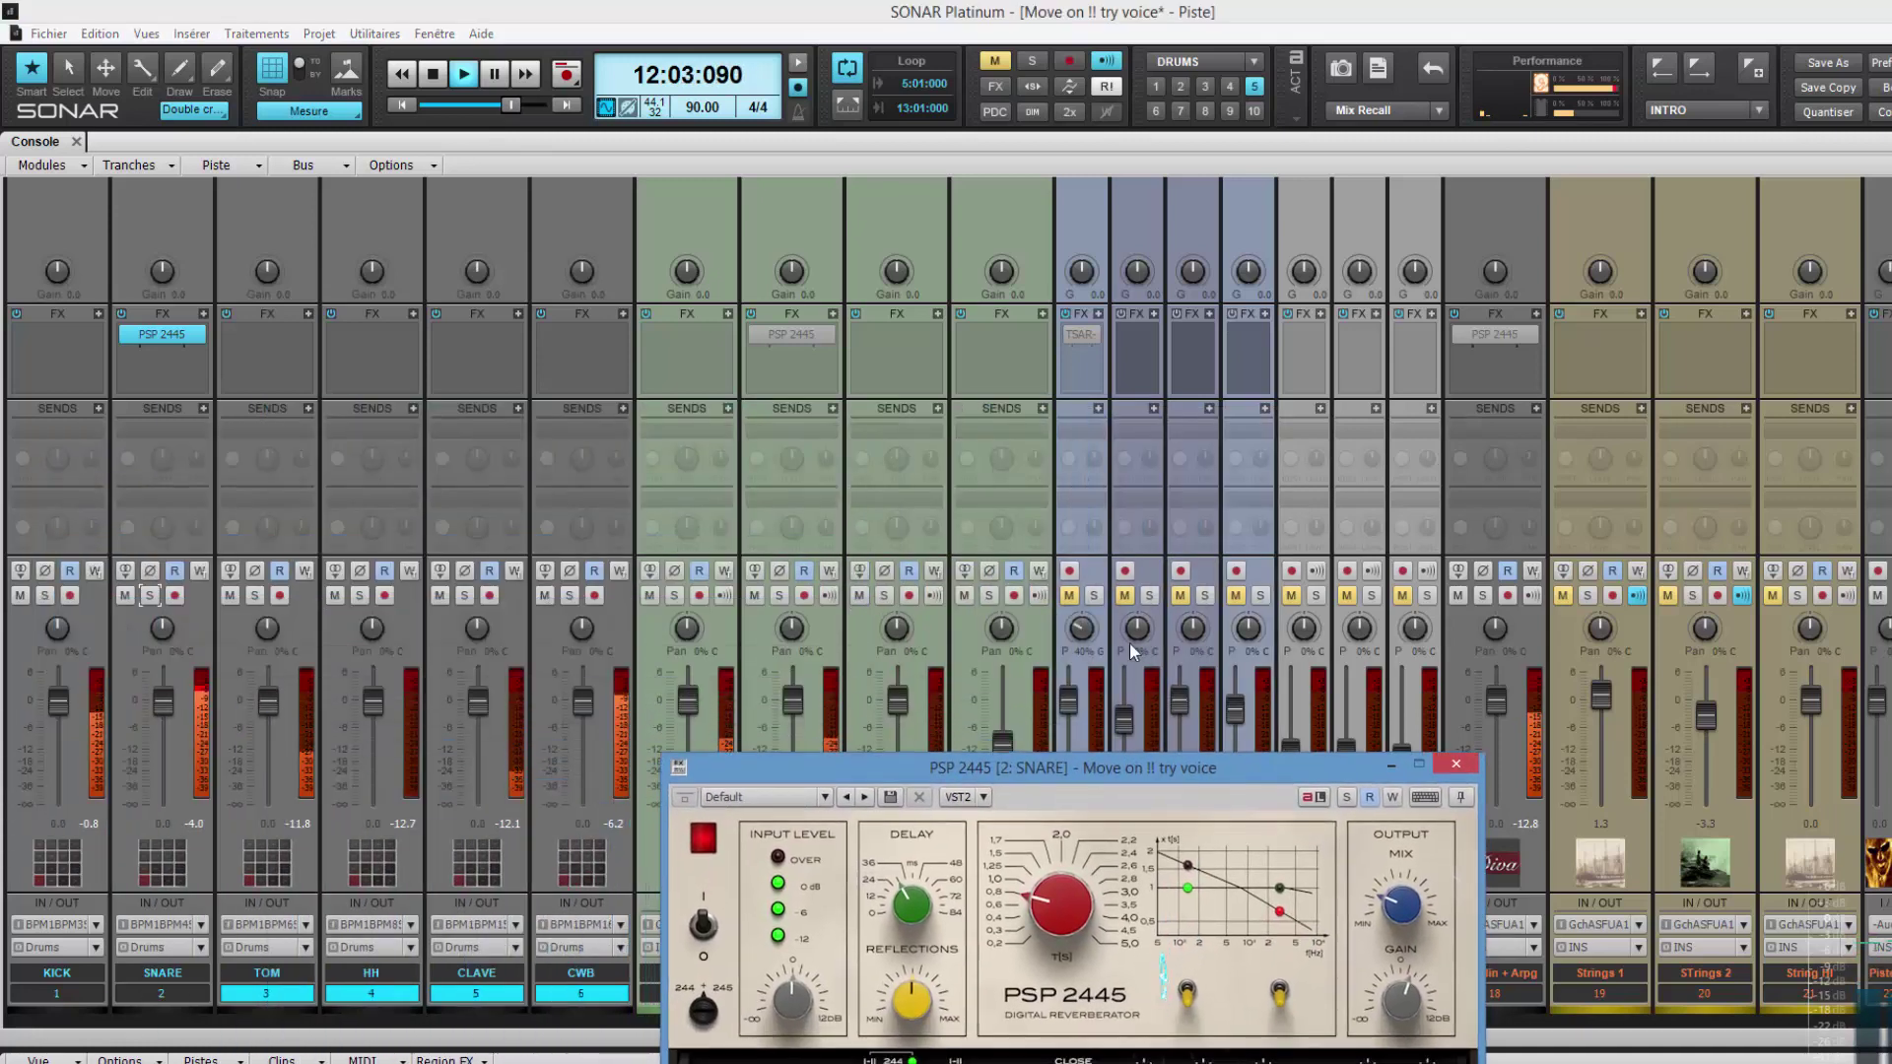
Mute the piano 2, Piano, BASS lin + Arpg and Viola bass tracks
{"action": "left_click", "coordinate": [964, 595]}
{"action": "left_click", "coordinate": [867, 599]}
{"action": "left_click", "coordinate": [1458, 597]}
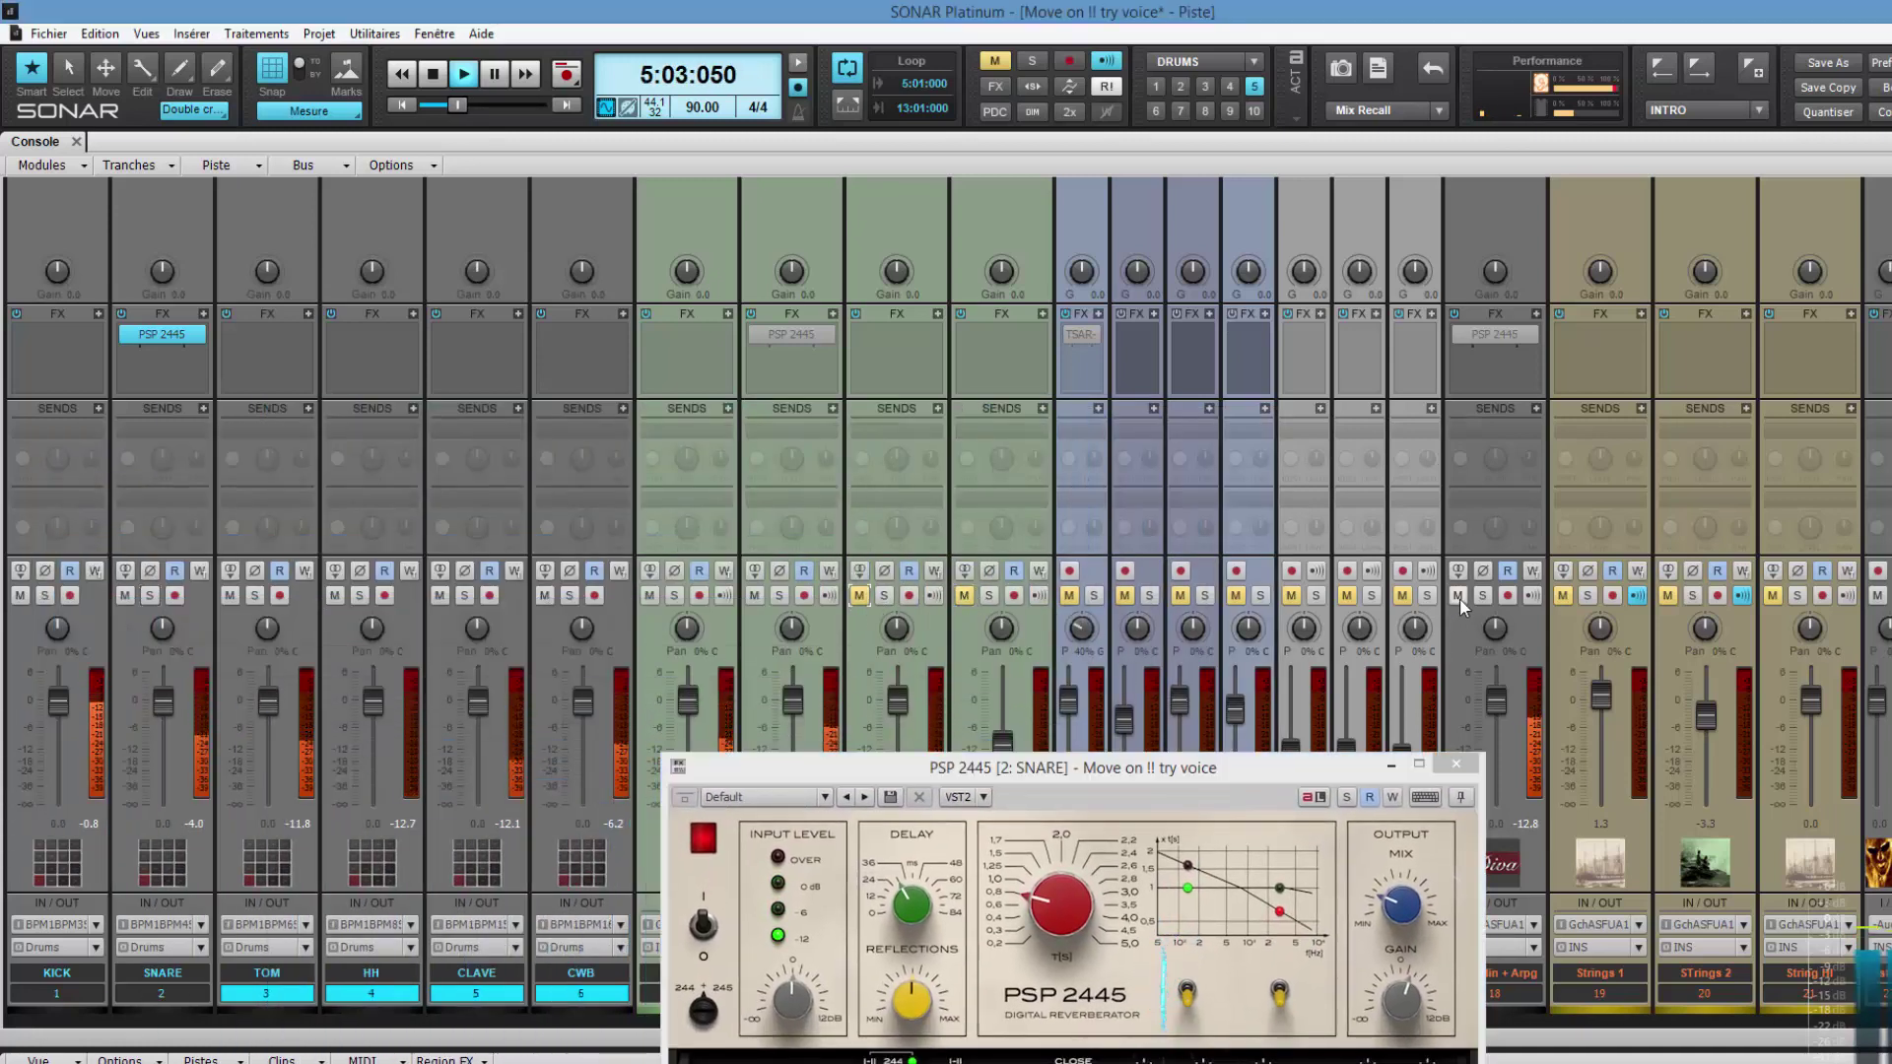
{"action": "left_click", "coordinate": [755, 599]}
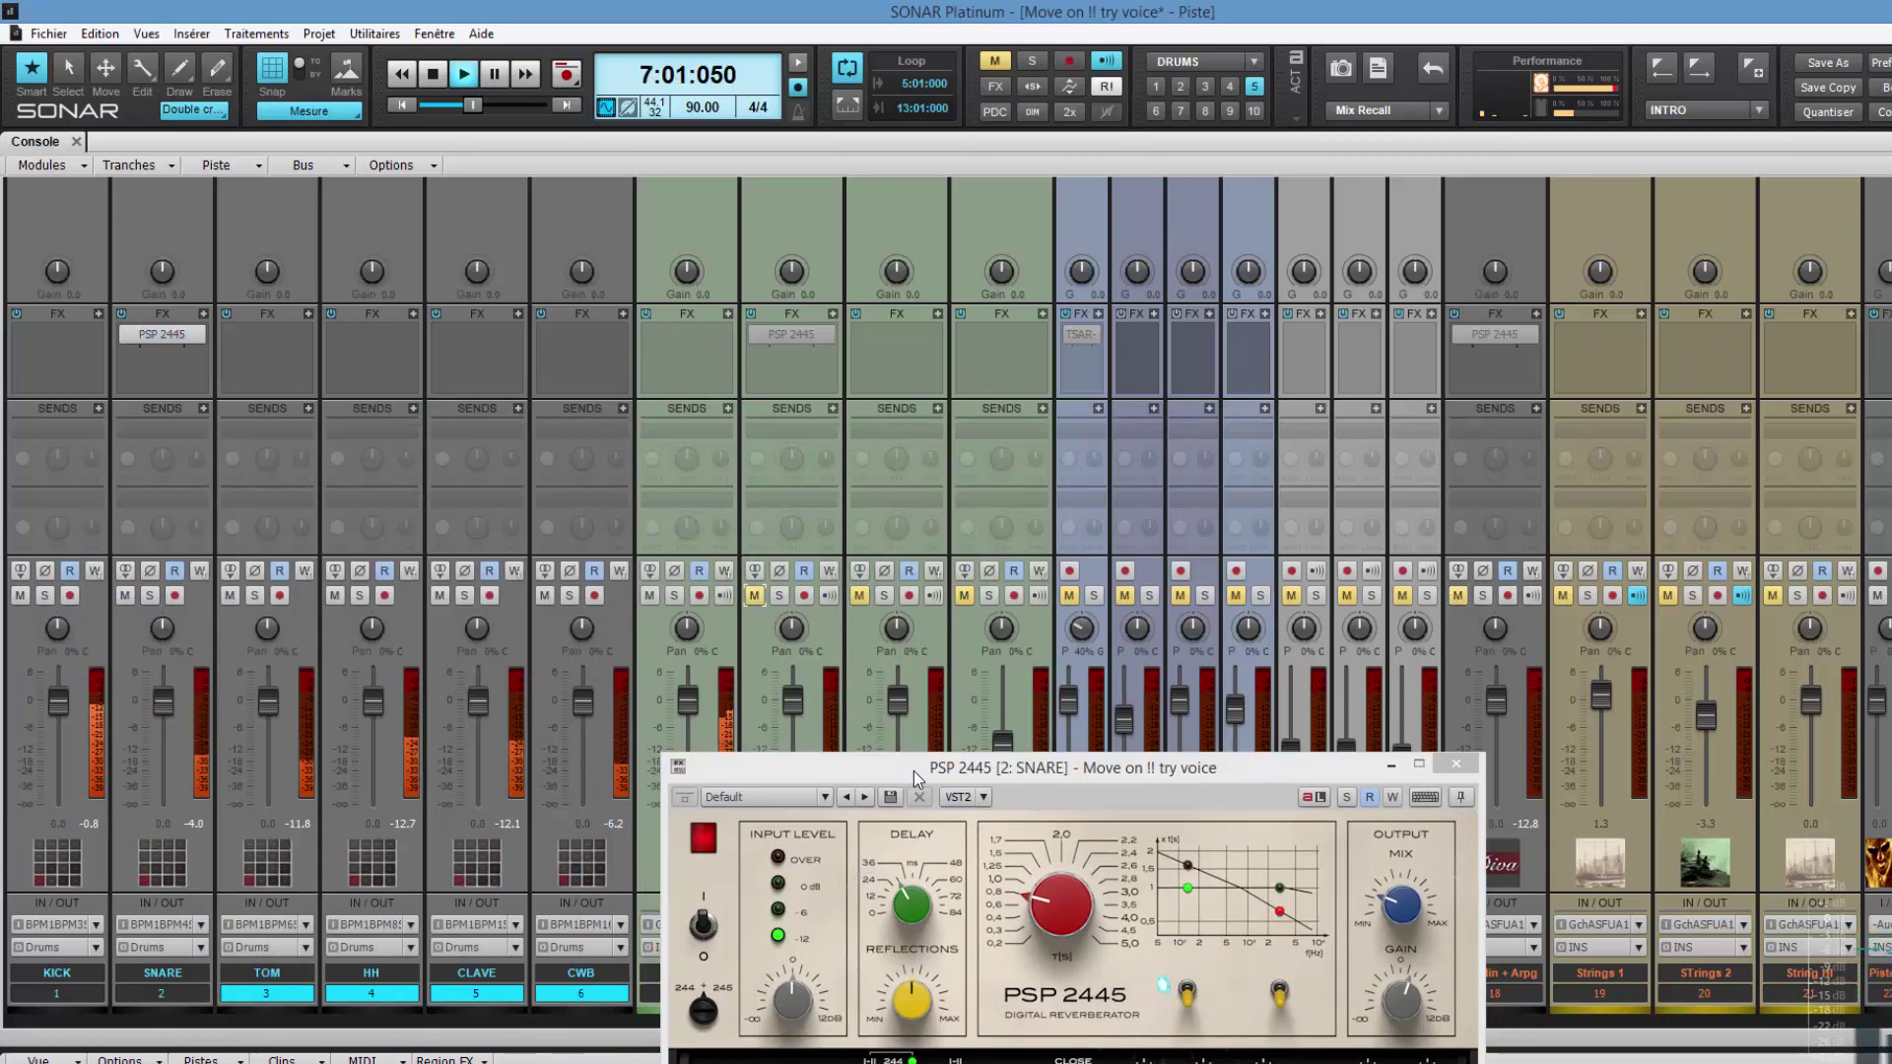
Move the reverb window back up and compare the snare within the drum mix with its reverb bypassed and active
{"action": "left_click_drag", "start_coordinate": [914, 771], "coordinate": [970, 400]}
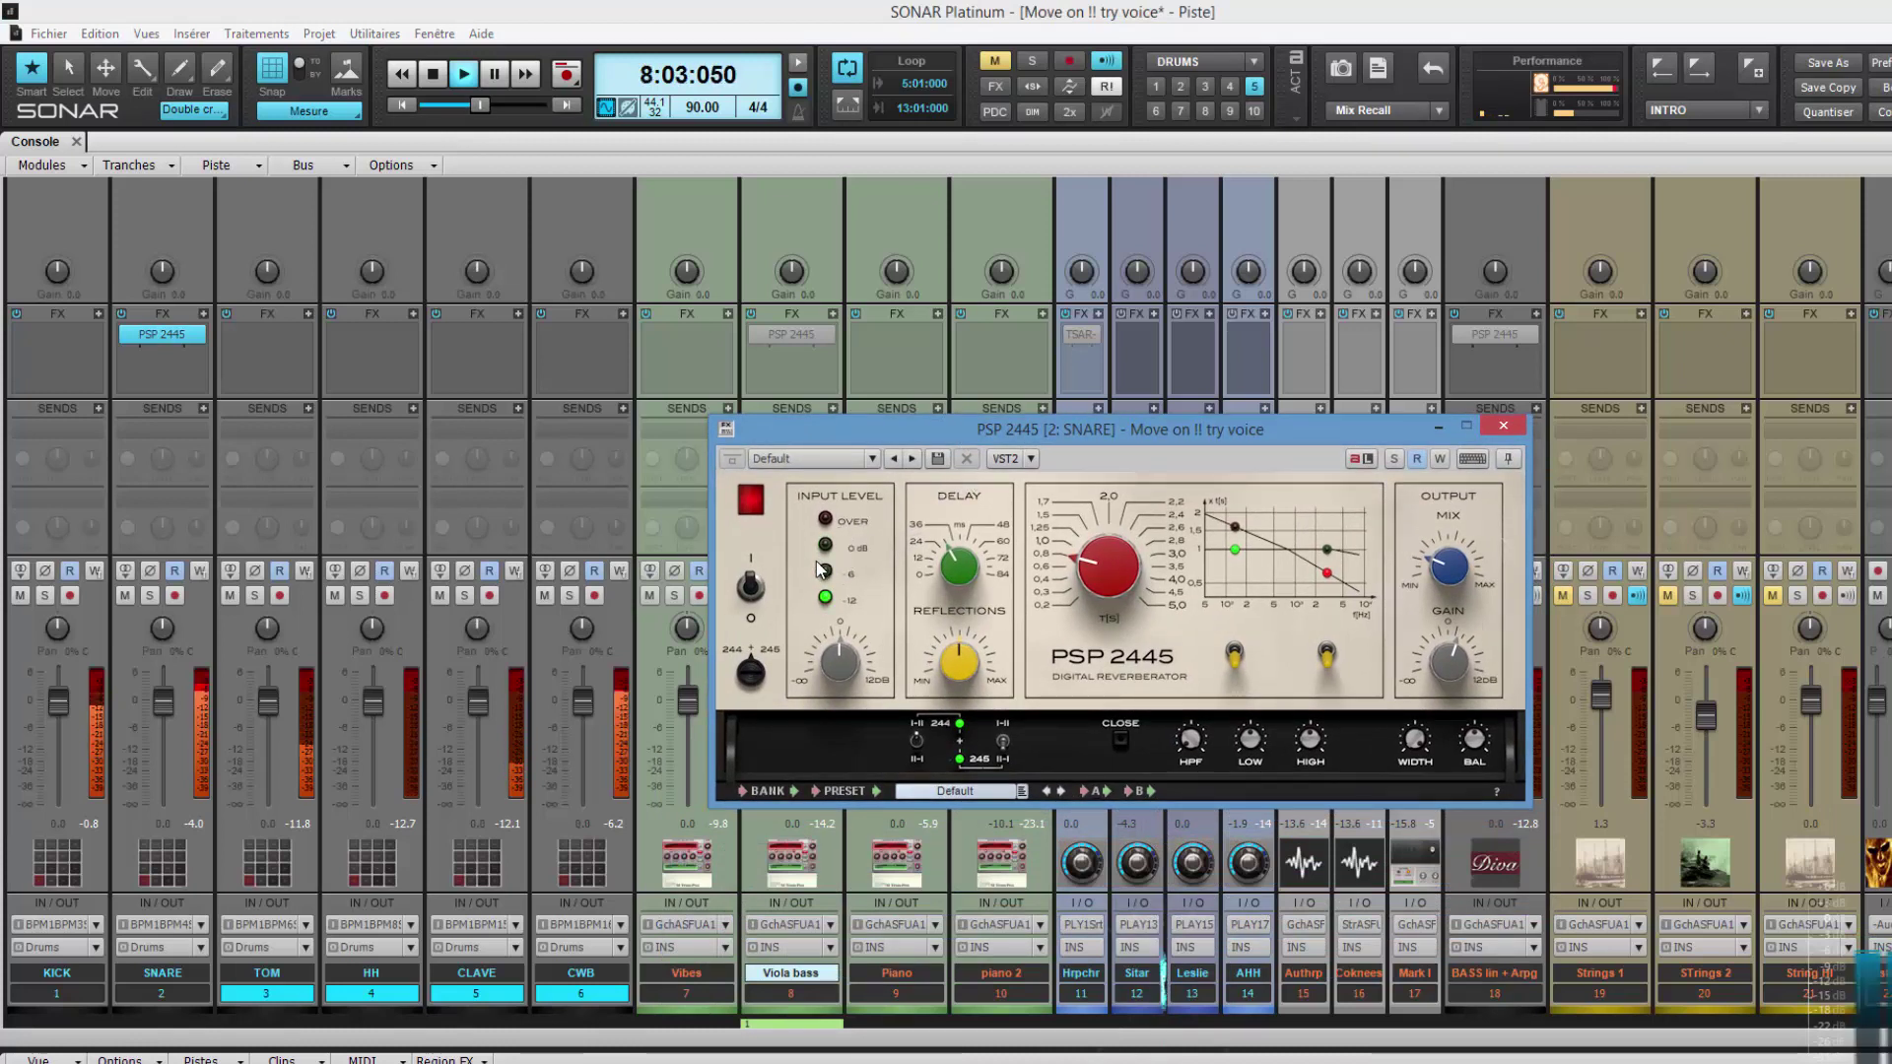
{"action": "left_click", "coordinate": [127, 335]}
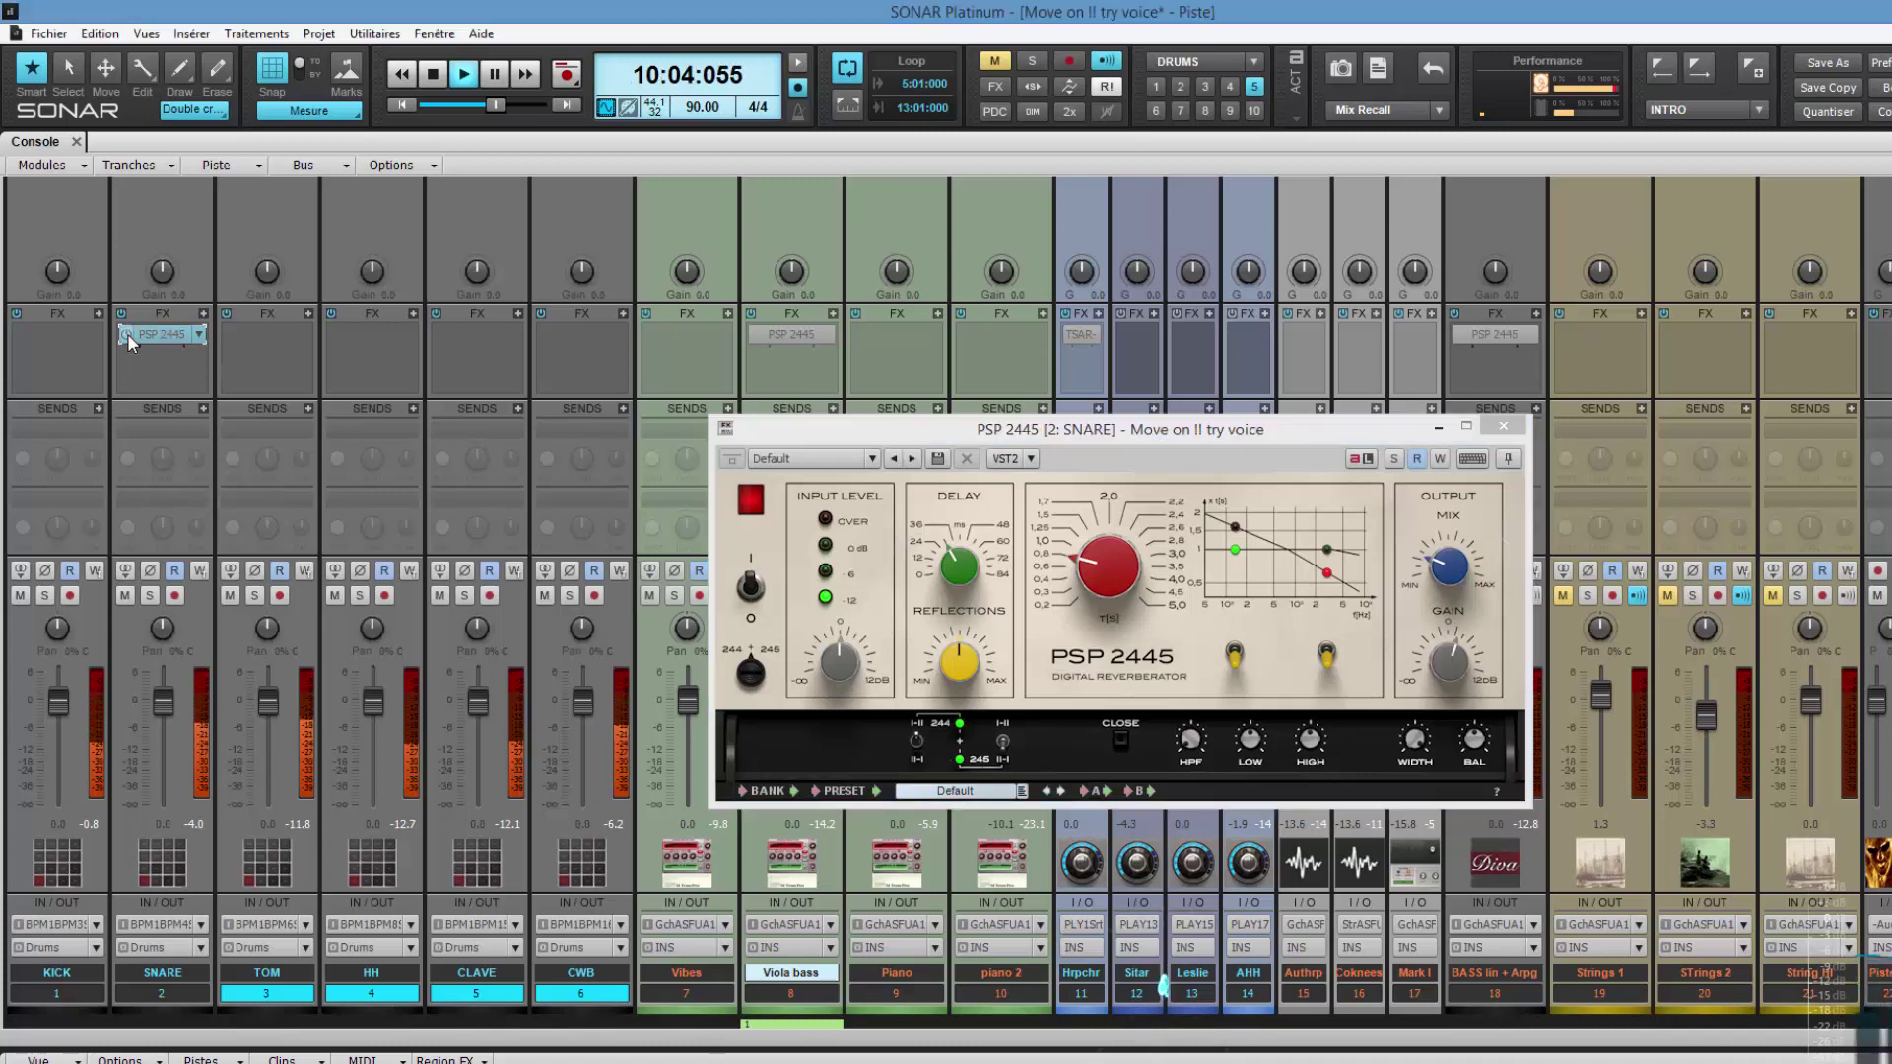
{"action": "left_click", "coordinate": [127, 335]}
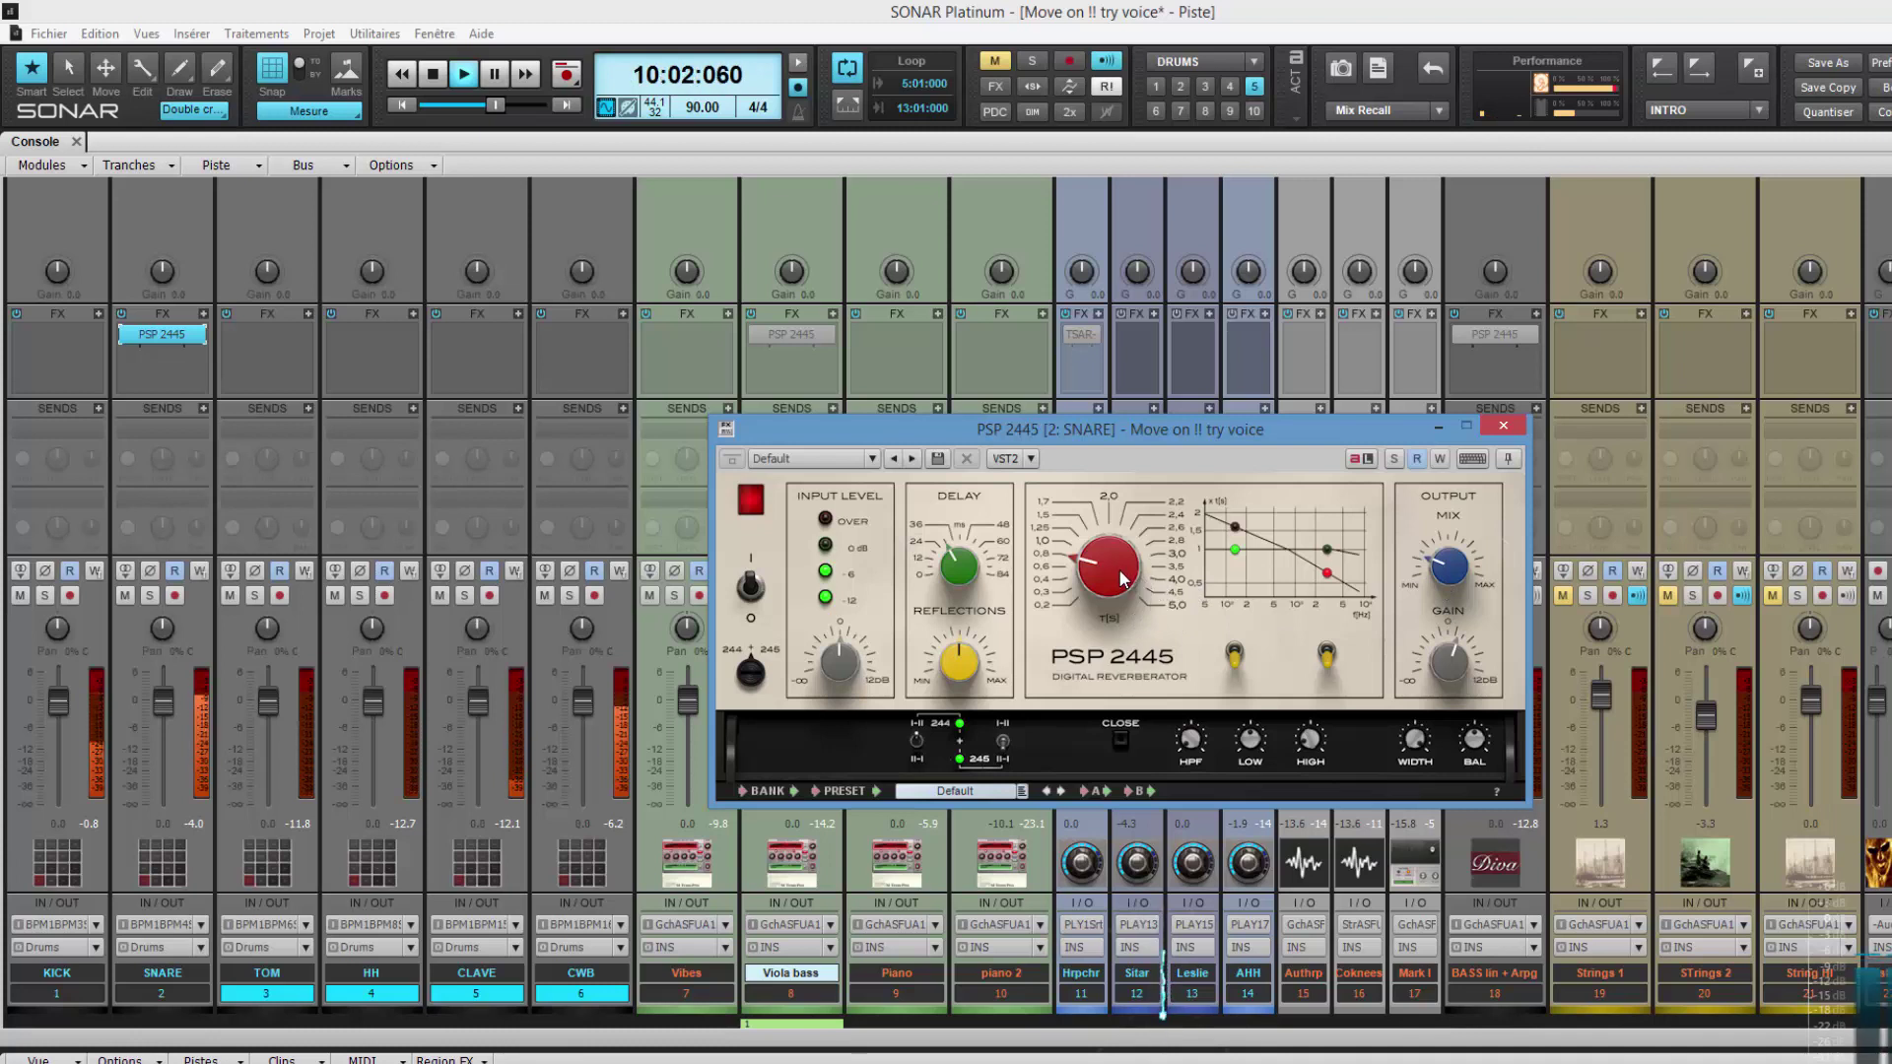
Shorten the reverb time of the PSP 2445 on the SNARE track slightly
{"action": "scroll", "coordinate": [1121, 580], "scroll_direction": "down", "scroll_amount": 1}
{"action": "scroll", "coordinate": [1121, 580], "scroll_direction": "down", "scroll_amount": 1}
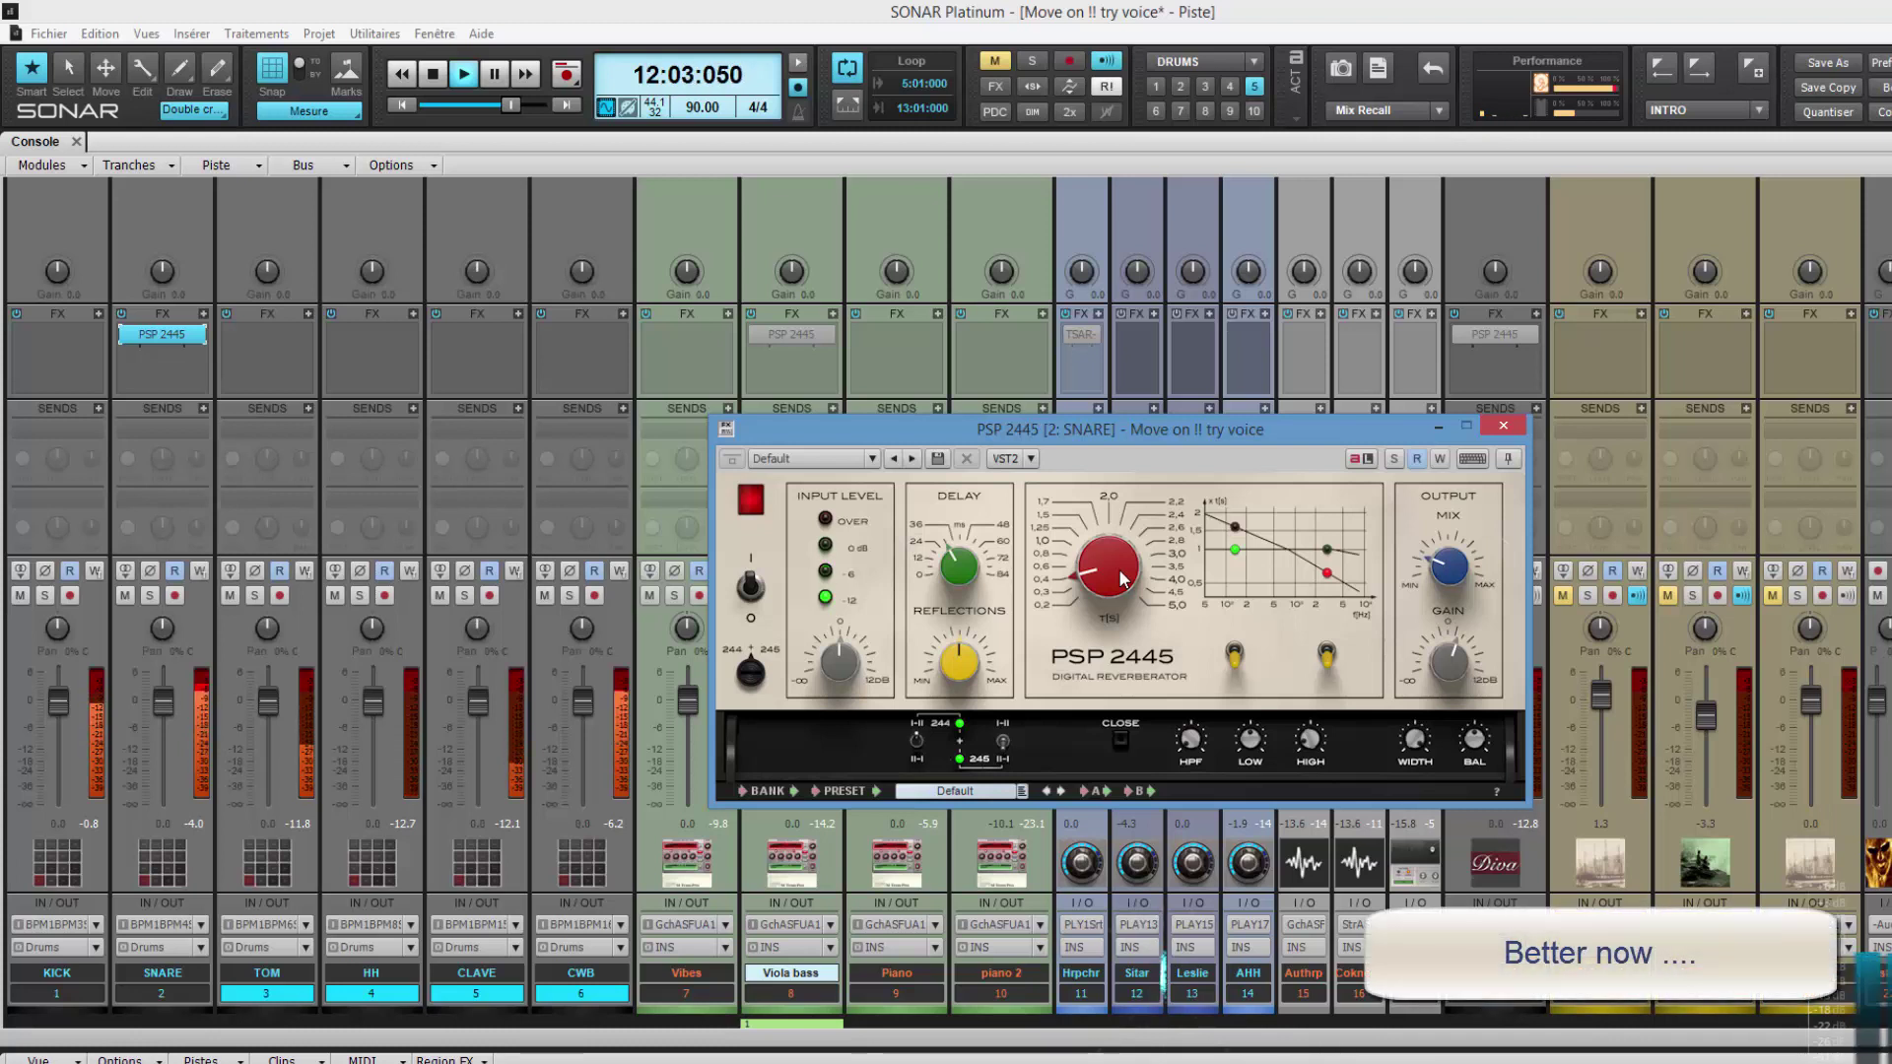
Audition the CLAVE and CWB tracks one at a time in solo
{"action": "left_click", "coordinate": [469, 594]}
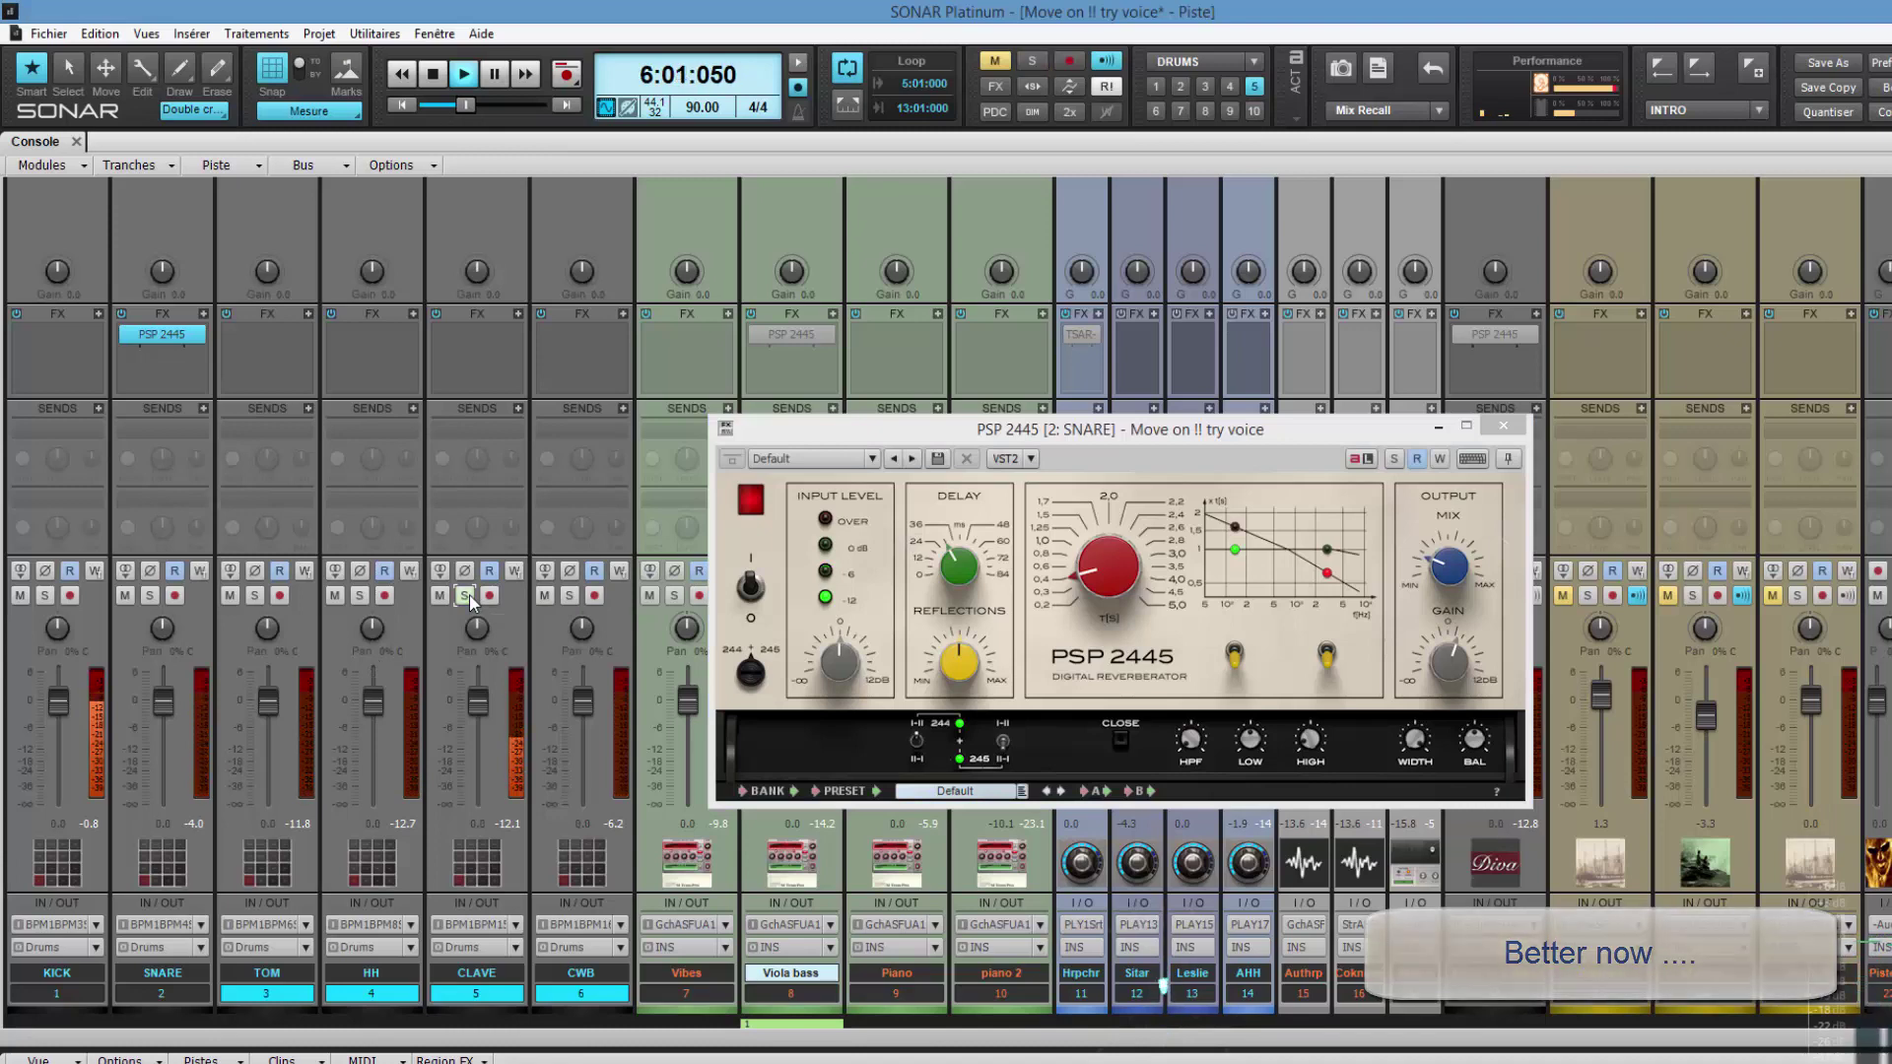
{"action": "left_click", "coordinate": [570, 594], "text": "ctrl"}
{"action": "left_click", "coordinate": [571, 594]}
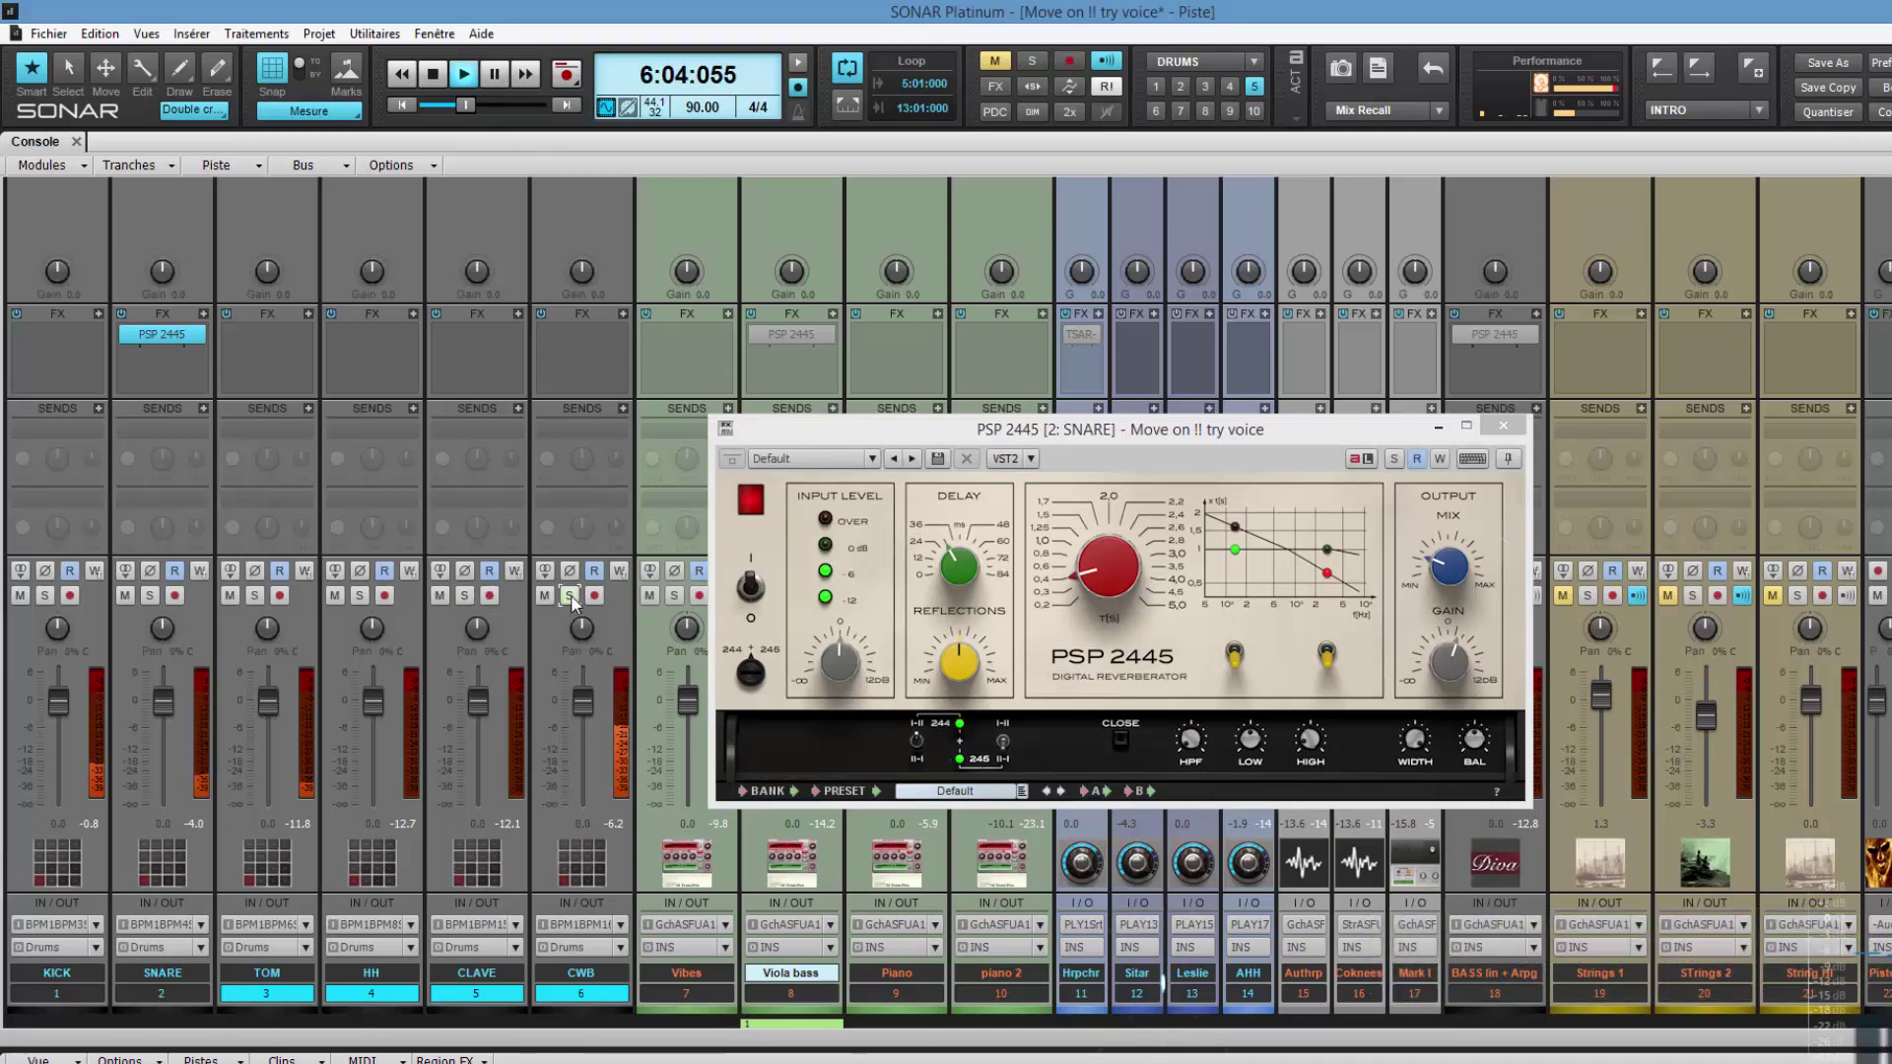
Insert the PSP 2445 reverb on the CWB track, move its window clear of the track's controls and solo CWB
{"action": "left_click", "coordinate": [620, 313]}
{"action": "mouse_move", "coordinate": [737, 335]}
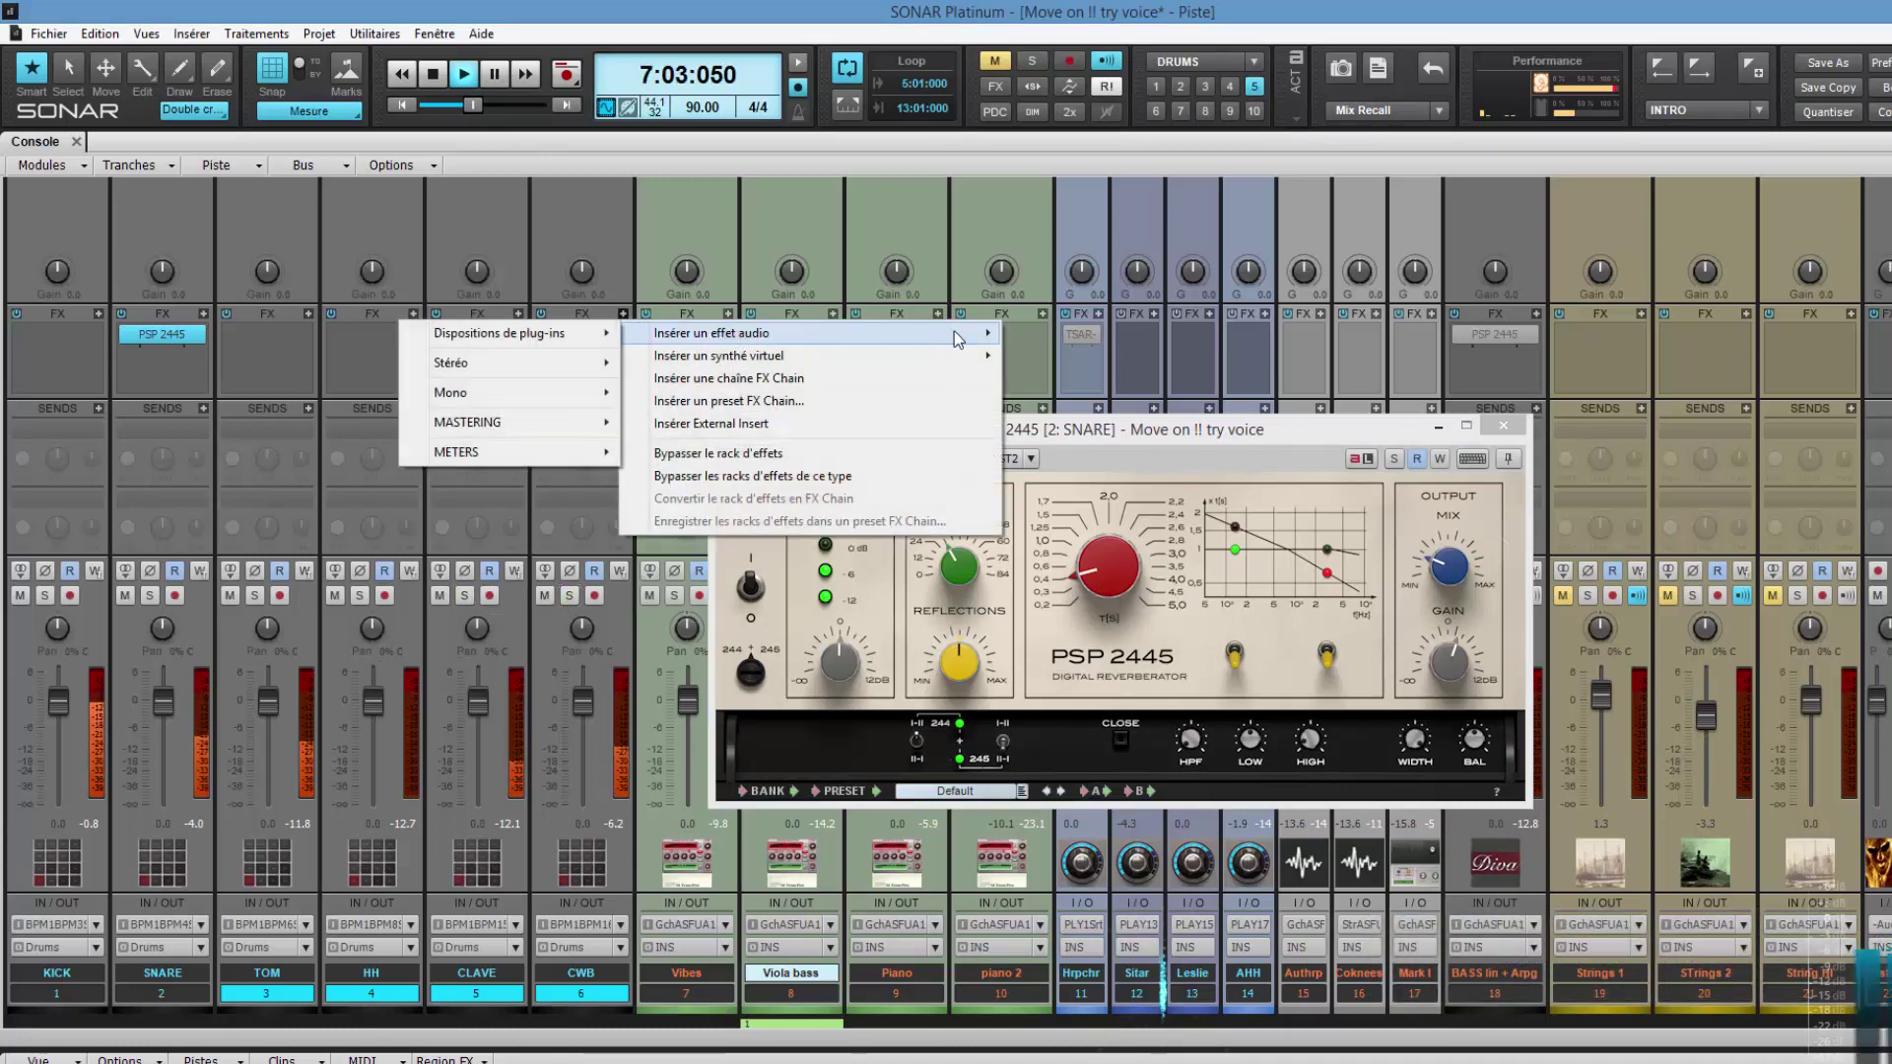
{"action": "mouse_move", "coordinate": [492, 363]}
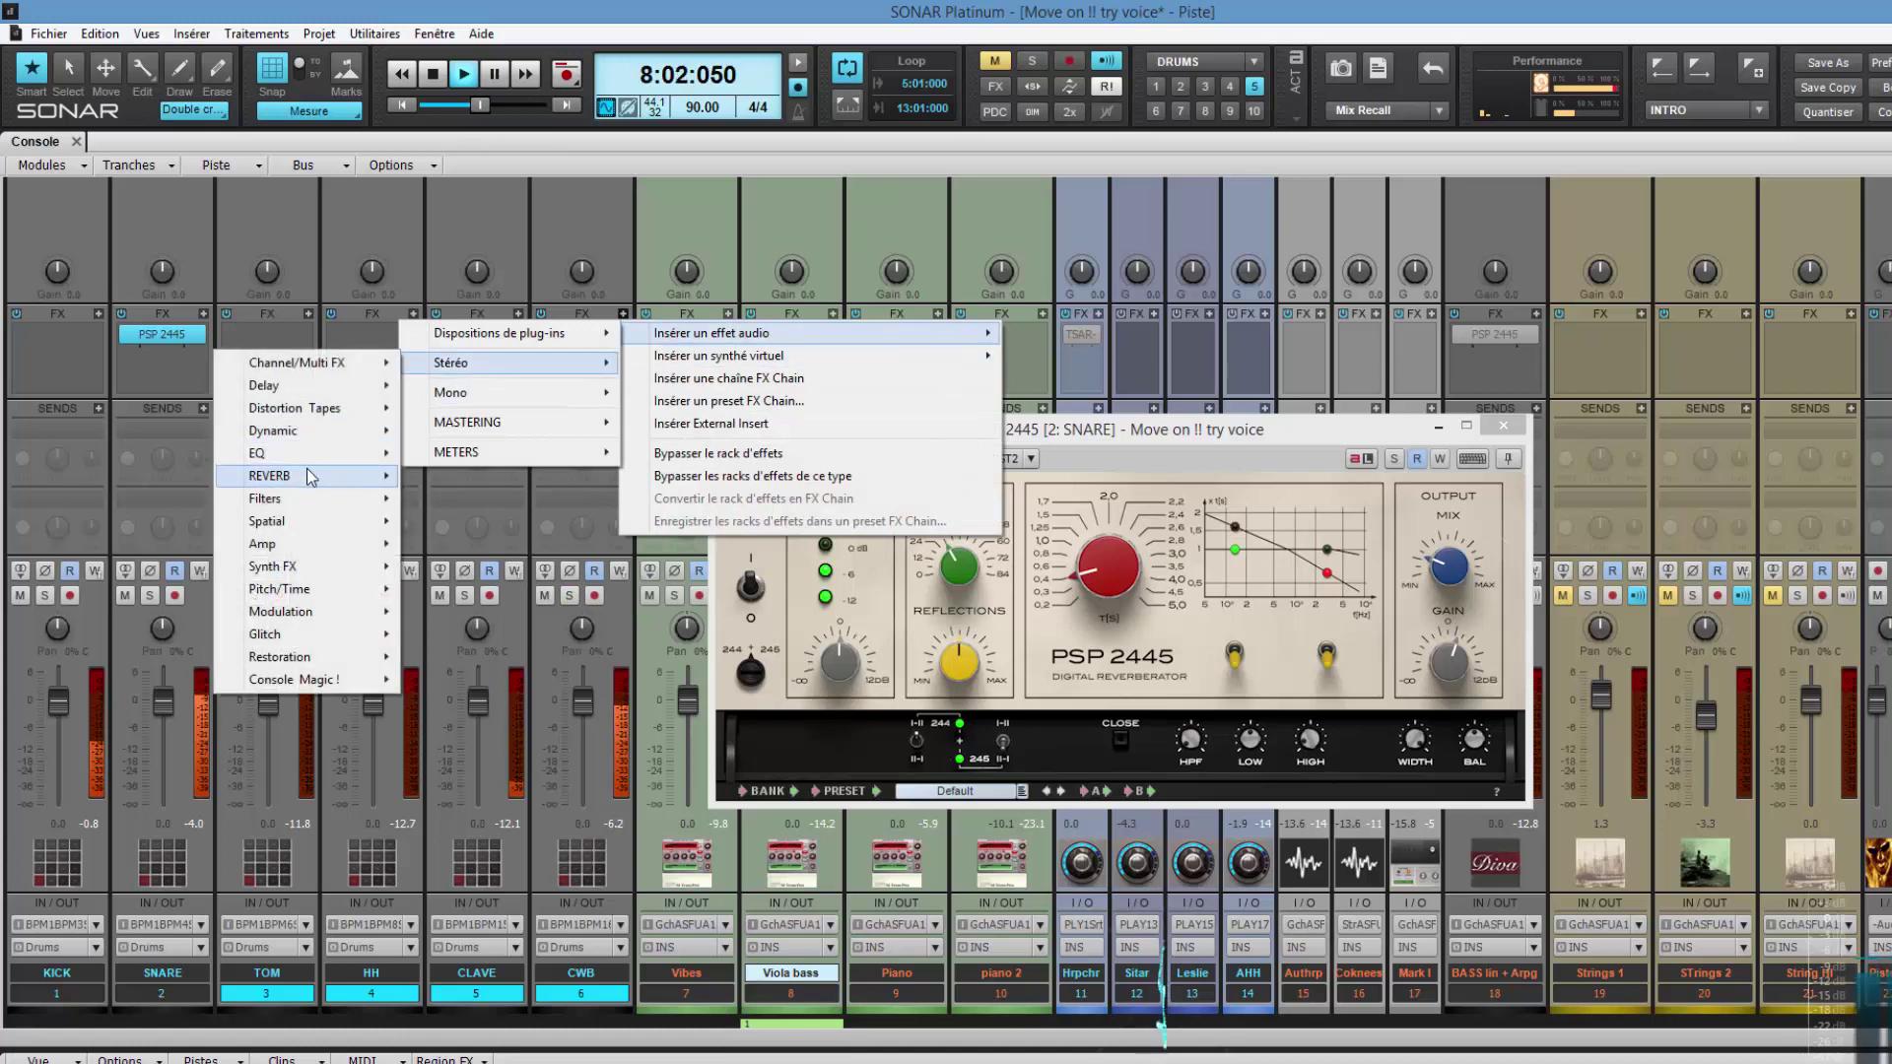
{"action": "mouse_move", "coordinate": [375, 475]}
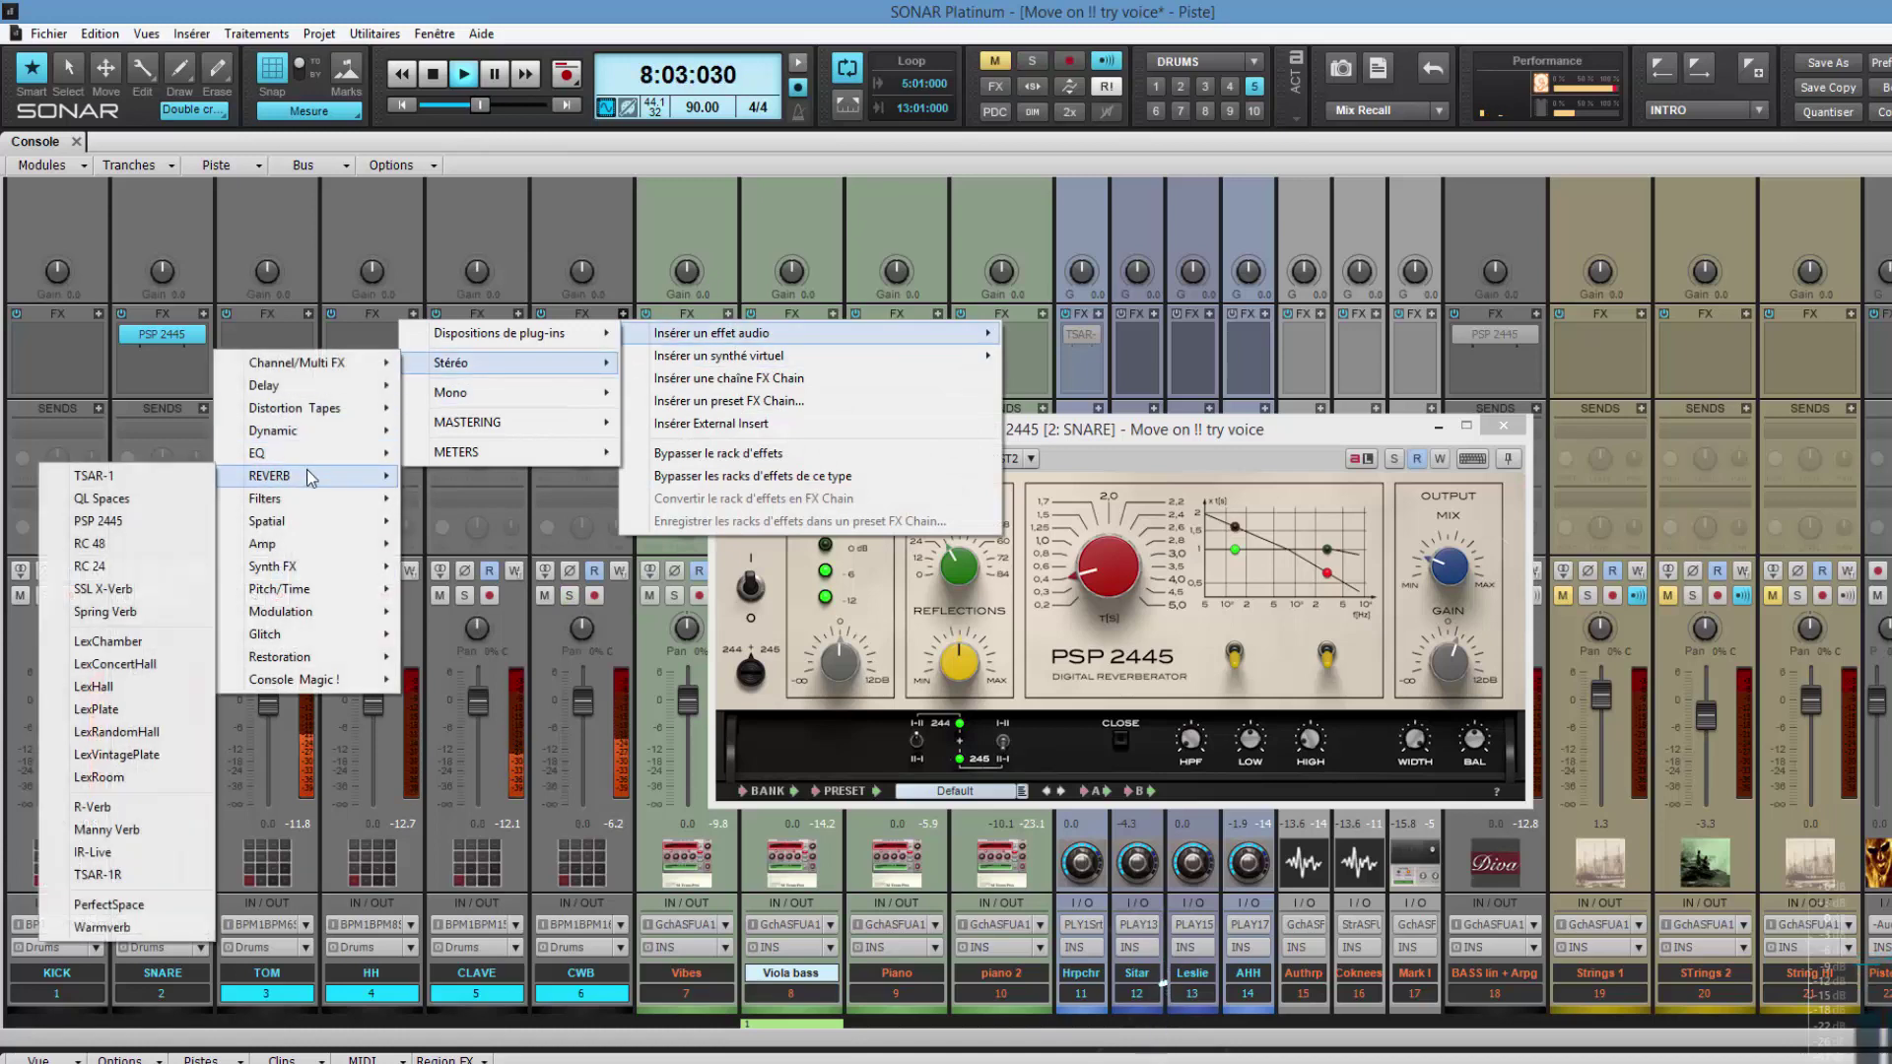
{"action": "left_click", "coordinate": [138, 521]}
{"action": "left_click_drag", "start_coordinate": [1065, 442], "coordinate": [877, 454]}
{"action": "left_click", "coordinate": [1206, 471]}
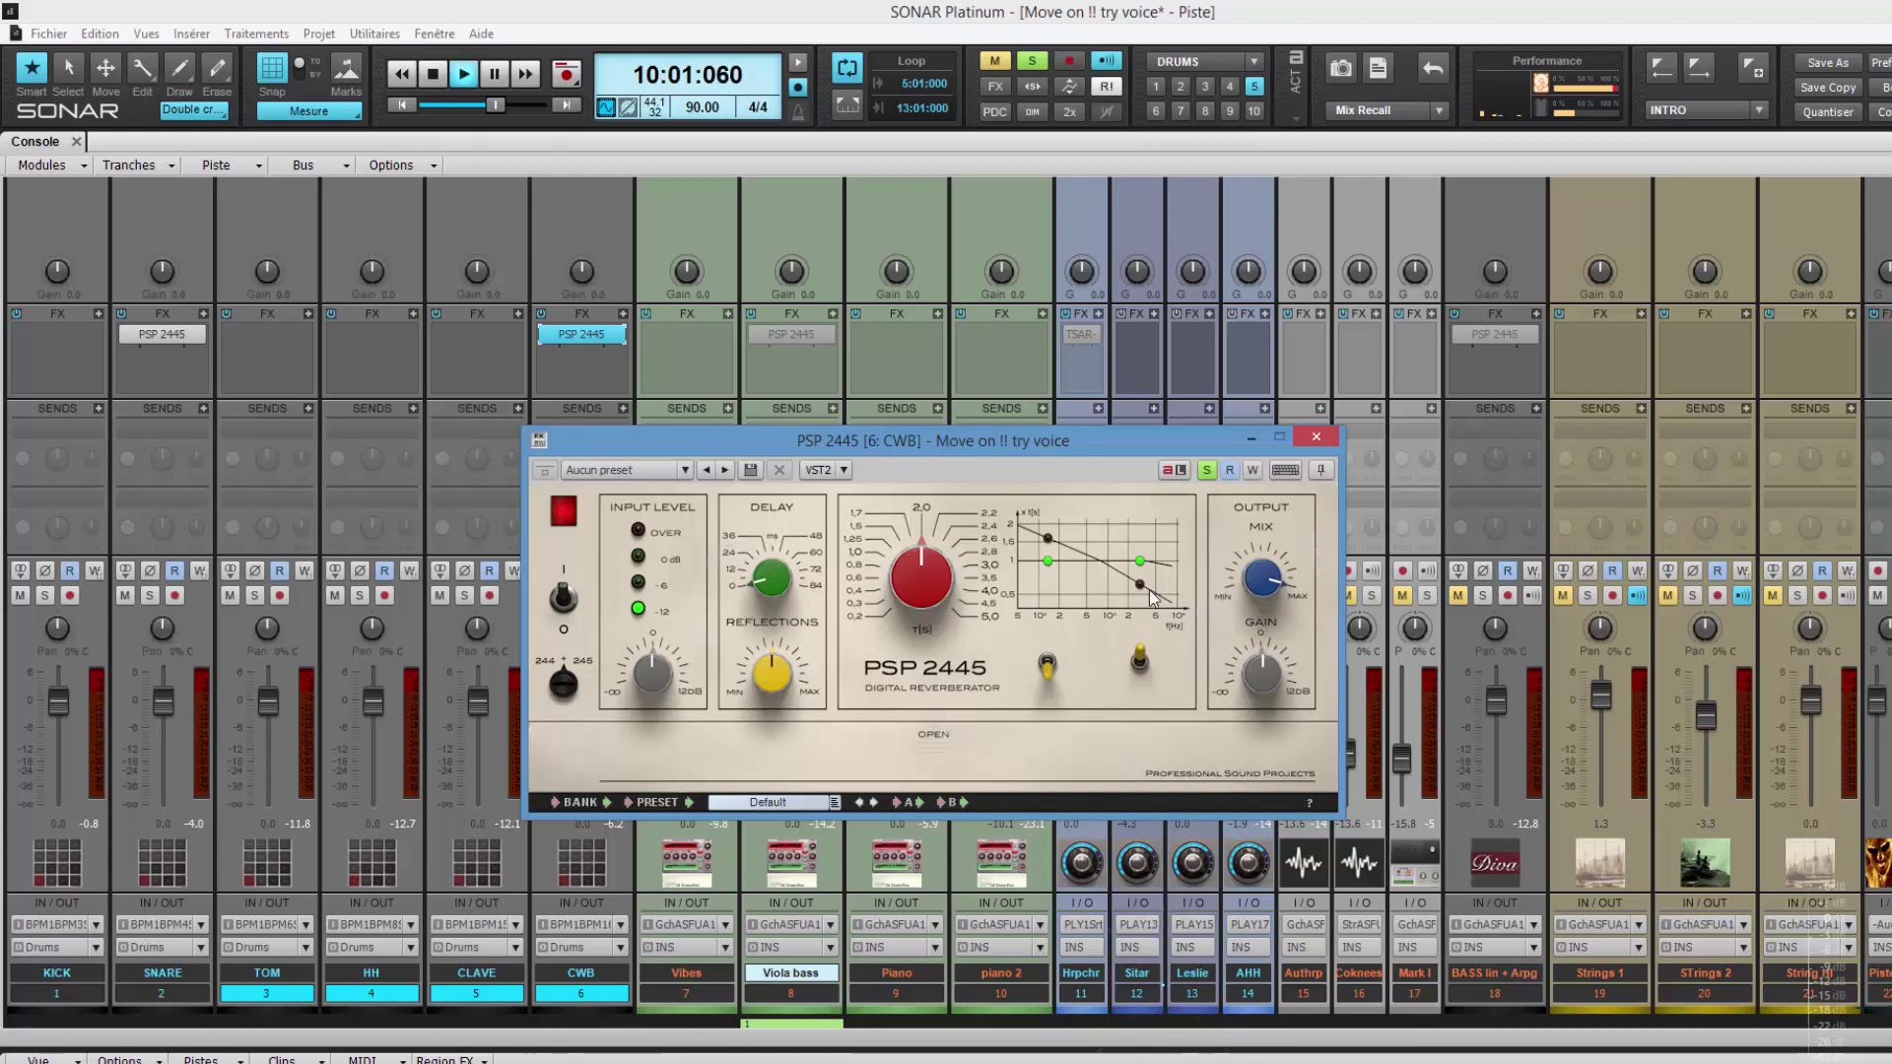
On the CWB reverb, choose the longer low-frequency and shorter high-frequency decay, shorten the reverb time and lower the mix, checking against bypass
{"action": "left_click", "coordinate": [1048, 666]}
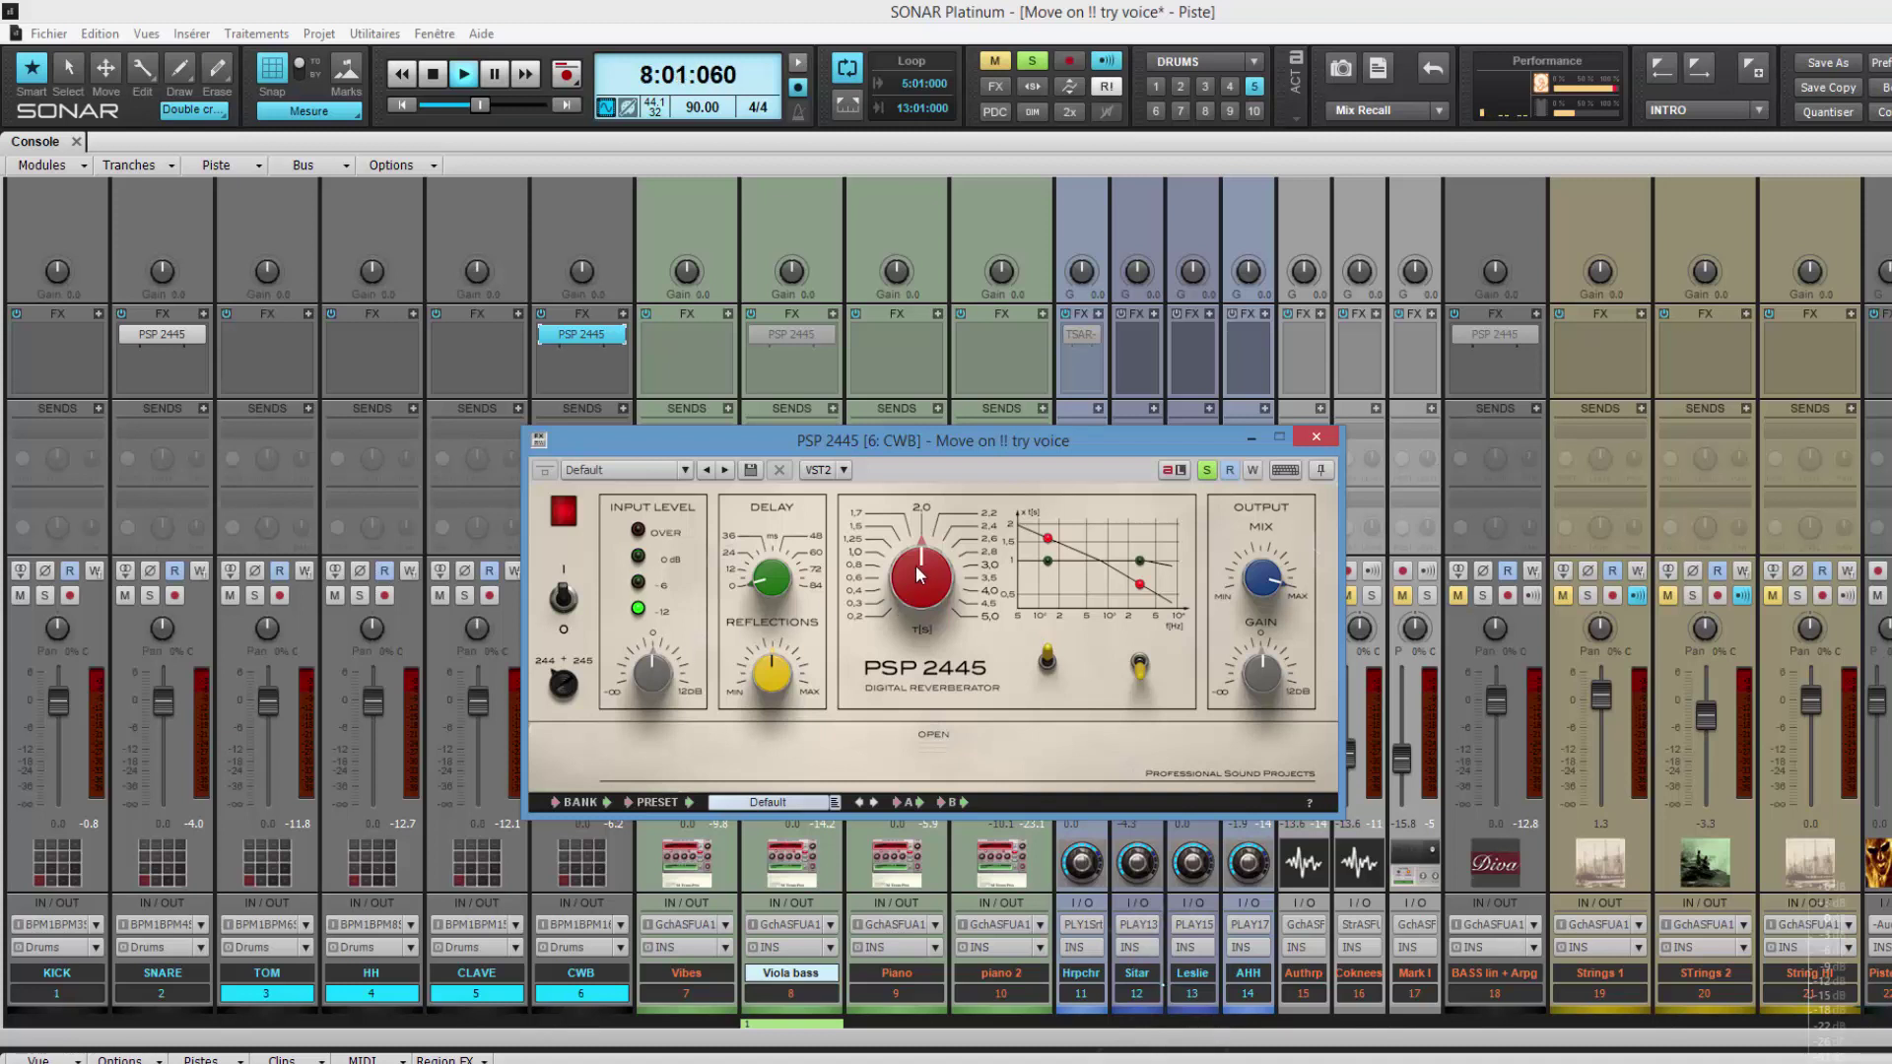
{"action": "scroll", "coordinate": [916, 574], "scroll_direction": "down", "scroll_amount": 4}
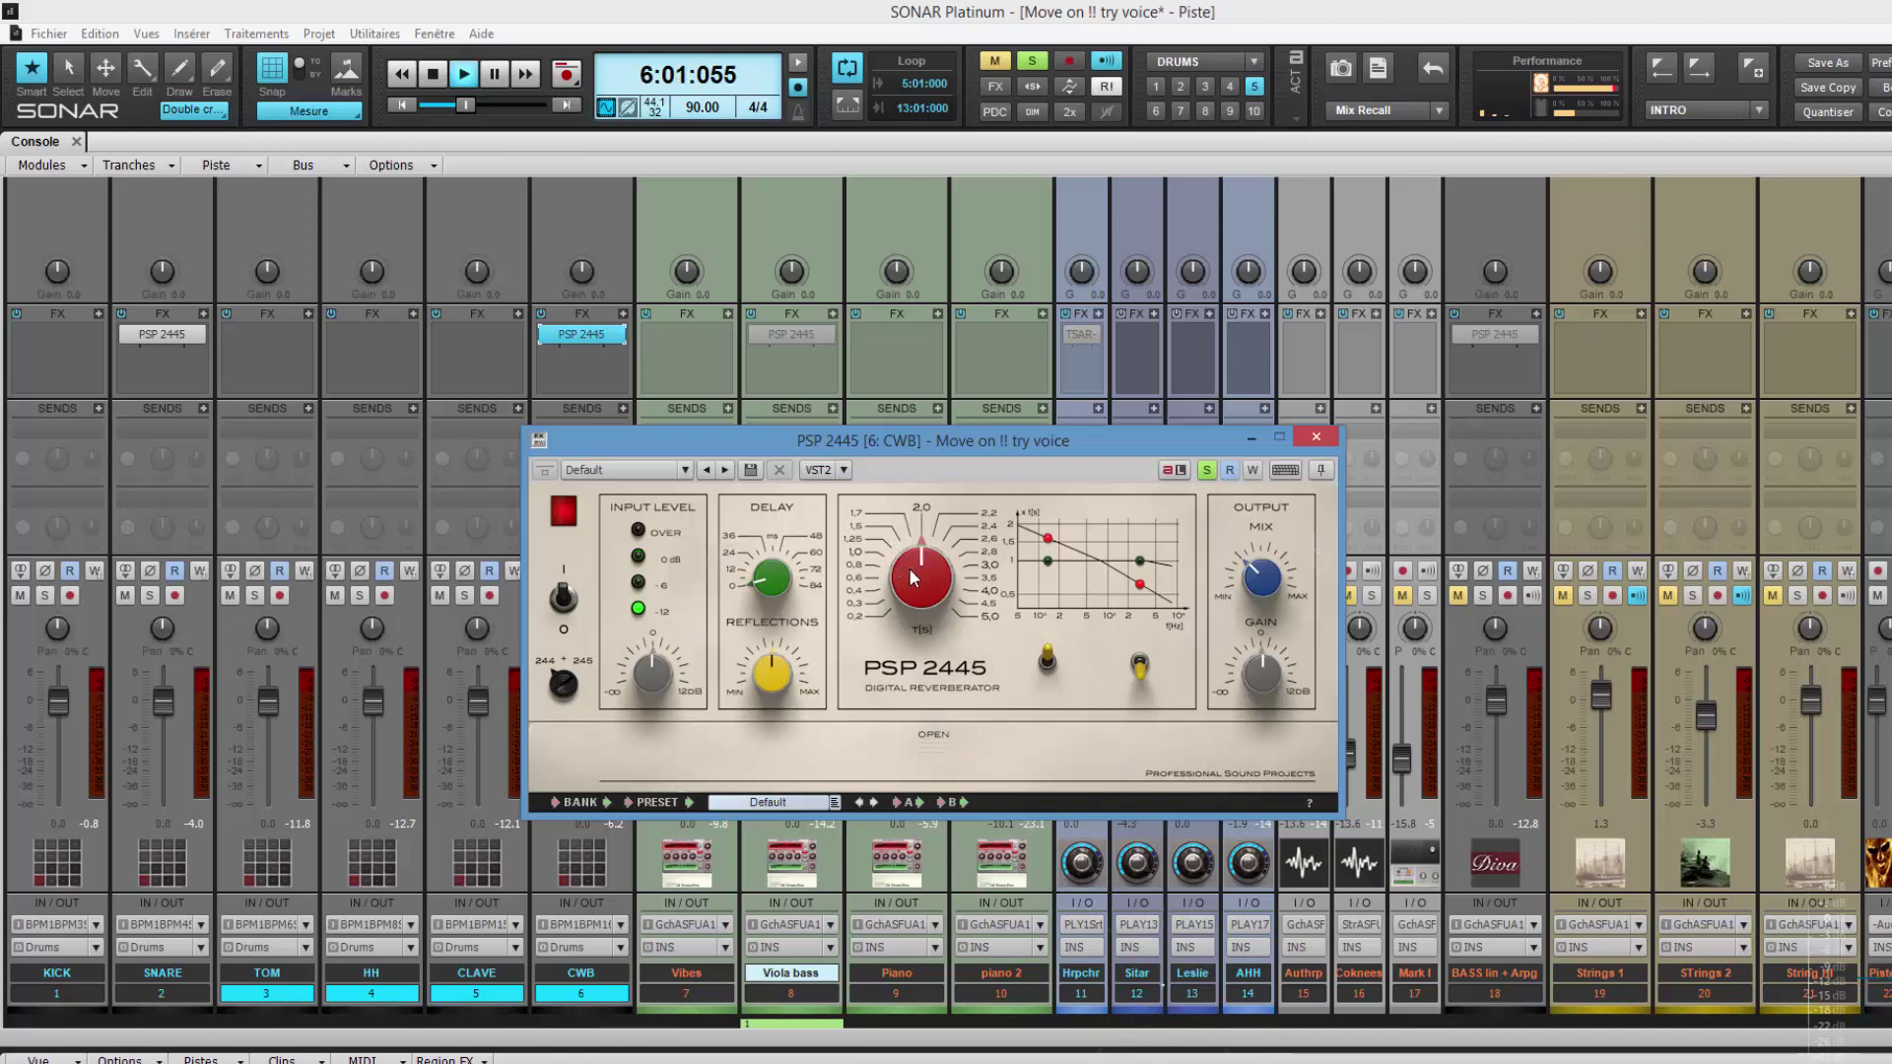
{"action": "scroll", "coordinate": [908, 567], "scroll_direction": "down", "scroll_amount": 2}
{"action": "scroll", "coordinate": [1269, 588], "scroll_direction": "down", "scroll_amount": 1}
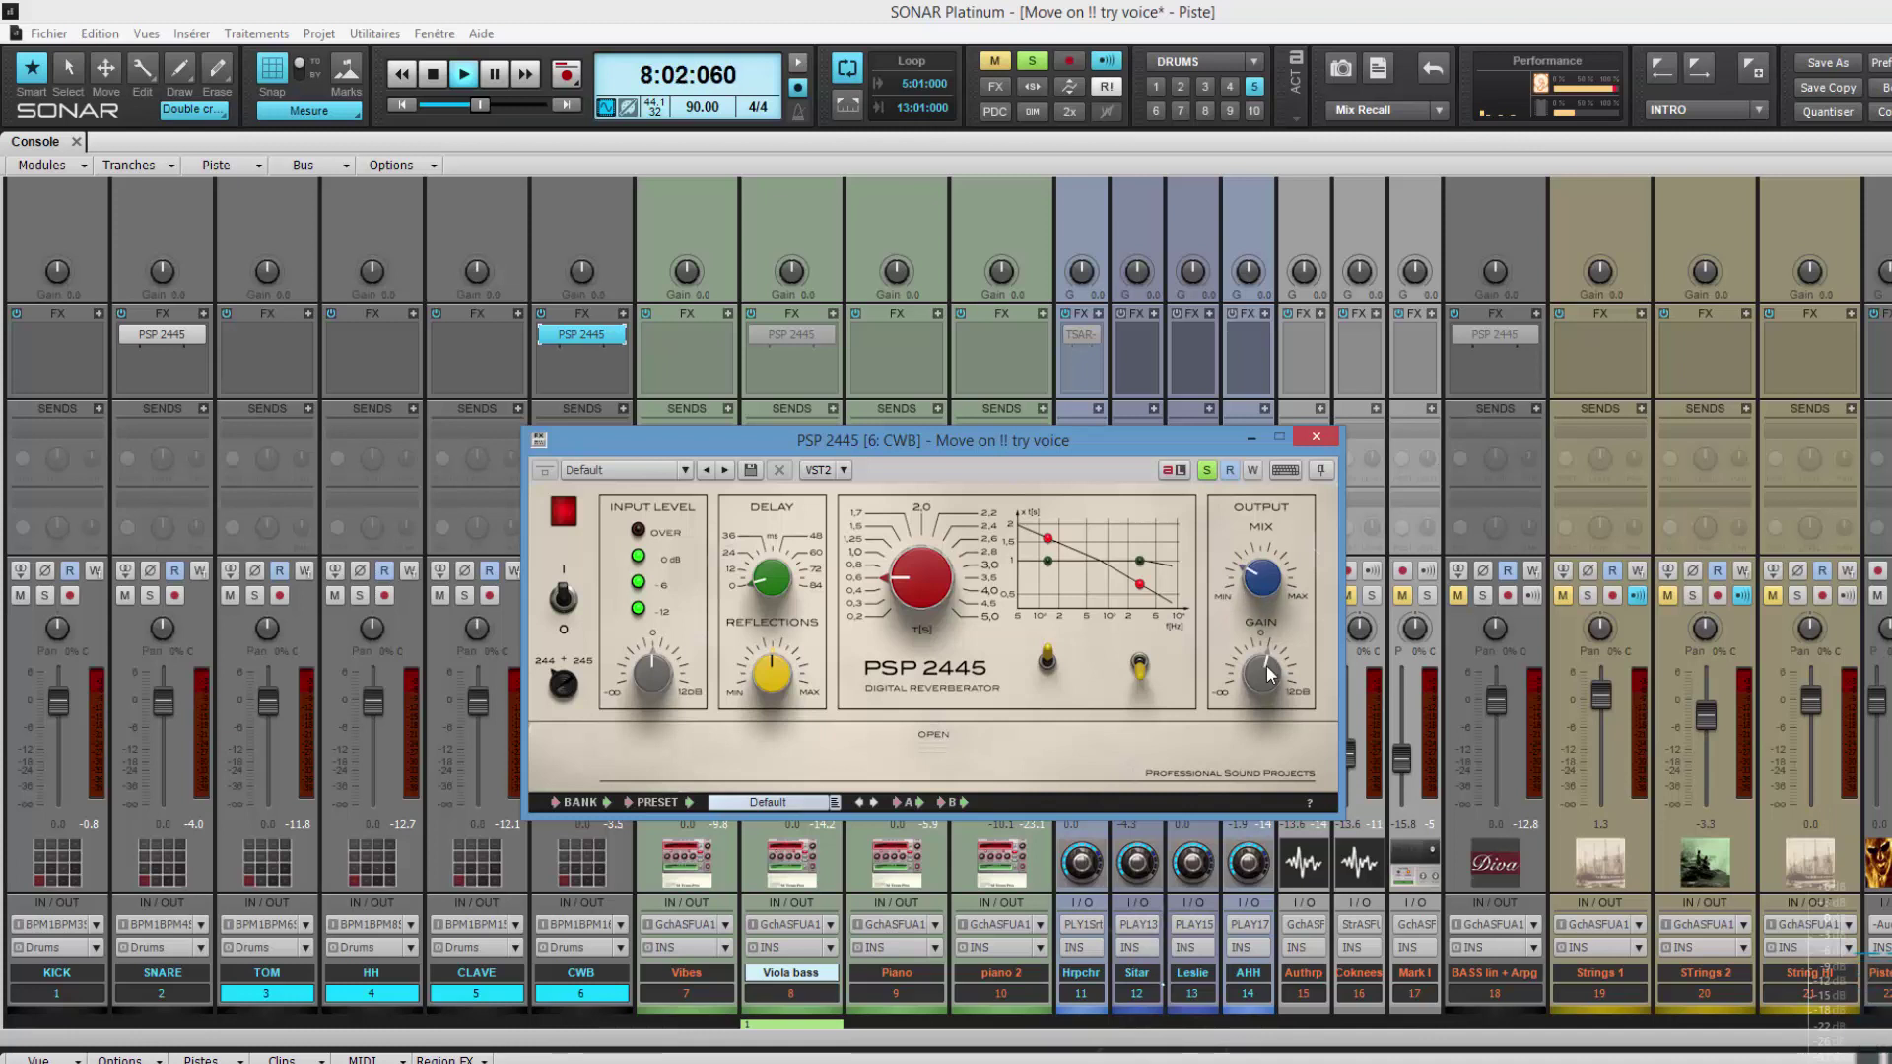
{"action": "left_click", "coordinate": [546, 337]}
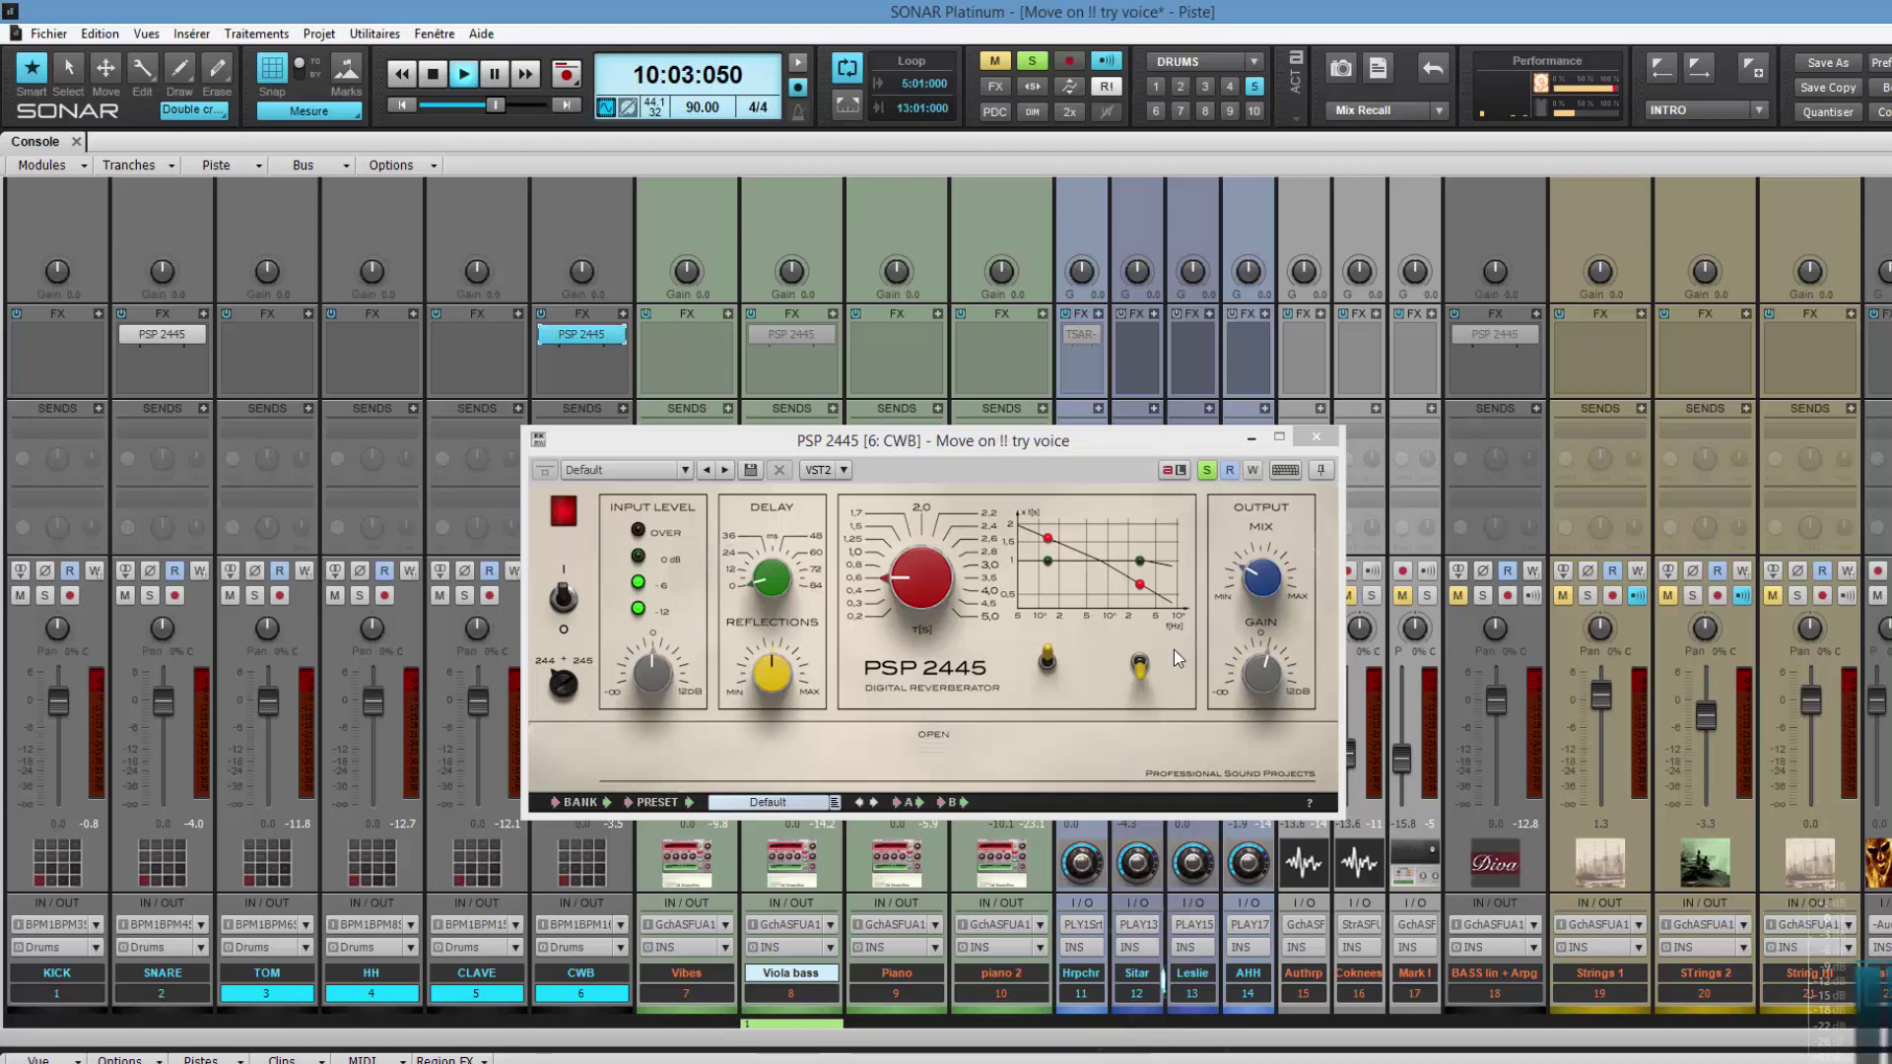
{"action": "left_click", "coordinate": [1255, 587]}
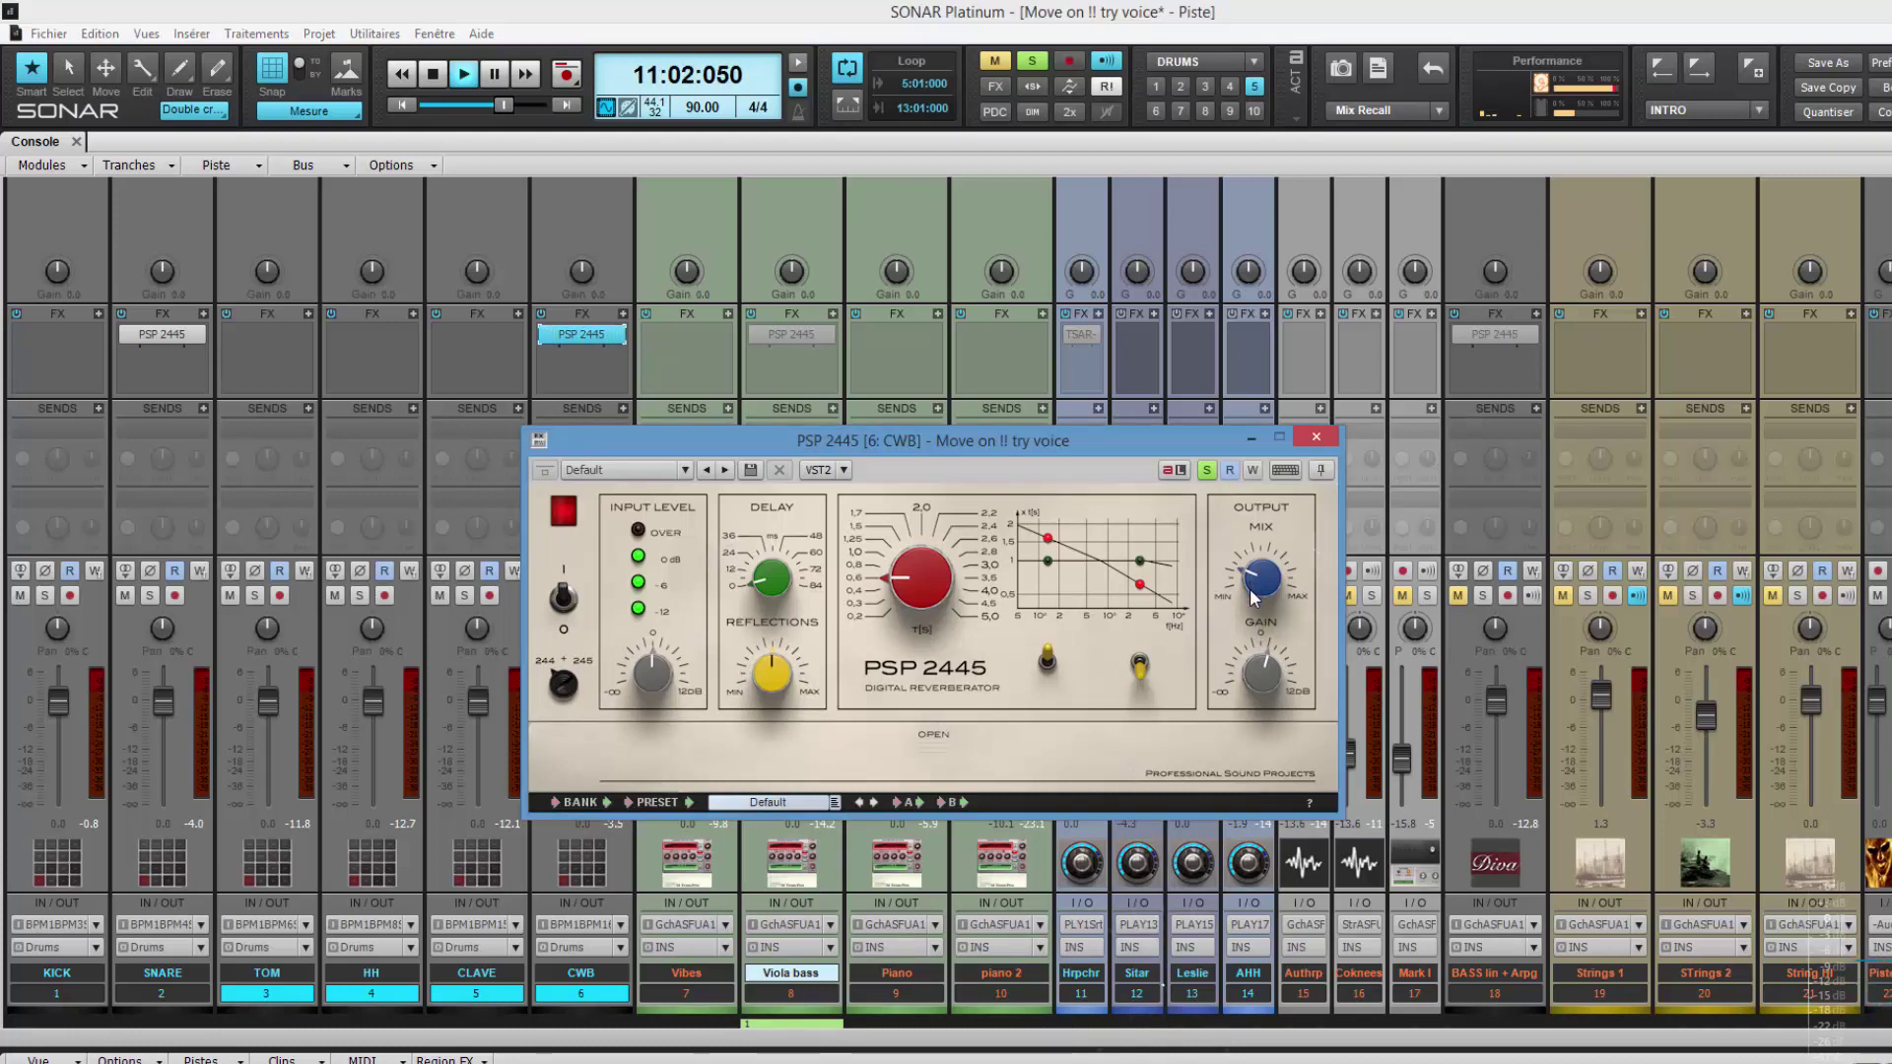
Unsolo CWB and compare the drum mix with the PSP 2445 on CWB and SNARE bypassed and active
{"action": "left_click", "coordinate": [1206, 471]}
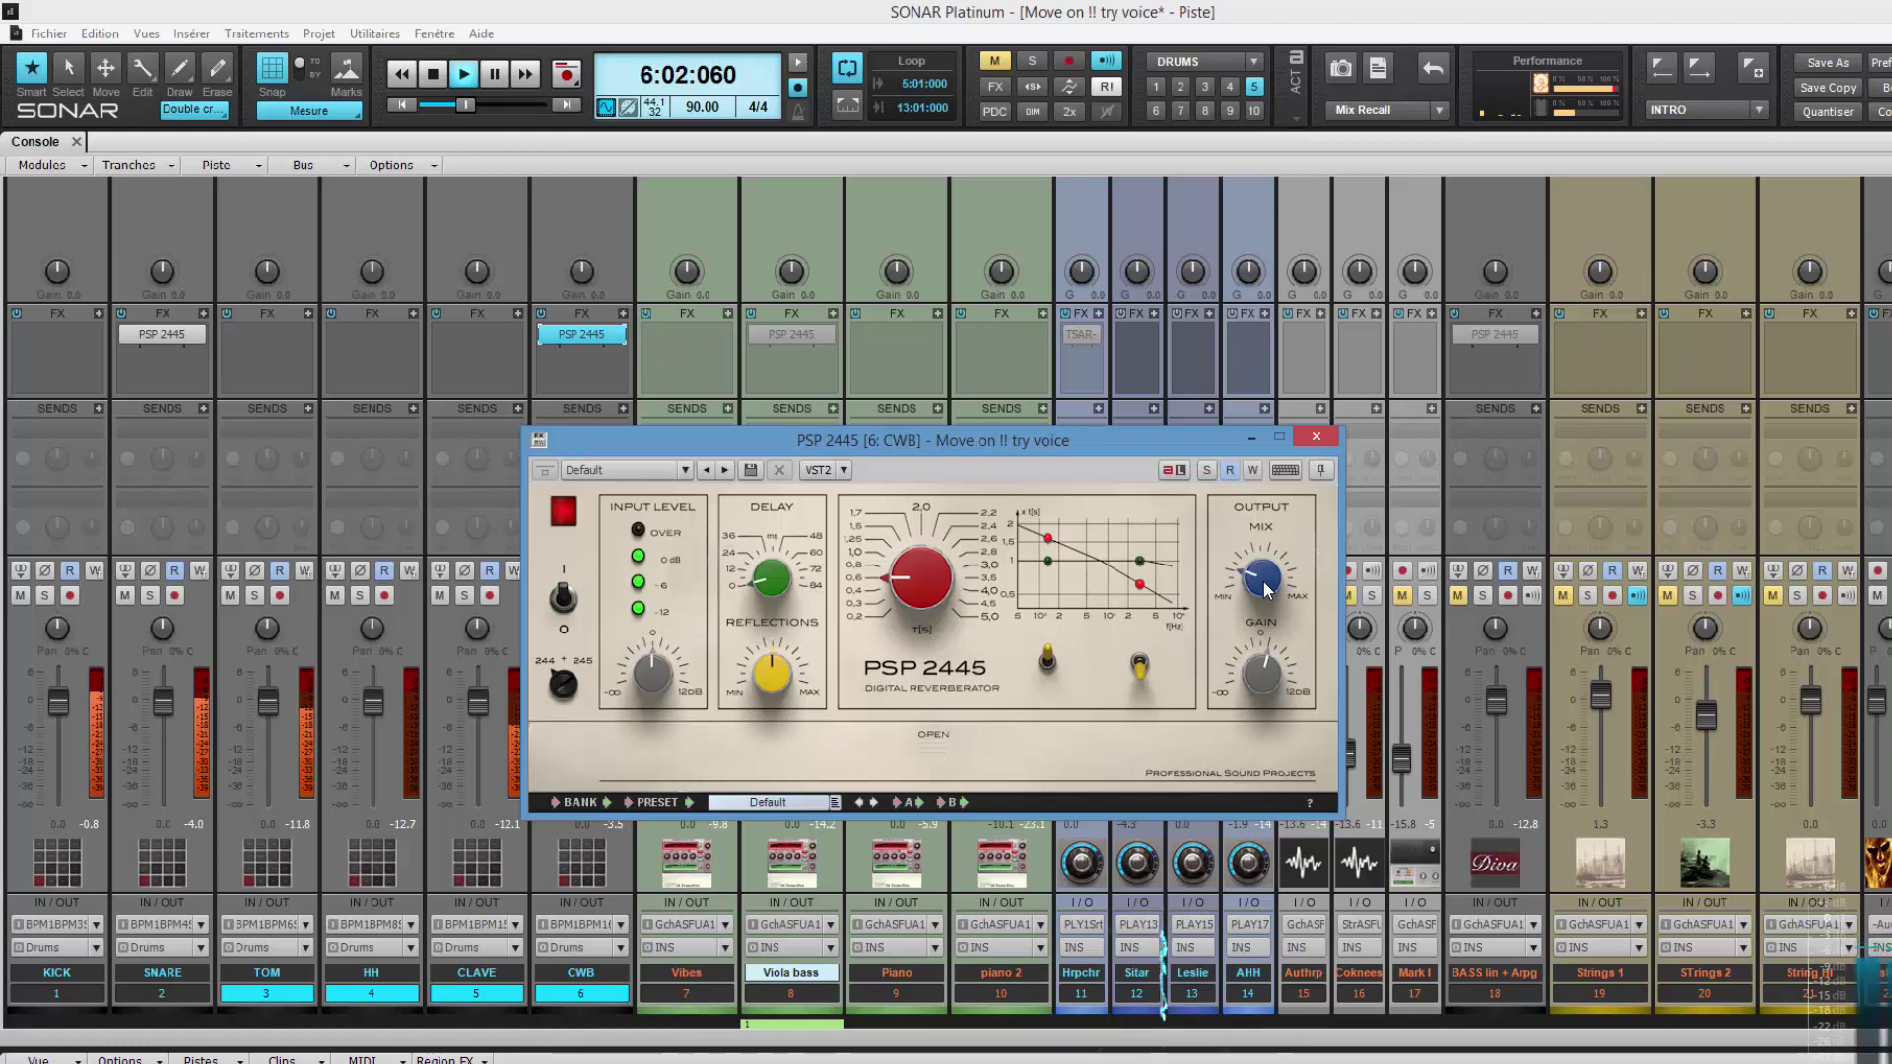
{"action": "mouse_move", "coordinate": [544, 337]}
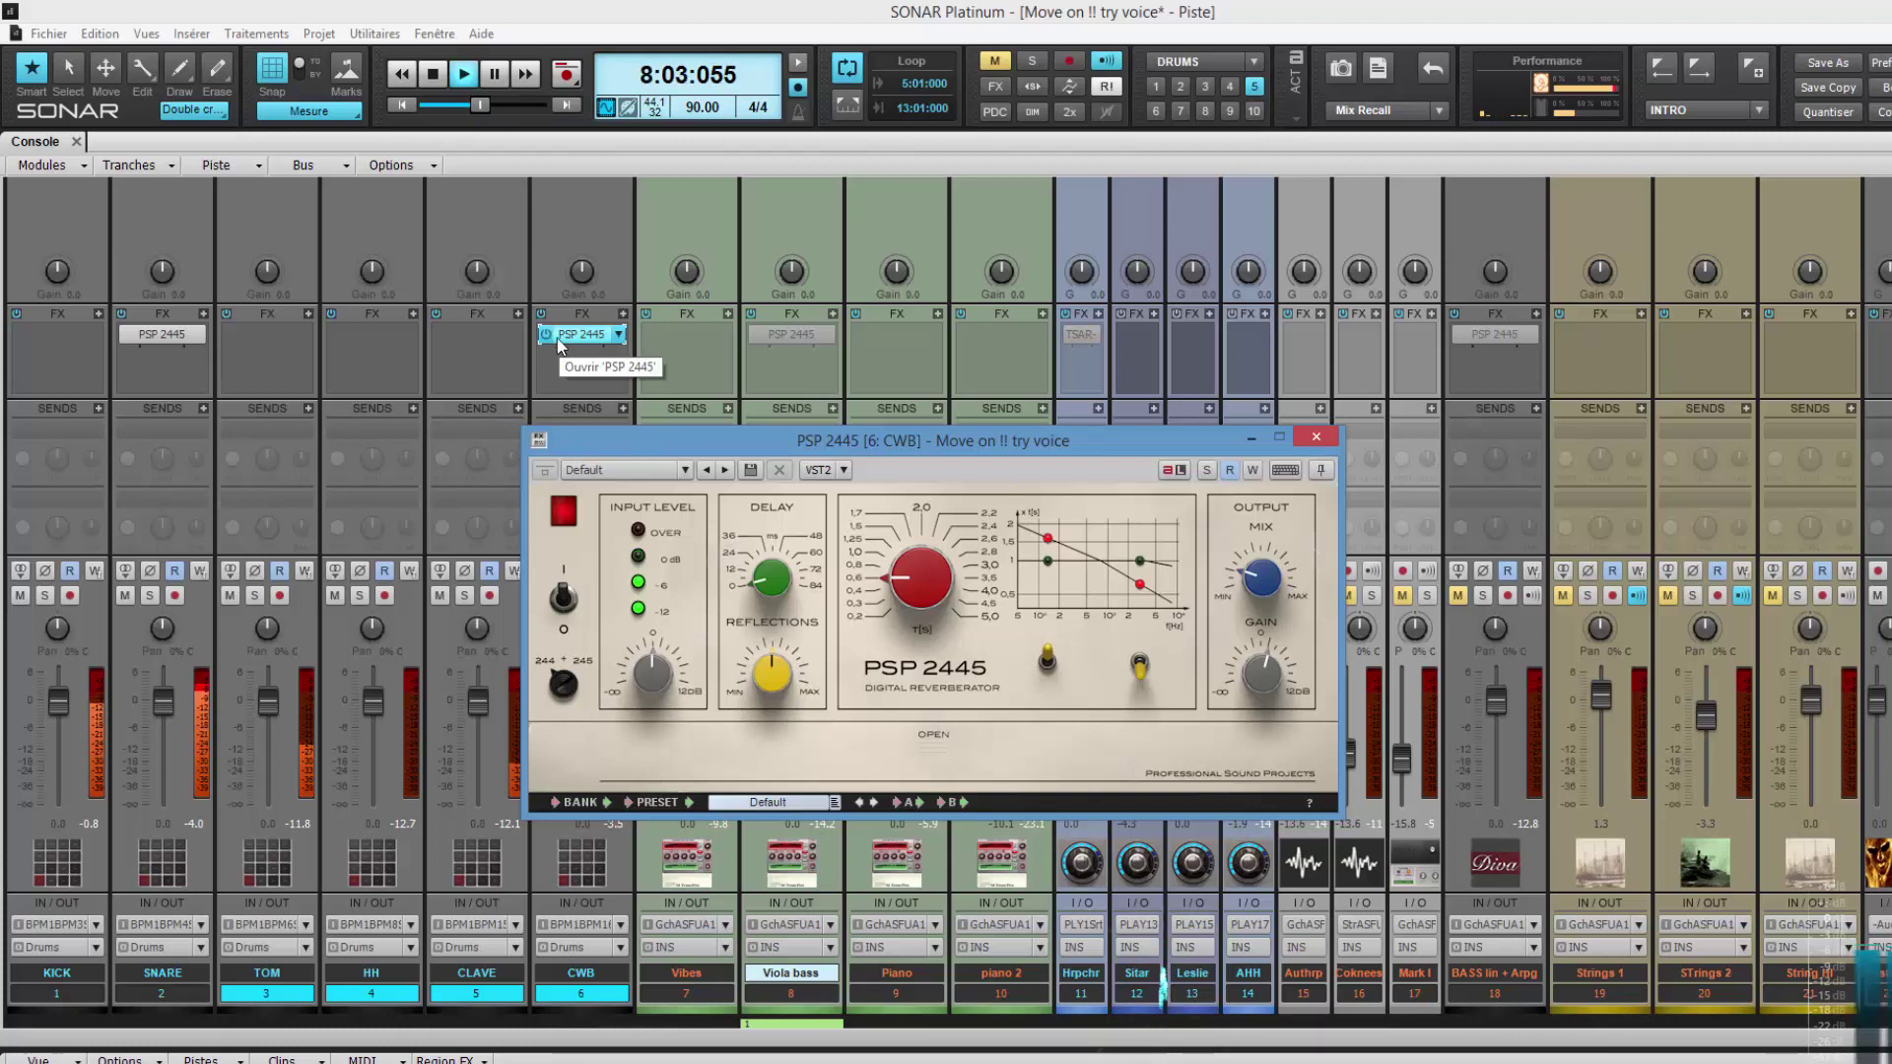
{"action": "left_click", "coordinate": [547, 335]}
{"action": "left_click", "coordinate": [125, 336]}
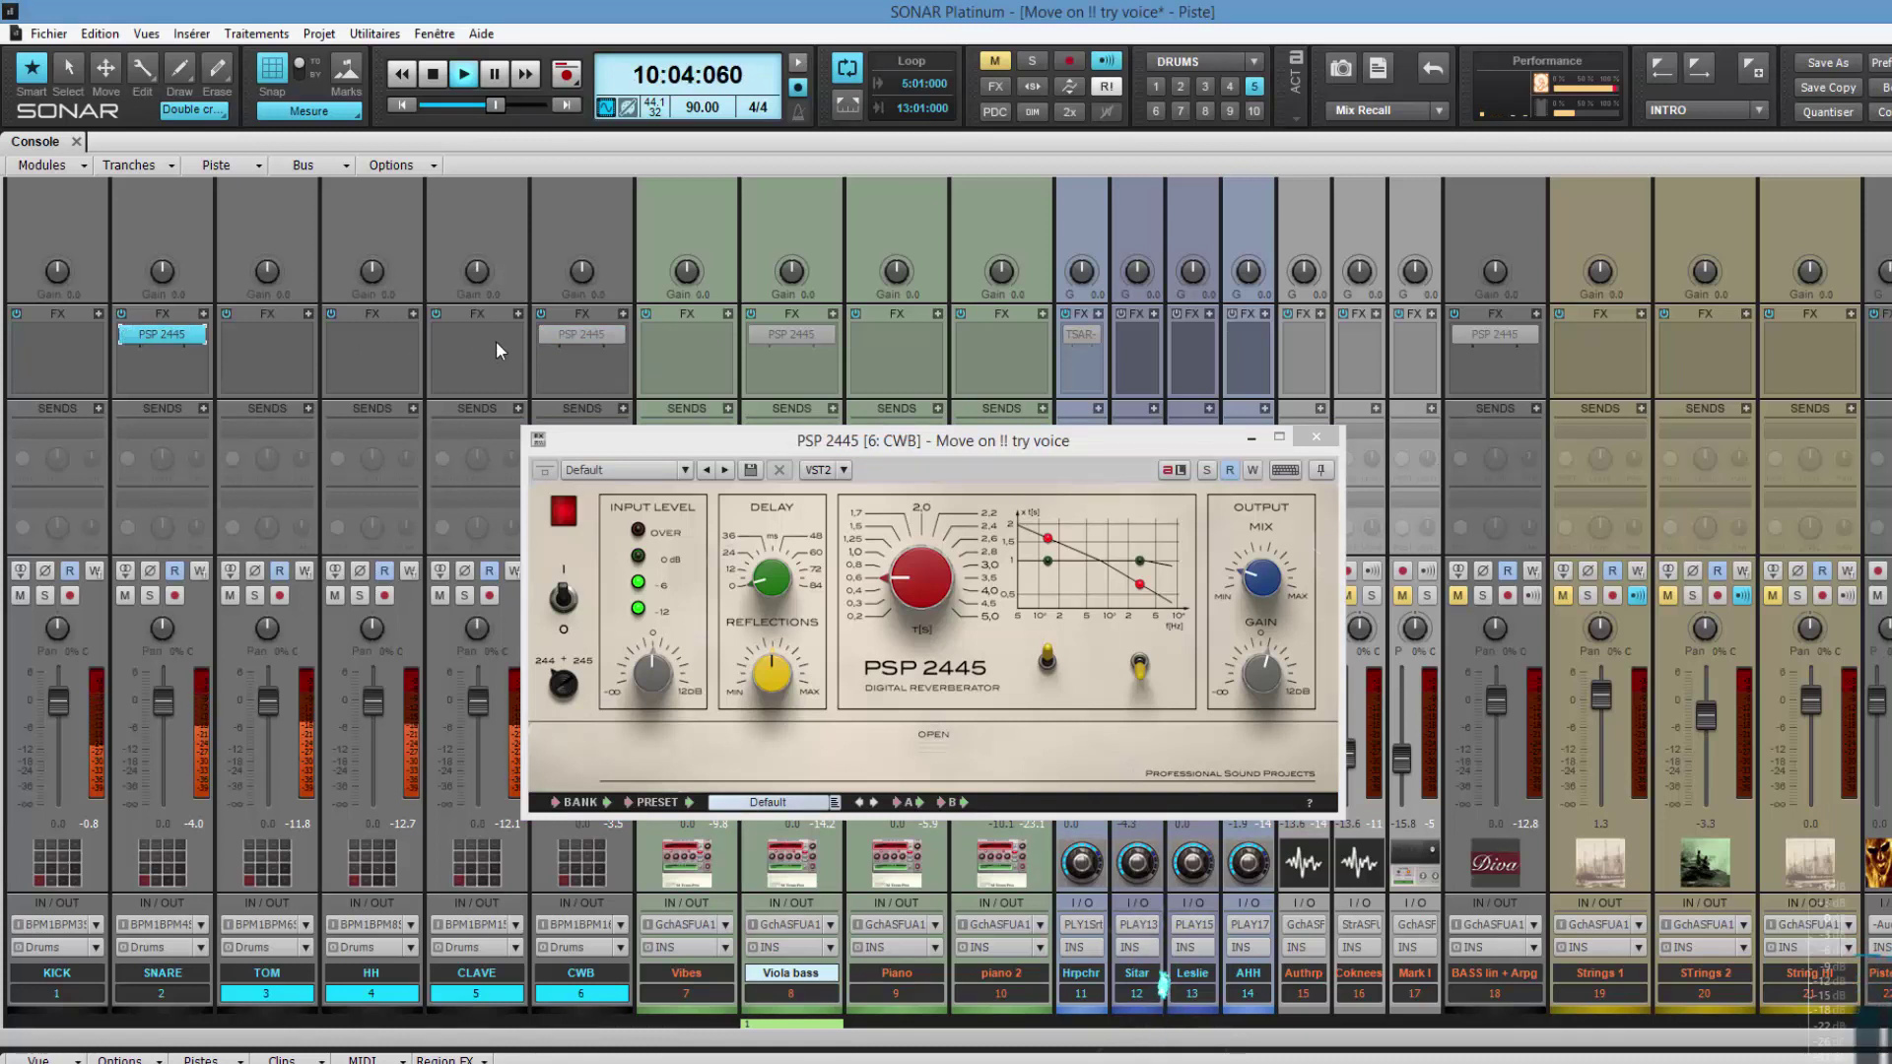
{"action": "left_click", "coordinate": [540, 336]}
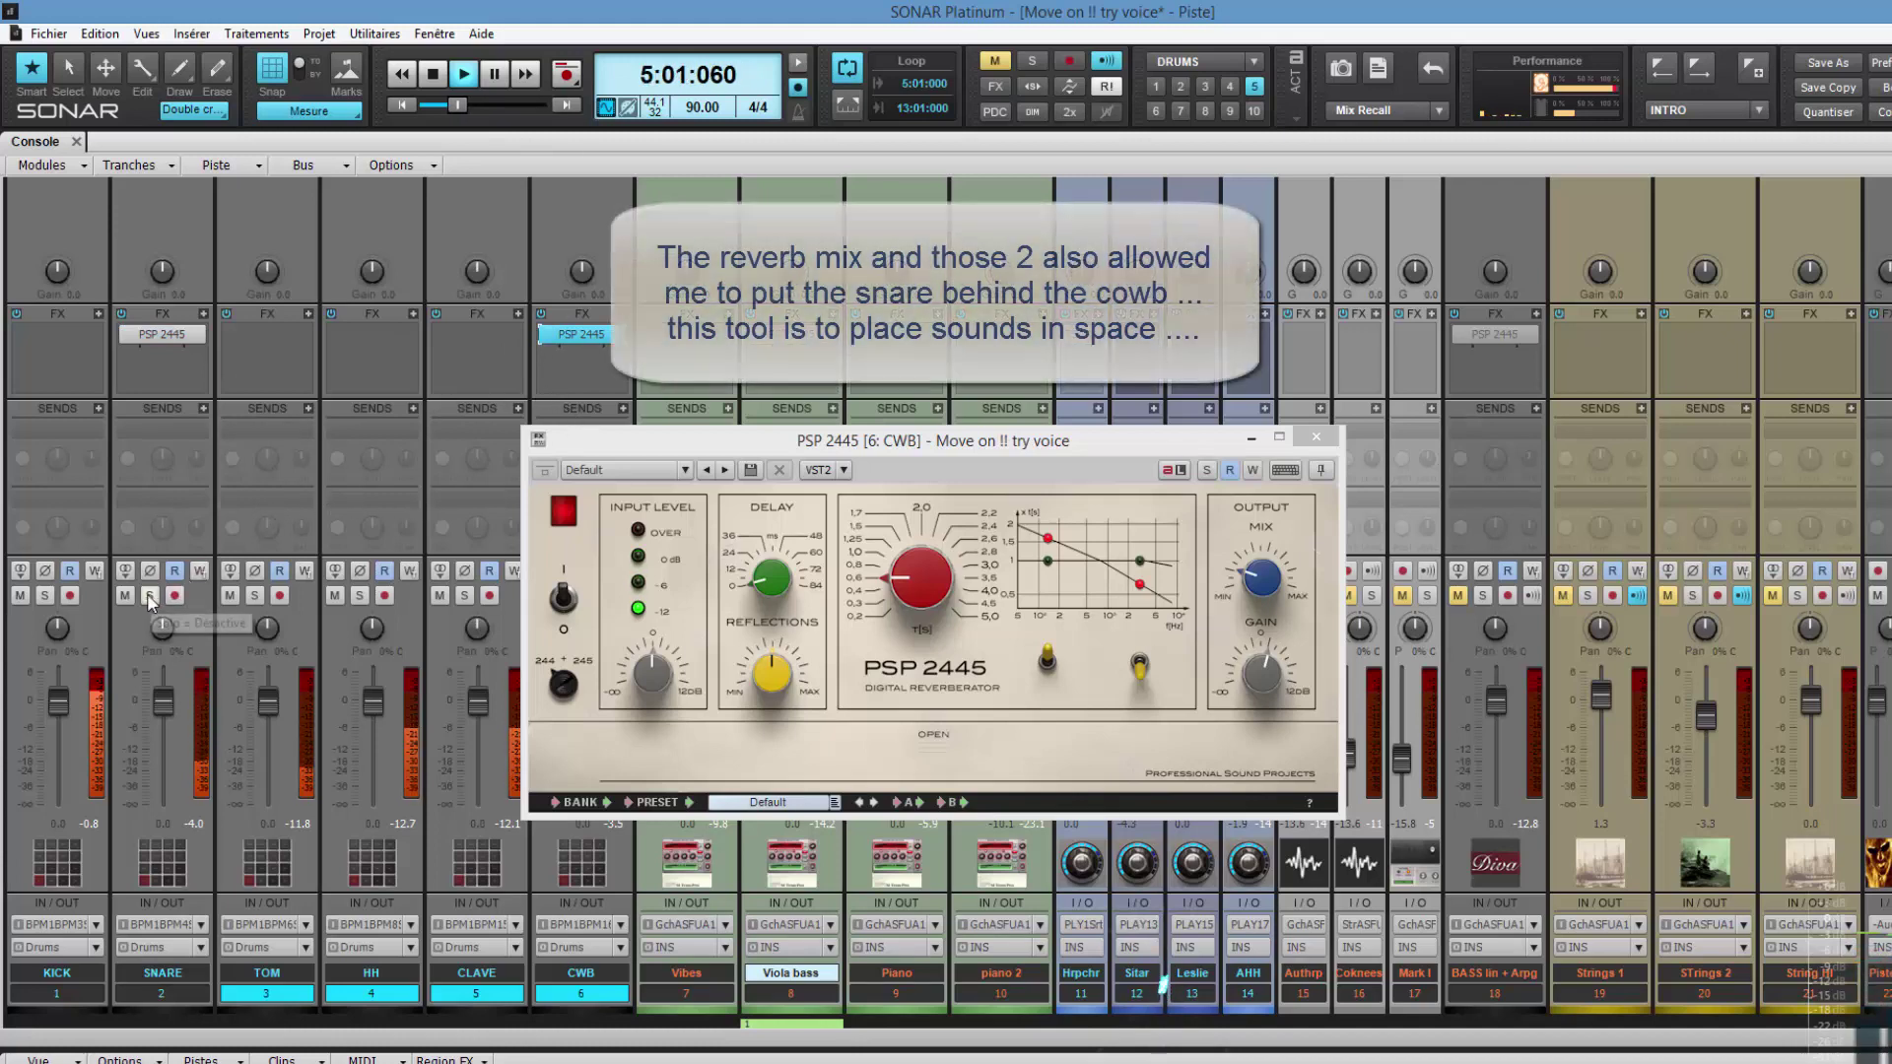
Reopen the SNARE reverb, choose the longer low-frequency decay, fine-tune its mix with a brief solo check and close its window
{"action": "double_click", "coordinate": [169, 335]}
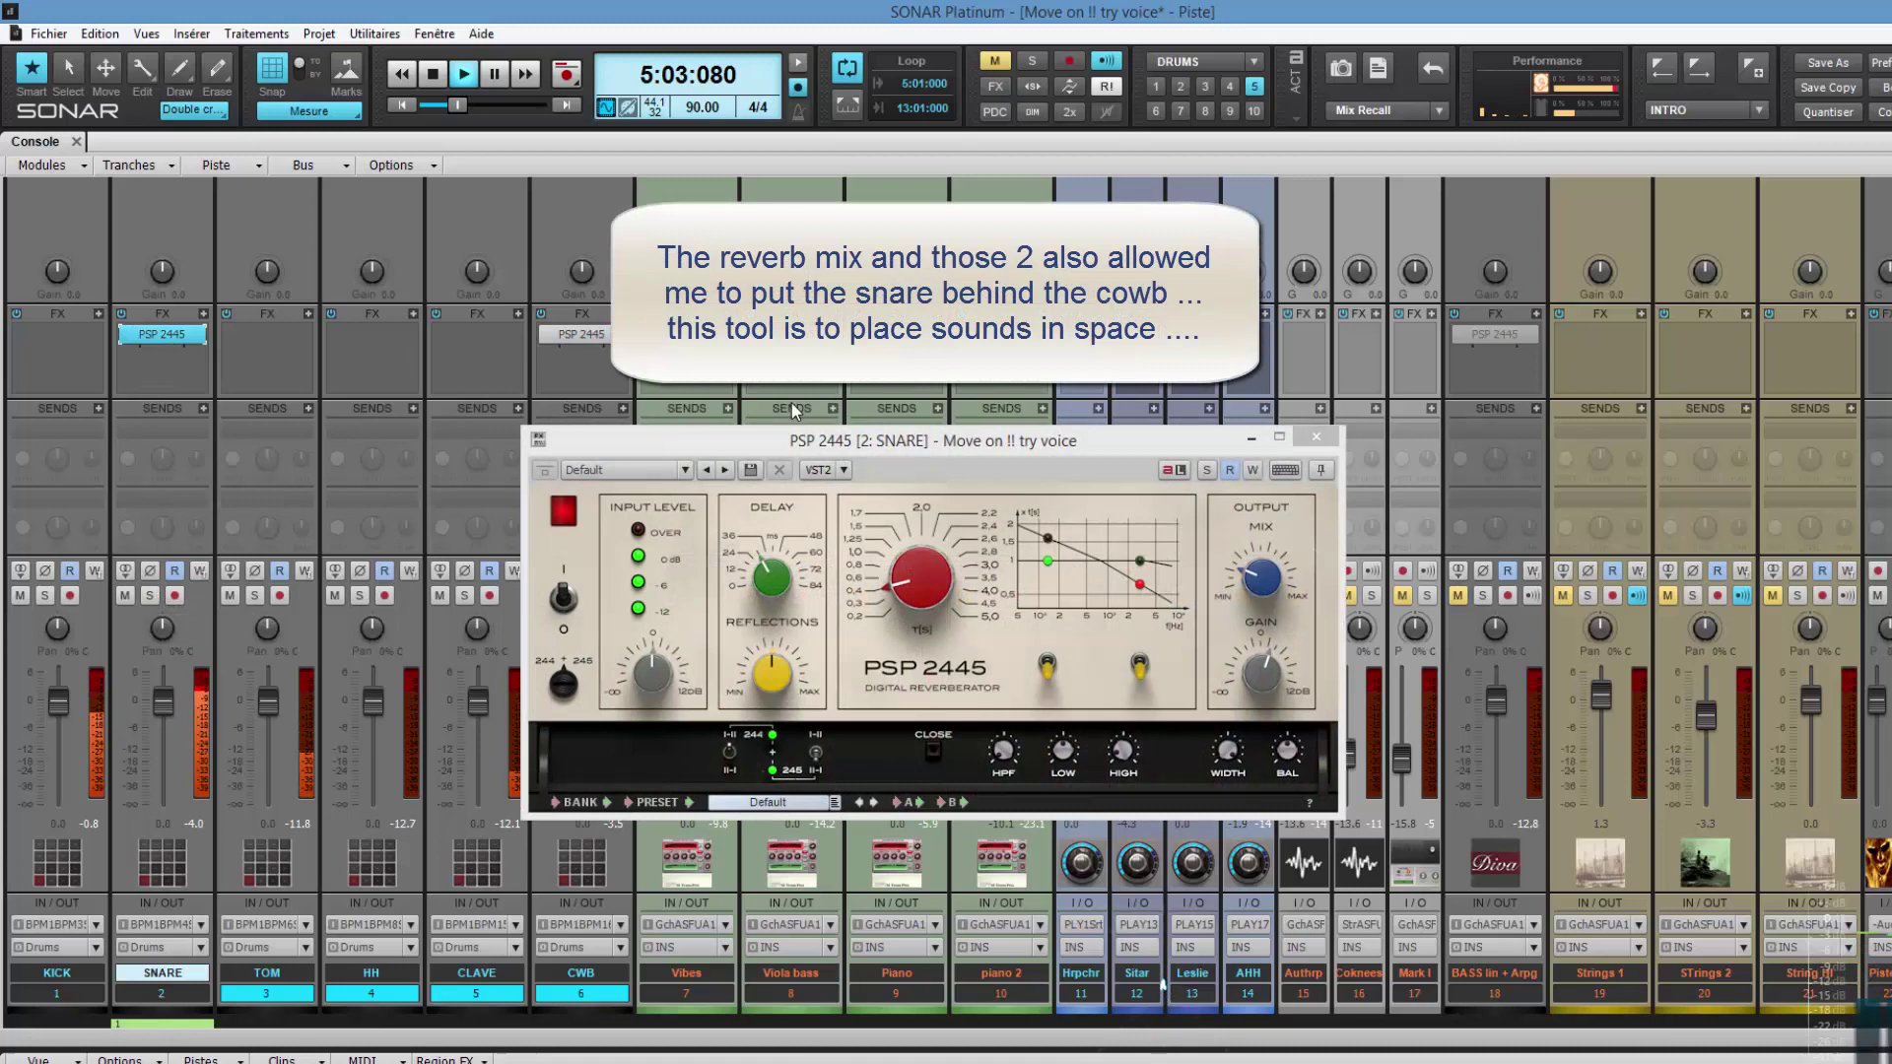
{"action": "left_click", "coordinate": [1259, 589]}
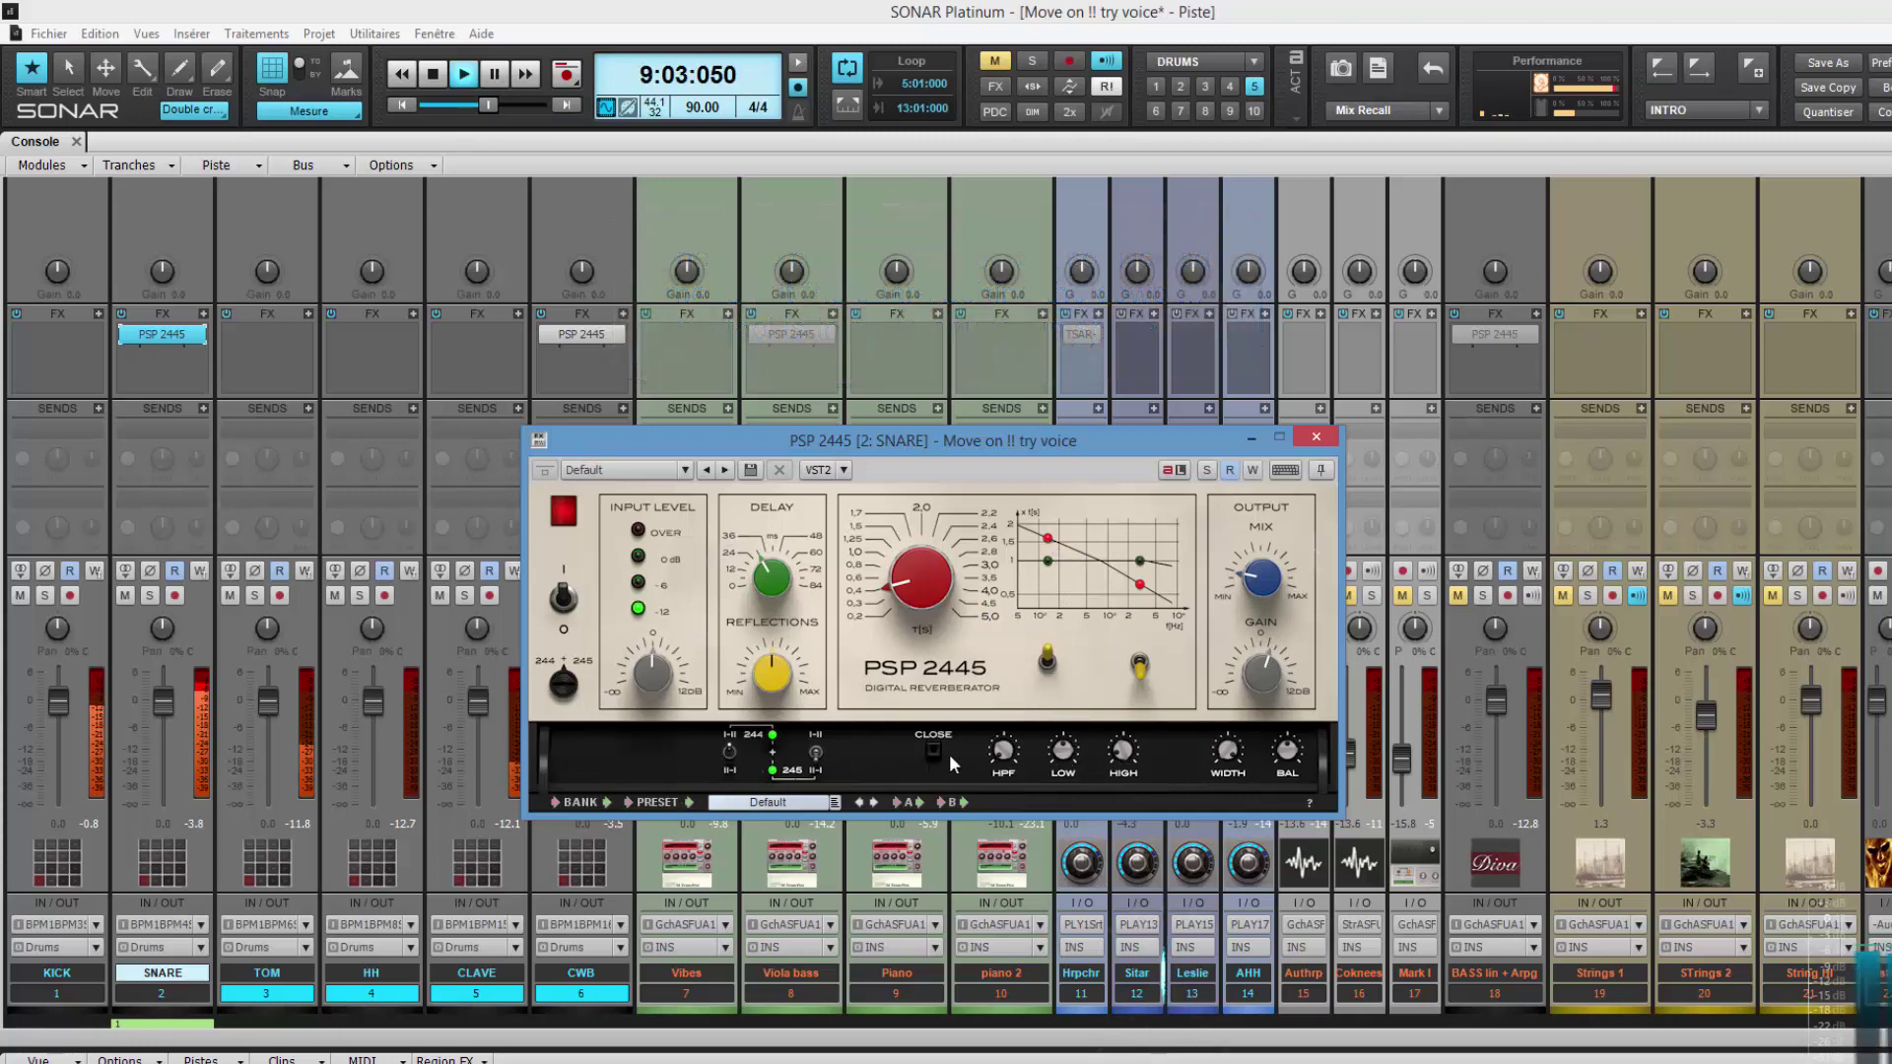
{"action": "left_click", "coordinate": [155, 599]}
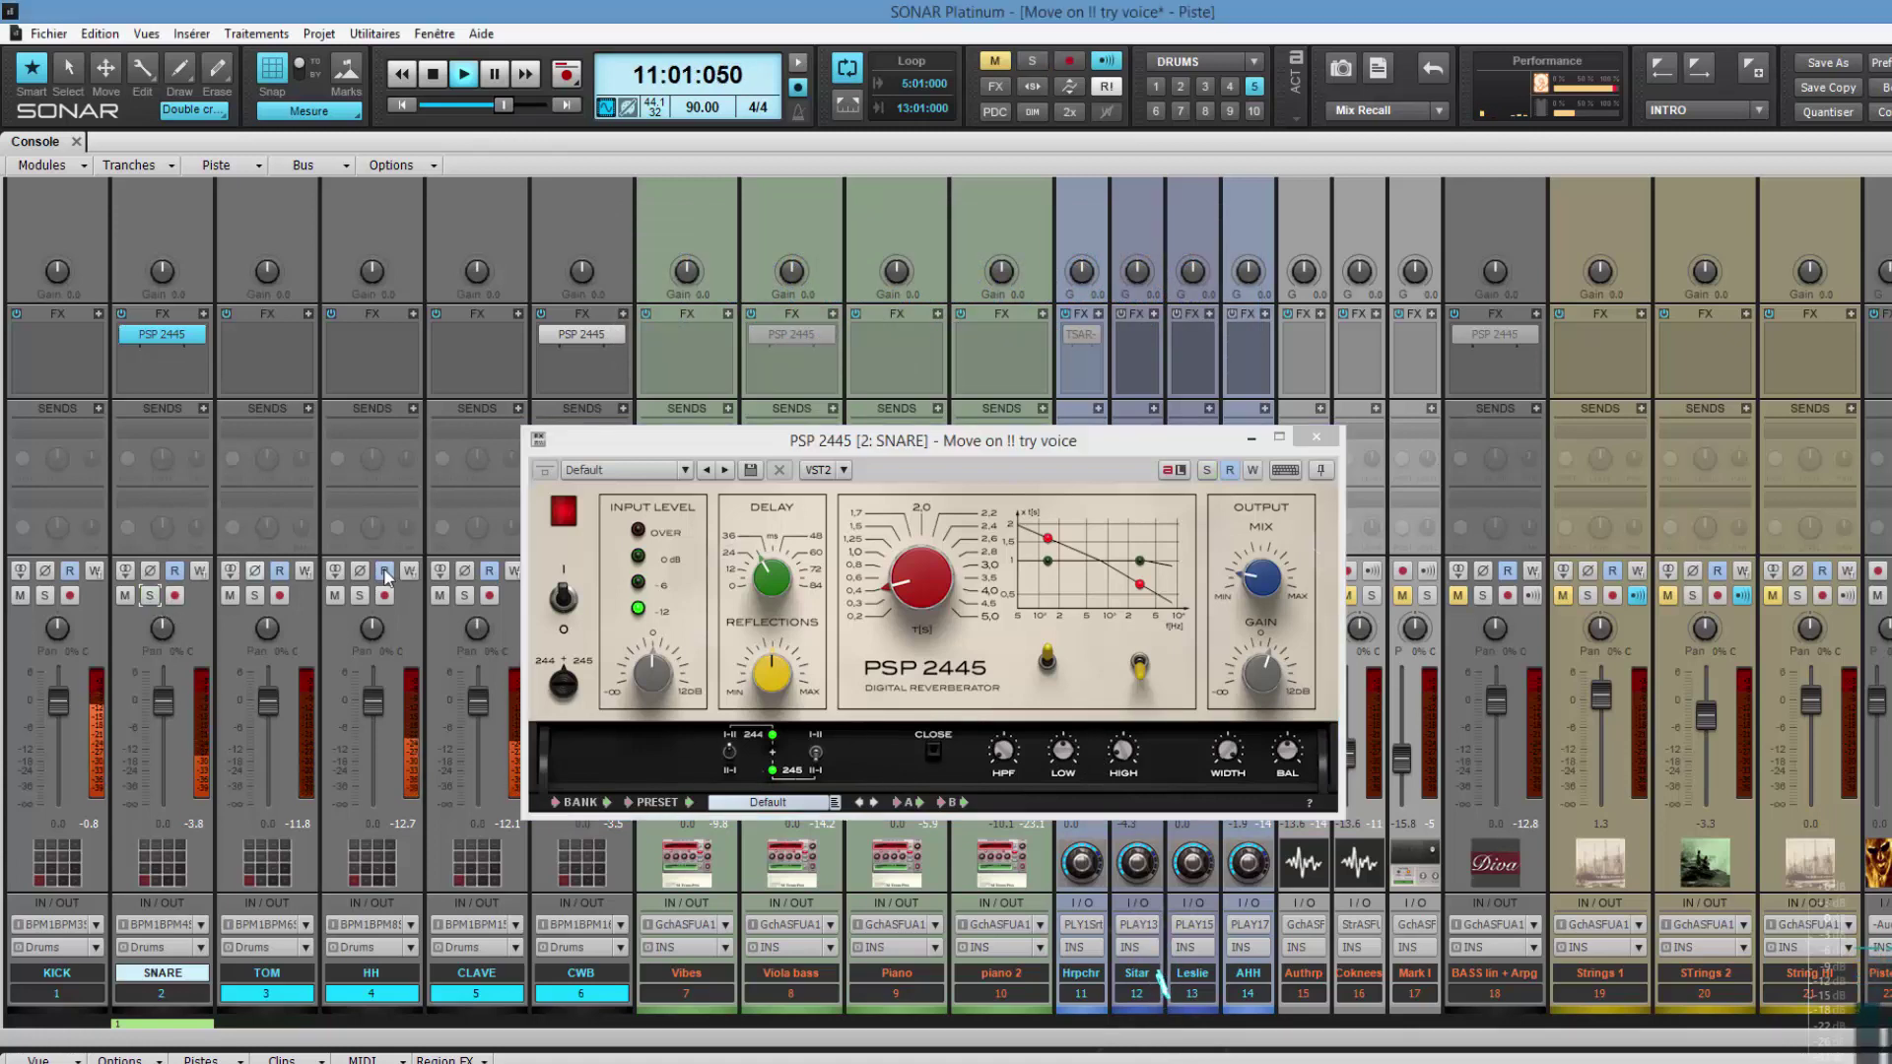
{"action": "left_click", "coordinate": [1316, 437]}
Solo CWB and reopen its reverb, reveal the plug-in's extra controls, and return to the full drum mix with the window closed
{"action": "left_click", "coordinate": [570, 596]}
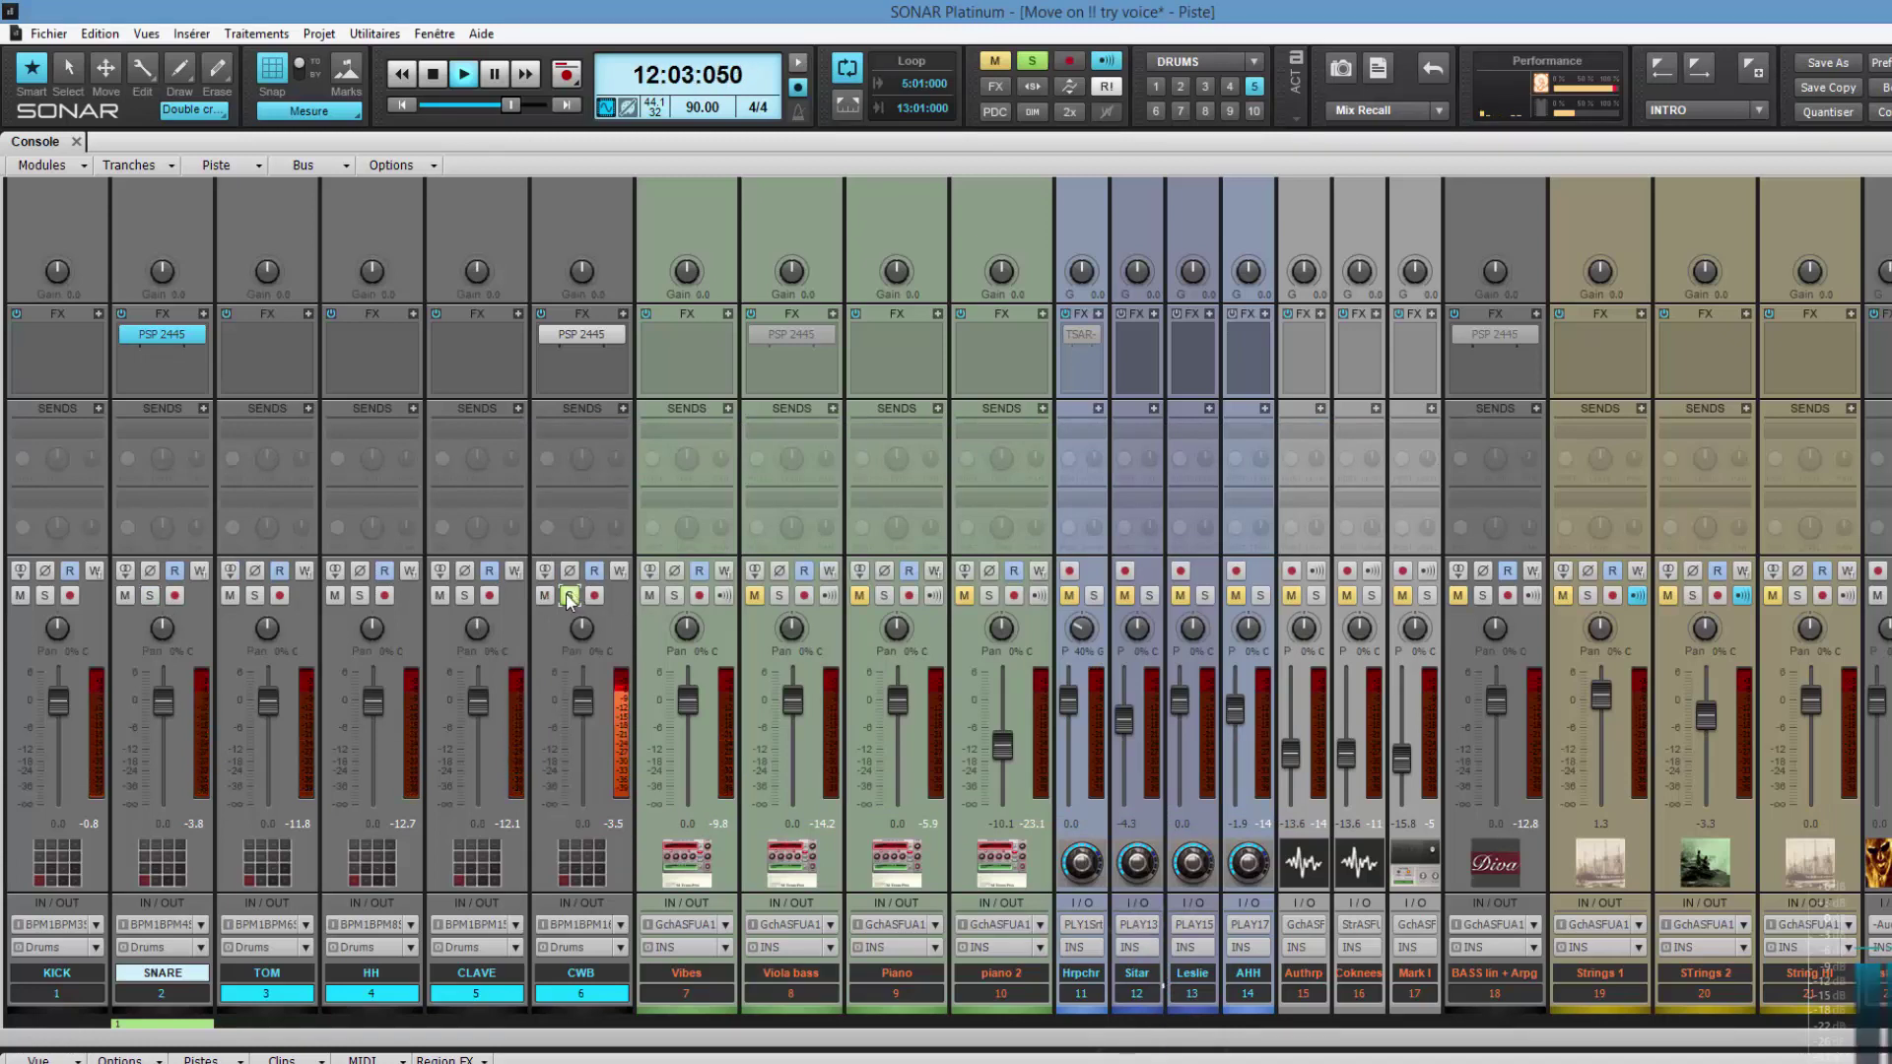
{"action": "double_click", "coordinate": [576, 339]}
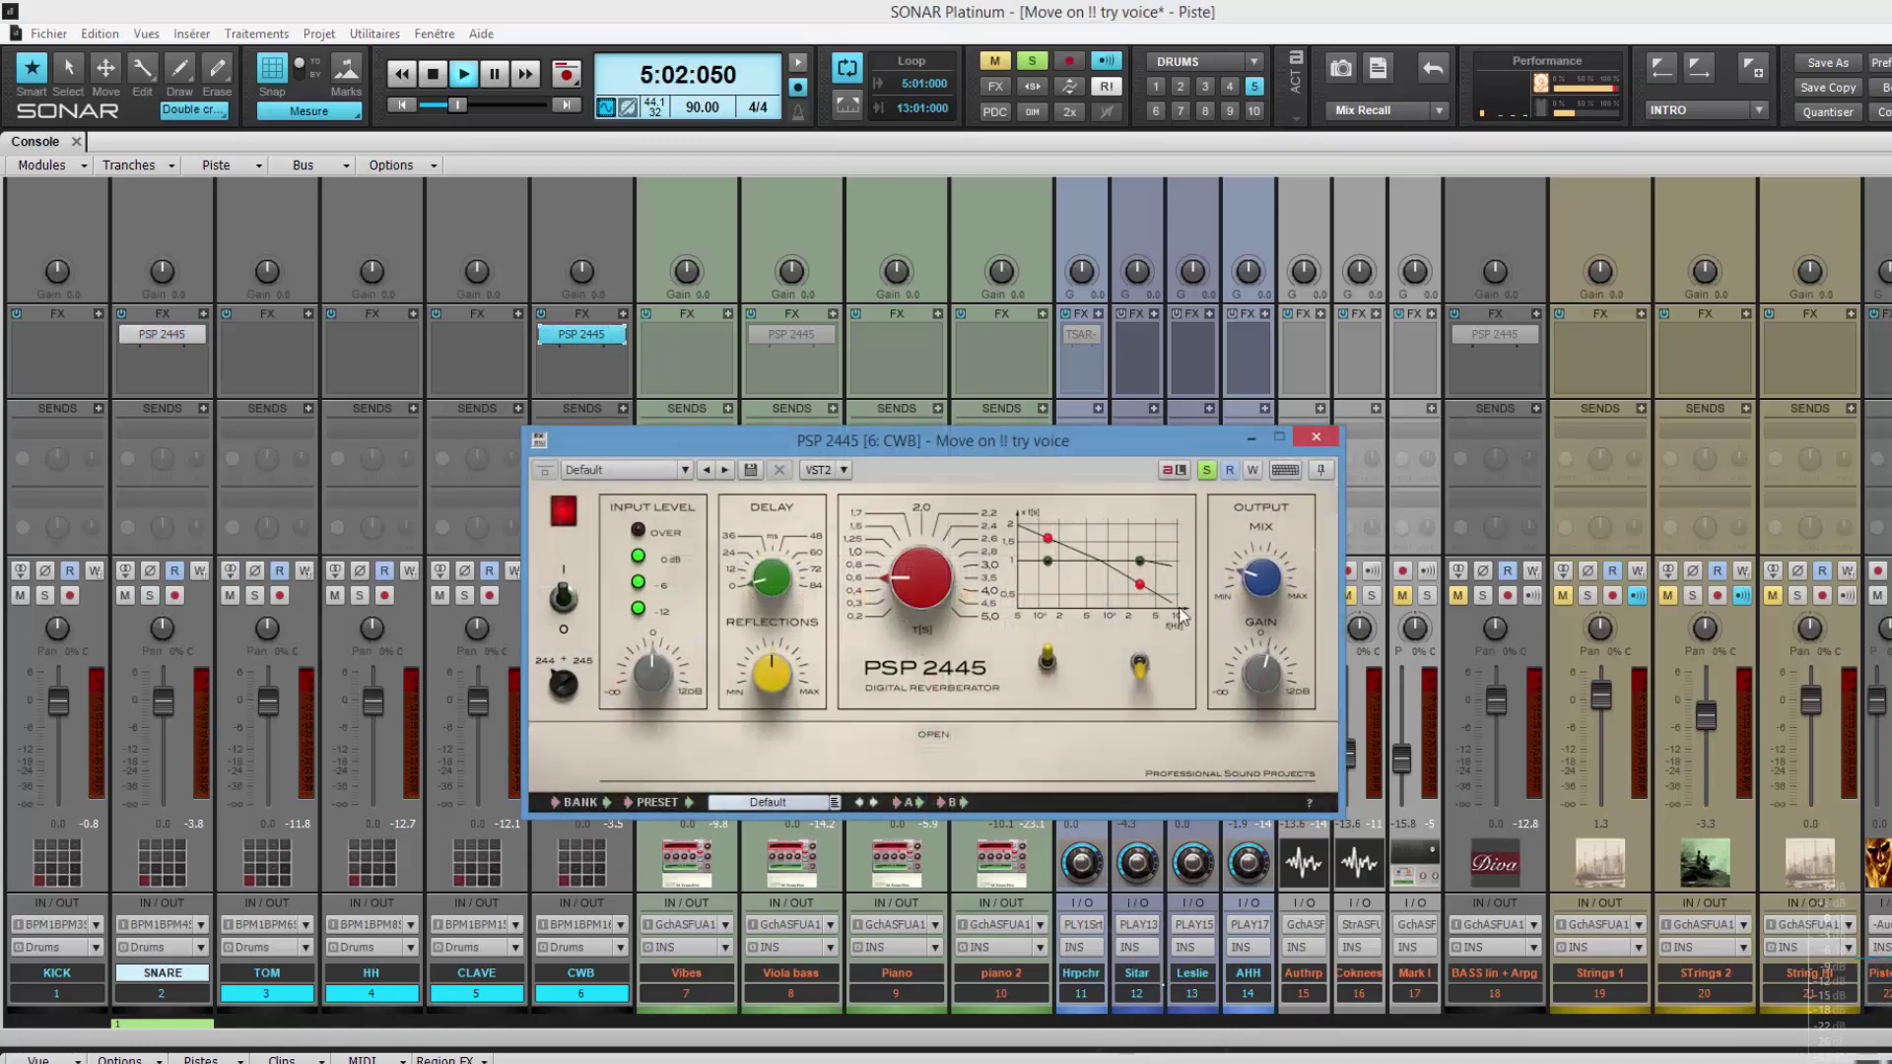
{"action": "left_click", "coordinate": [938, 740]}
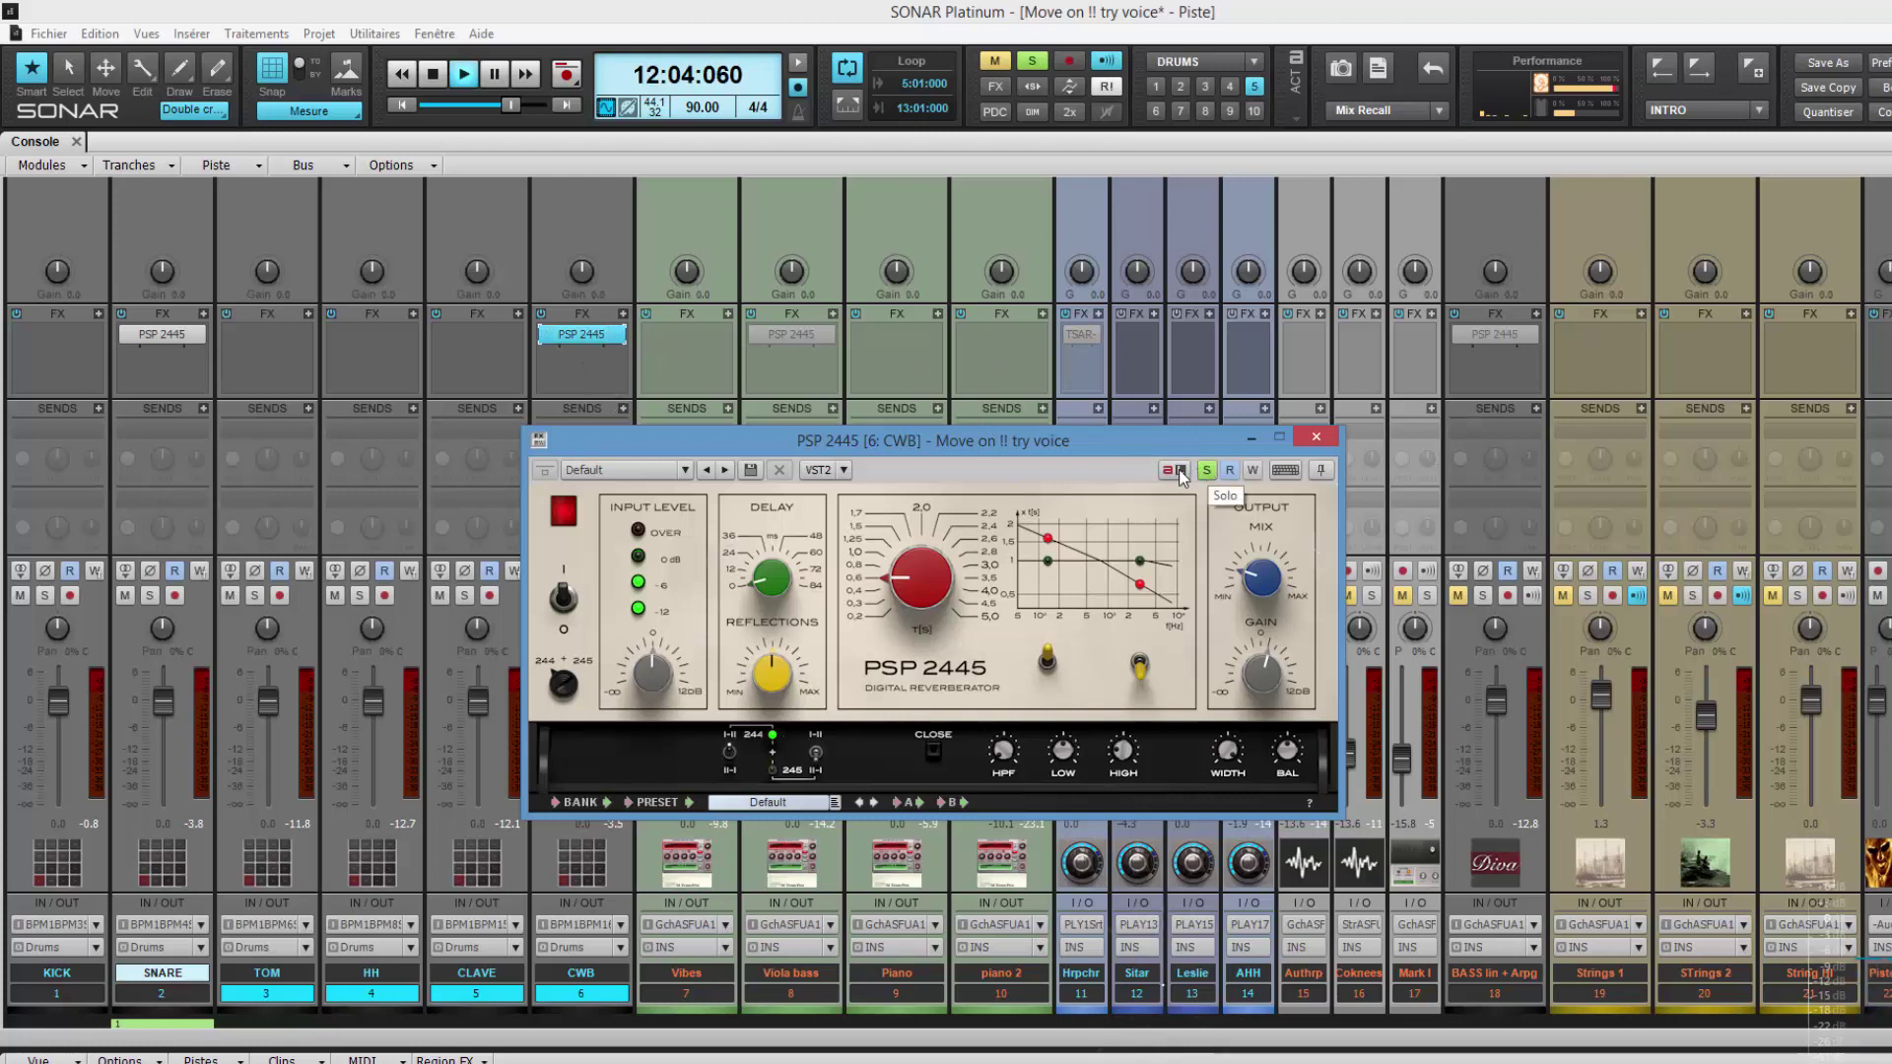
{"action": "left_click", "coordinate": [1209, 474]}
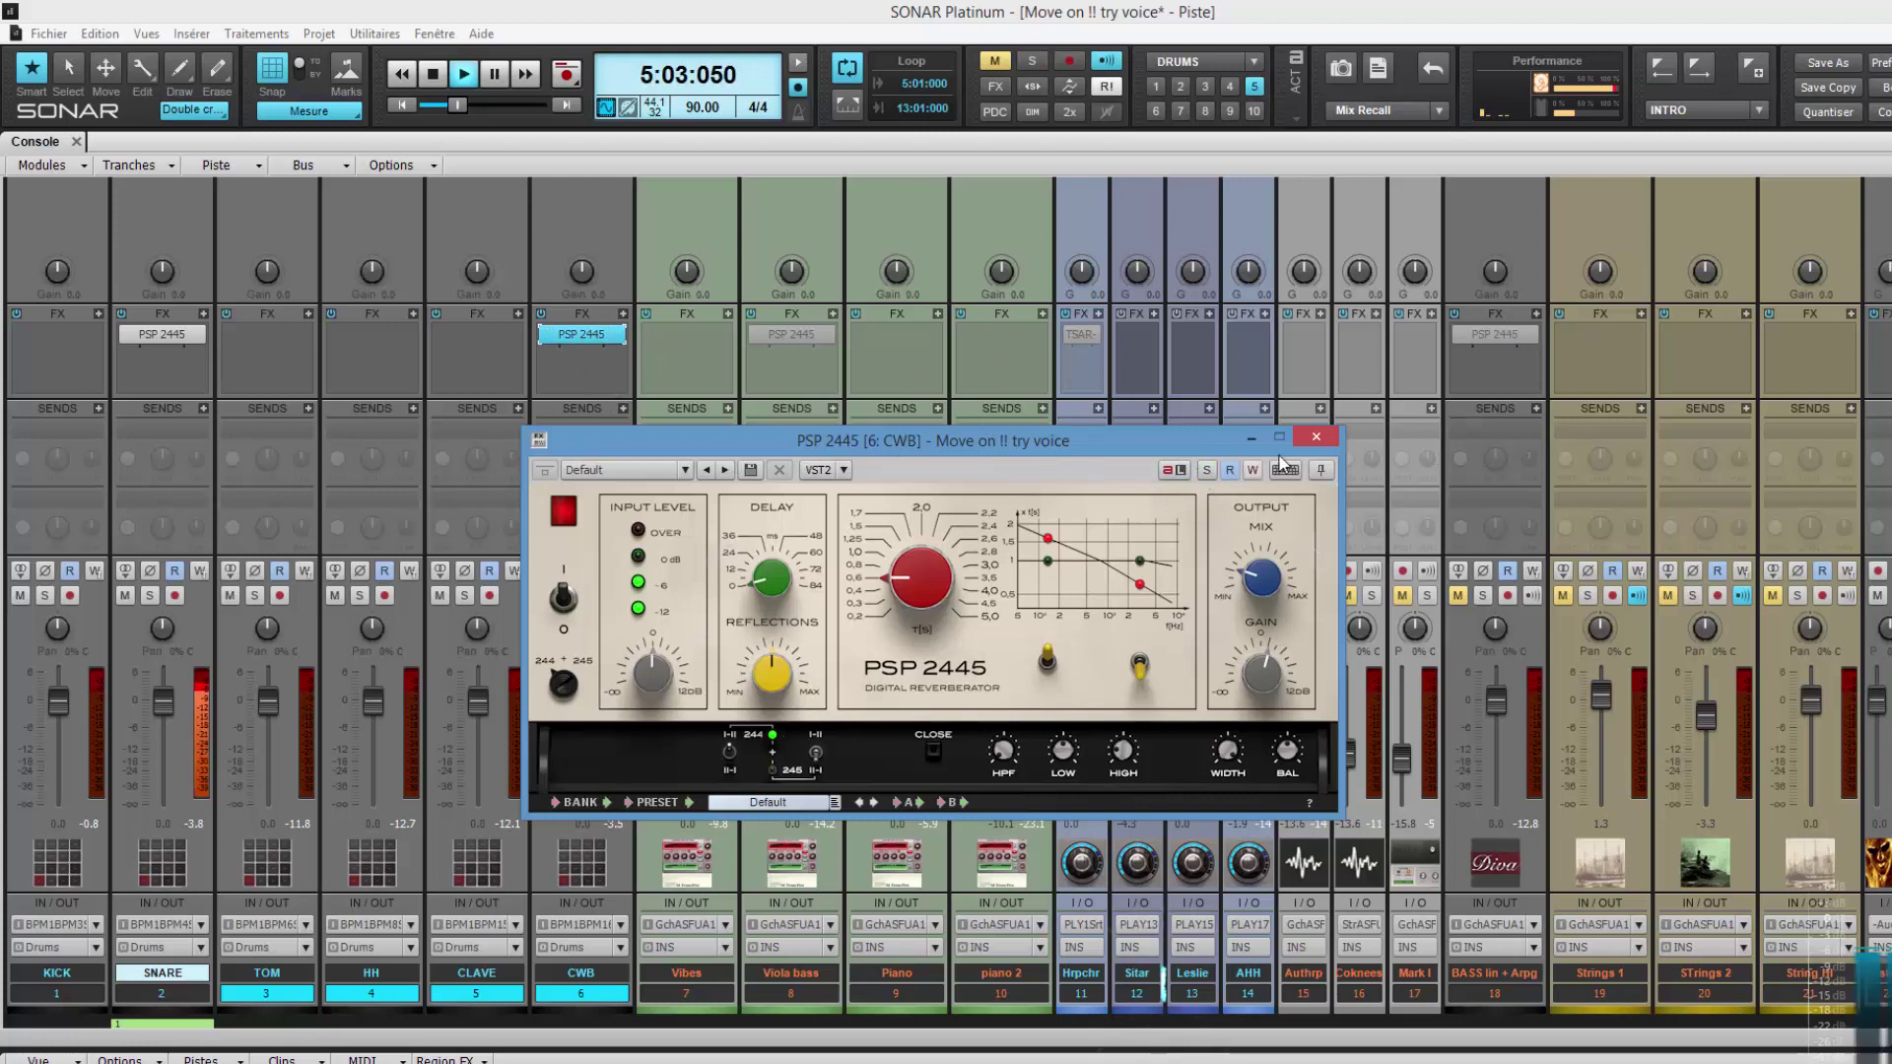
{"action": "left_click", "coordinate": [1316, 438]}
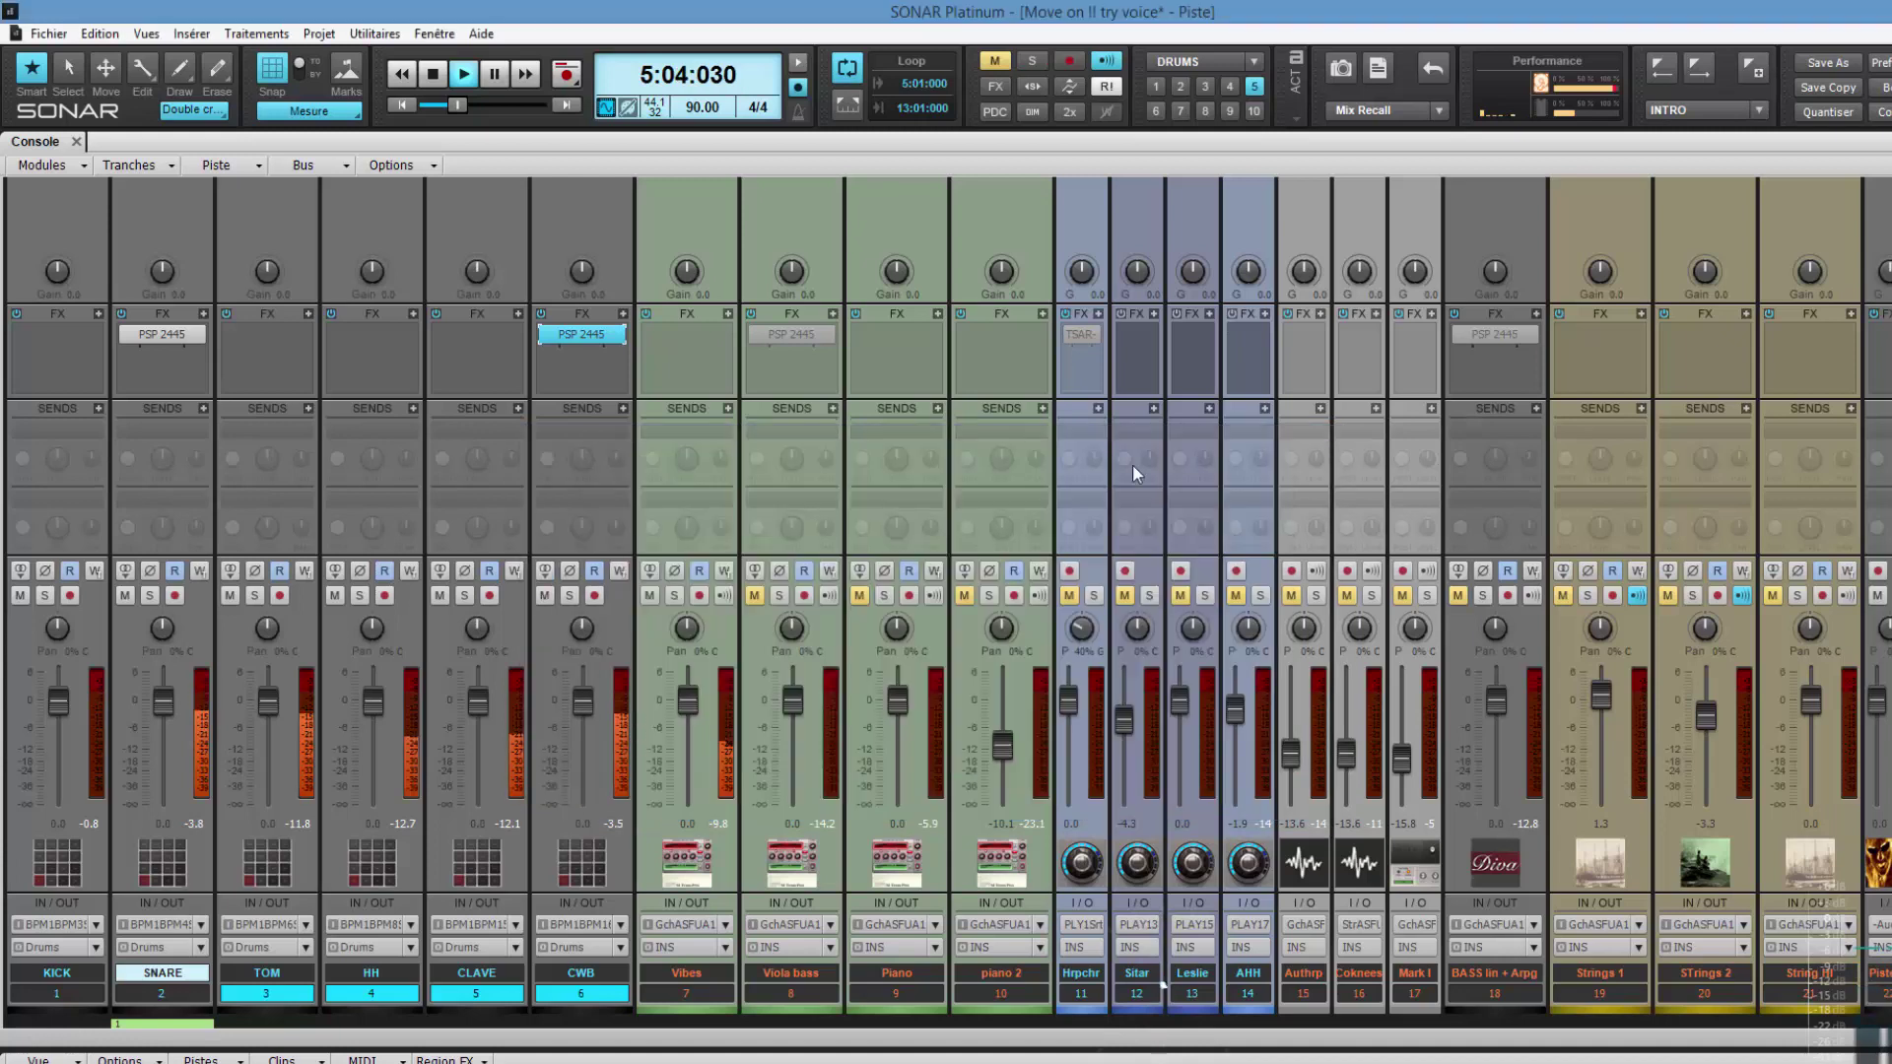
Check the CLAVE track briefly in solo and bypass the PSP 2445 on both CWB and SNARE
{"action": "left_click", "coordinate": [464, 595]}
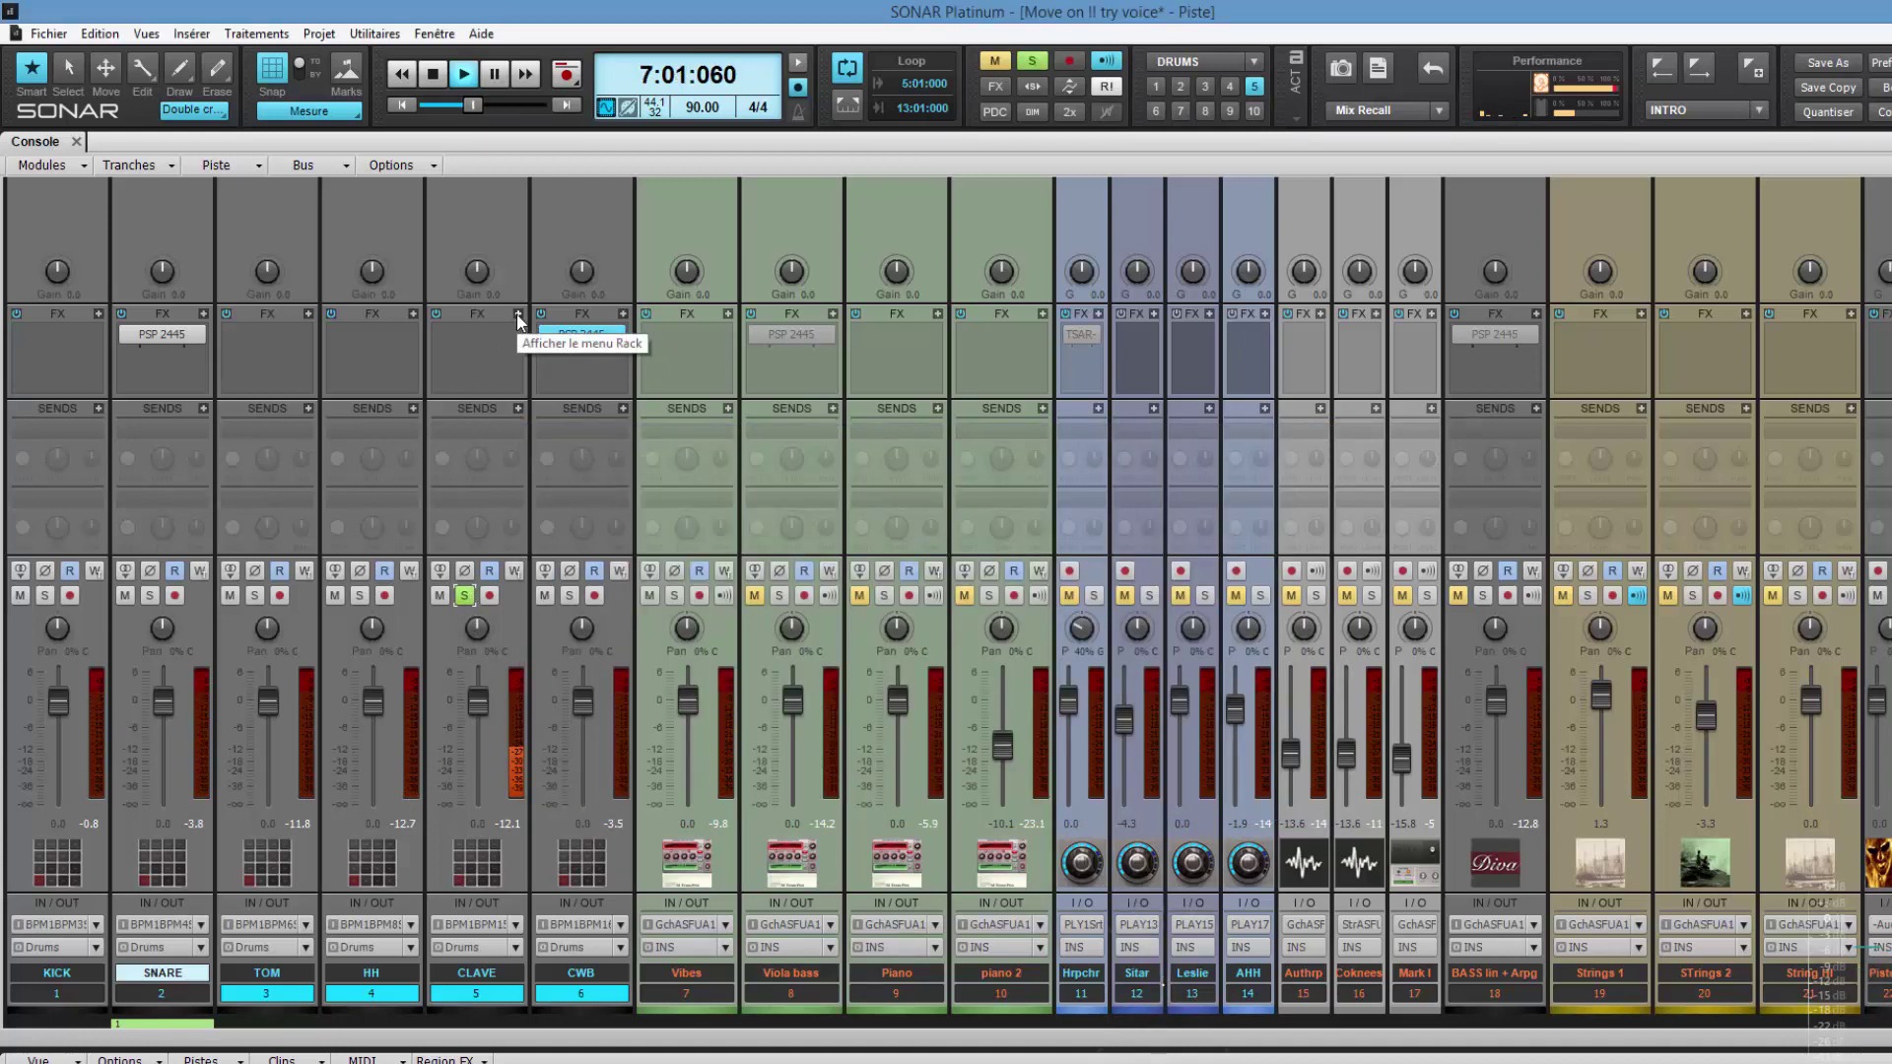
{"action": "left_click", "coordinate": [464, 595]}
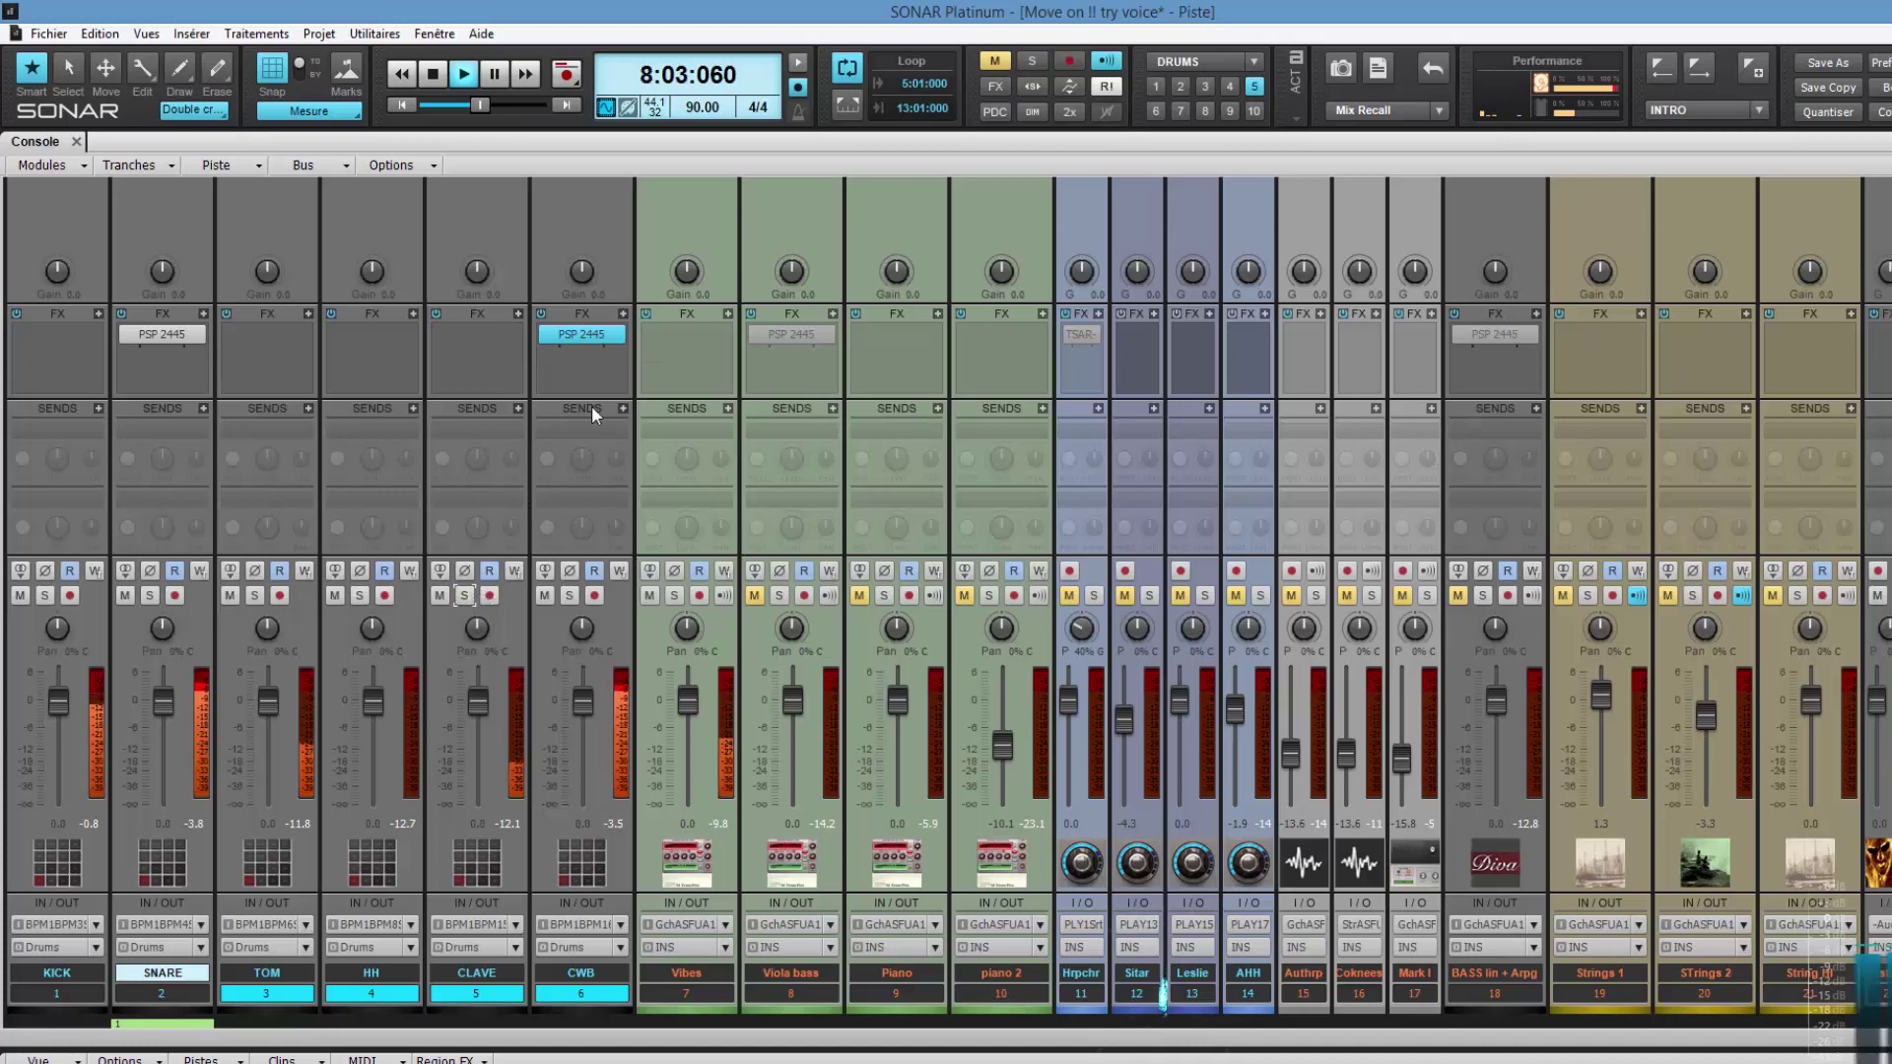
{"action": "left_click", "coordinate": [547, 331]}
{"action": "left_click", "coordinate": [163, 336]}
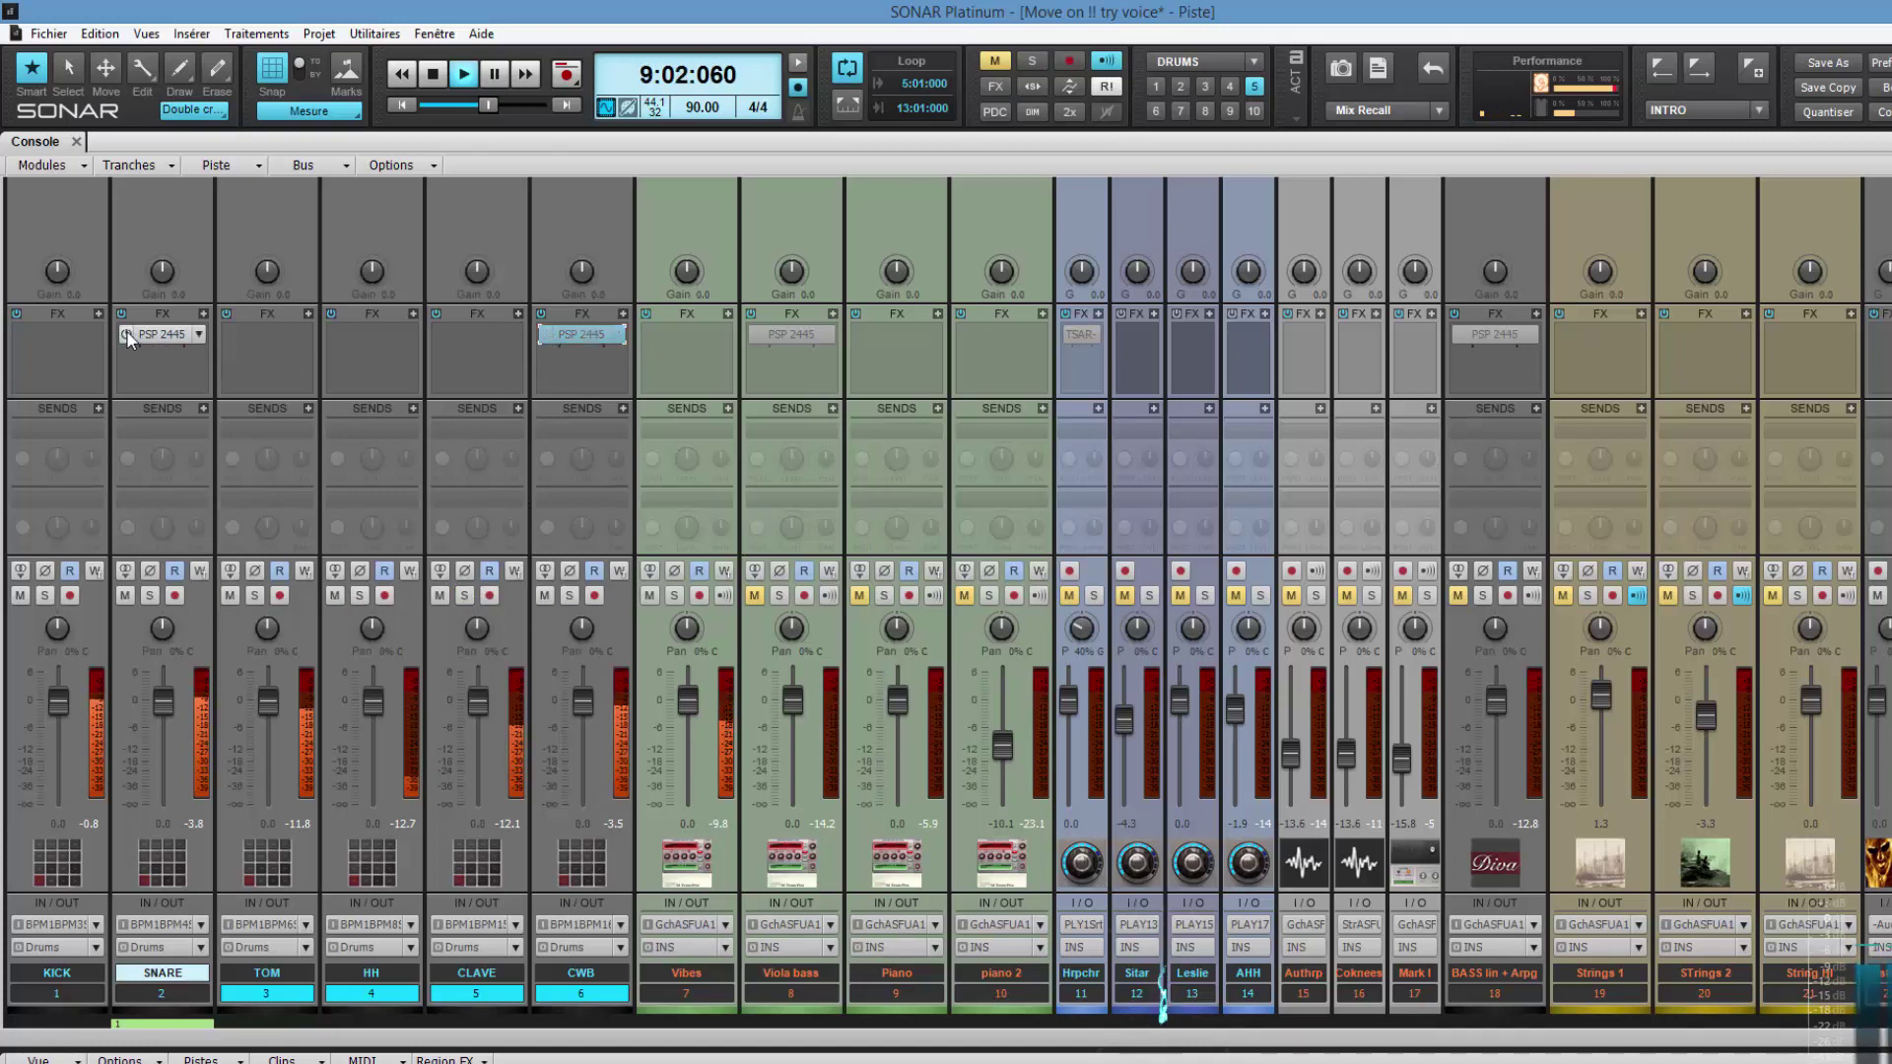
Widen the console's bus section, insert a new PSP 2445 reverb on the BEAT bus and solo that bus
{"action": "left_click_drag", "start_coordinate": [1891, 395], "coordinate": [1365, 394]}
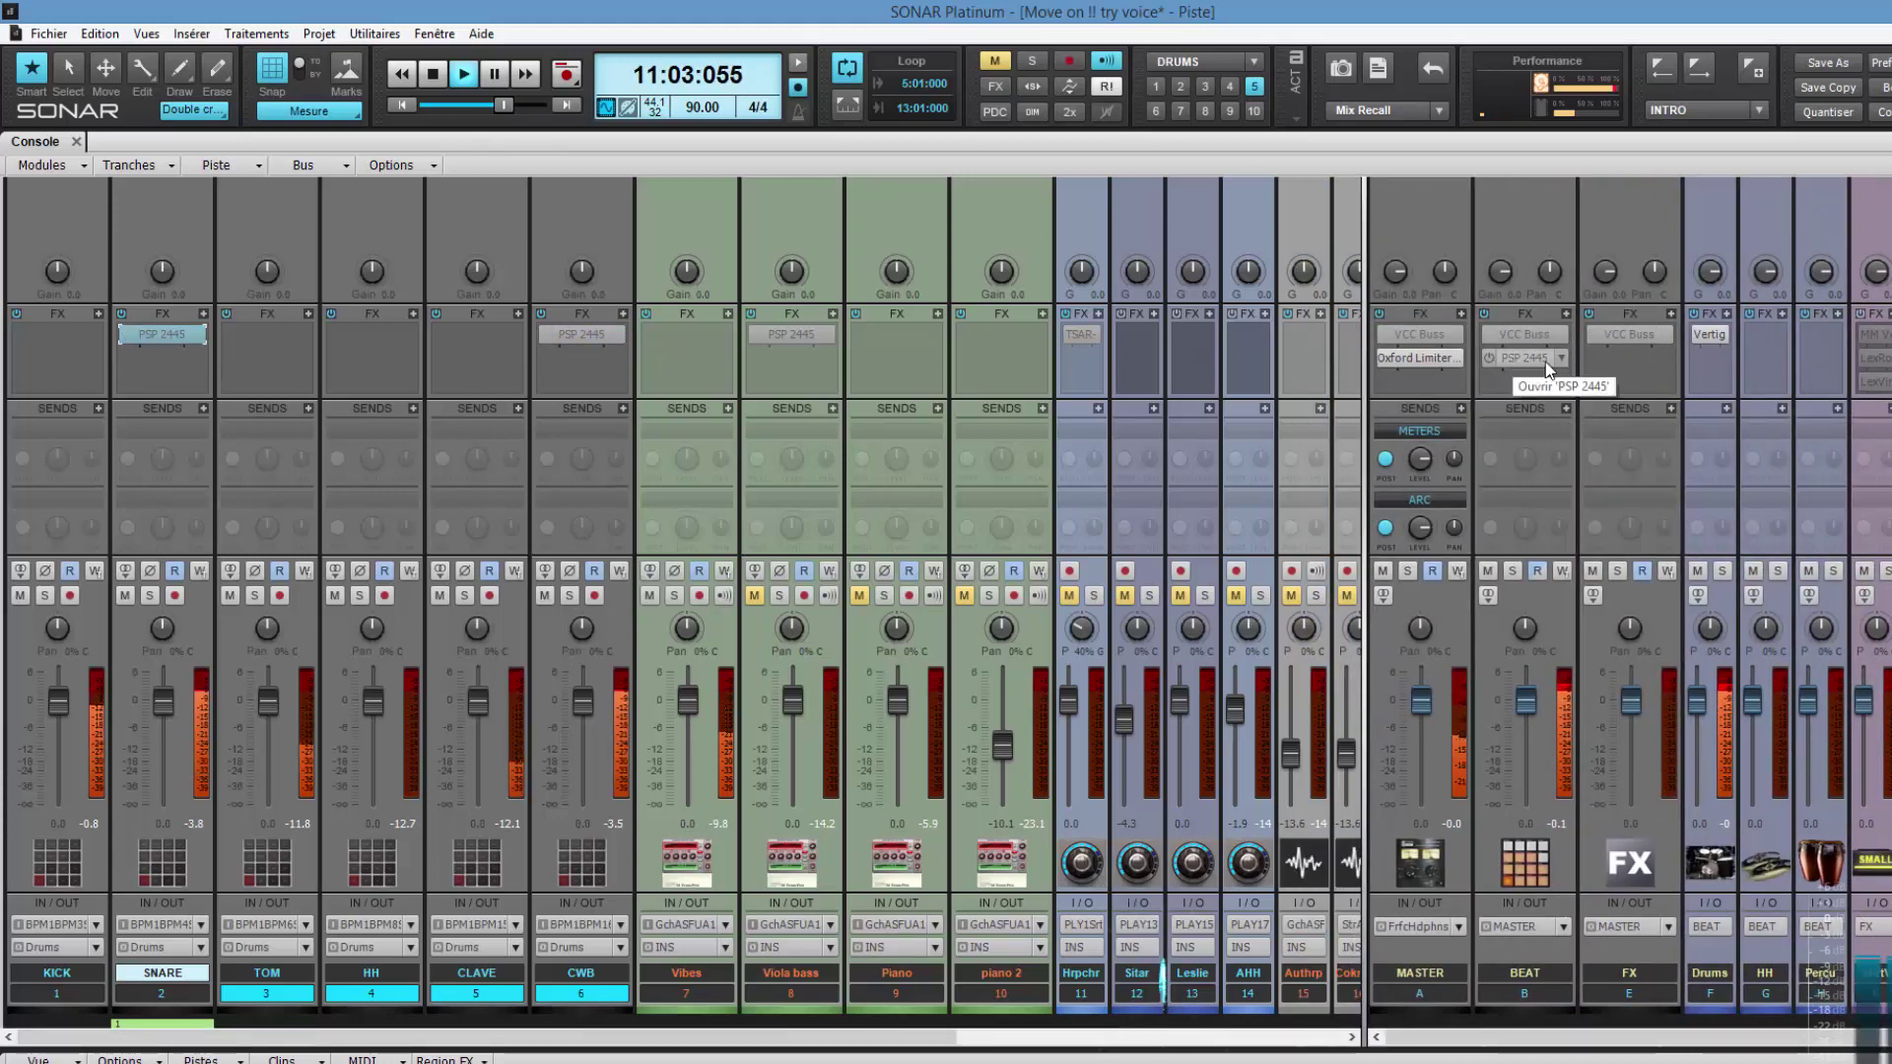
{"action": "left_click", "coordinate": [1566, 313]}
{"action": "mouse_move", "coordinate": [1655, 333]}
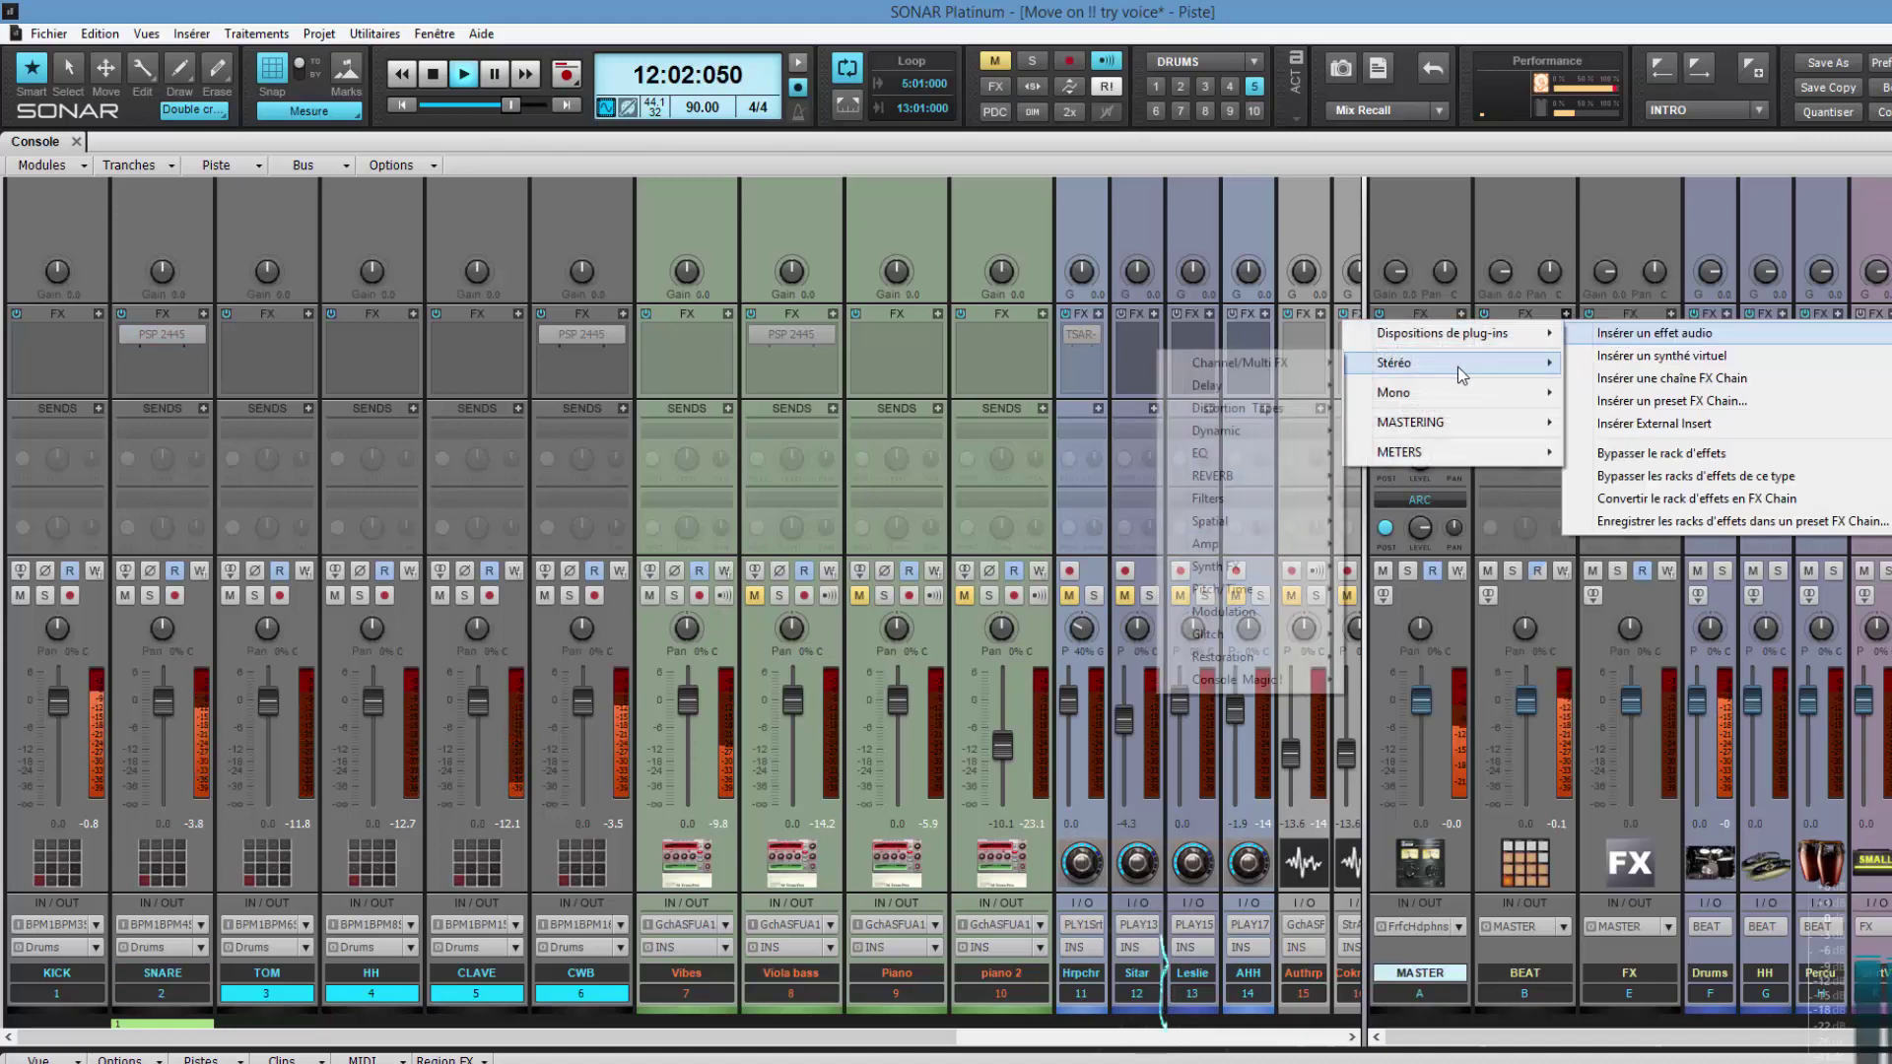
{"action": "mouse_move", "coordinate": [1488, 362]}
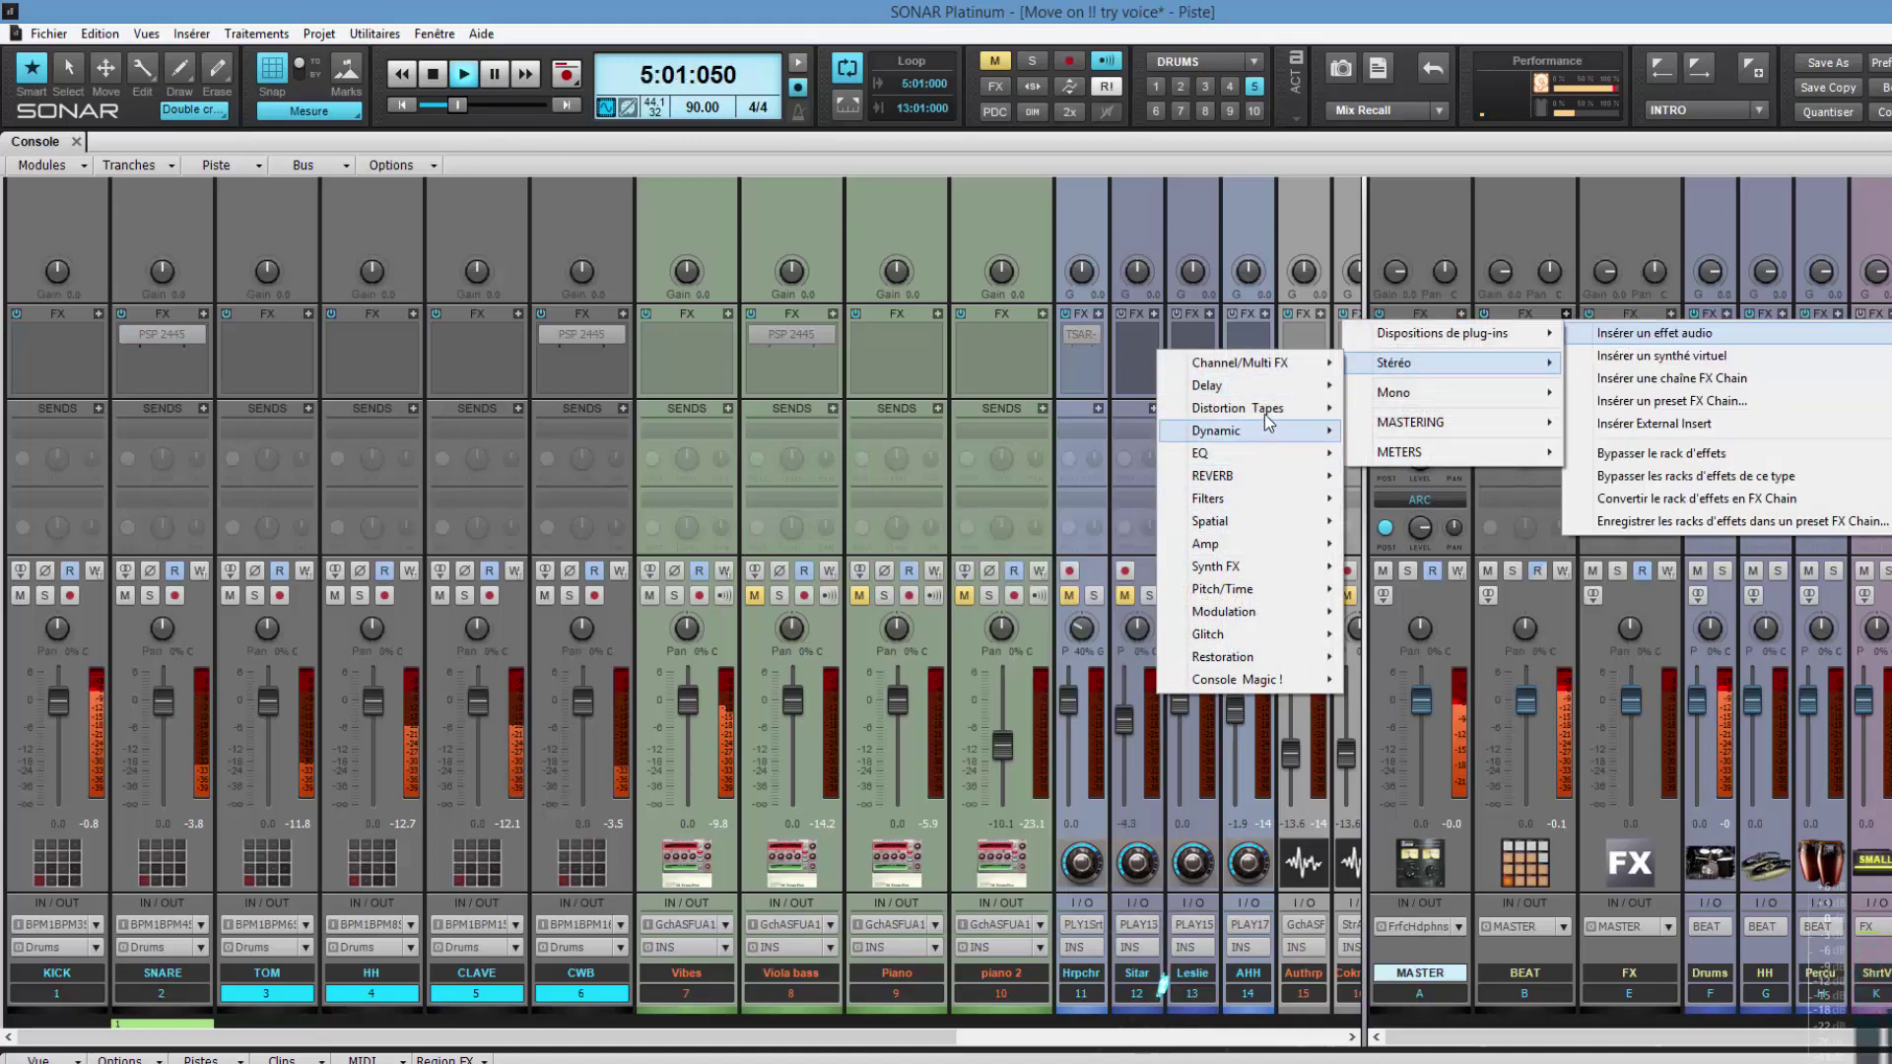
{"action": "mouse_move", "coordinate": [1265, 477]}
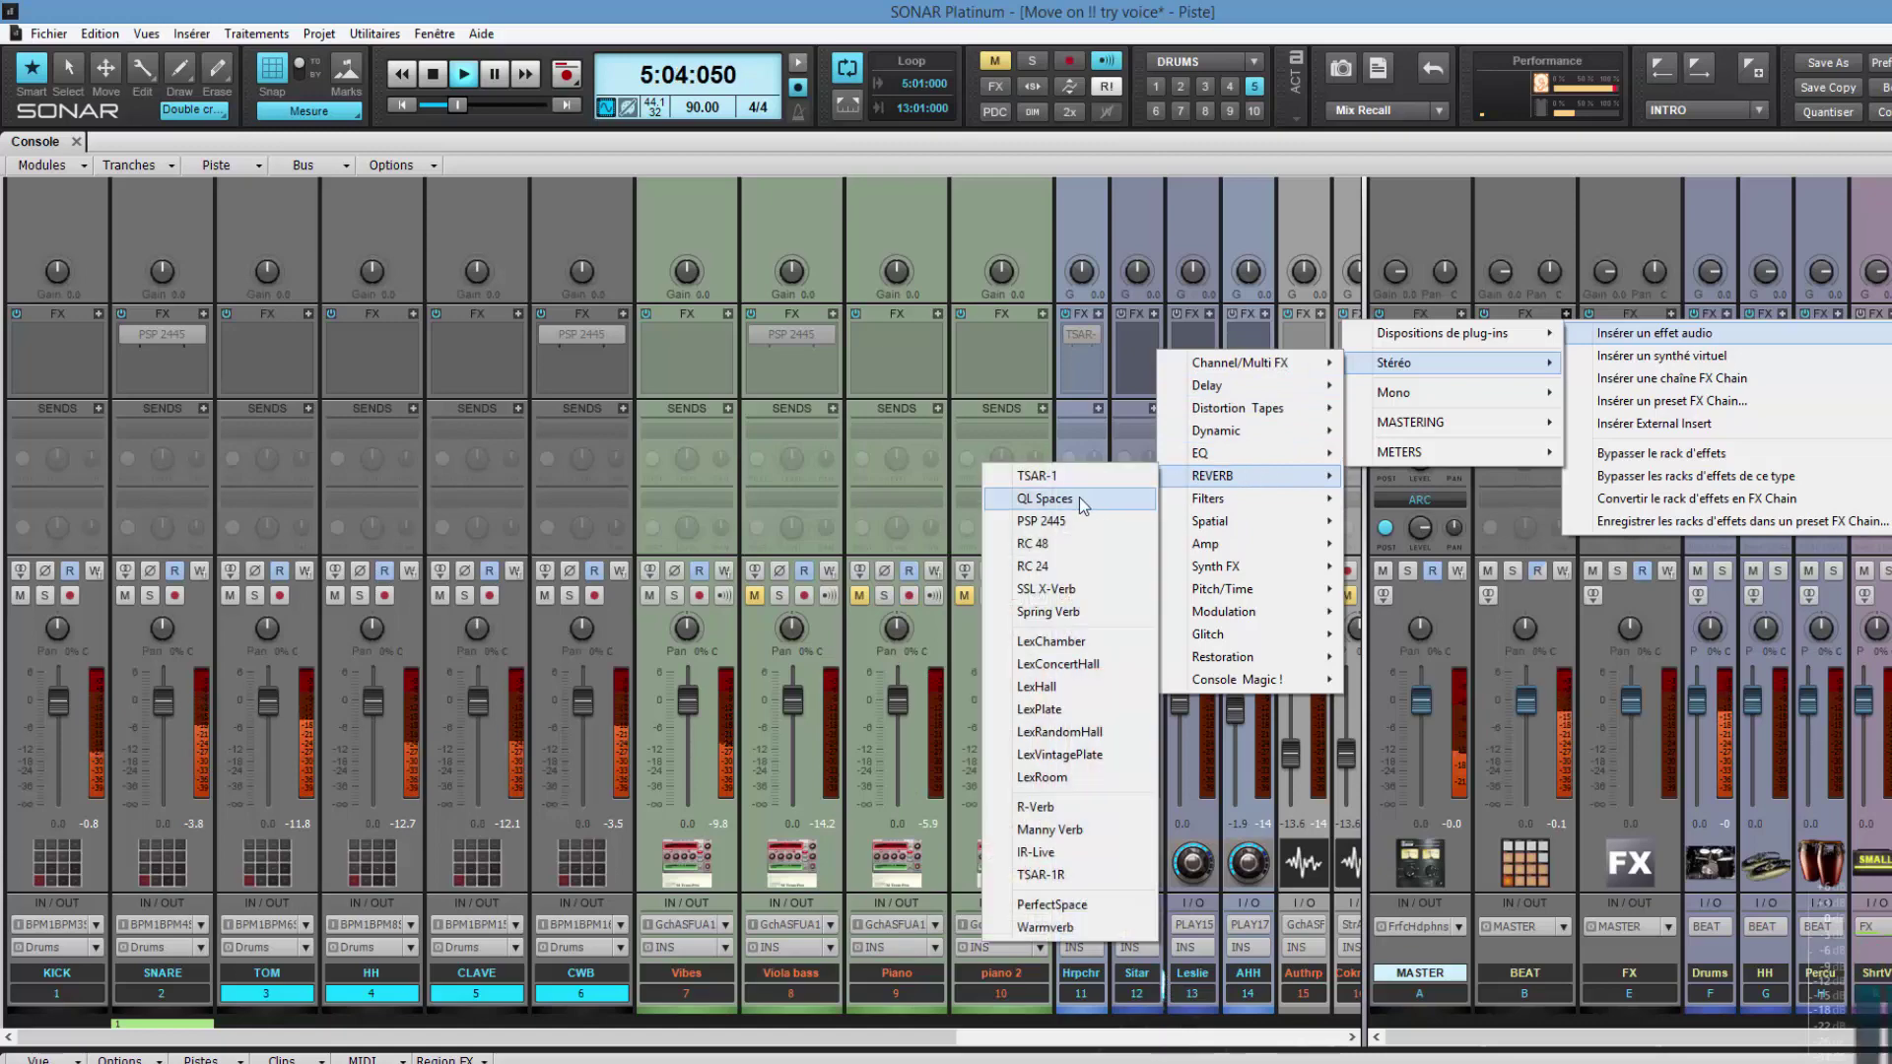
{"action": "left_click", "coordinate": [1083, 520]}
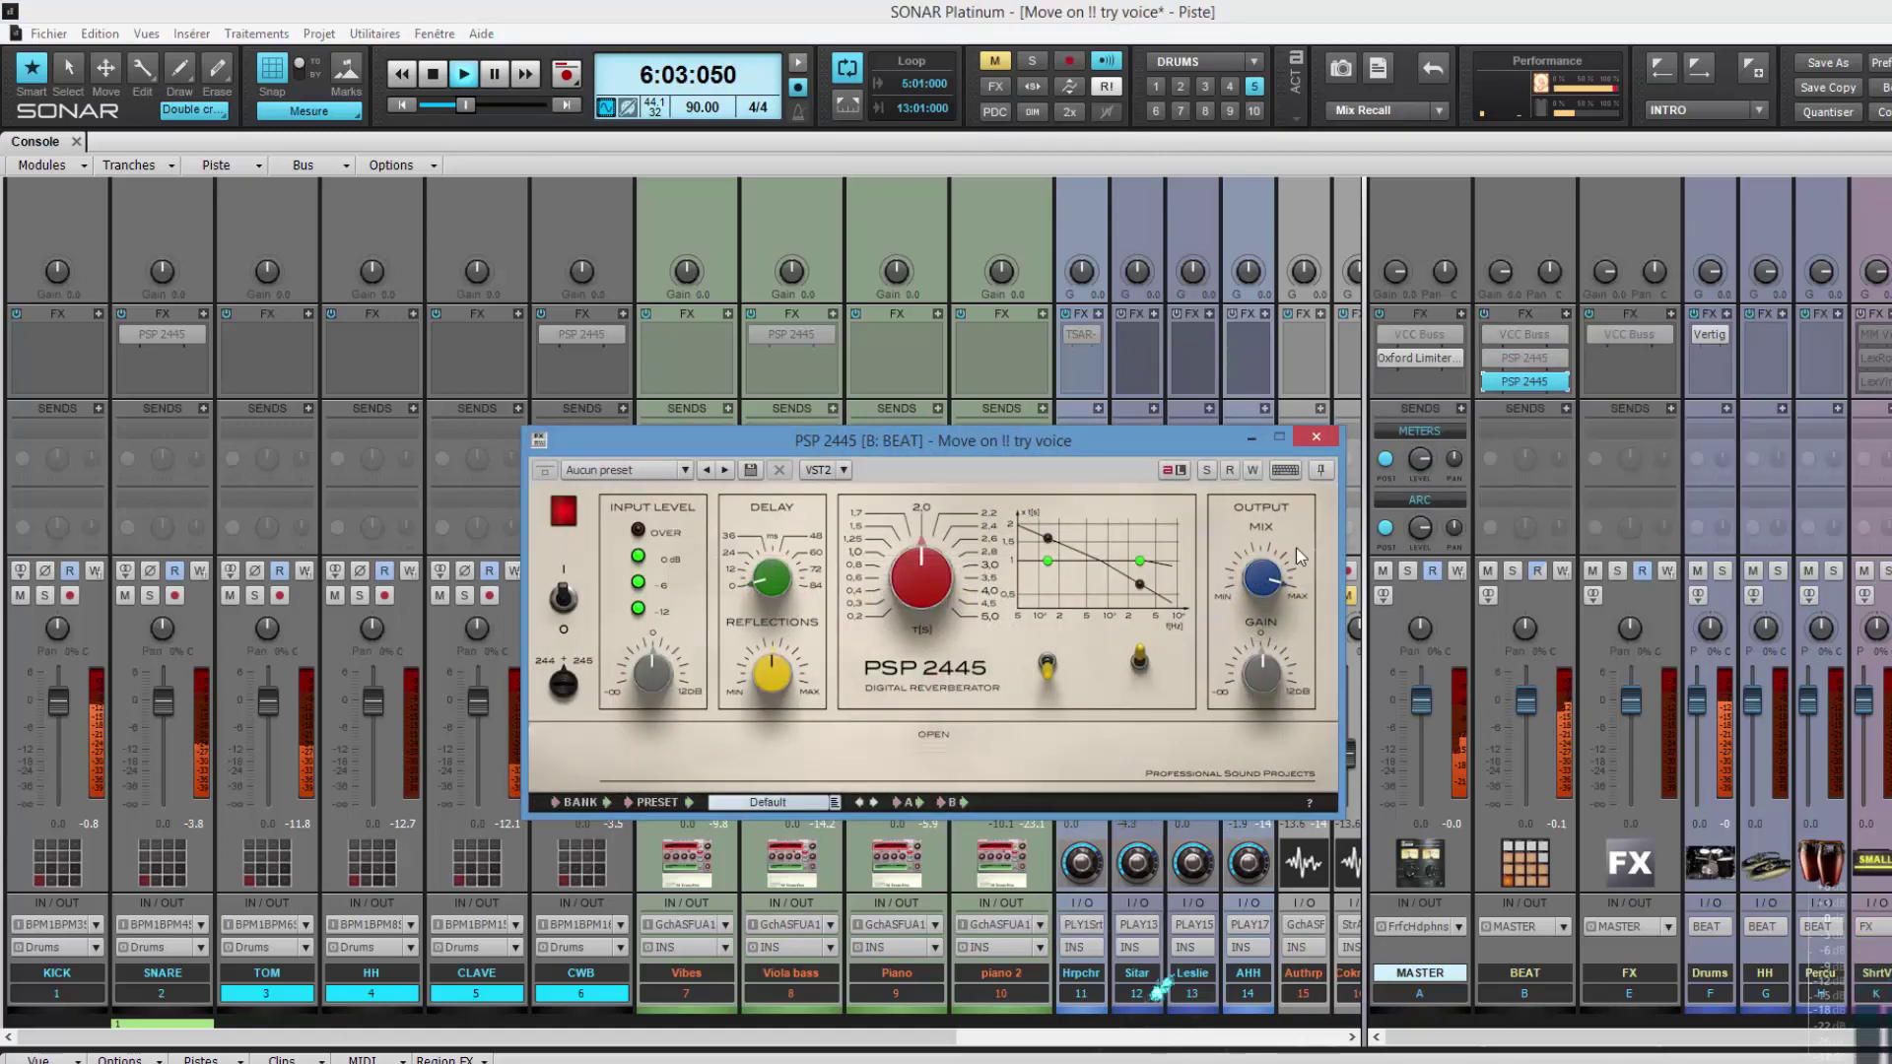
{"action": "left_click", "coordinate": [1512, 598]}
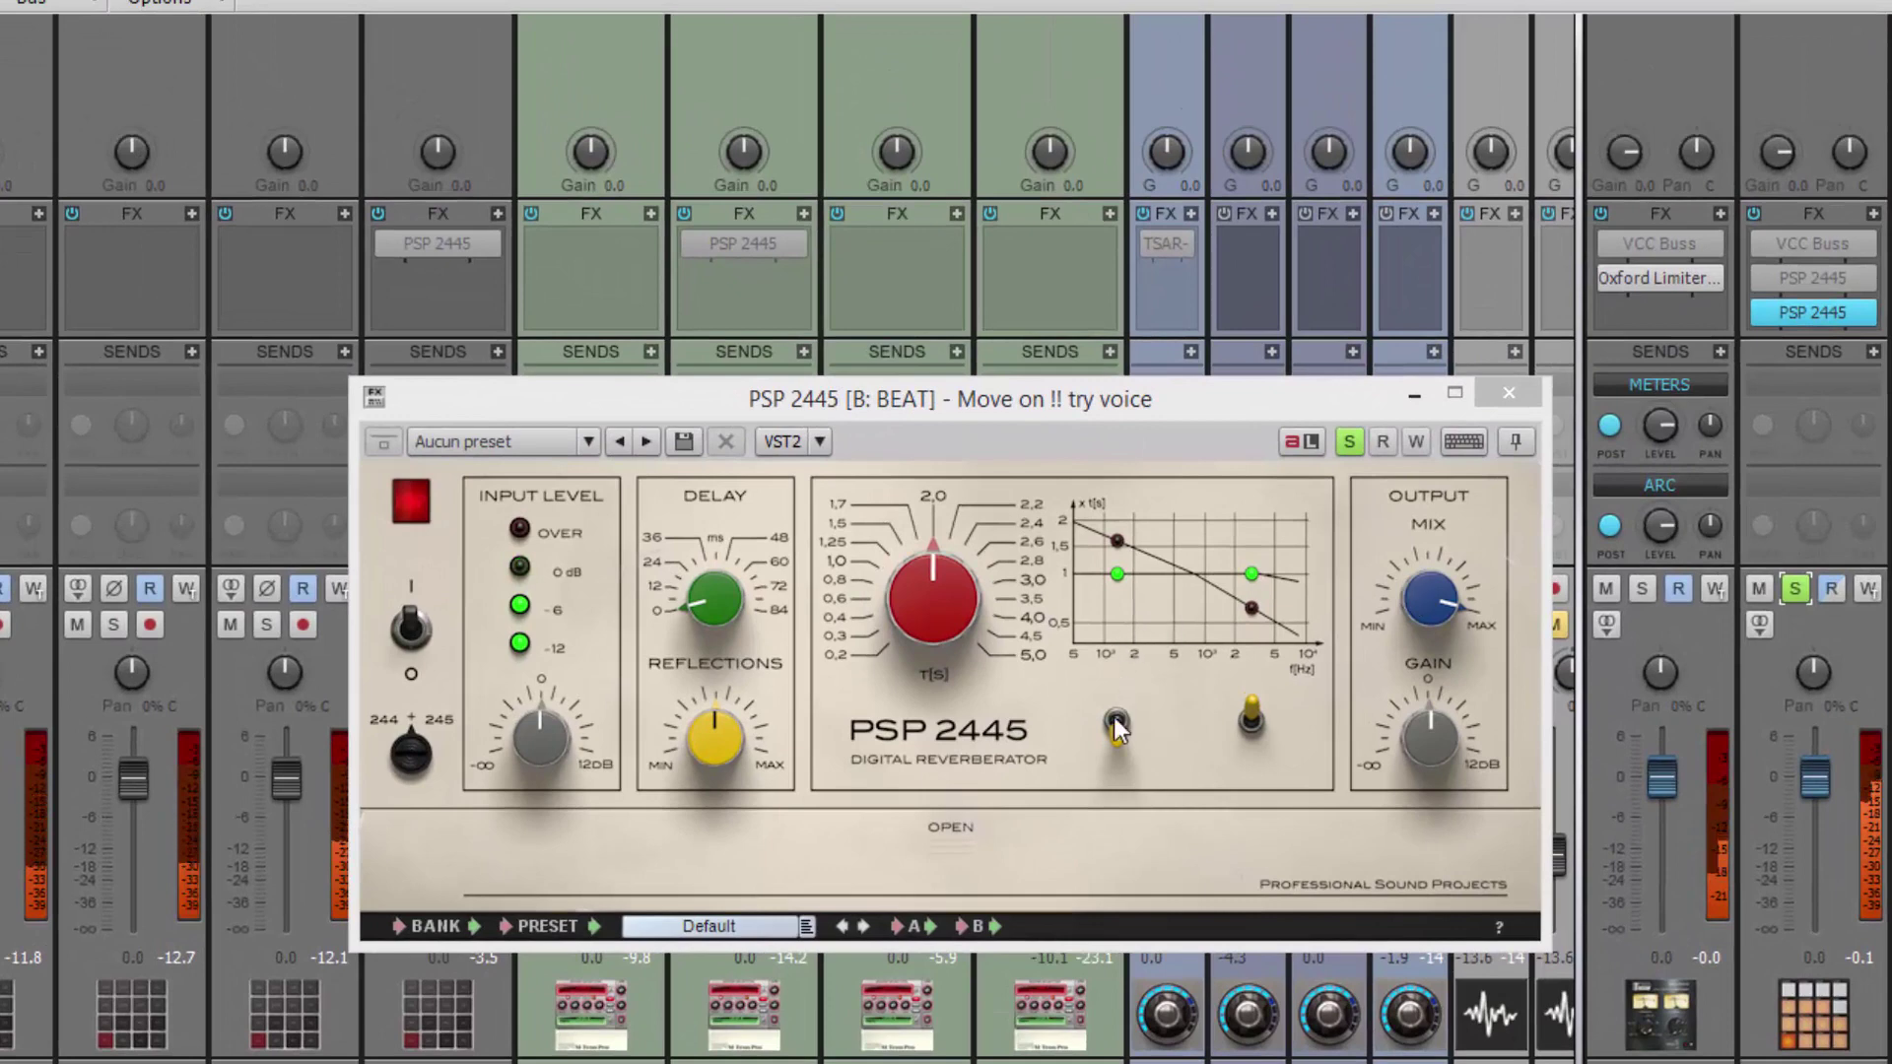
Reveal the BEAT reverb's extra controls and choose the shorter high-frequency and longer low-frequency decay
{"action": "left_click", "coordinate": [951, 829]}
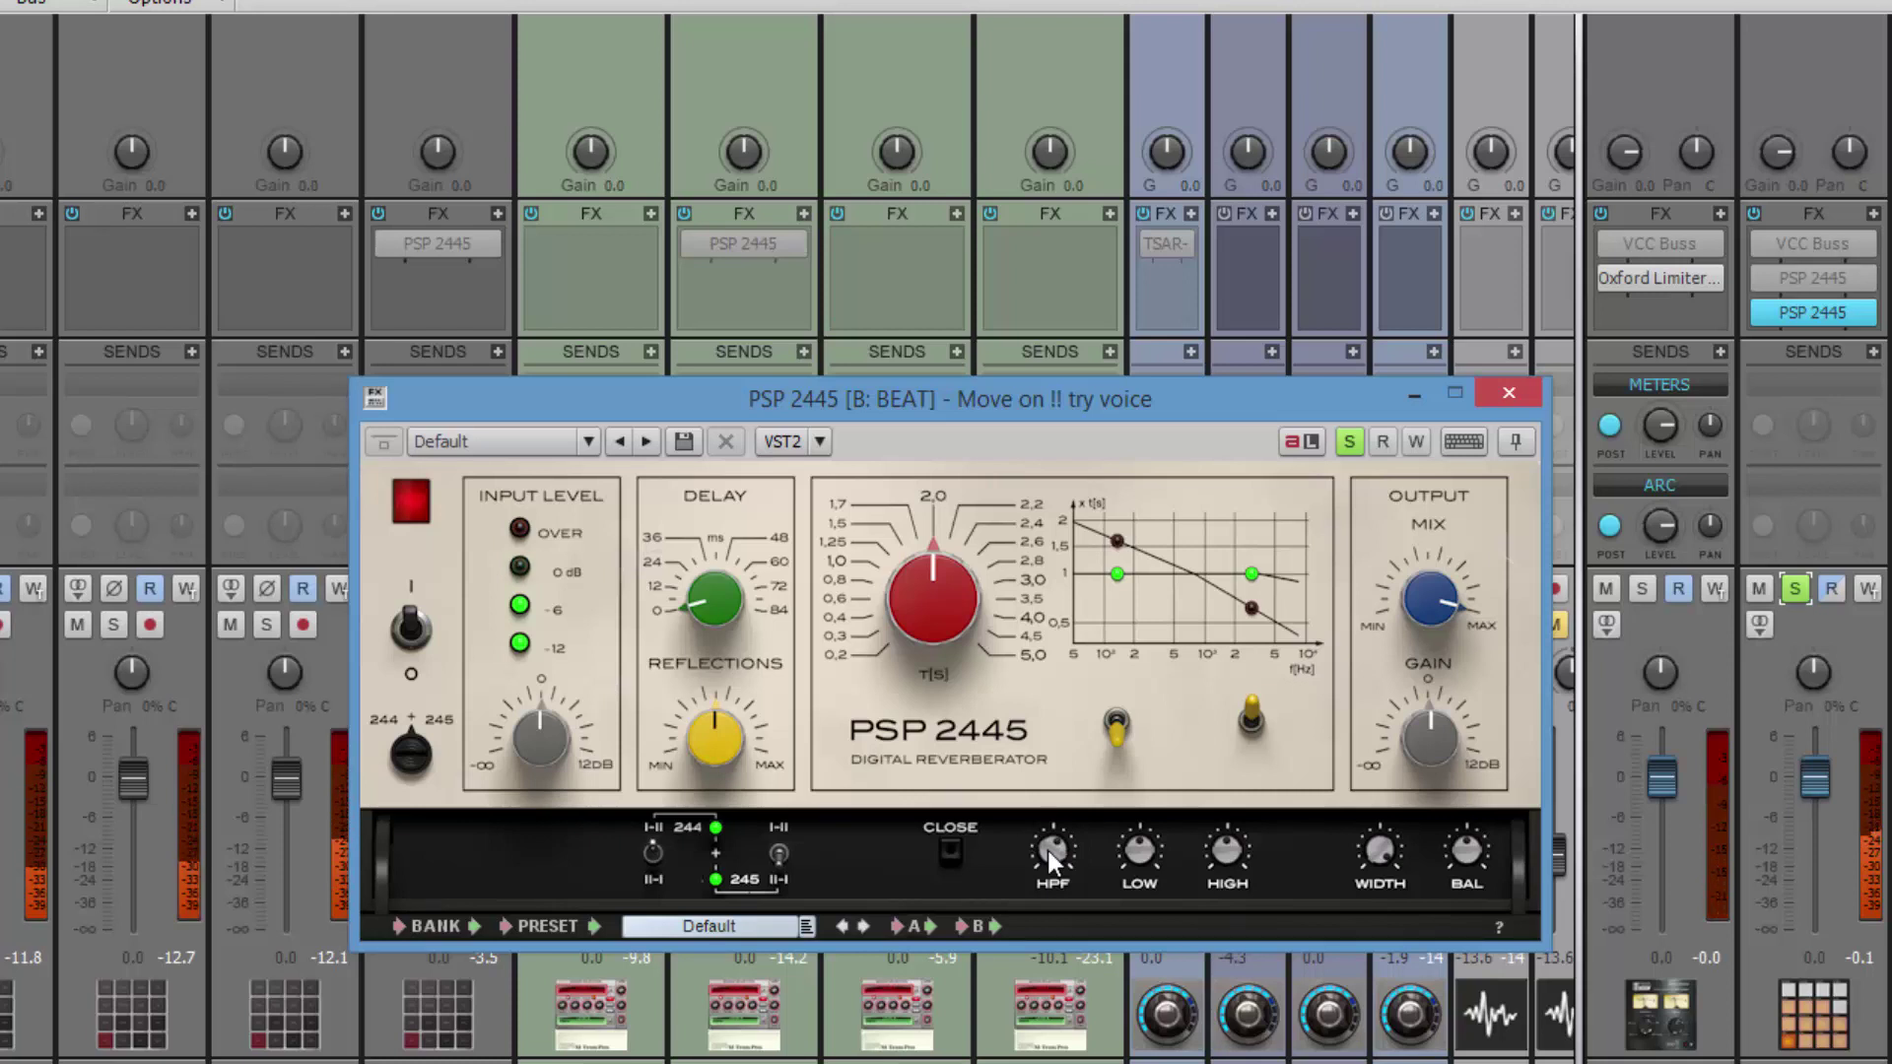
{"action": "left_click", "coordinate": [1251, 606]}
{"action": "left_click", "coordinate": [1121, 541]}
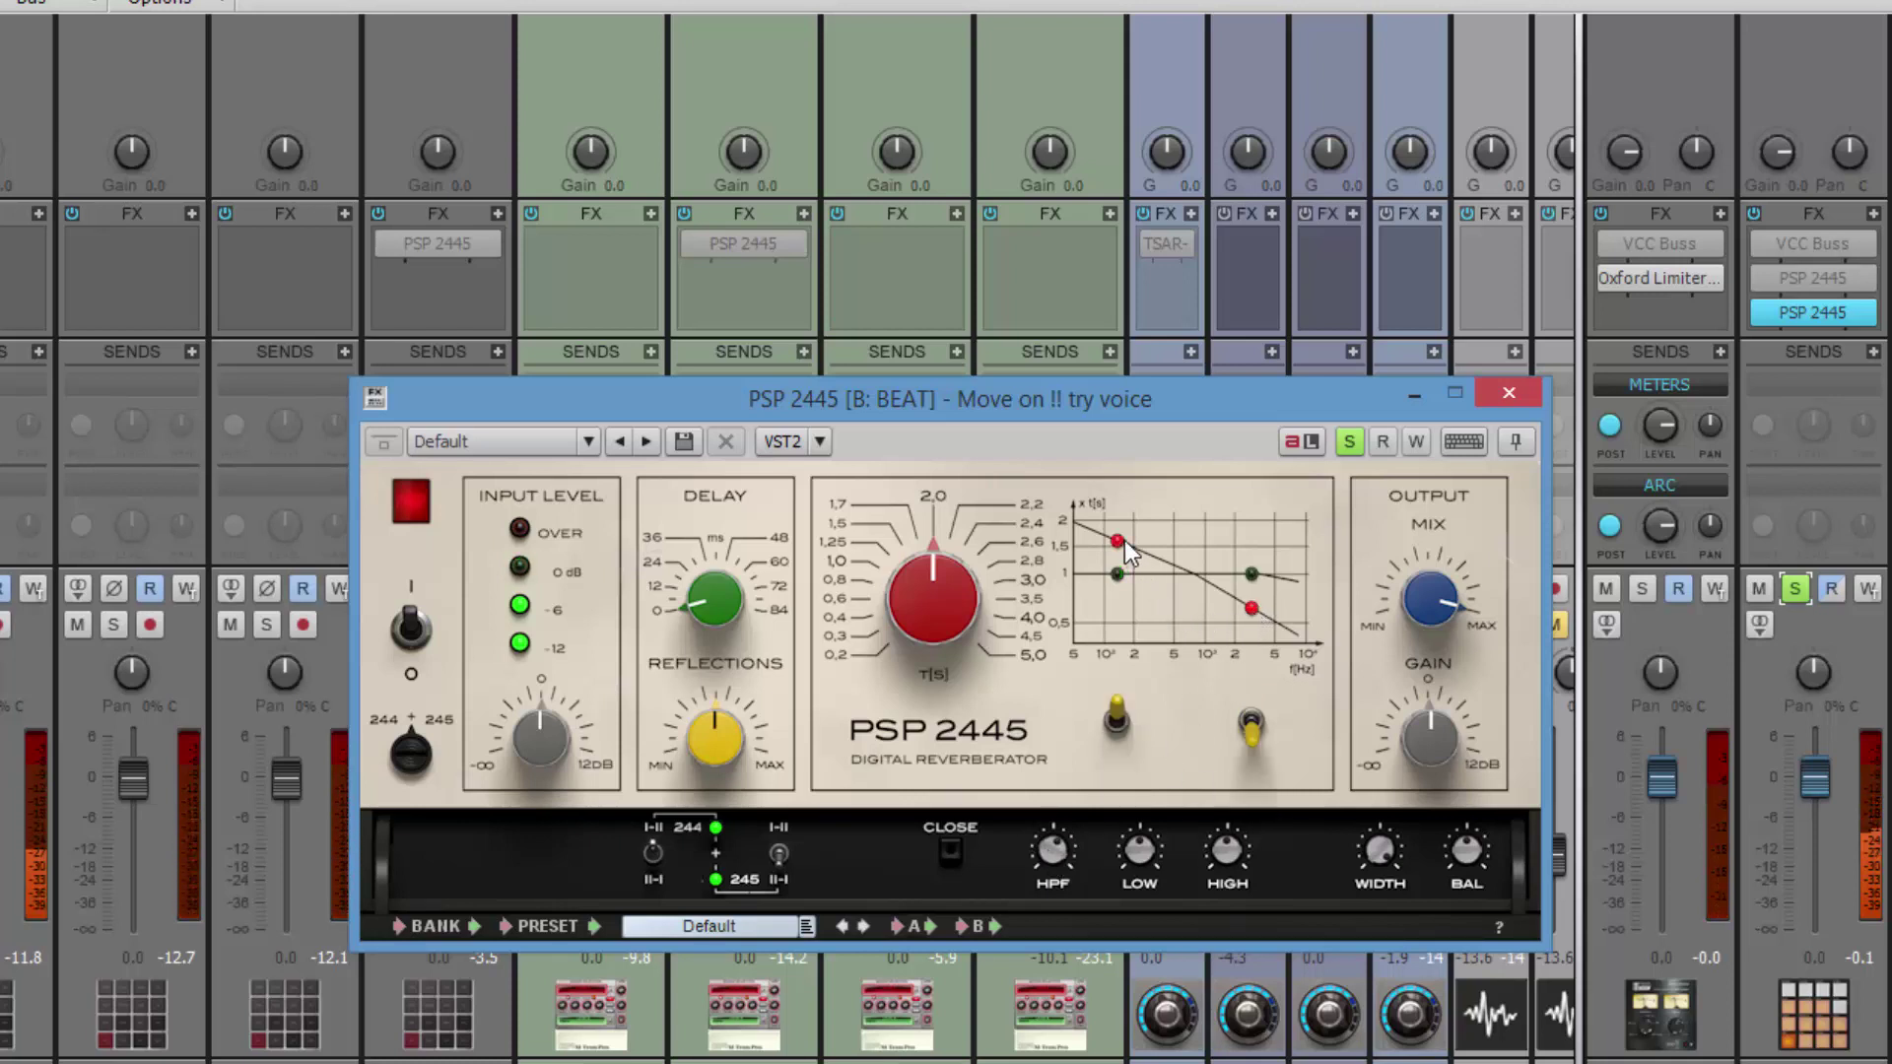
Return the BEAT reverb's low-frequency decay to normal and shorten its reverb time to about 0.8 s, with a lower mix
{"action": "left_click", "coordinate": [1116, 729]}
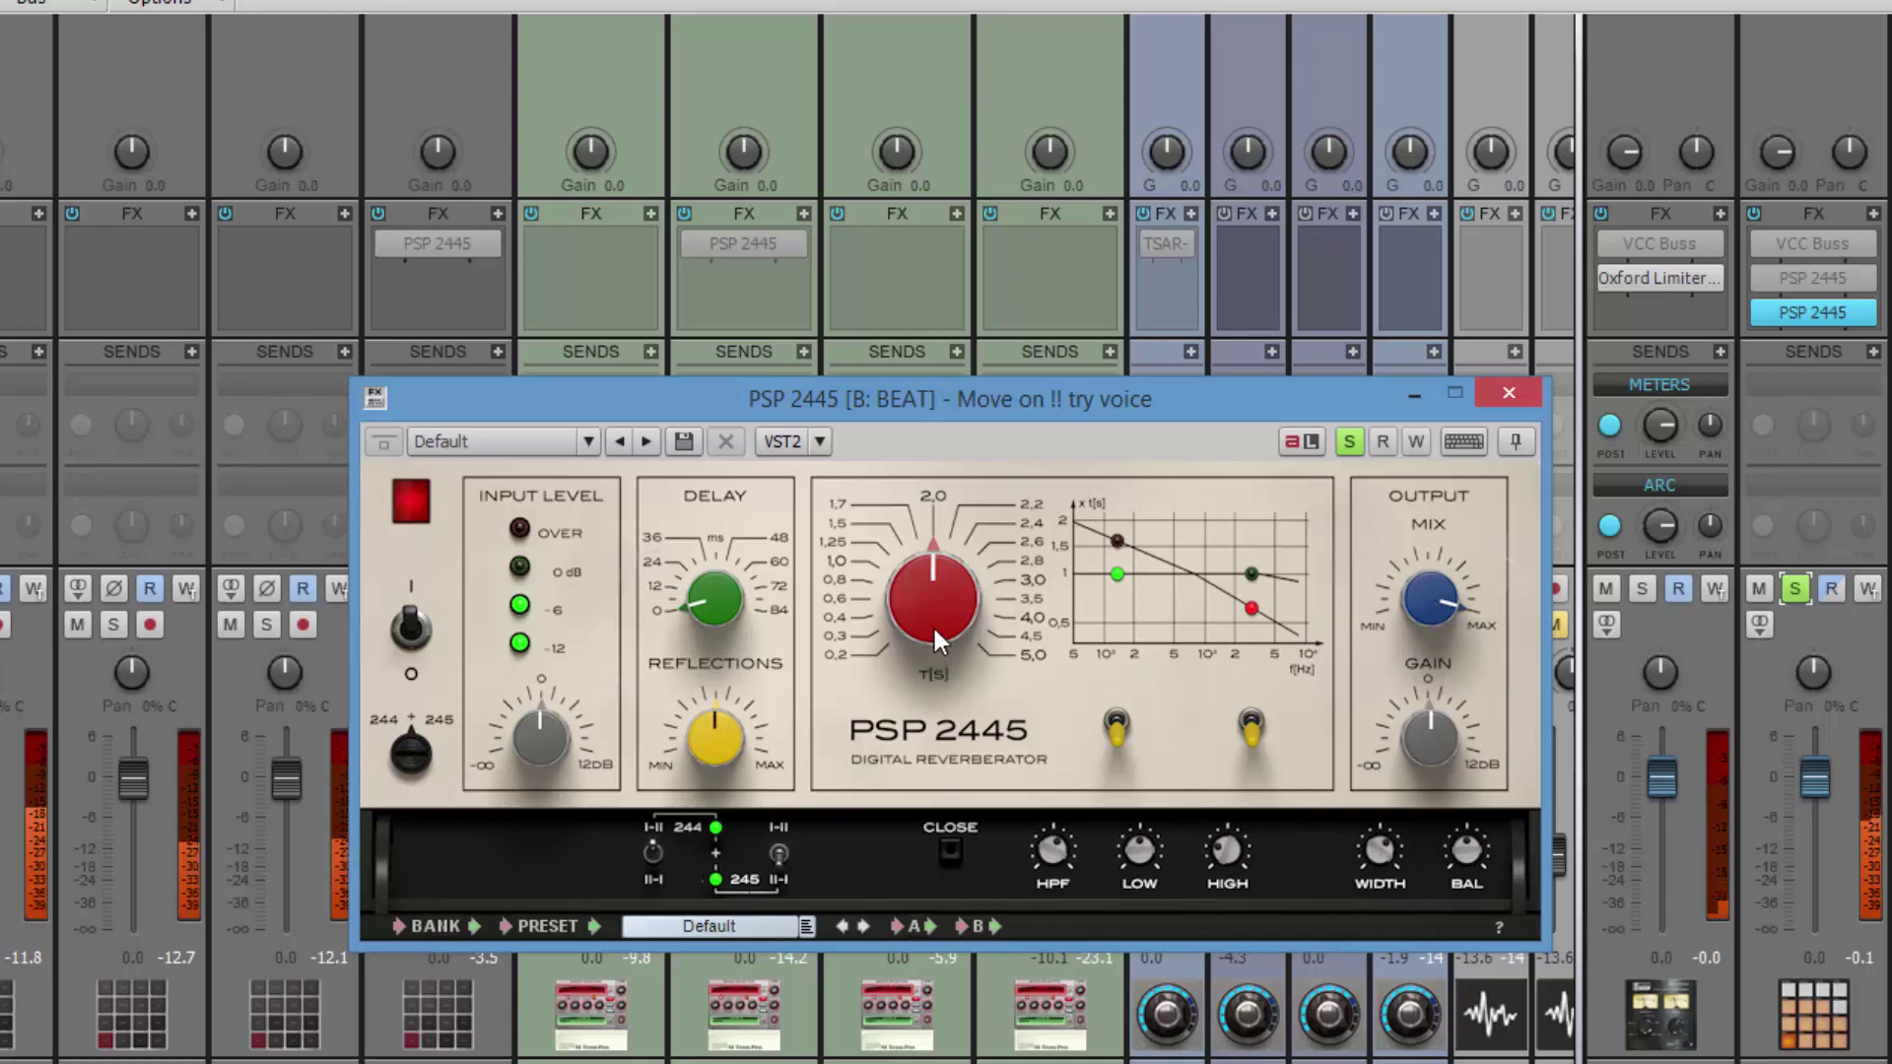
{"action": "scroll", "coordinate": [931, 600], "scroll_direction": "down", "scroll_amount": 1}
{"action": "scroll", "coordinate": [931, 599], "scroll_direction": "down", "scroll_amount": 5}
{"action": "scroll", "coordinate": [1428, 602], "scroll_direction": "down", "scroll_amount": 5}
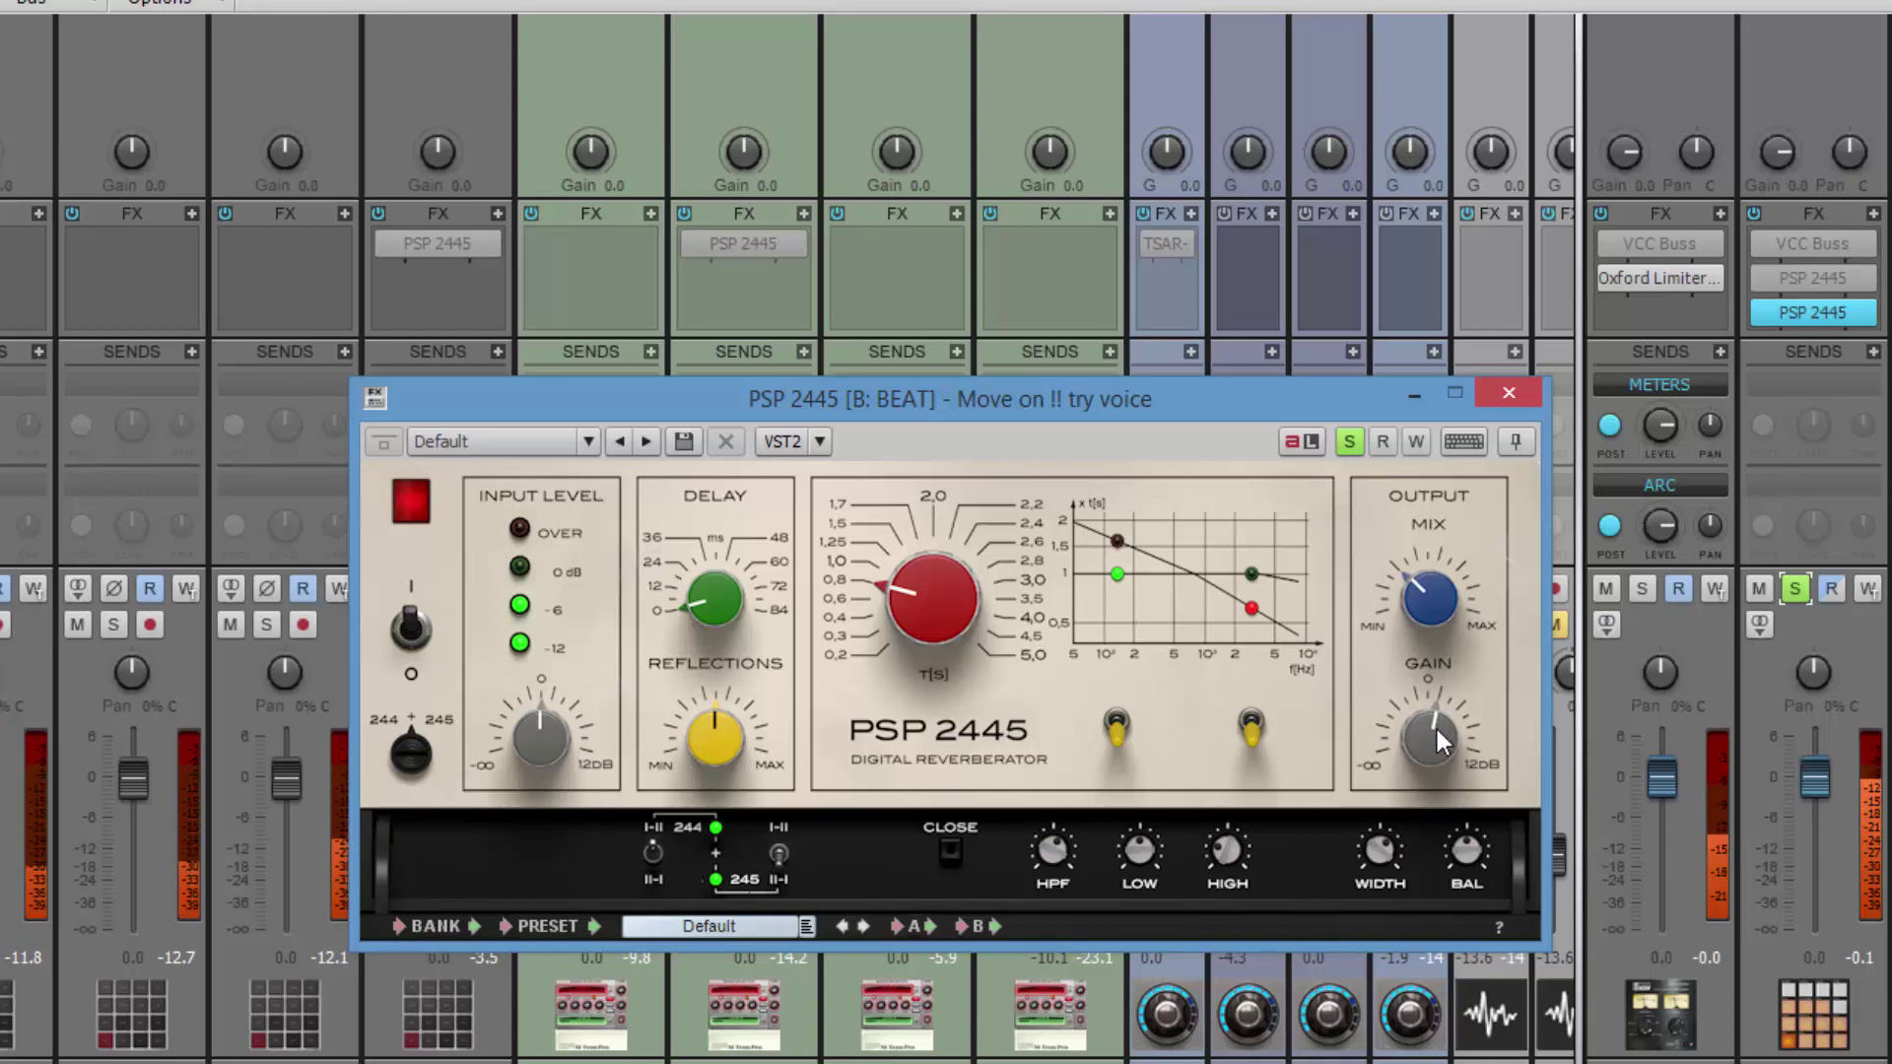
Compare the BEAT bus with its PSP 2445 bypassed and active, first in solo and again with the bus unsoloed
{"action": "left_click", "coordinate": [1768, 313]}
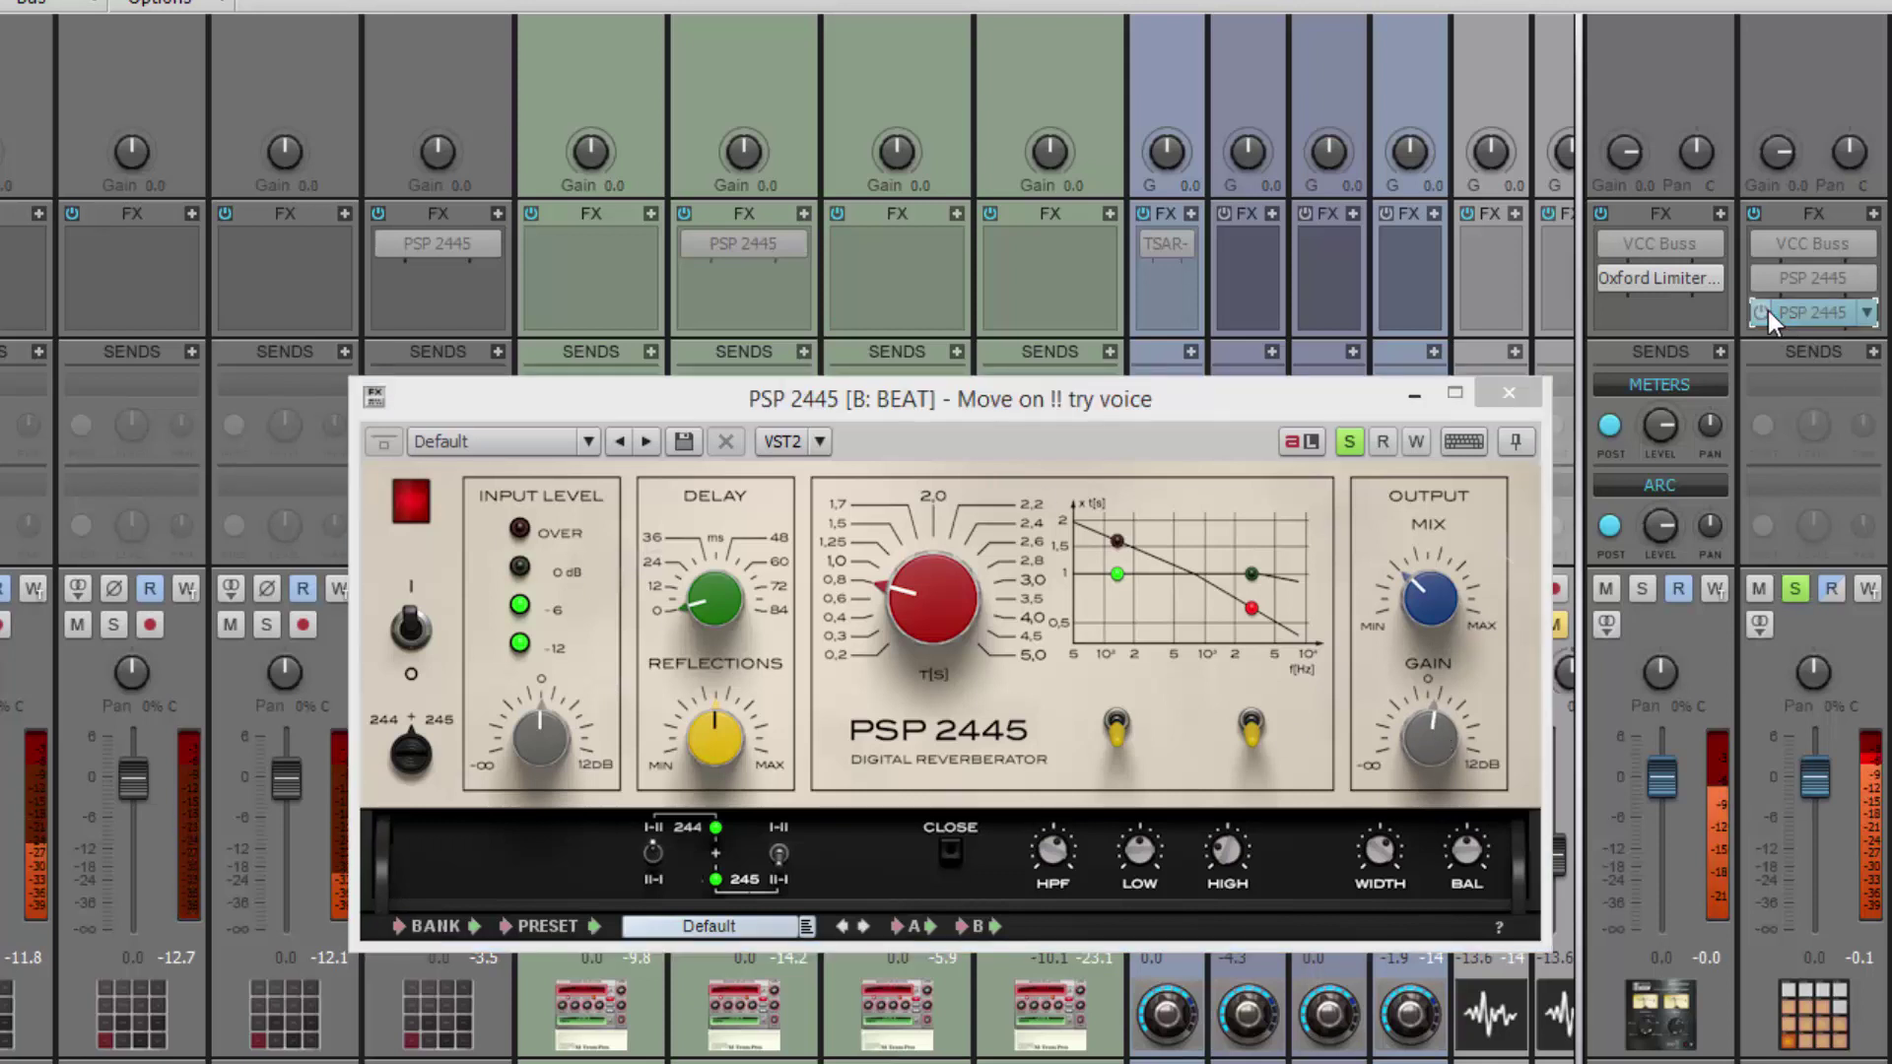
{"action": "left_click", "coordinate": [1764, 309]}
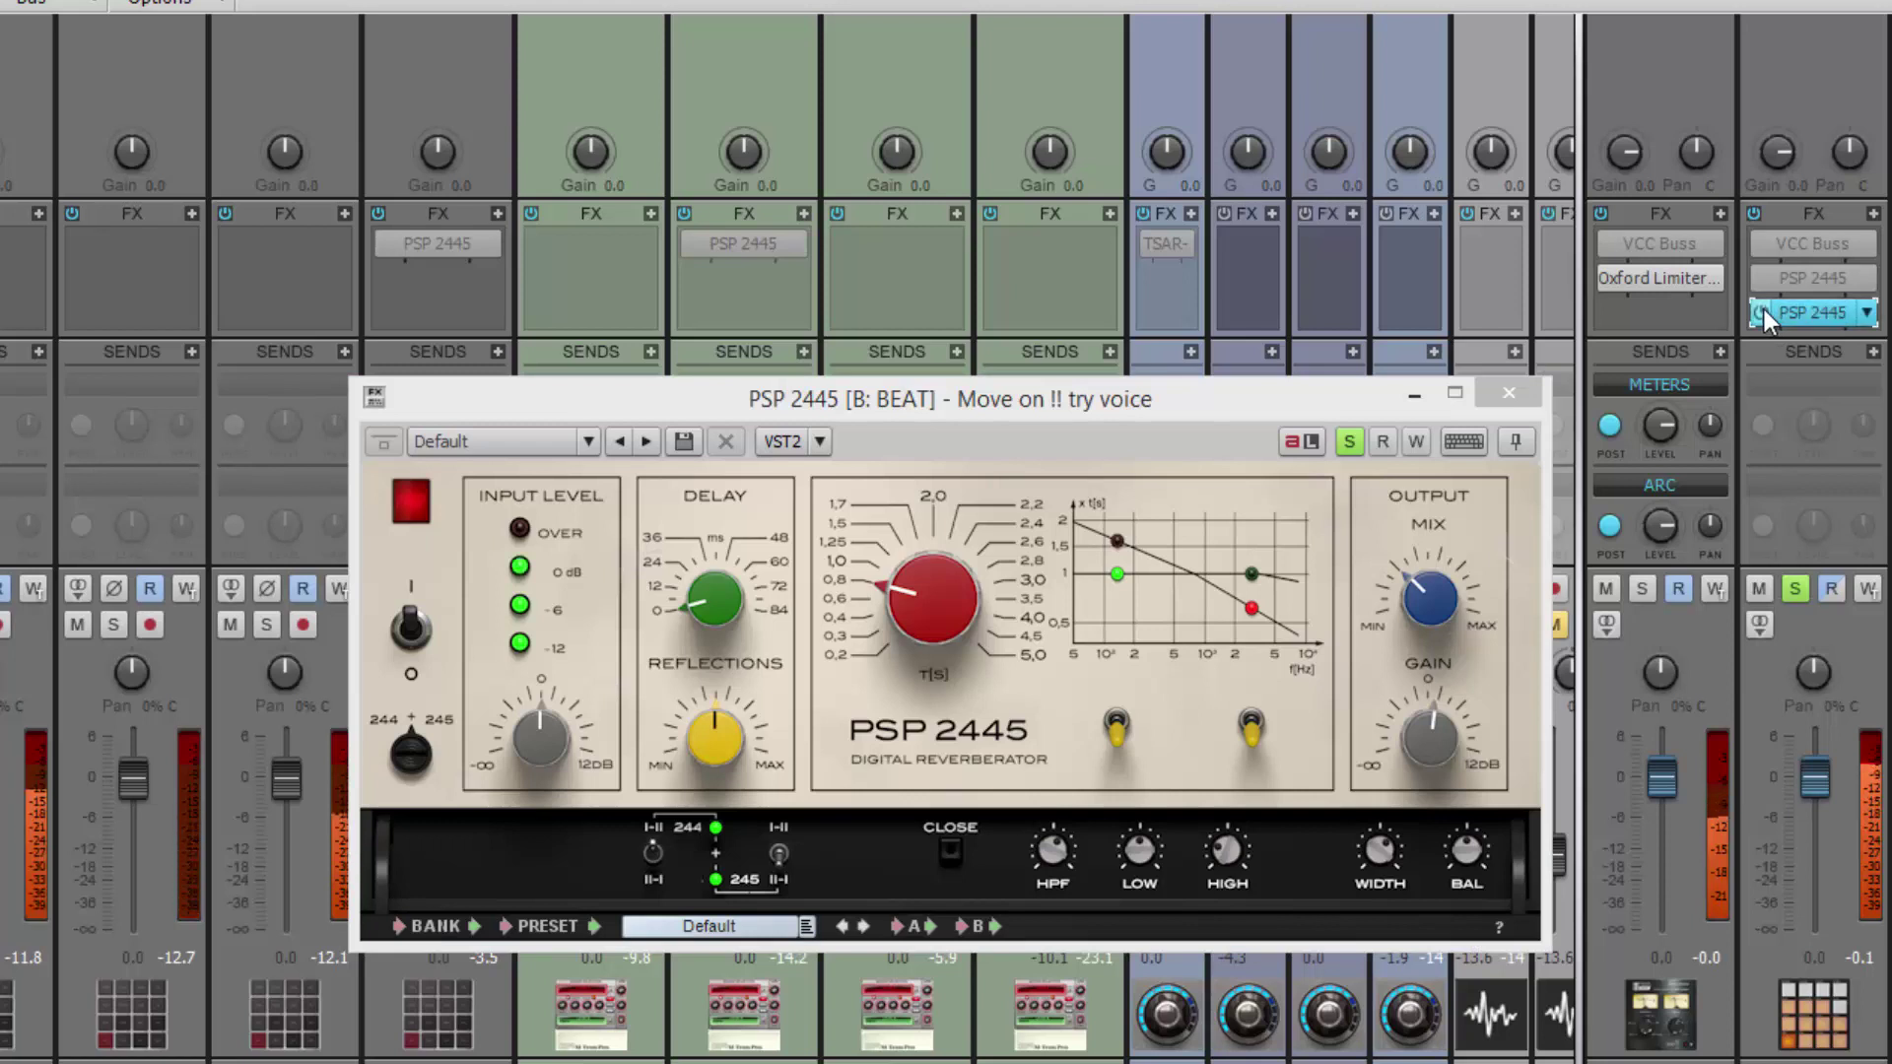
{"action": "left_click", "coordinate": [1797, 588]}
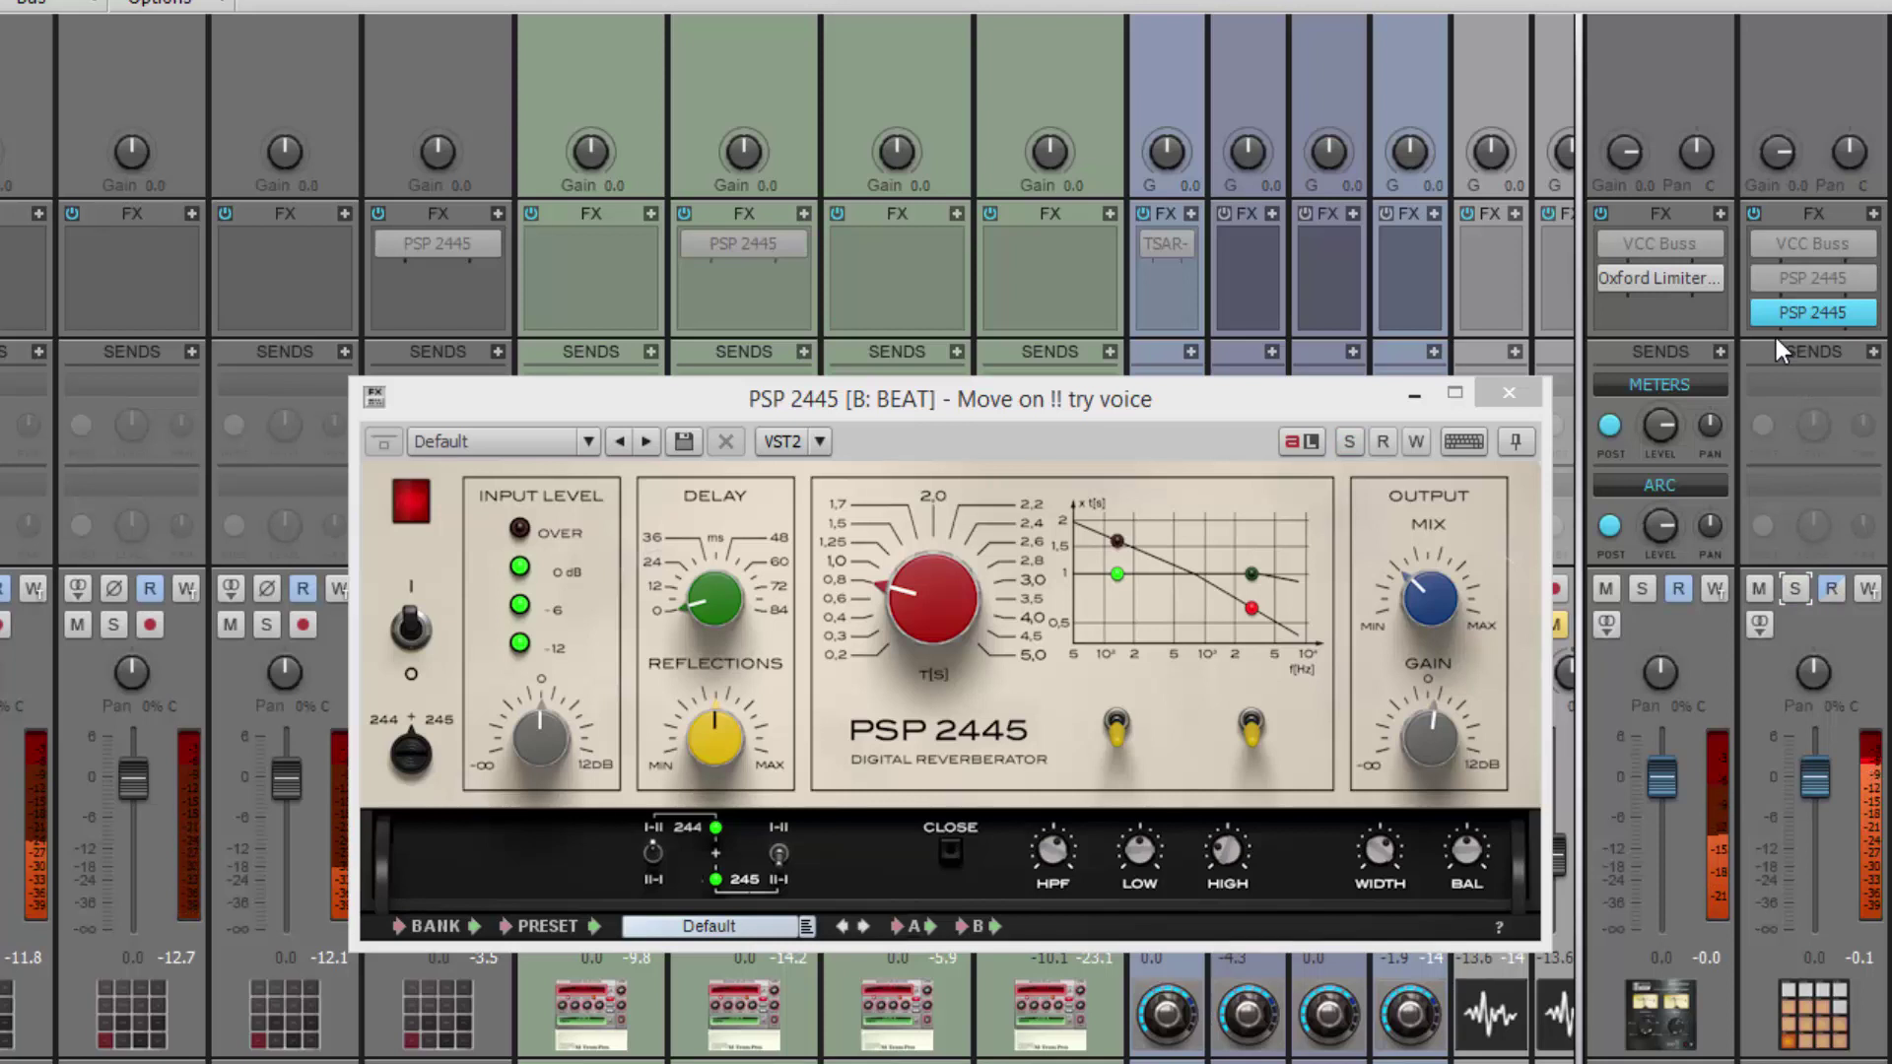
{"action": "mouse_move", "coordinate": [1772, 319]}
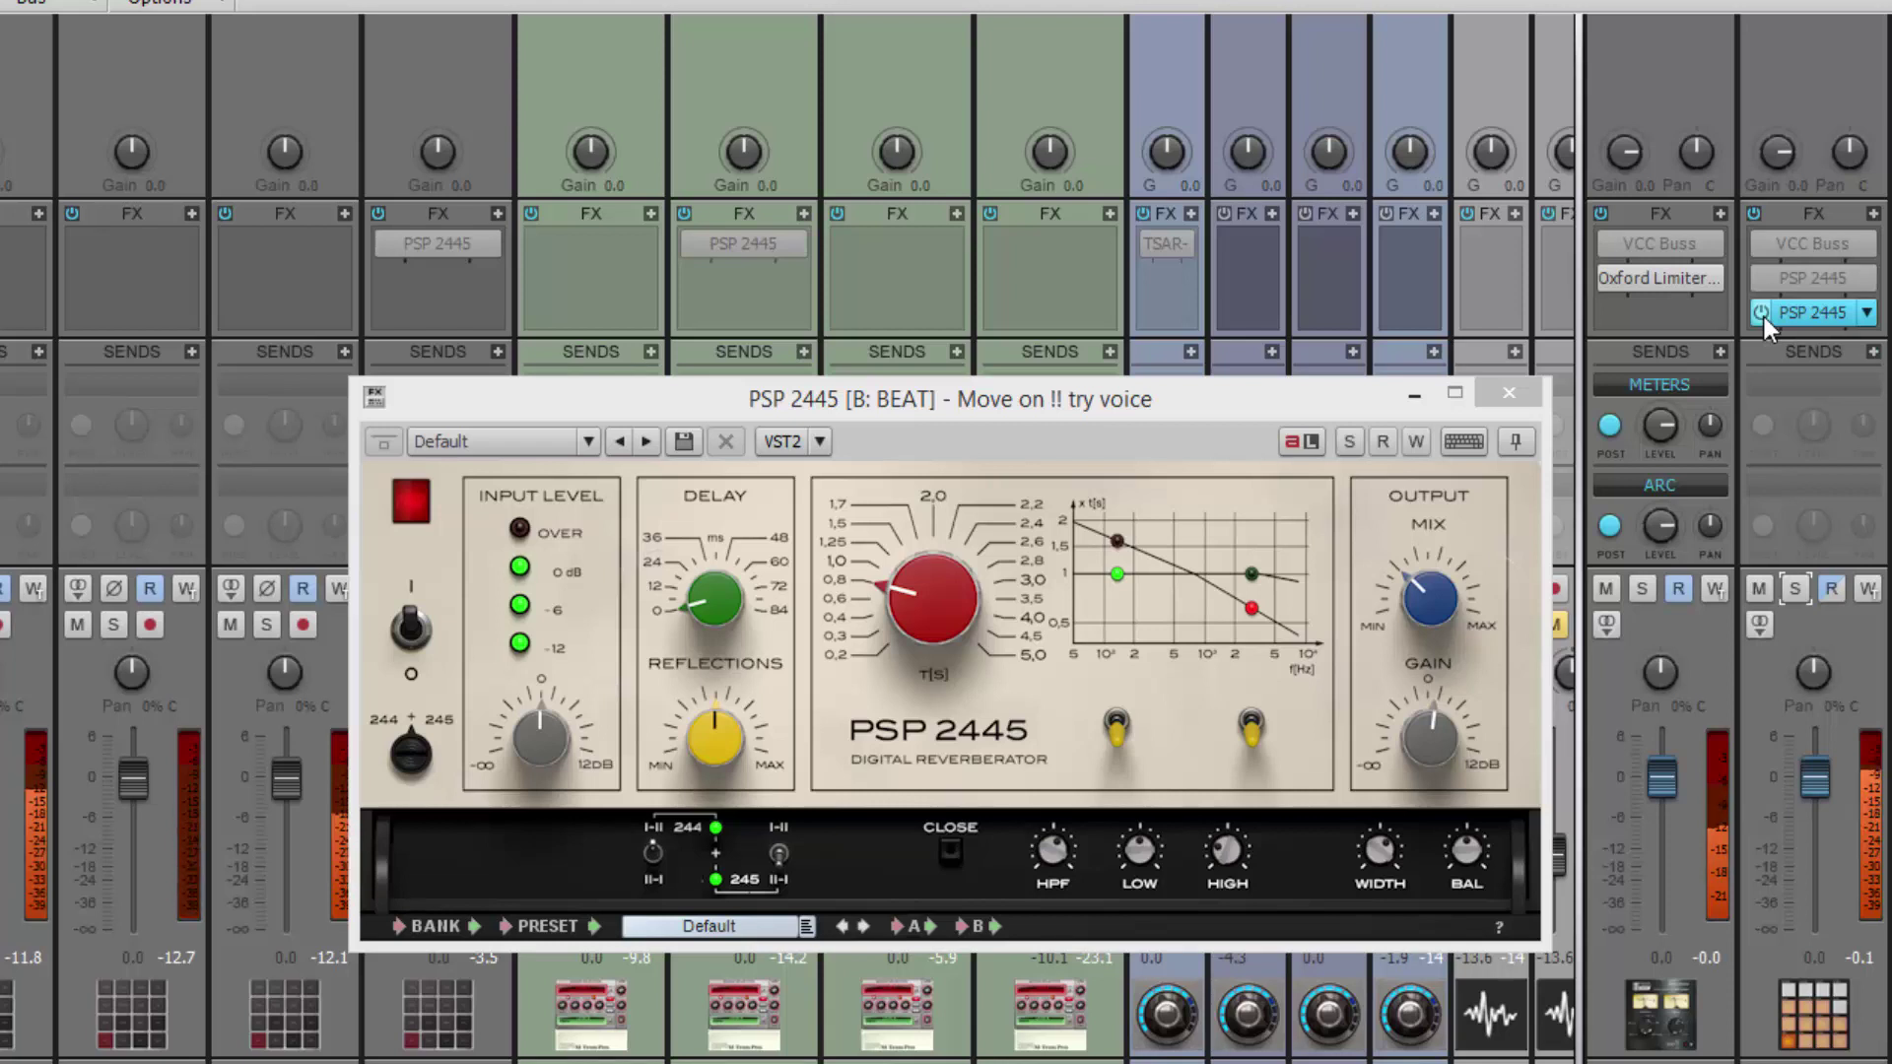
{"action": "left_click", "coordinate": [1764, 316]}
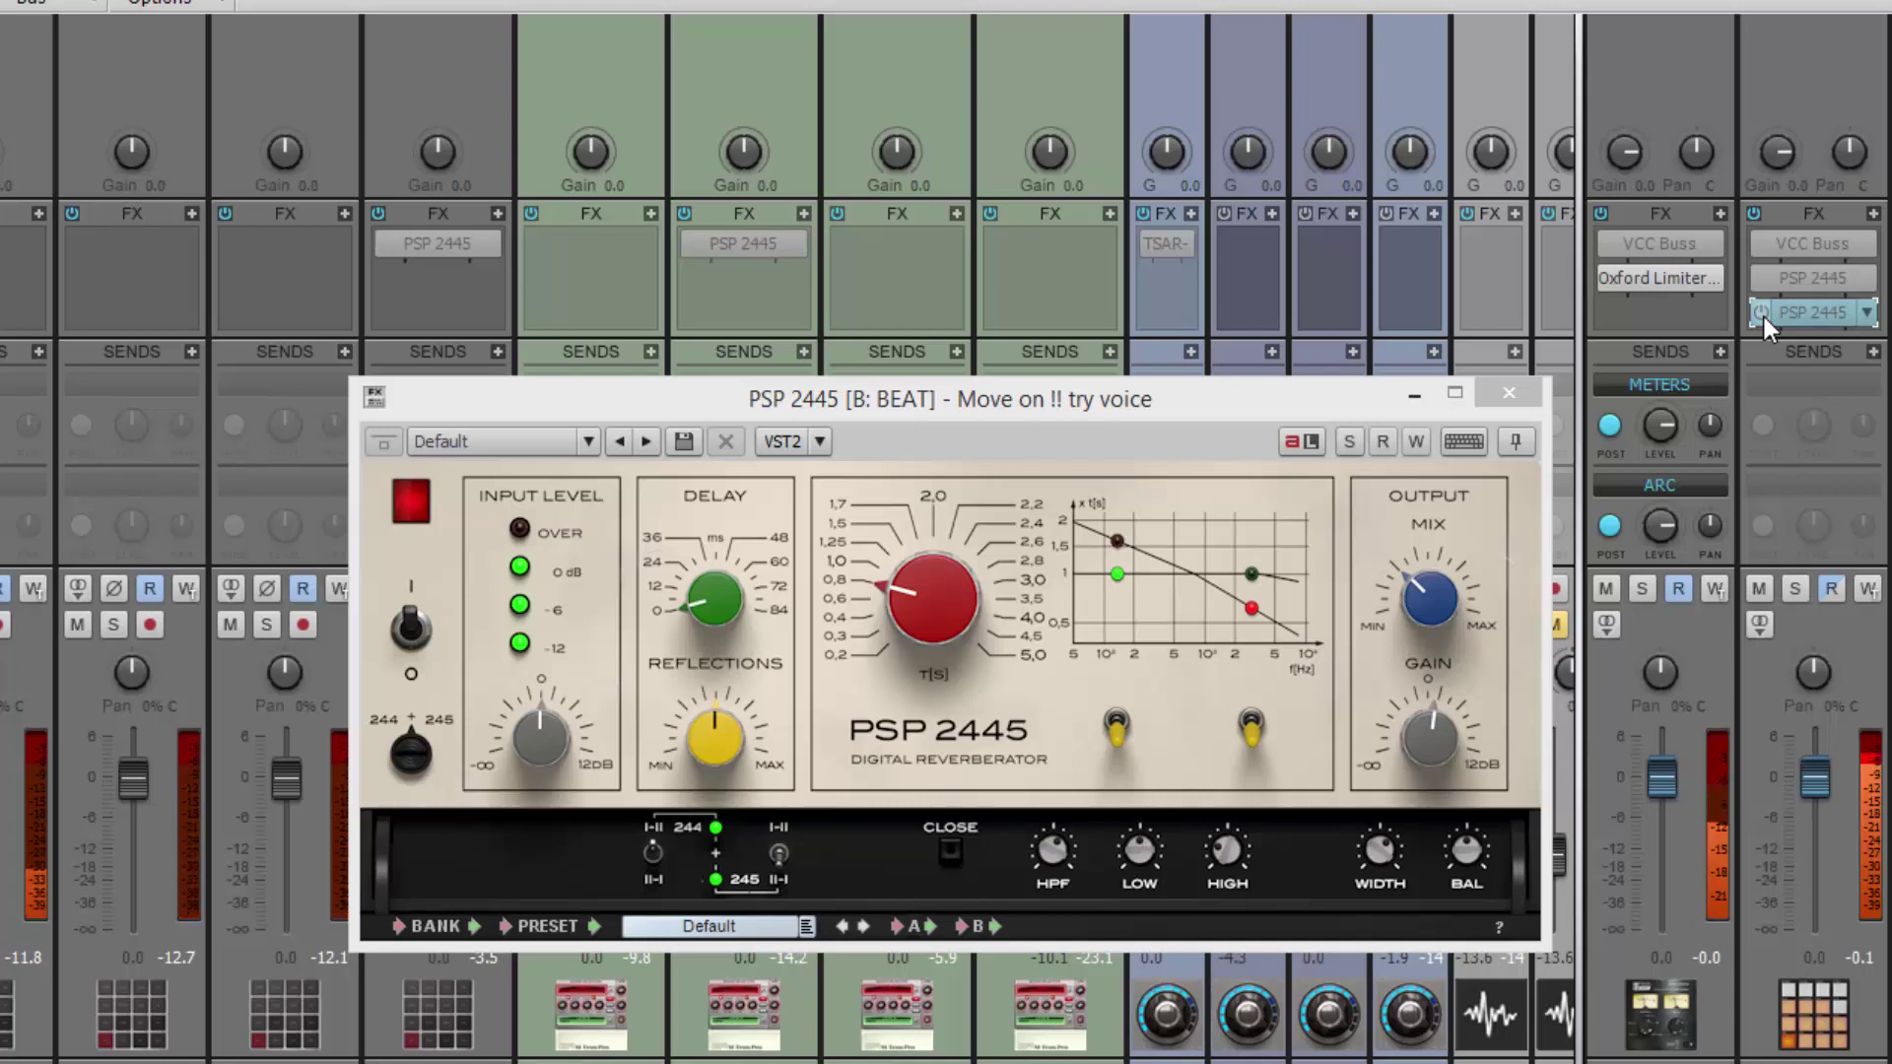
{"action": "left_click", "coordinate": [1763, 316]}
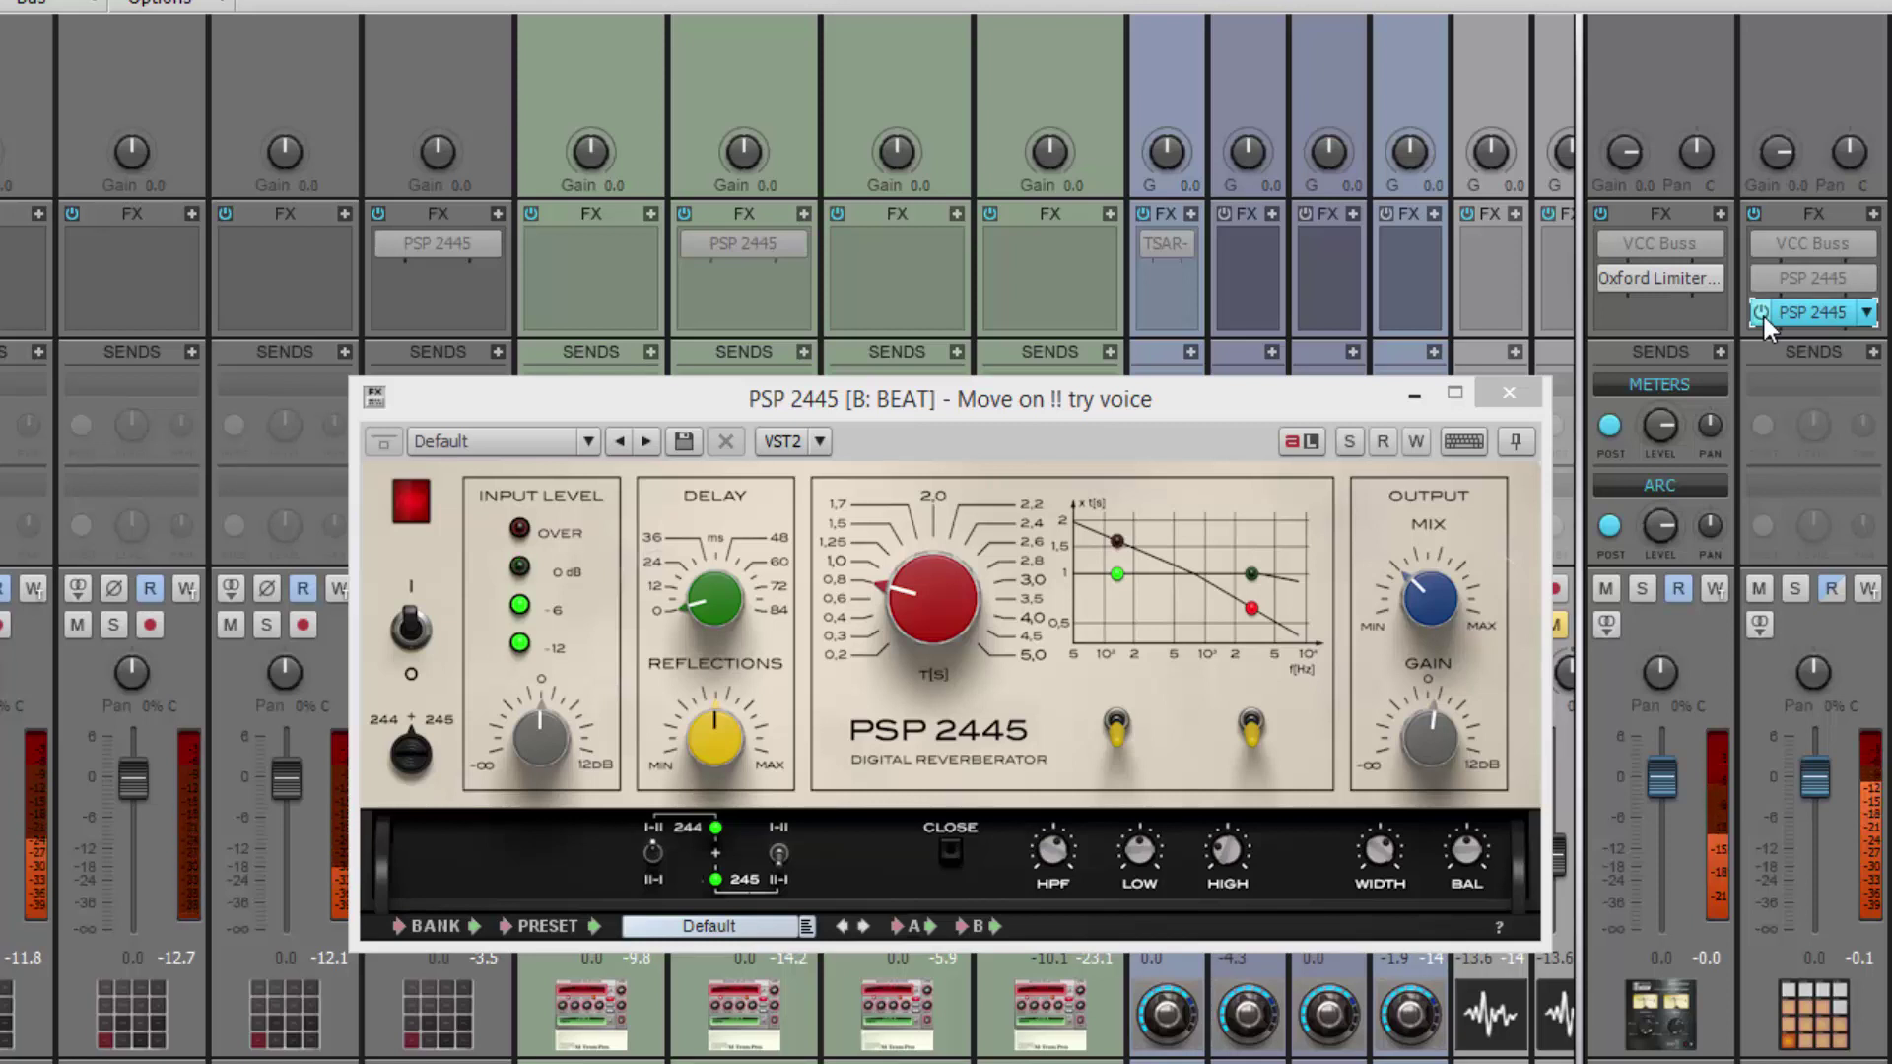
Lower the BEAT reverb's mix slightly, check it bypassed and active in the full mix, and close its window
{"action": "left_click", "coordinate": [1419, 608]}
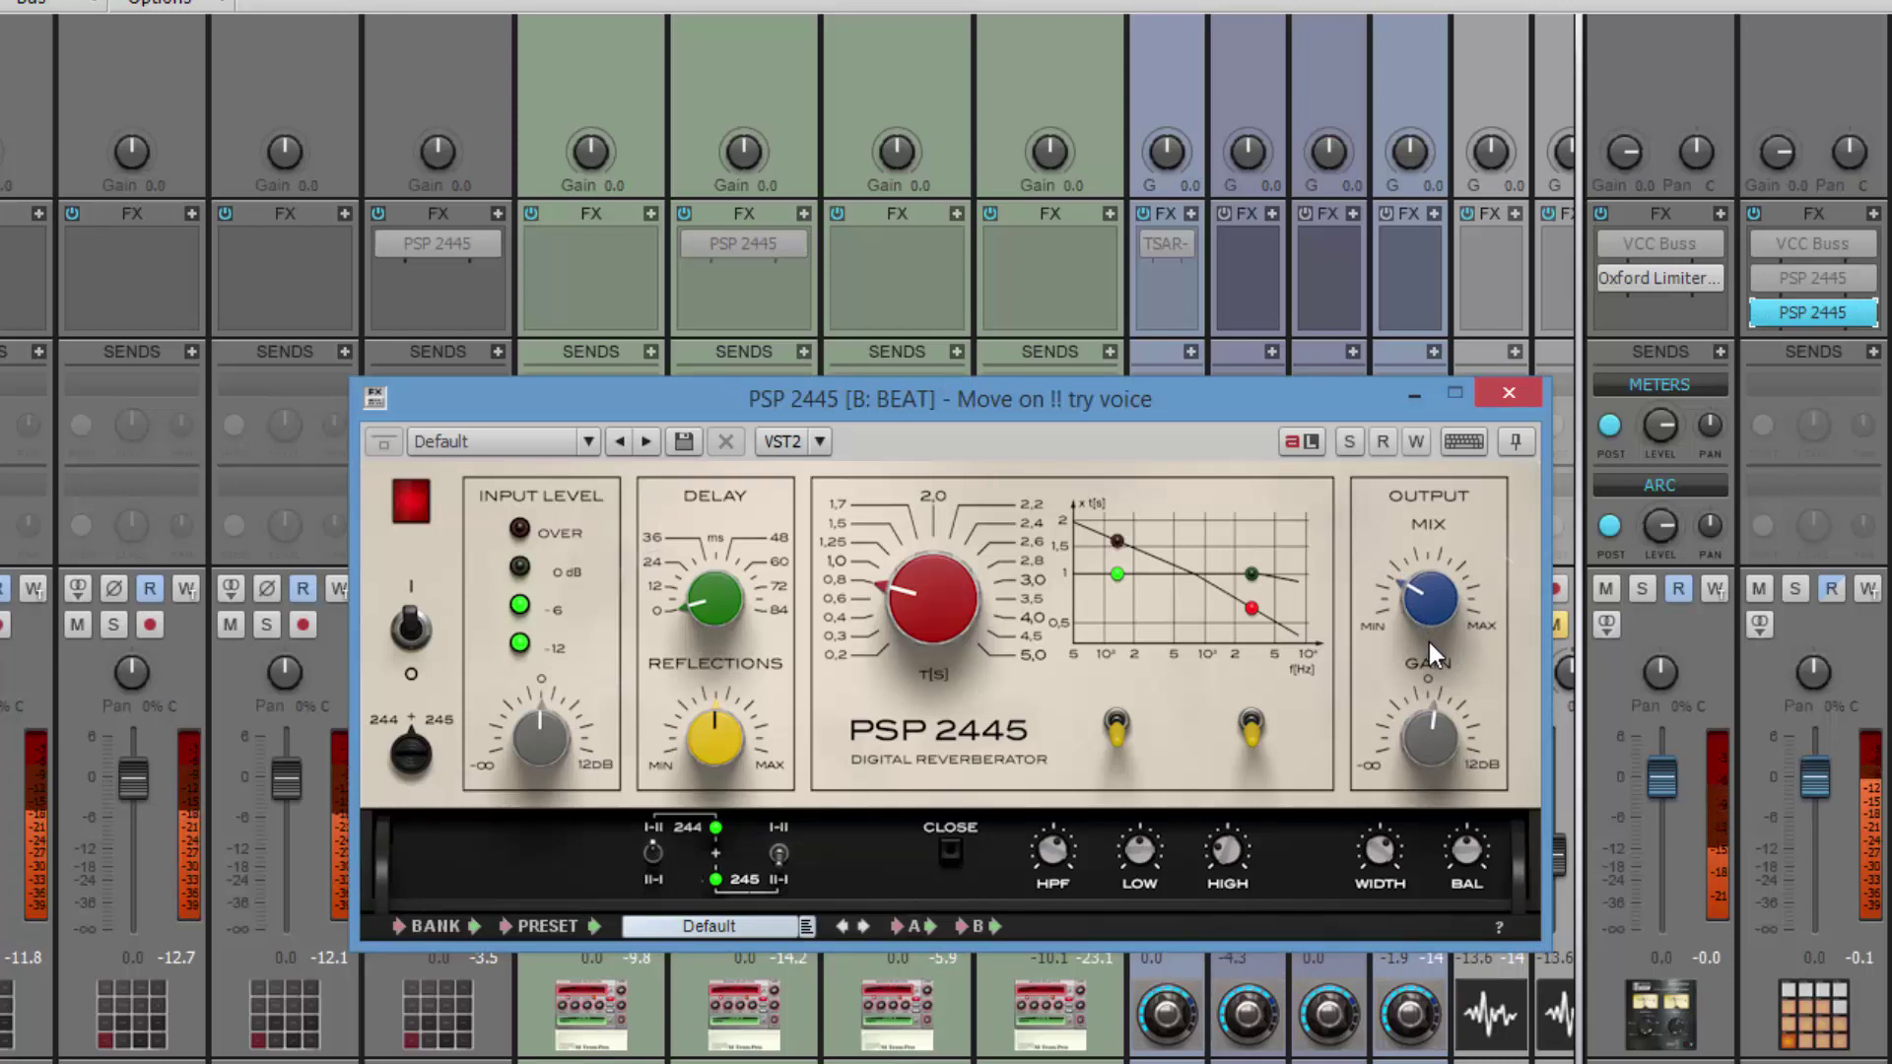
{"action": "left_click", "coordinate": [1759, 314]}
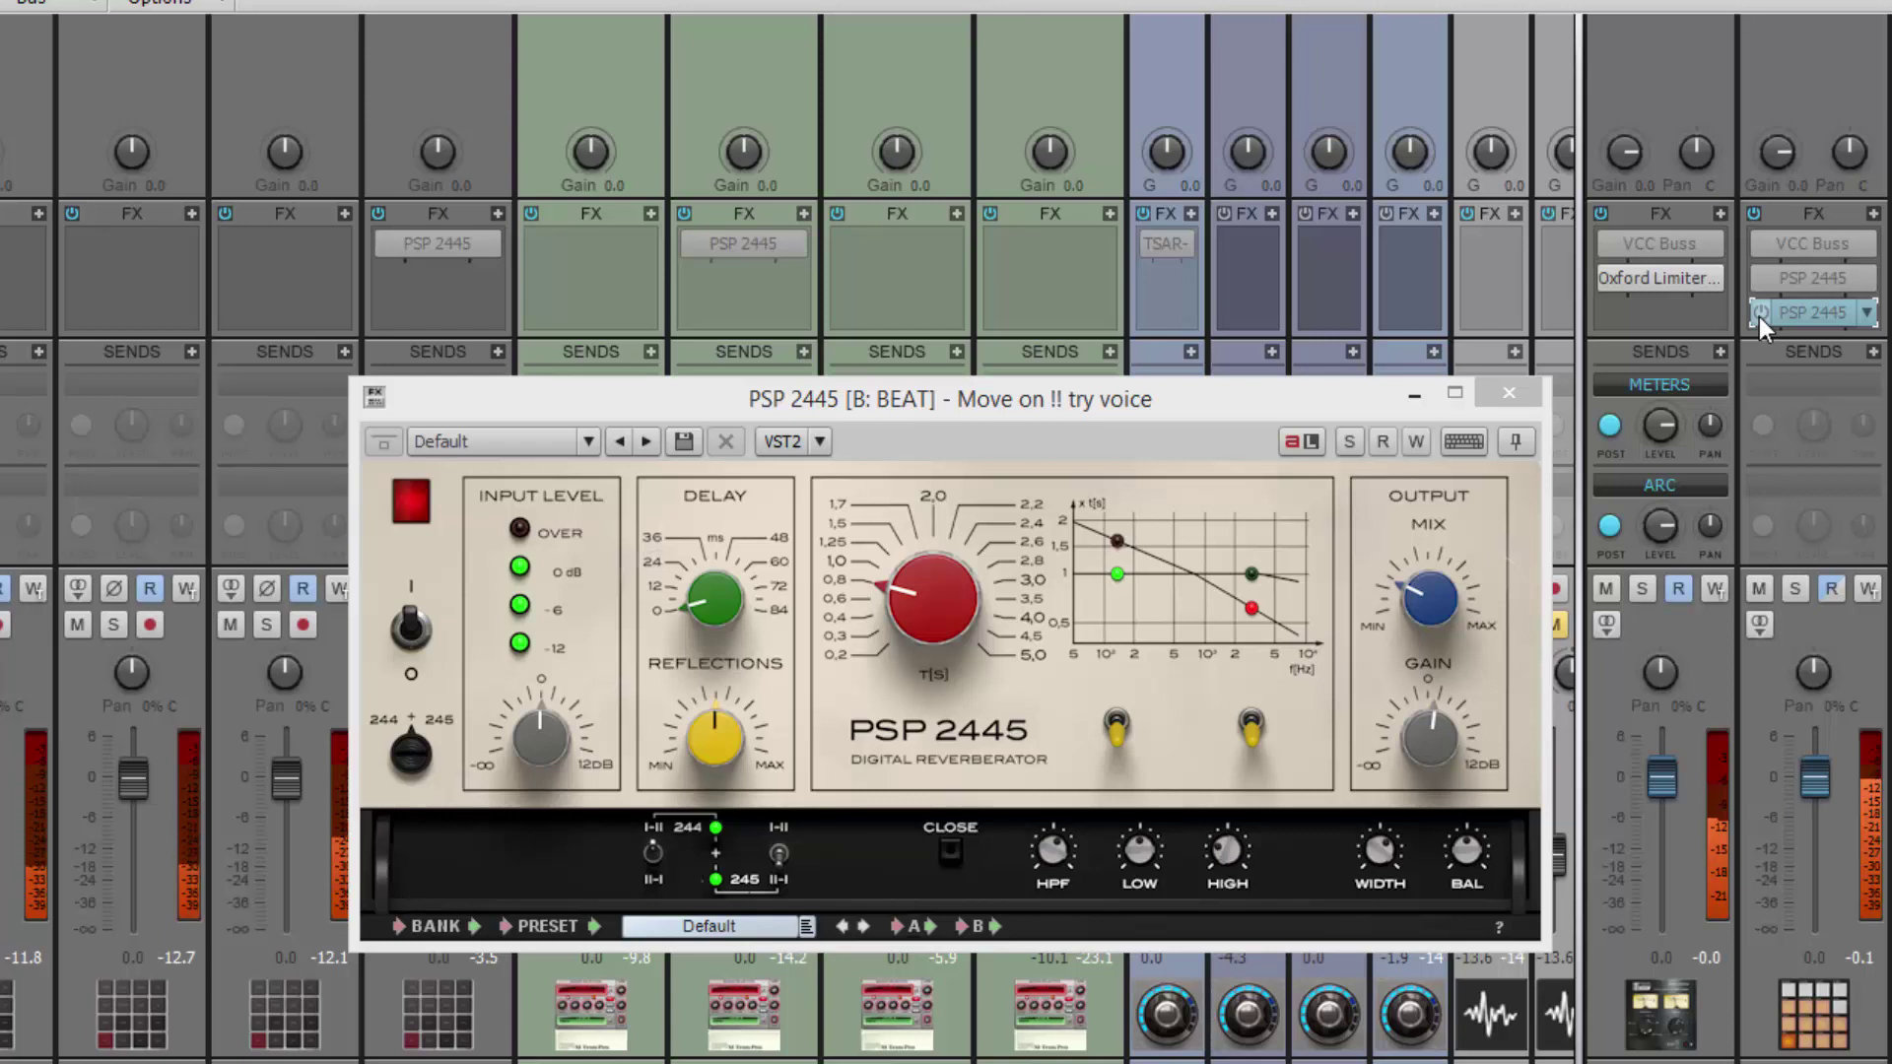
{"action": "left_click", "coordinate": [1759, 314]}
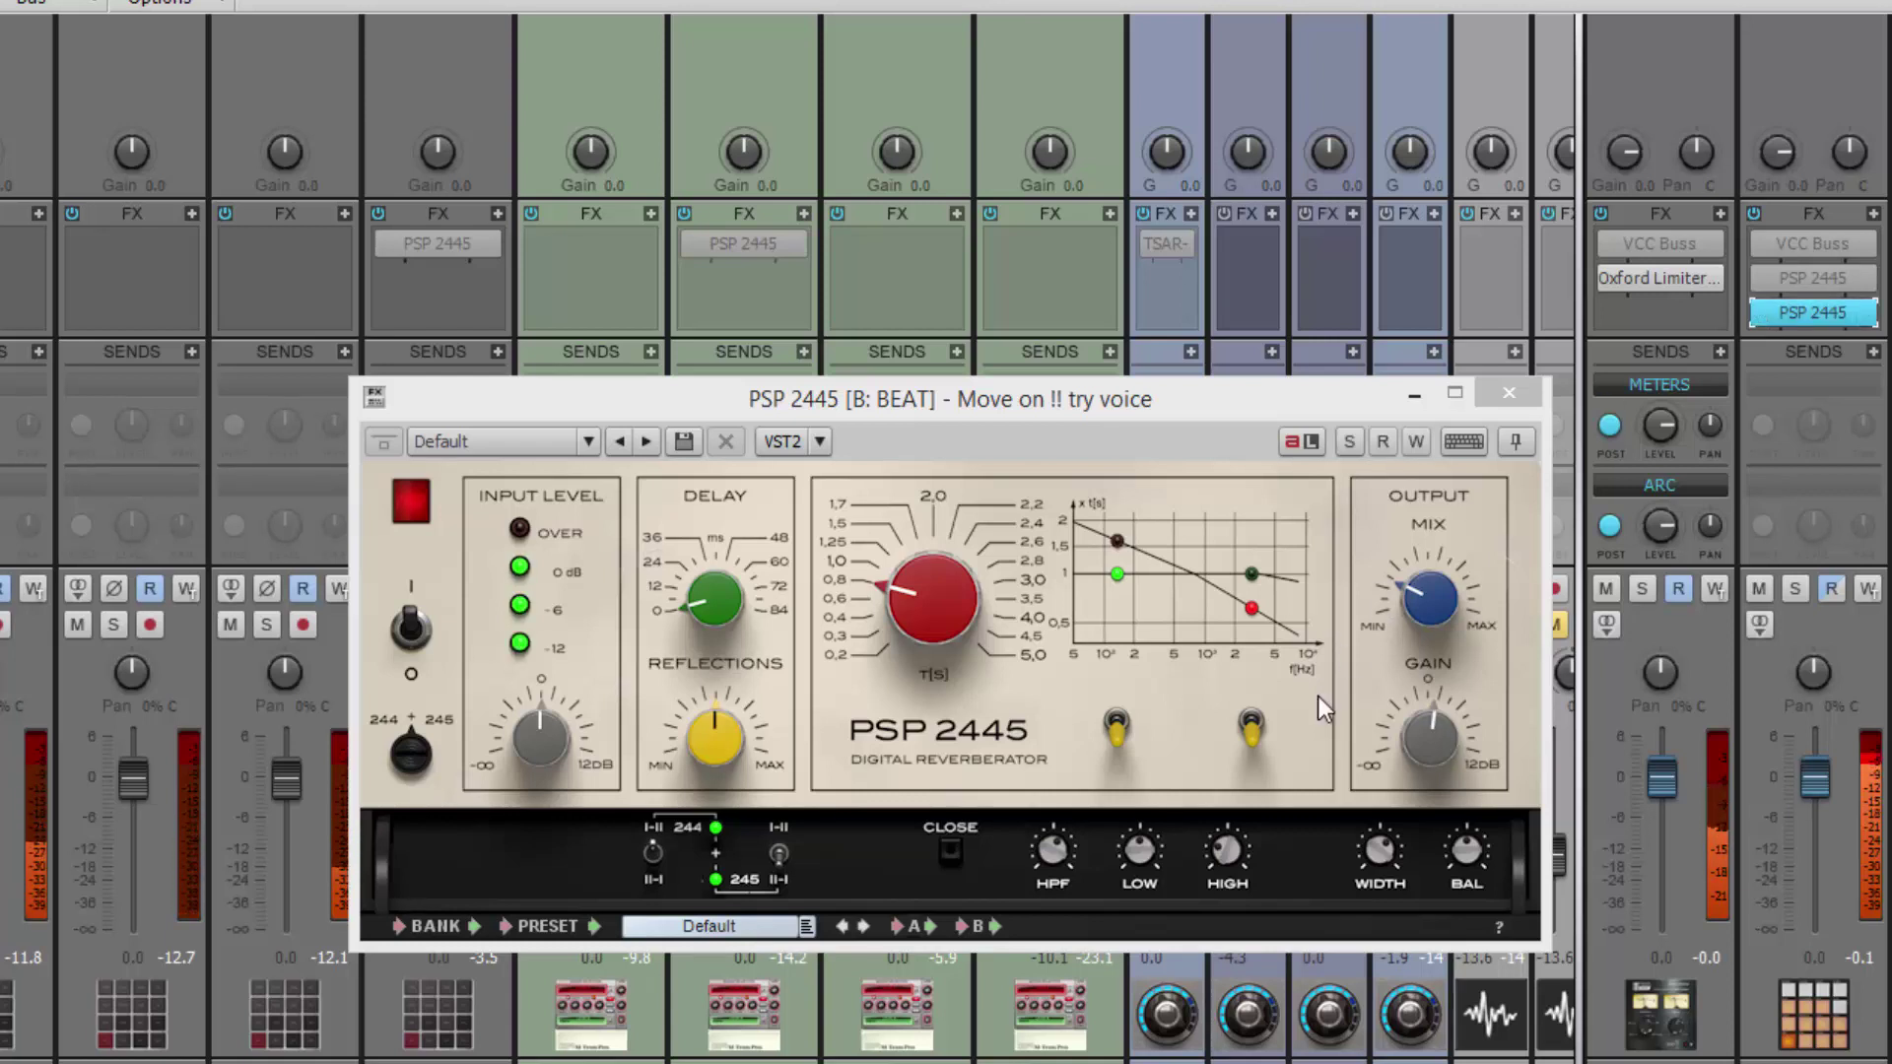
{"action": "left_click", "coordinate": [1508, 392]}
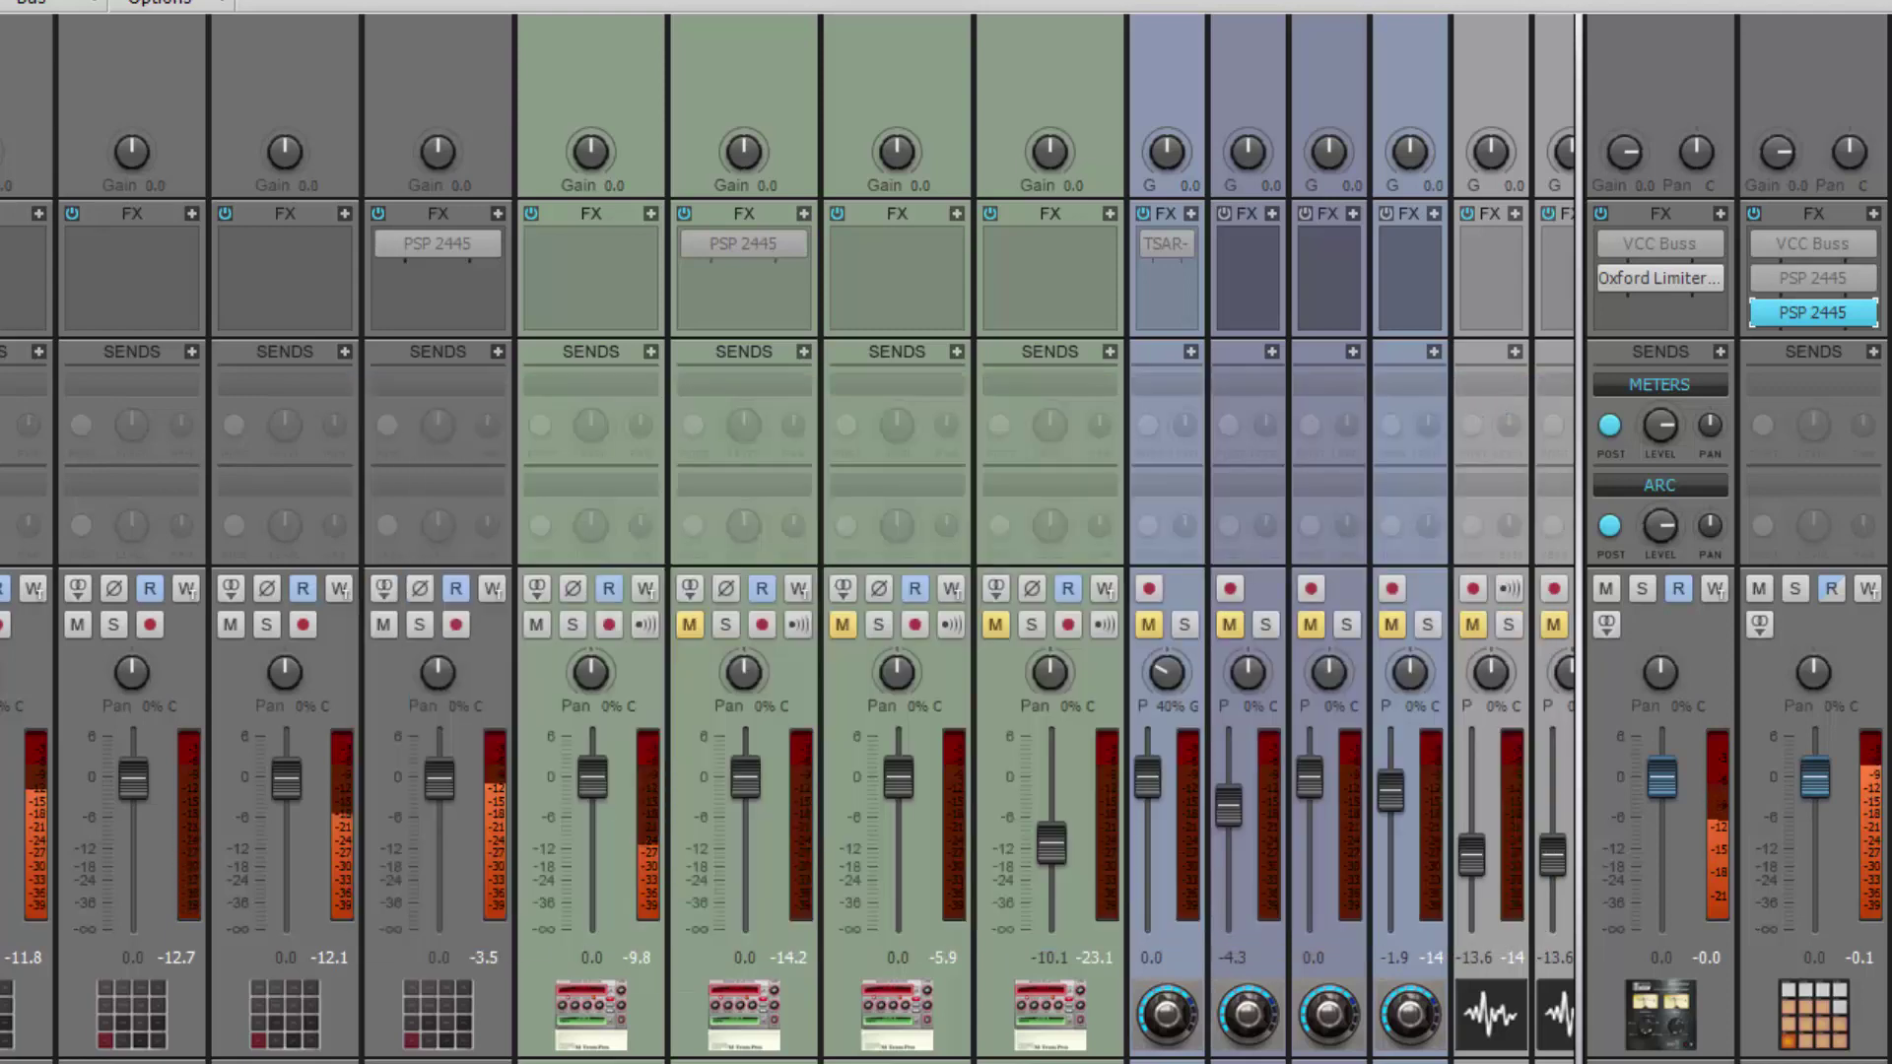
Solo the BASS lin + Arpg track, insert a new PSP 2445 stereo reverb on it and place its window clear of the track's effects
{"action": "scroll", "coordinate": [1222, 730], "scroll_direction": "right", "scroll_amount": 5}
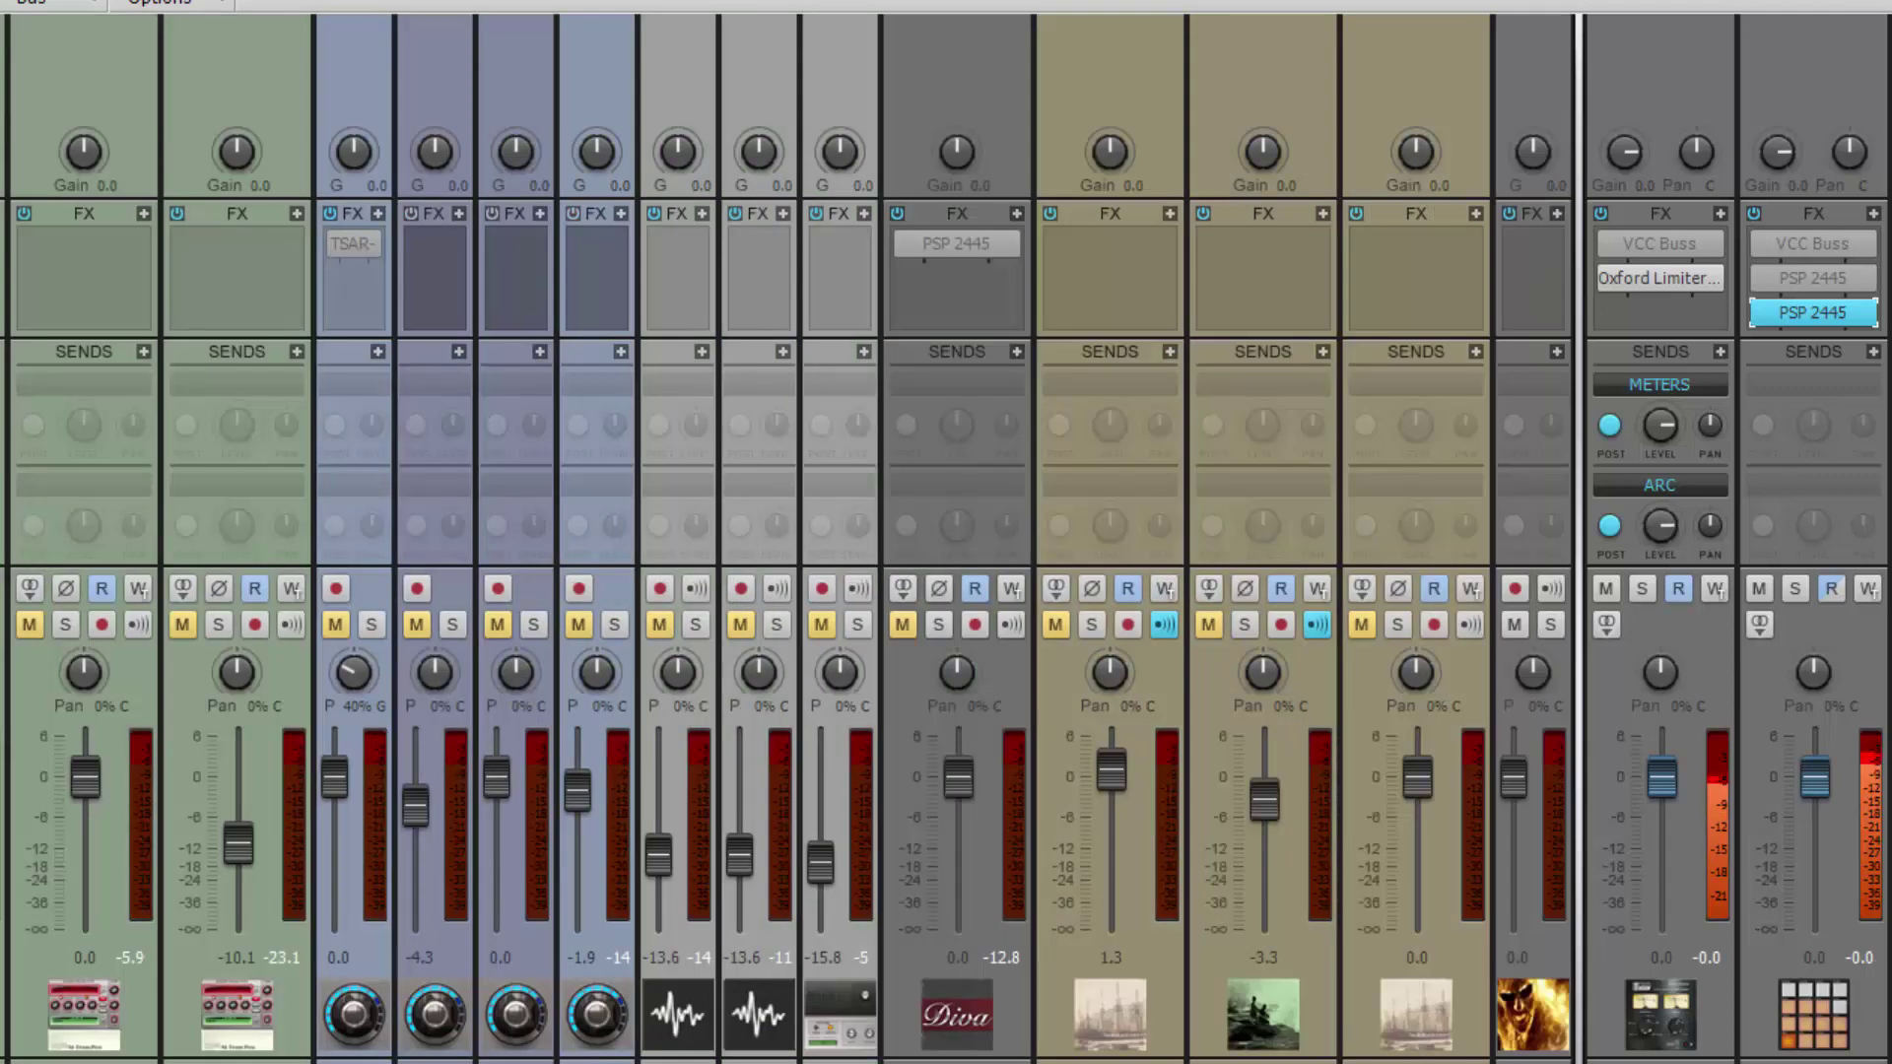
{"action": "left_click", "coordinate": [902, 624]}
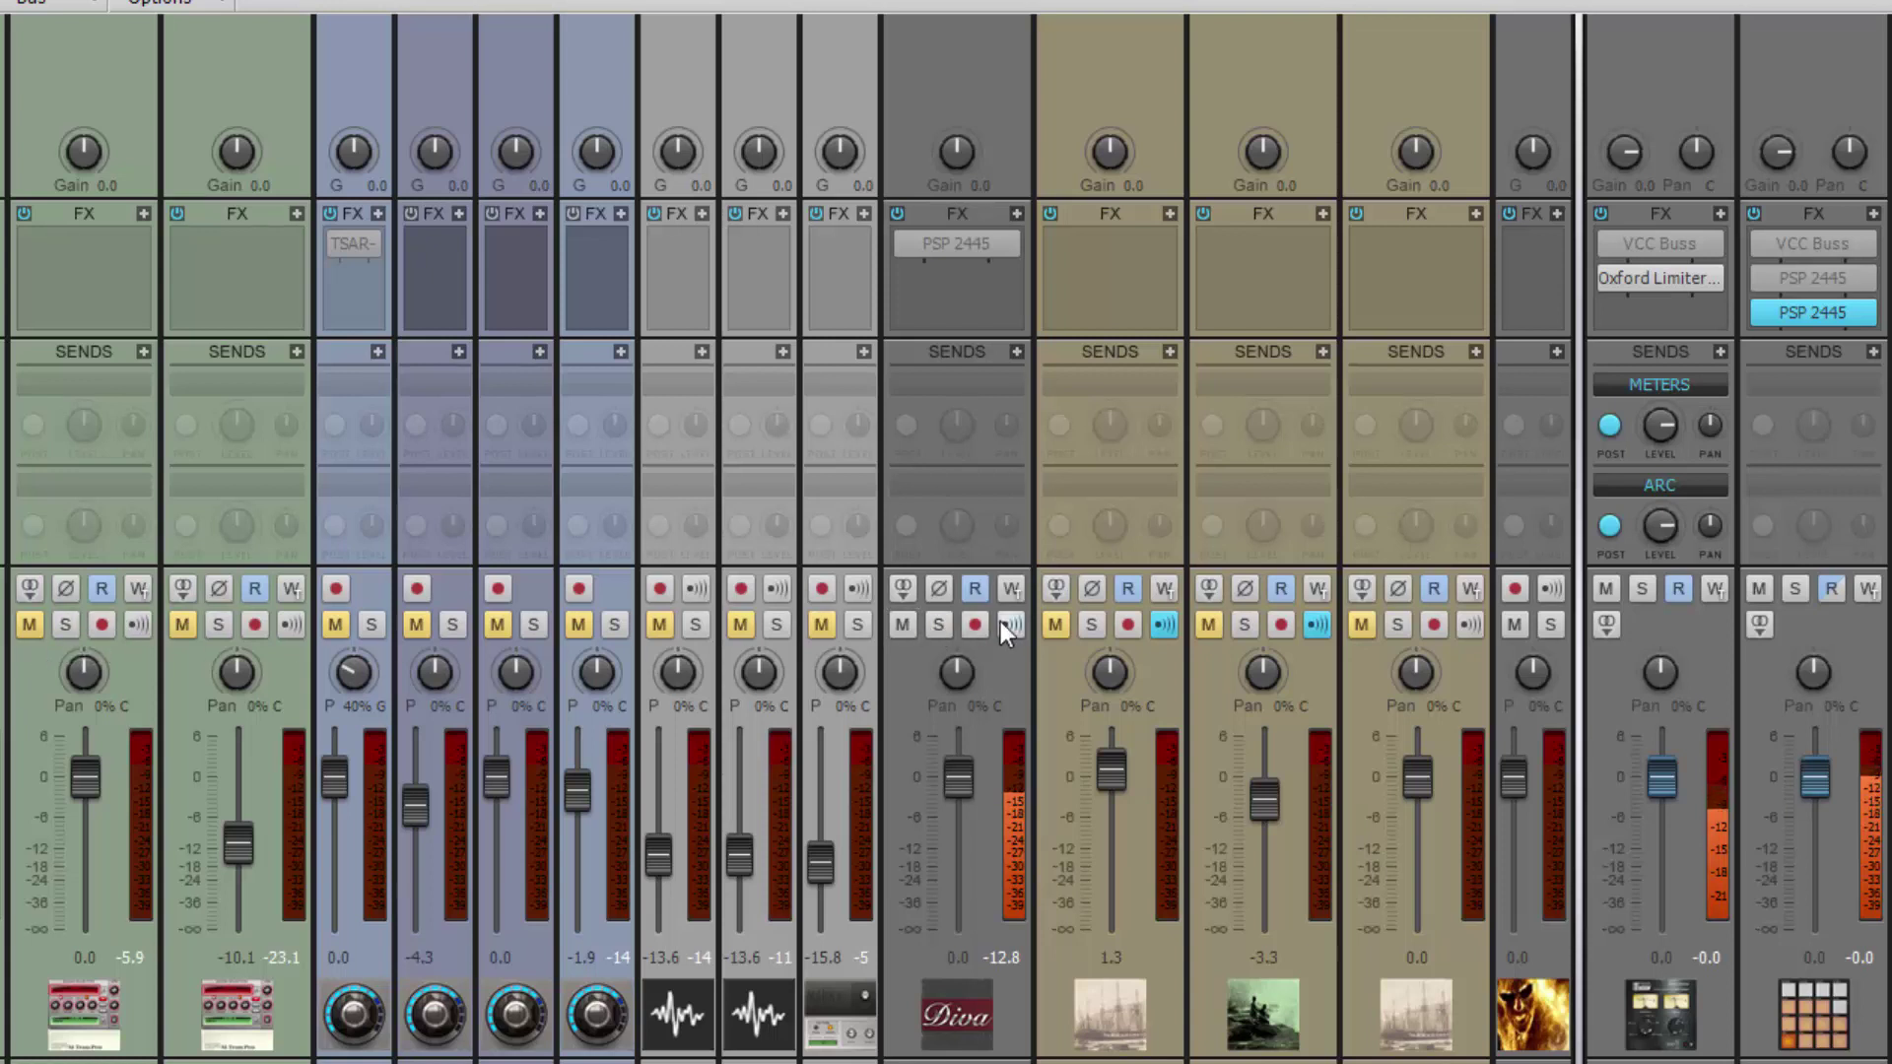
{"action": "left_click", "coordinate": [938, 626]}
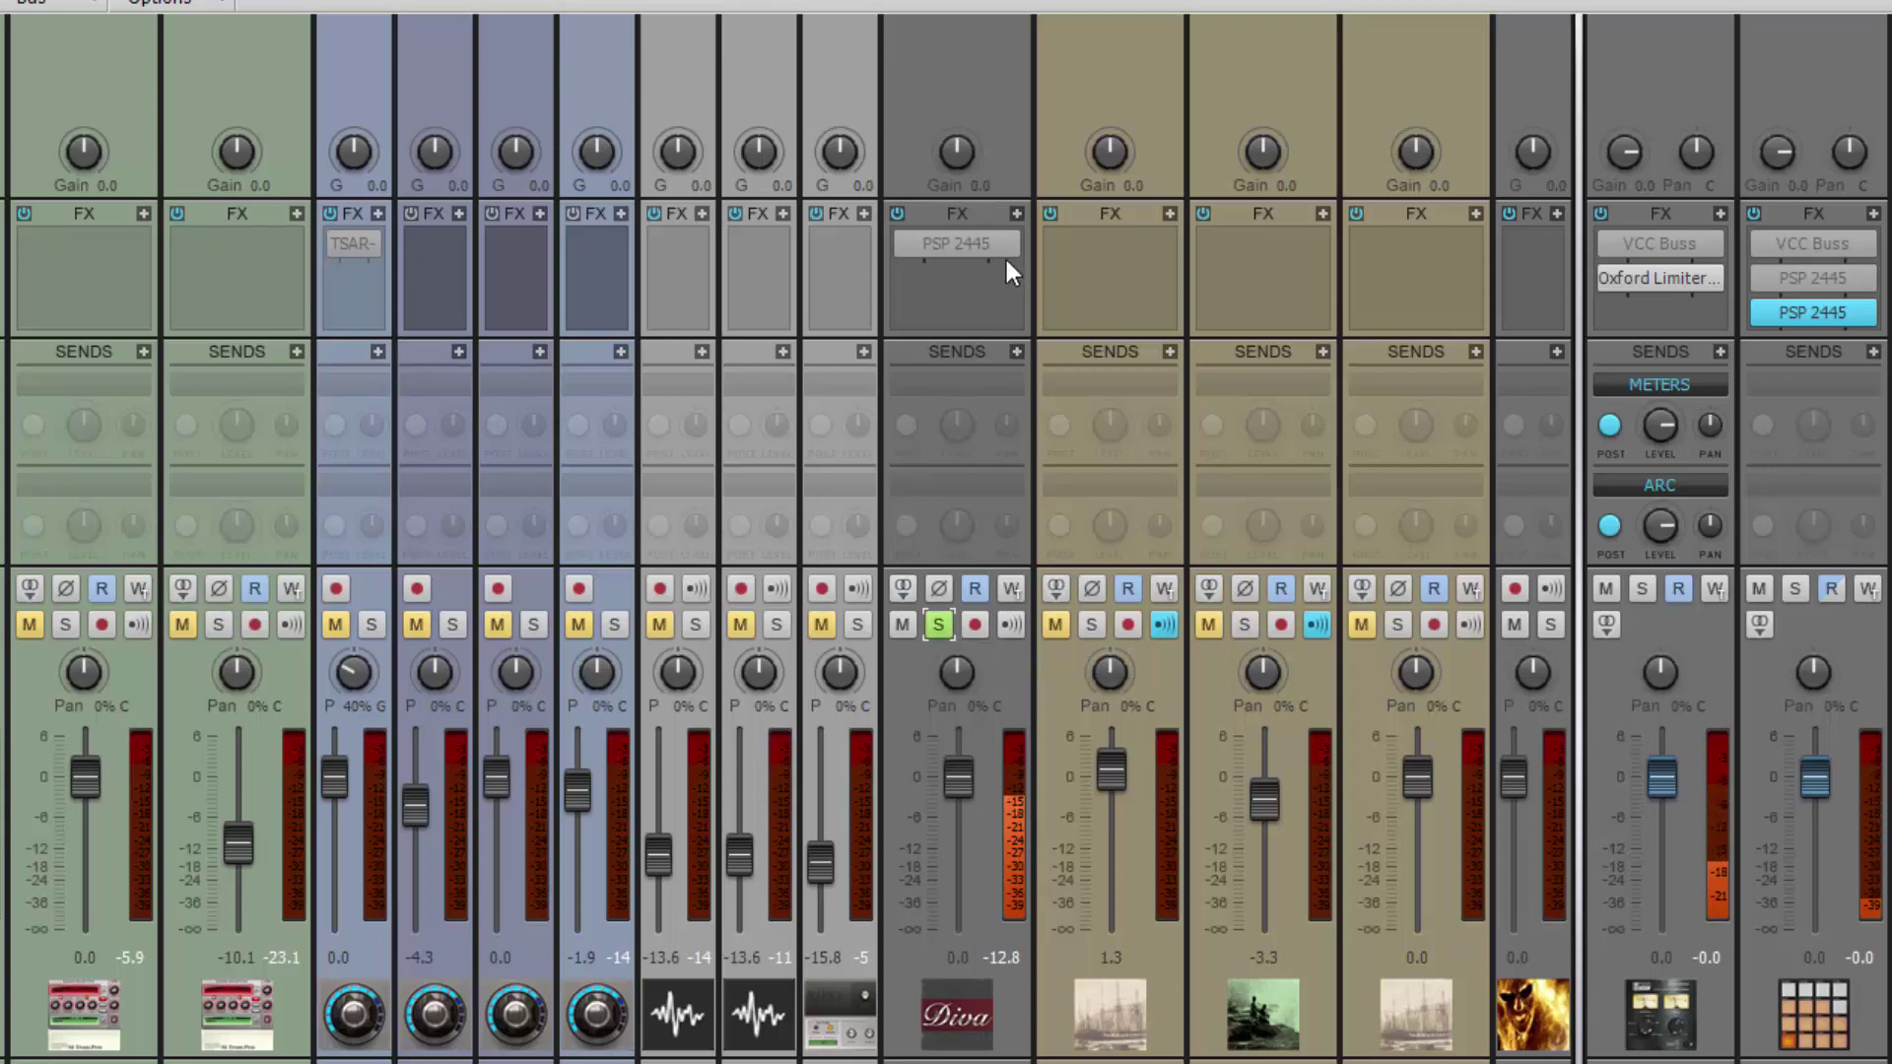
{"action": "left_click", "coordinate": [1015, 214]}
{"action": "mouse_move", "coordinate": [1137, 239]}
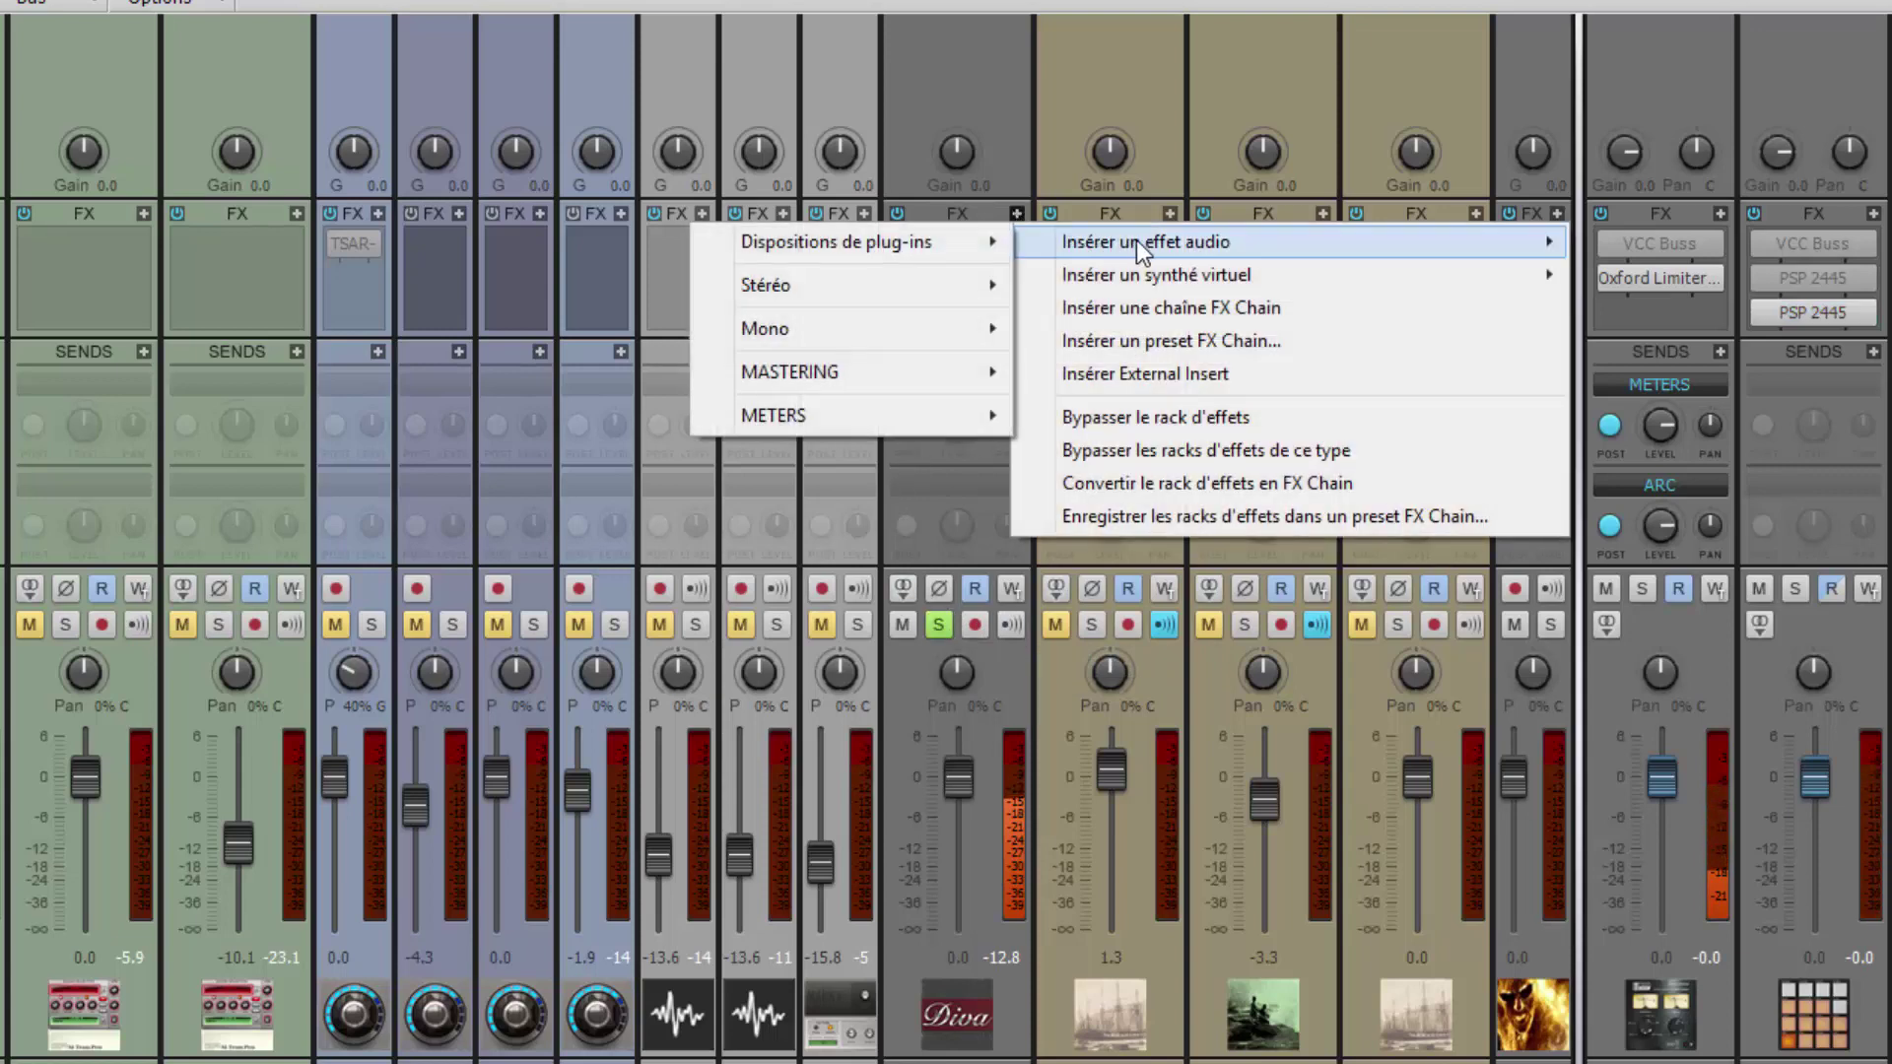
{"action": "mouse_move", "coordinate": [964, 299]}
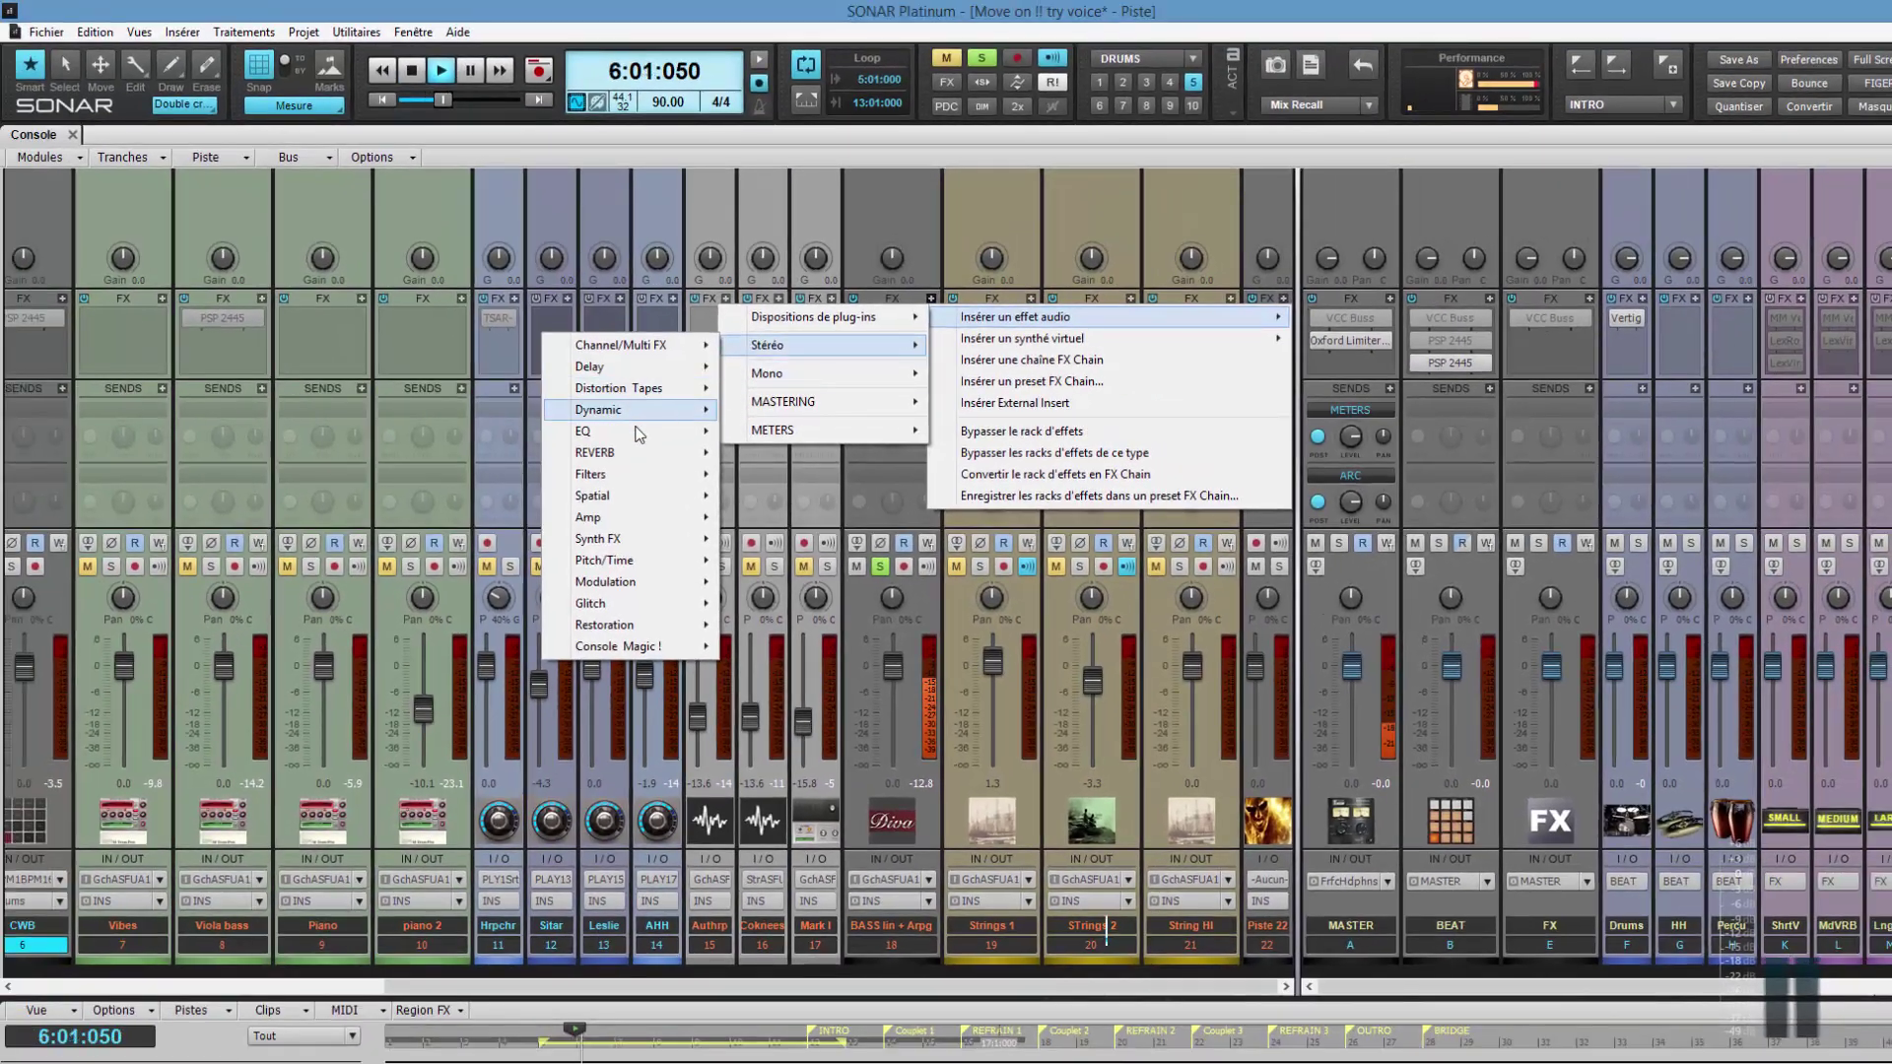
{"action": "mouse_move", "coordinate": [640, 455]}
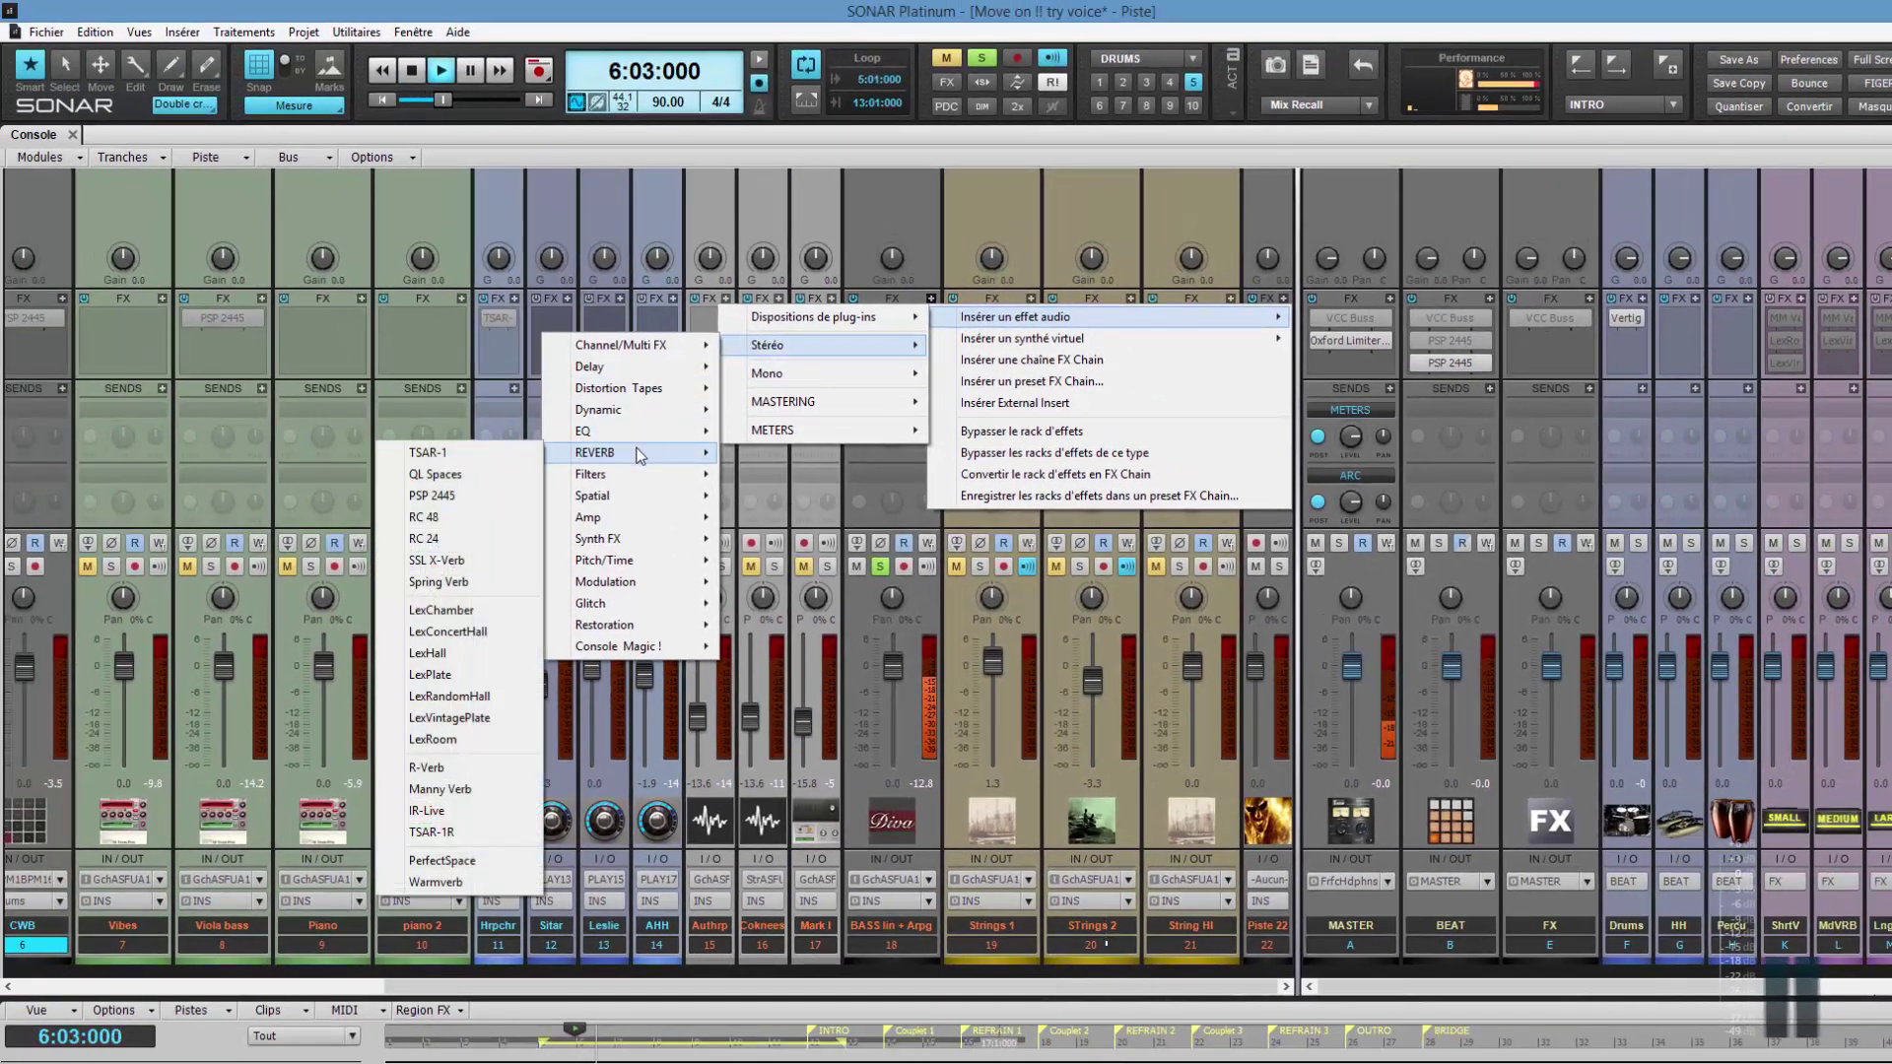
{"action": "left_click", "coordinate": [477, 494]}
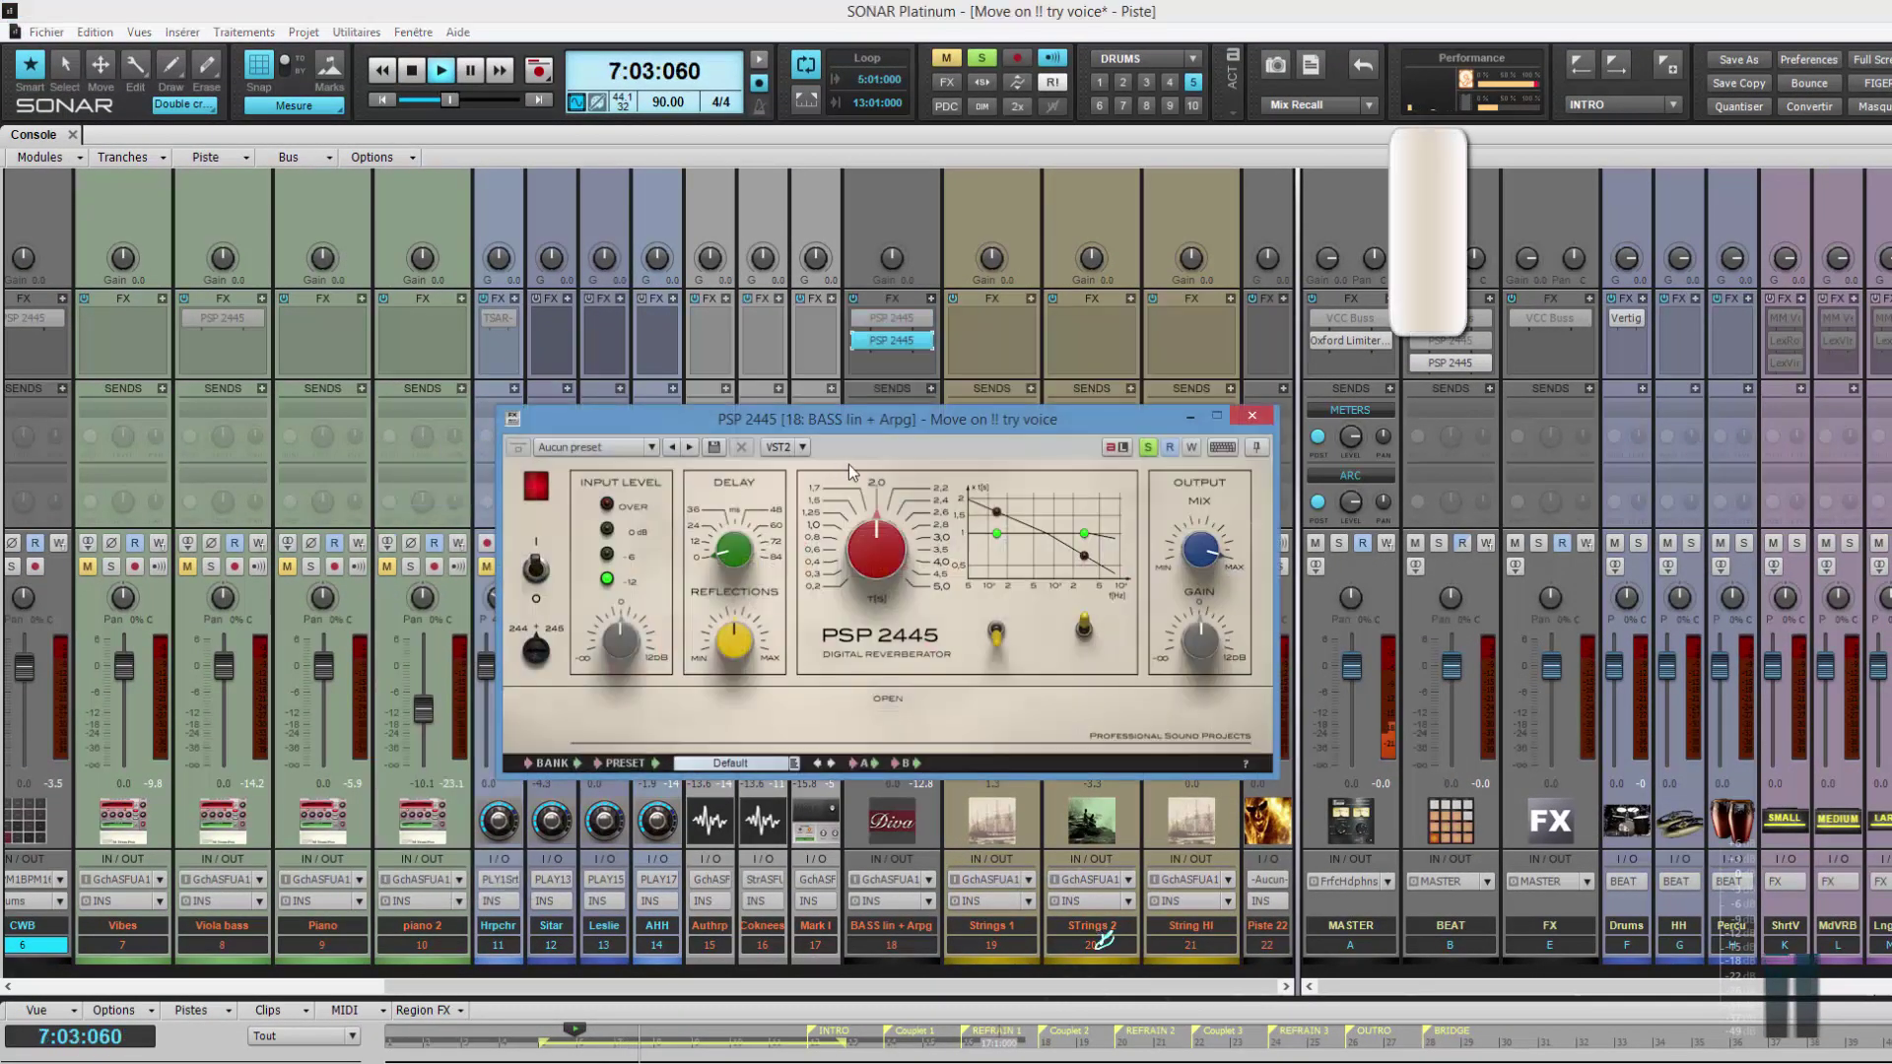
{"action": "left_click_drag", "start_coordinate": [931, 429], "coordinate": [667, 494]}
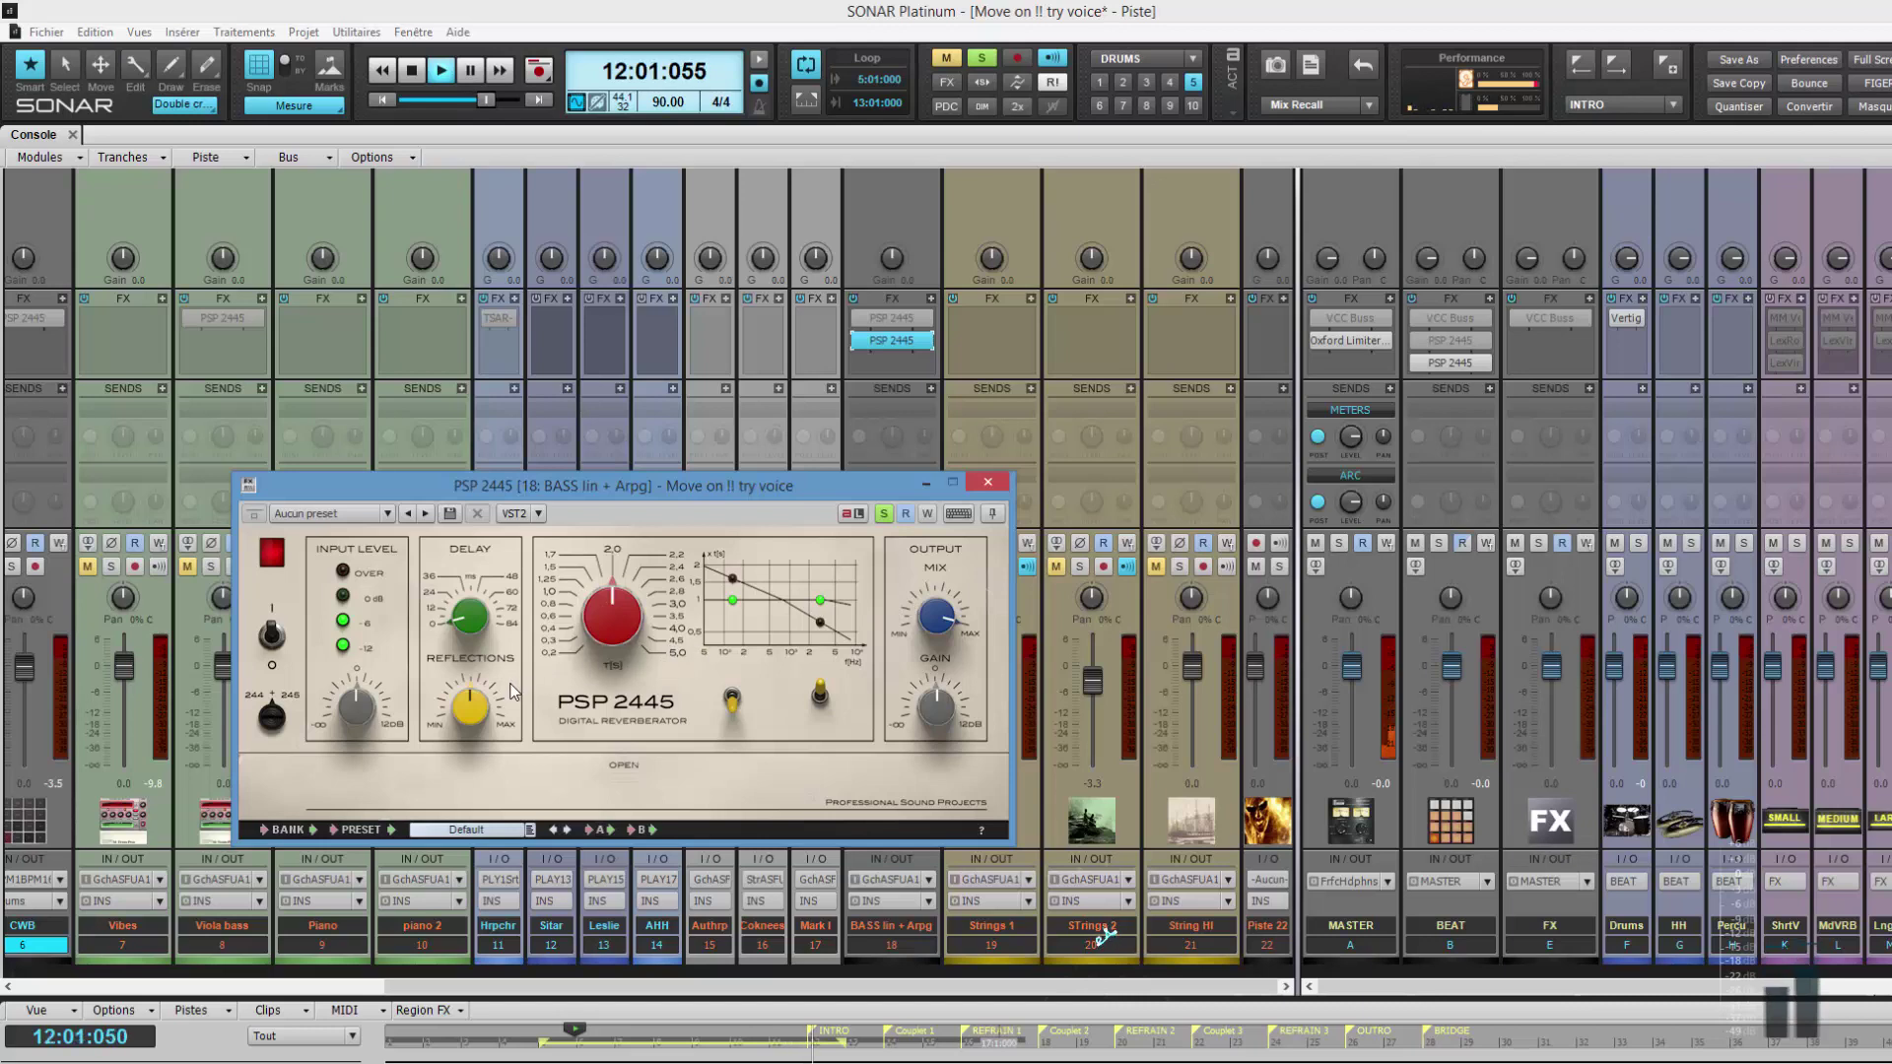
Shorten the bass reverb's time to about 0.6 s and switch its algorithm to 245 only
{"action": "scroll", "coordinate": [610, 620], "scroll_direction": "down", "scroll_amount": 6}
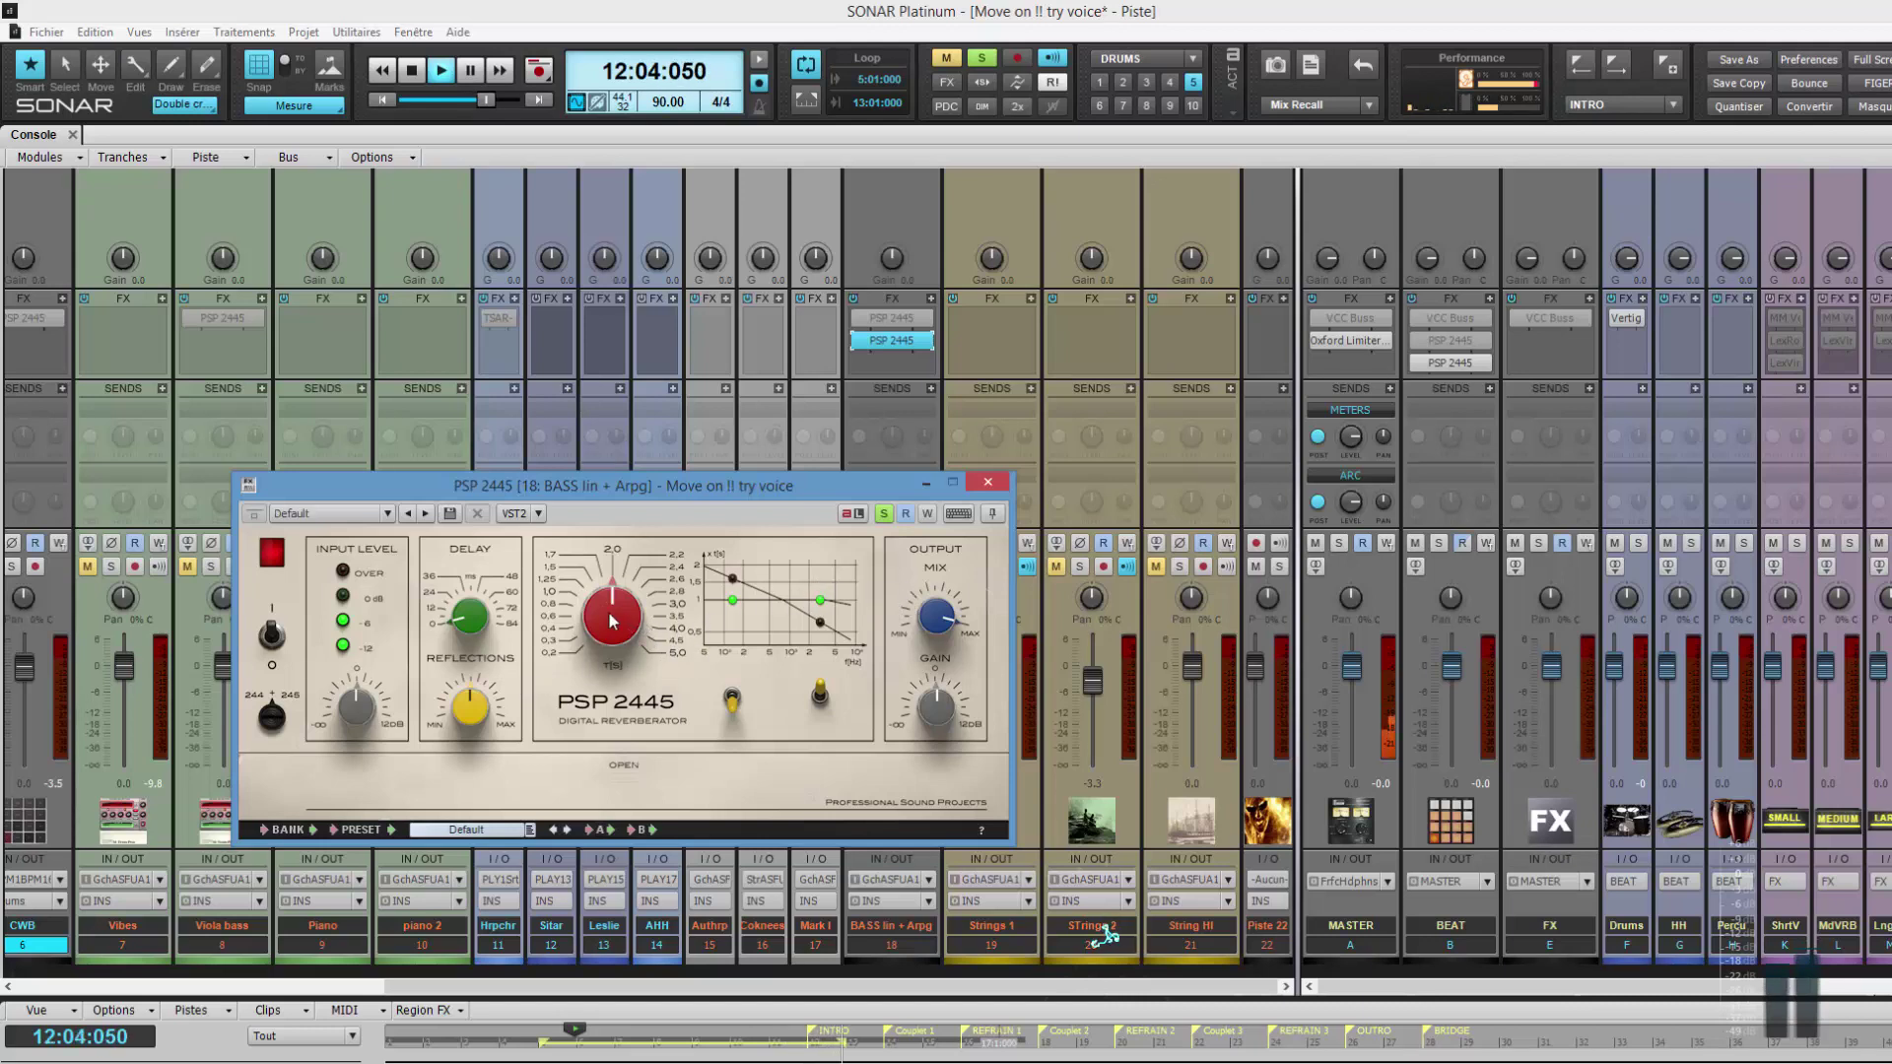
{"action": "scroll", "coordinate": [608, 606], "scroll_direction": "down", "scroll_amount": 1}
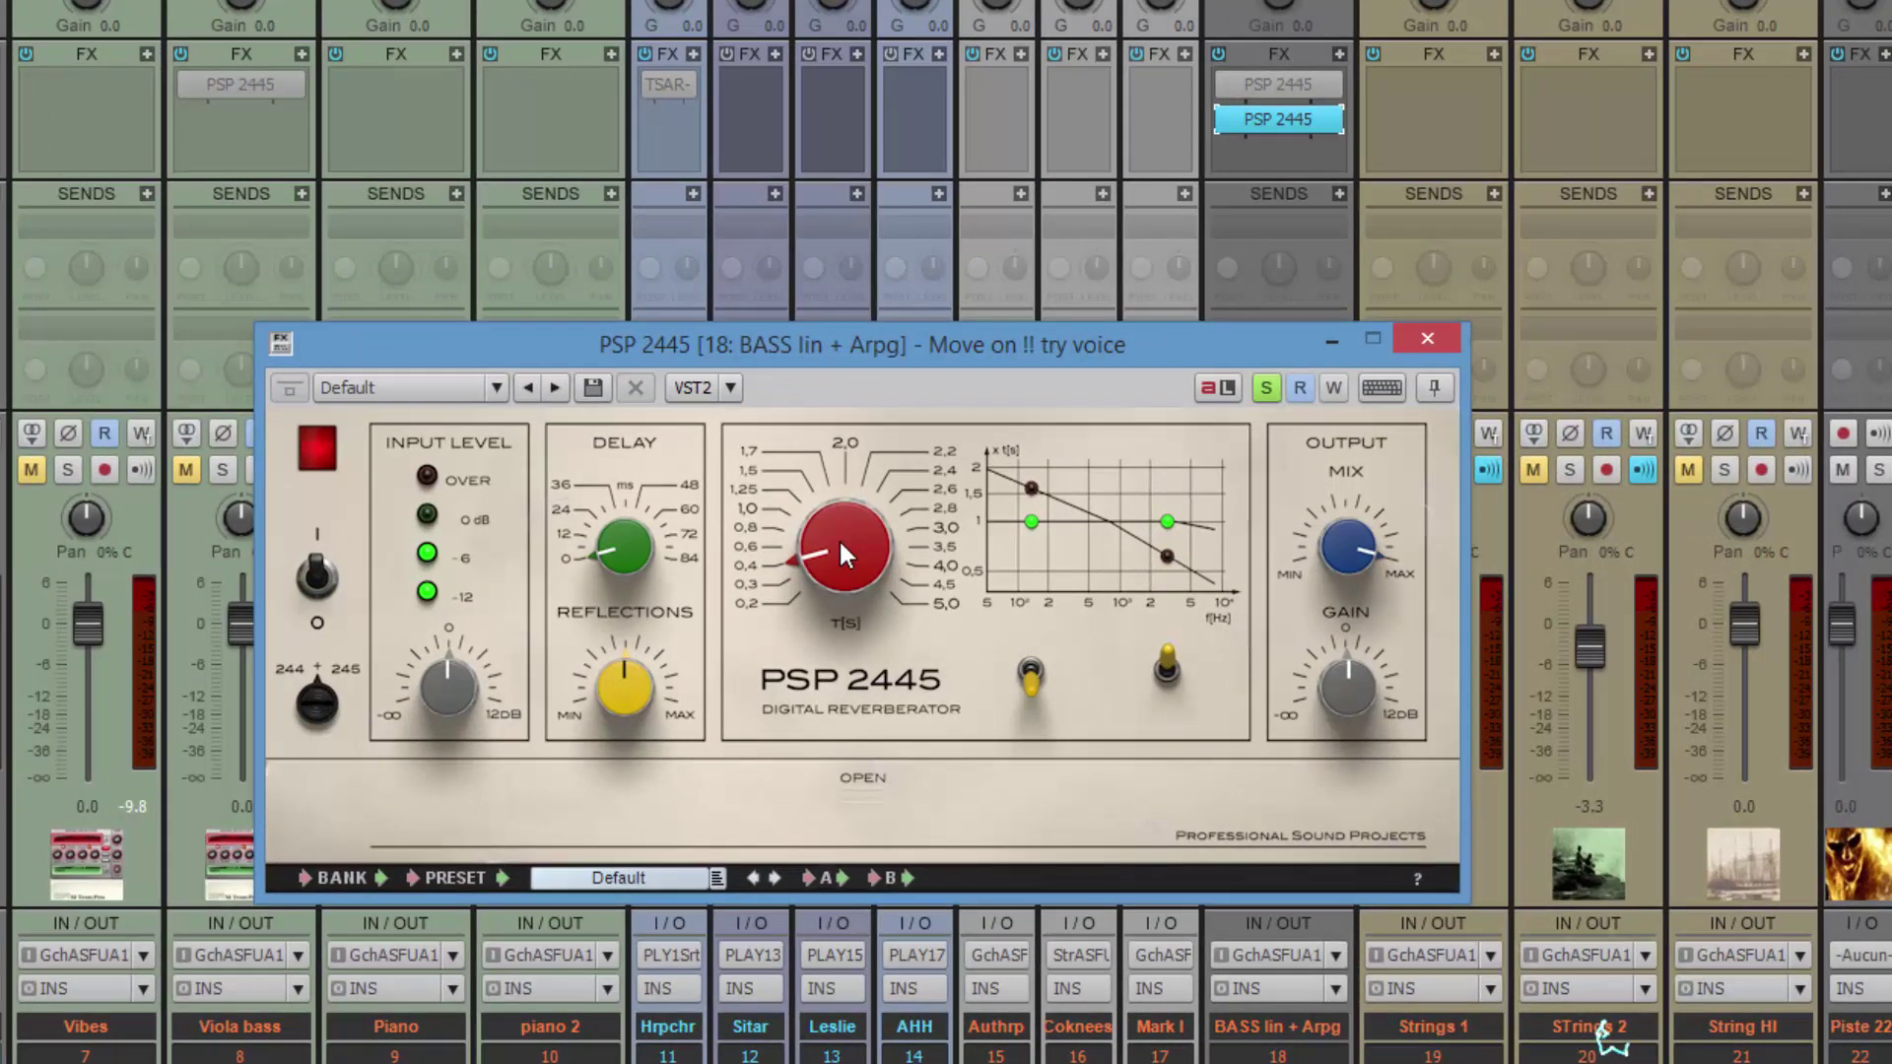
{"action": "scroll", "coordinate": [837, 538], "scroll_direction": "up", "scroll_amount": 8}
{"action": "scroll", "coordinate": [841, 543], "scroll_direction": "up", "scroll_amount": 3}
{"action": "scroll", "coordinate": [837, 538], "scroll_direction": "down", "scroll_amount": 3}
{"action": "left_click", "coordinate": [317, 702]}
Try the shorter high-frequency and longer low-frequency decay on the bass reverb, and return both switches to their previous positions
{"action": "left_click", "coordinate": [1166, 674]}
{"action": "left_click", "coordinate": [1030, 671]}
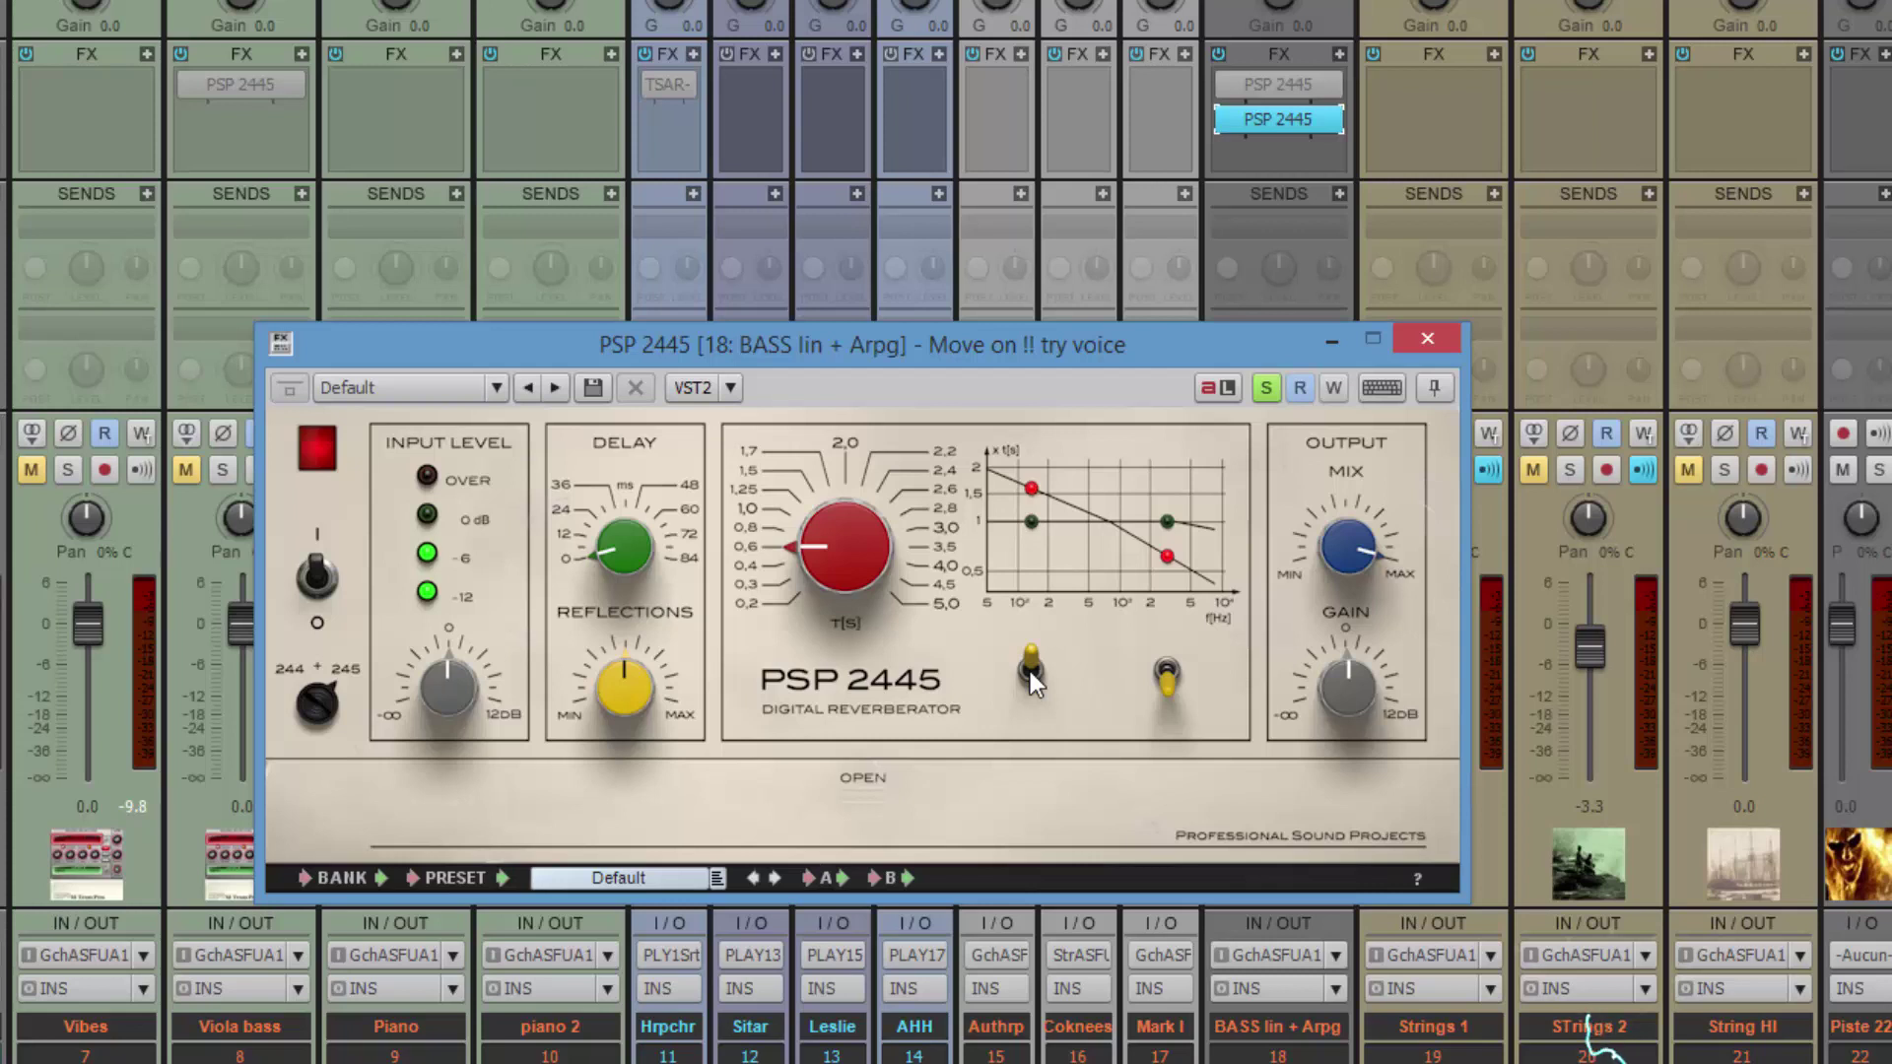
{"action": "left_click", "coordinate": [1030, 671]}
{"action": "left_click", "coordinate": [1170, 660]}
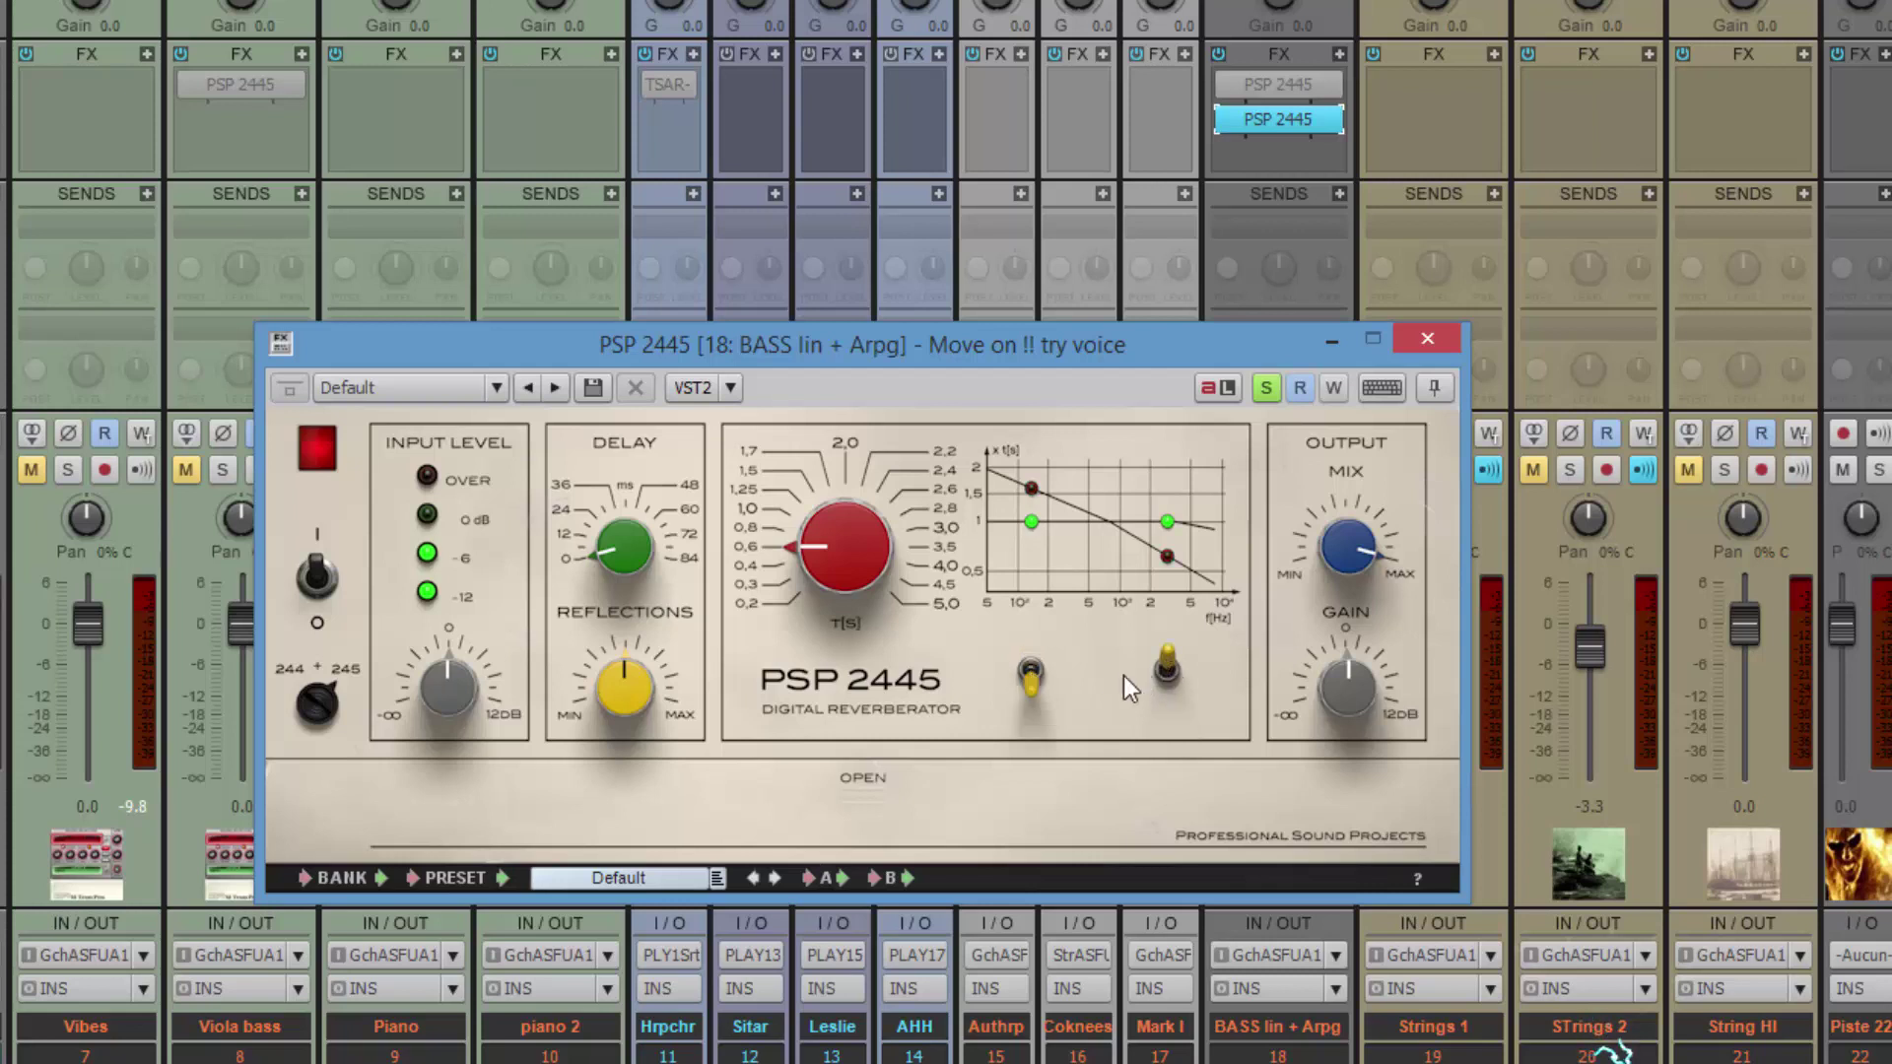
Reveal the bass reverb's extra controls, reduce its output mix to below half and raise its gain slightly
{"action": "left_click", "coordinate": [877, 778]}
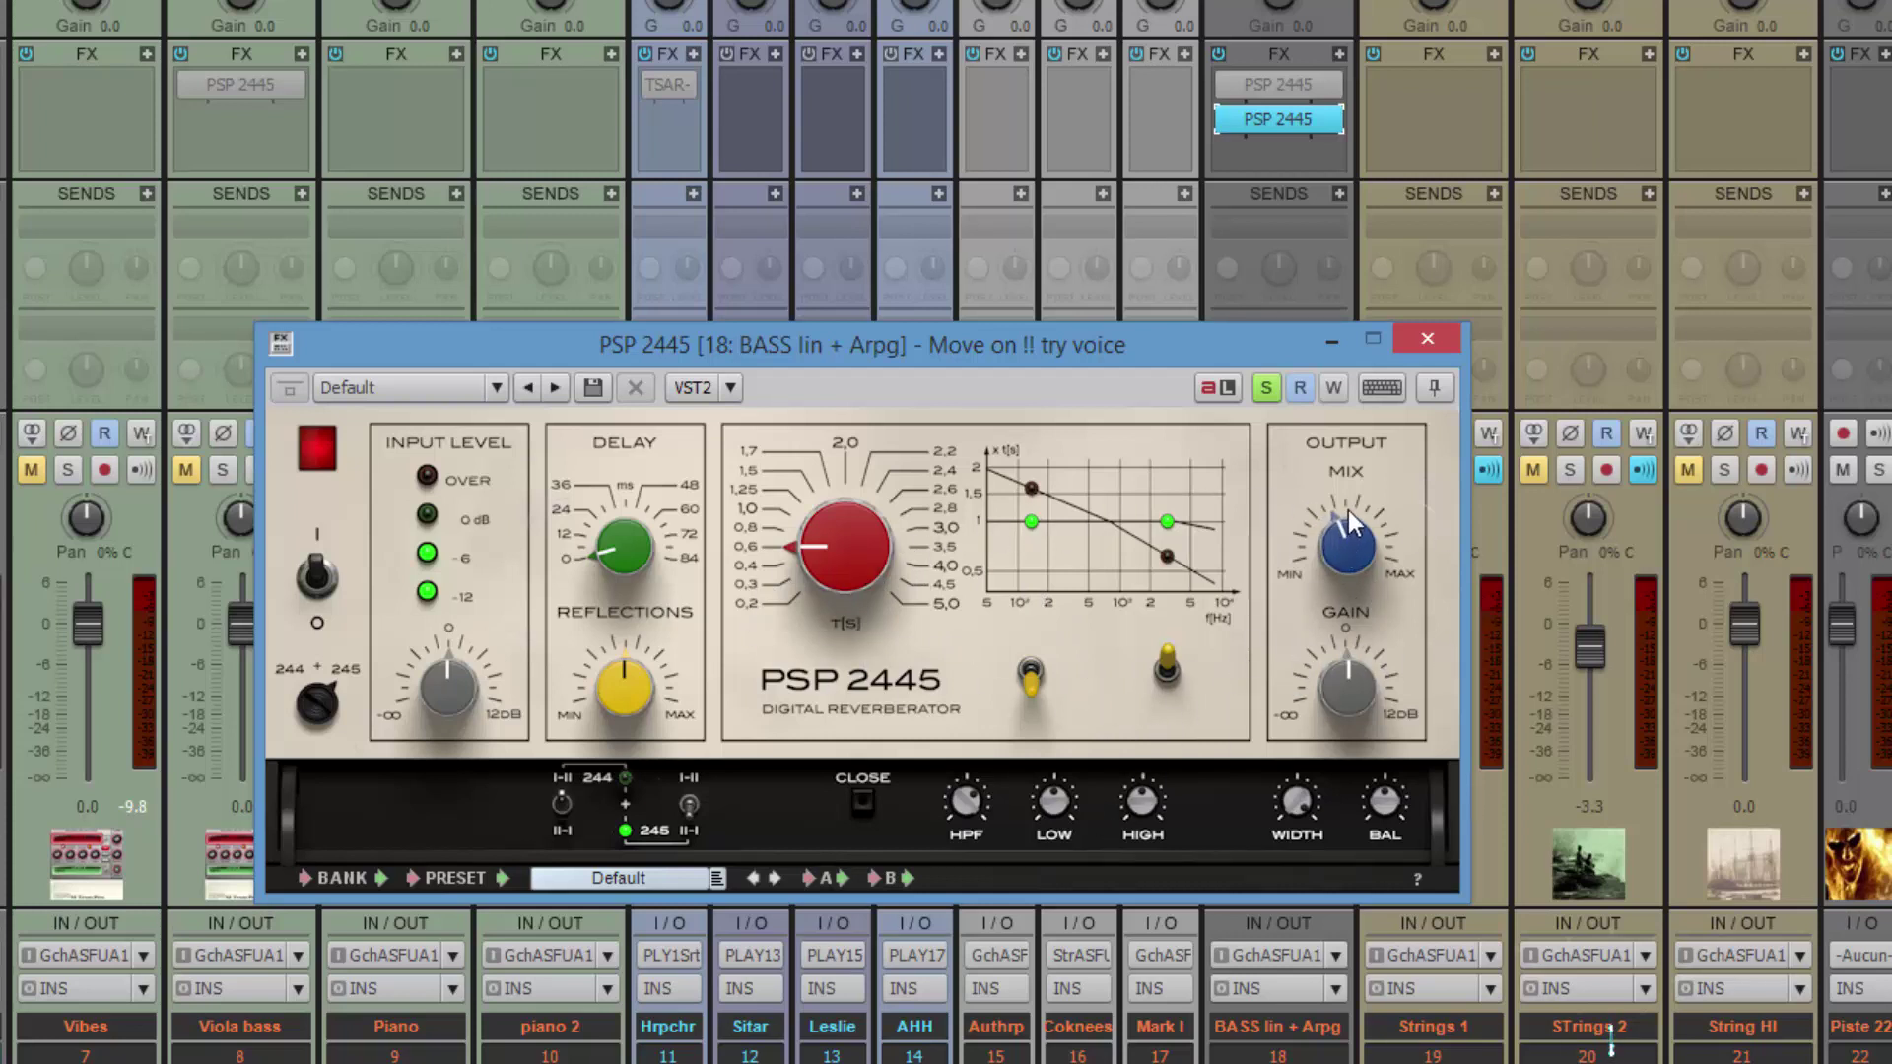
{"action": "left_click_drag", "start_coordinate": [1348, 511], "coordinate": [1354, 495]}
{"action": "left_click_drag", "start_coordinate": [1356, 552], "coordinate": [1384, 690]}
Compare the soloed bass with its reverb bypassed and active while checking the output gain, and release the solo
{"action": "left_click", "coordinate": [1220, 119]}
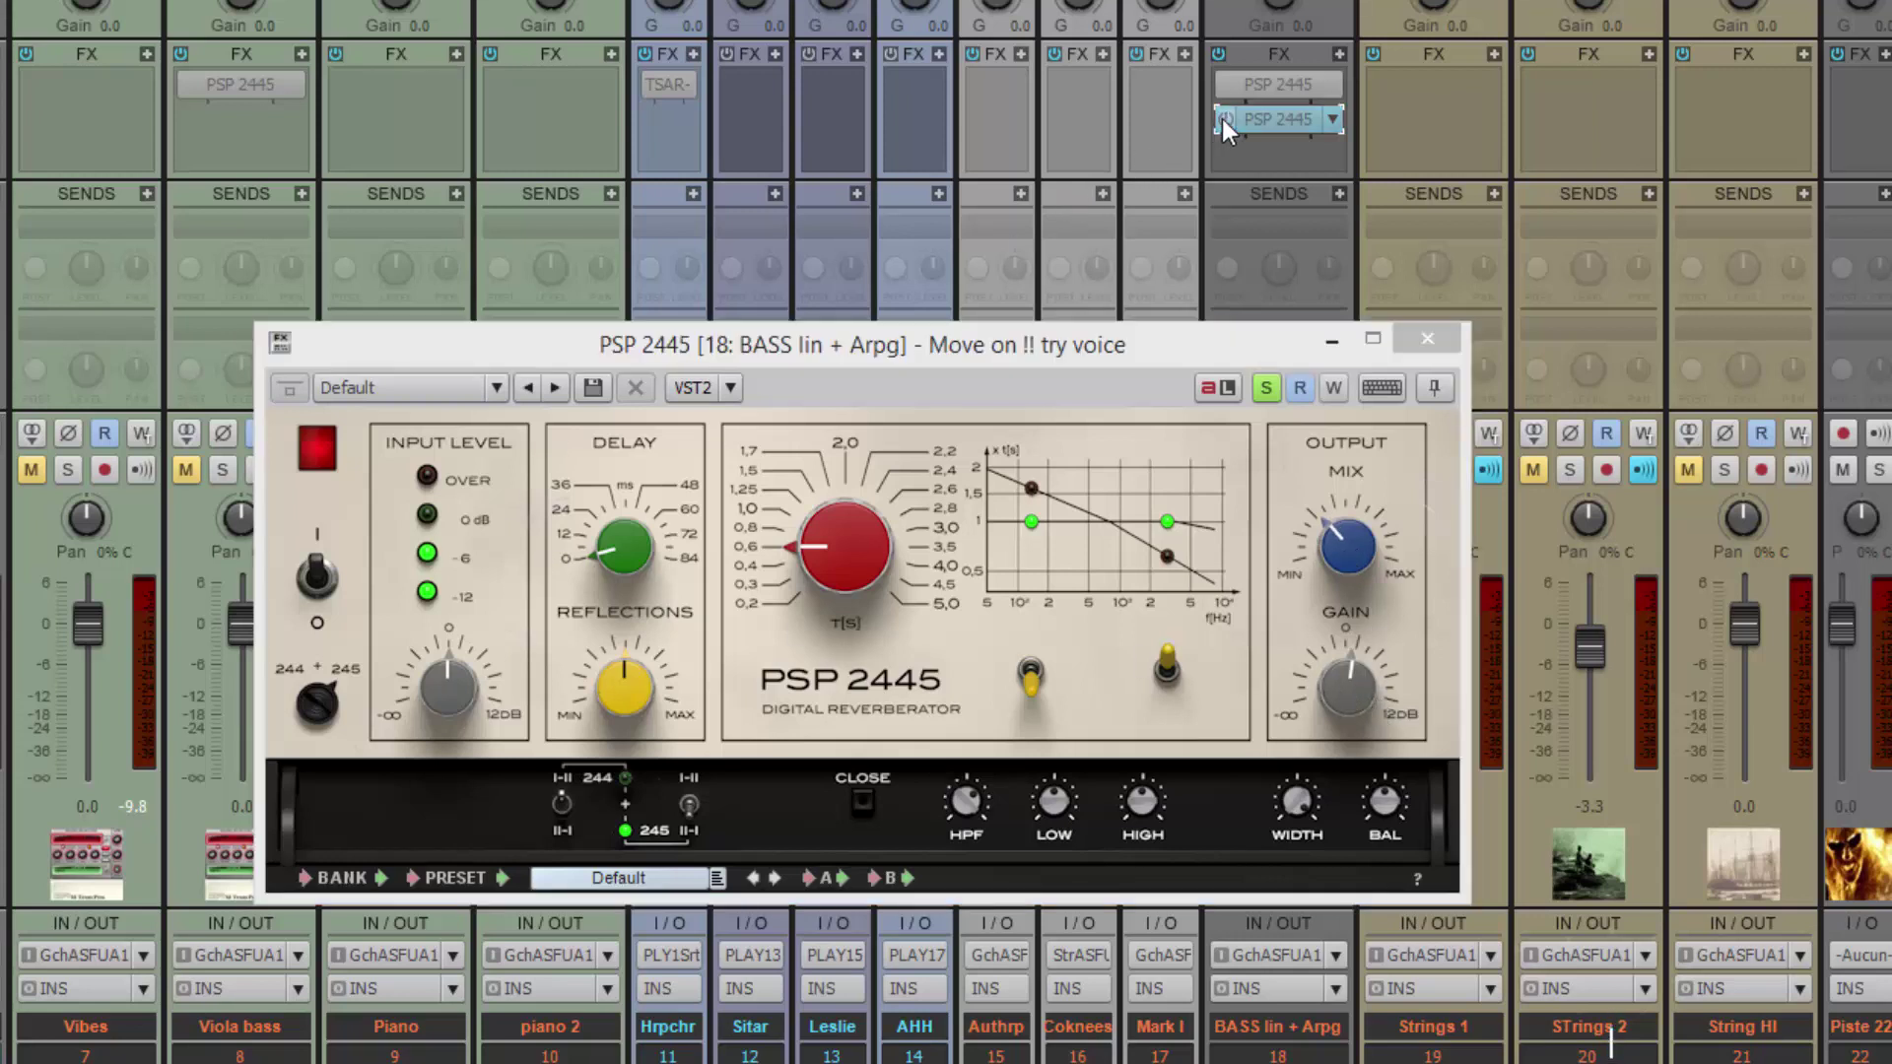
{"action": "left_click", "coordinate": [1345, 665]}
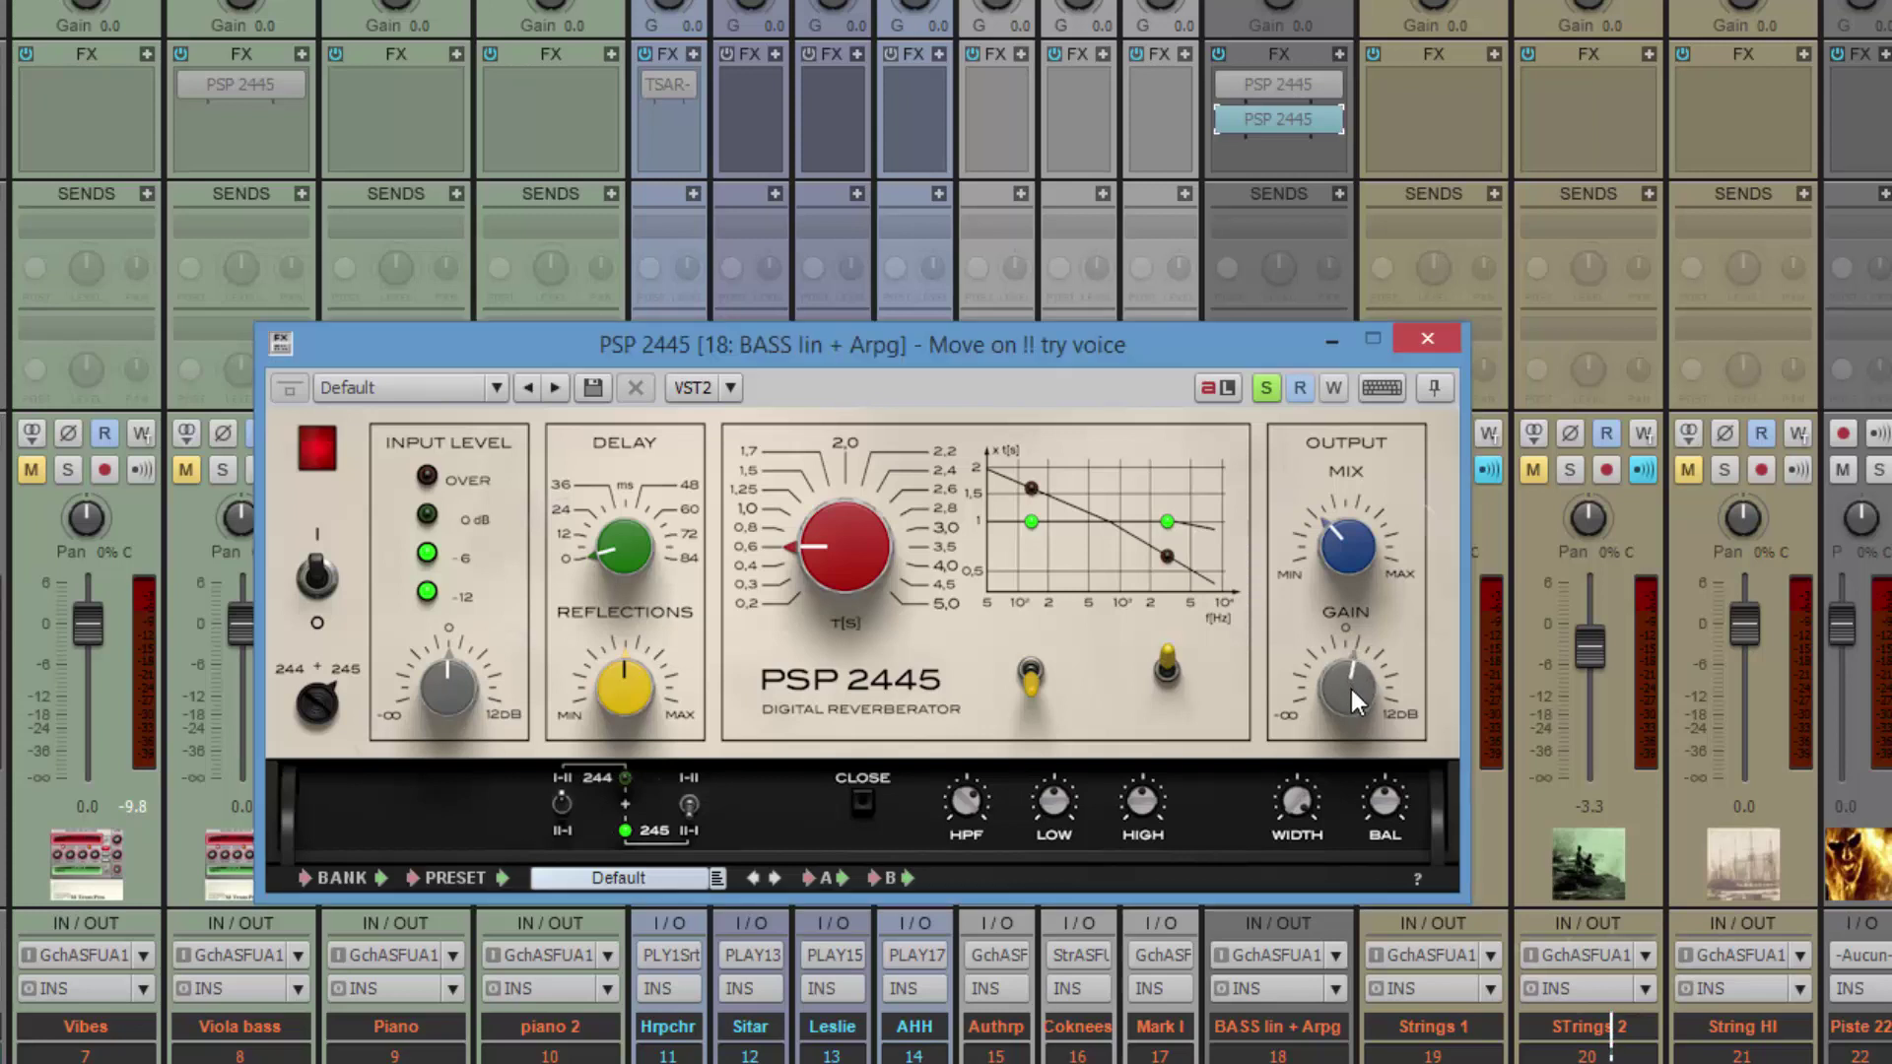
{"action": "left_click", "coordinate": [1224, 122]}
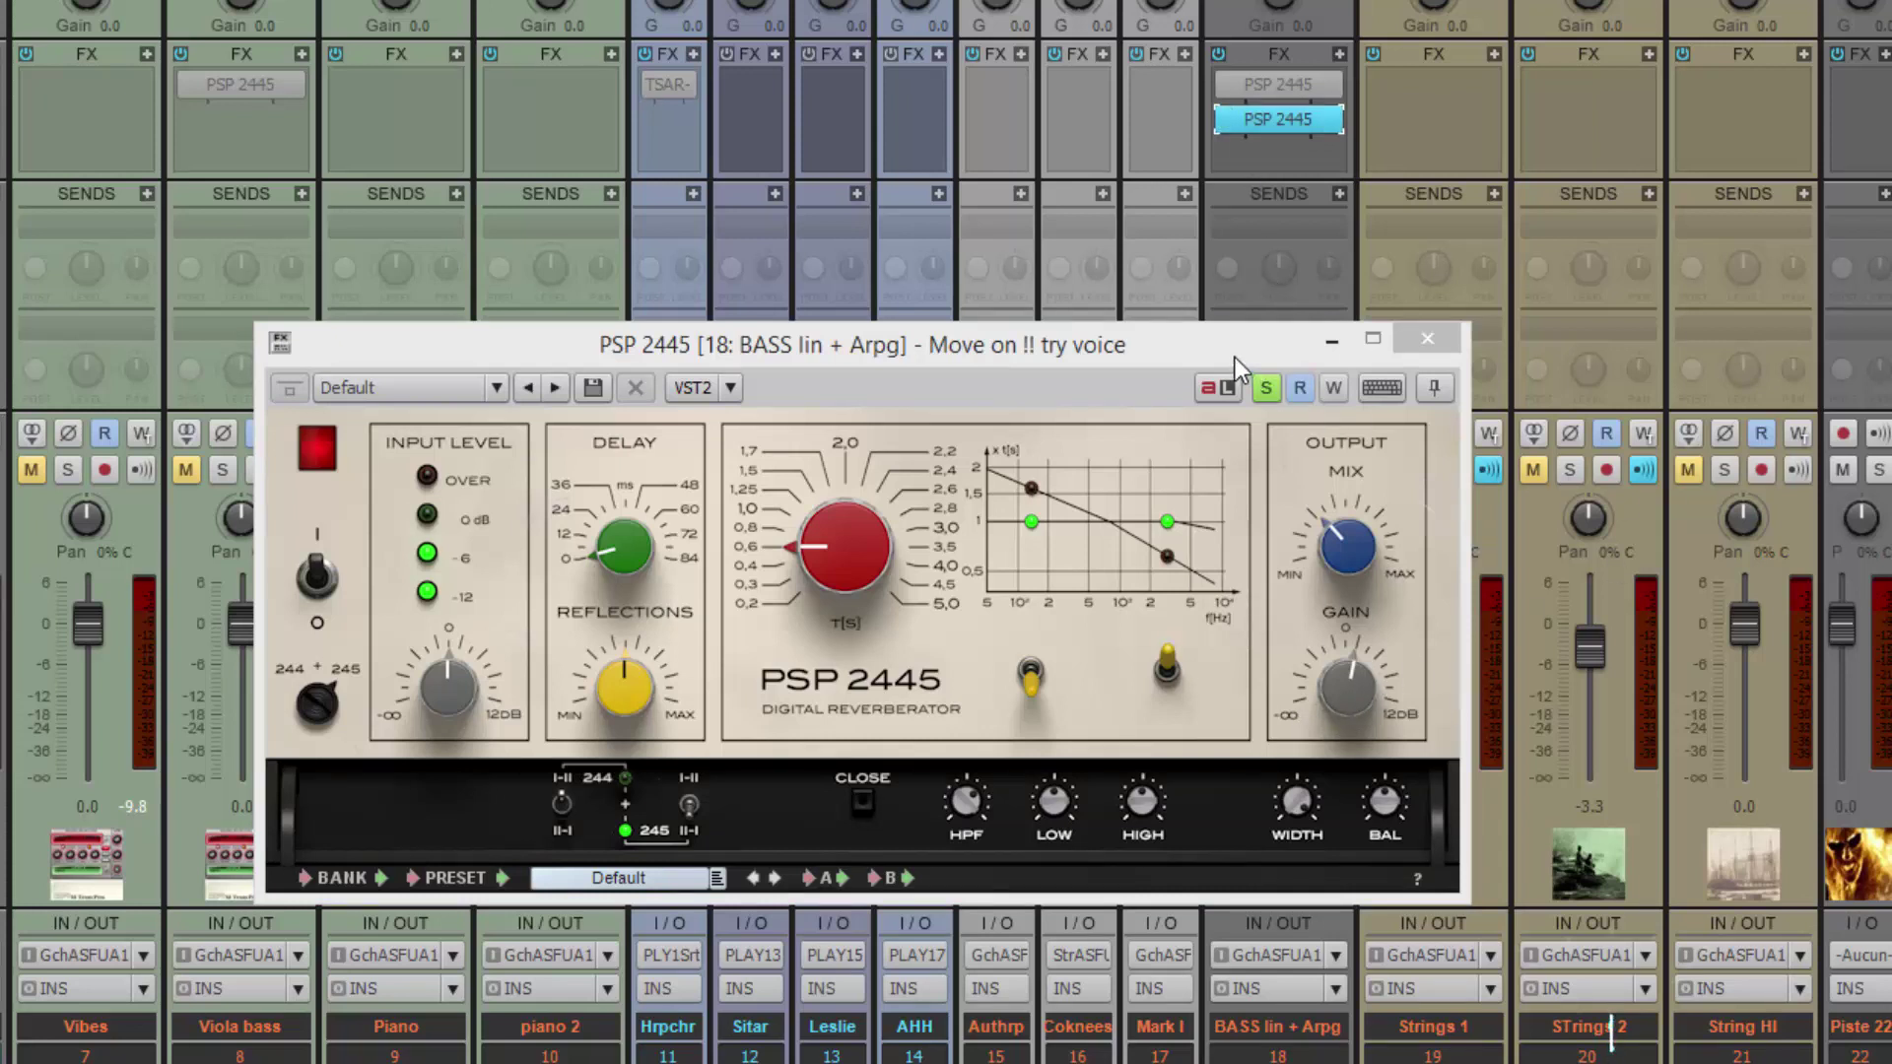
{"action": "left_click", "coordinate": [1268, 390]}
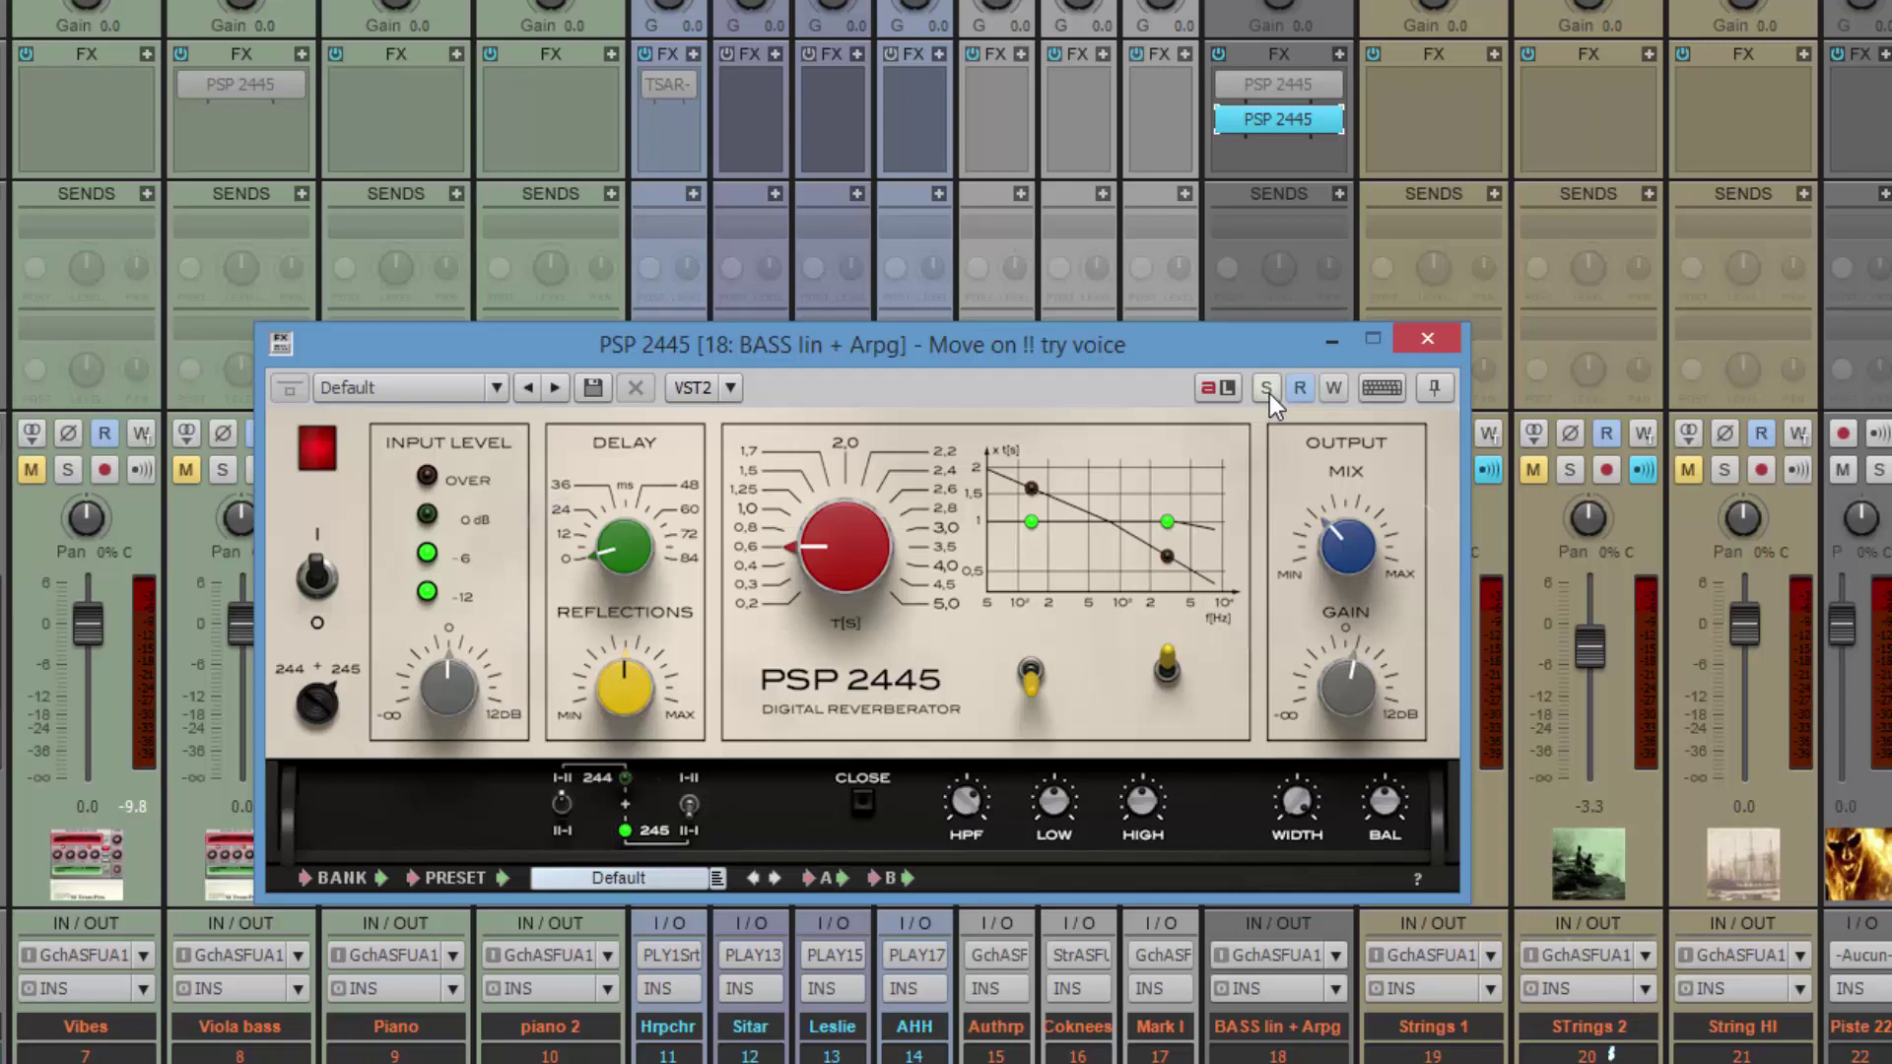
Compare the bass reverb bypassed and active in the full mix while readjusting its output mix, and close its window
{"action": "left_click", "coordinate": [1224, 122]}
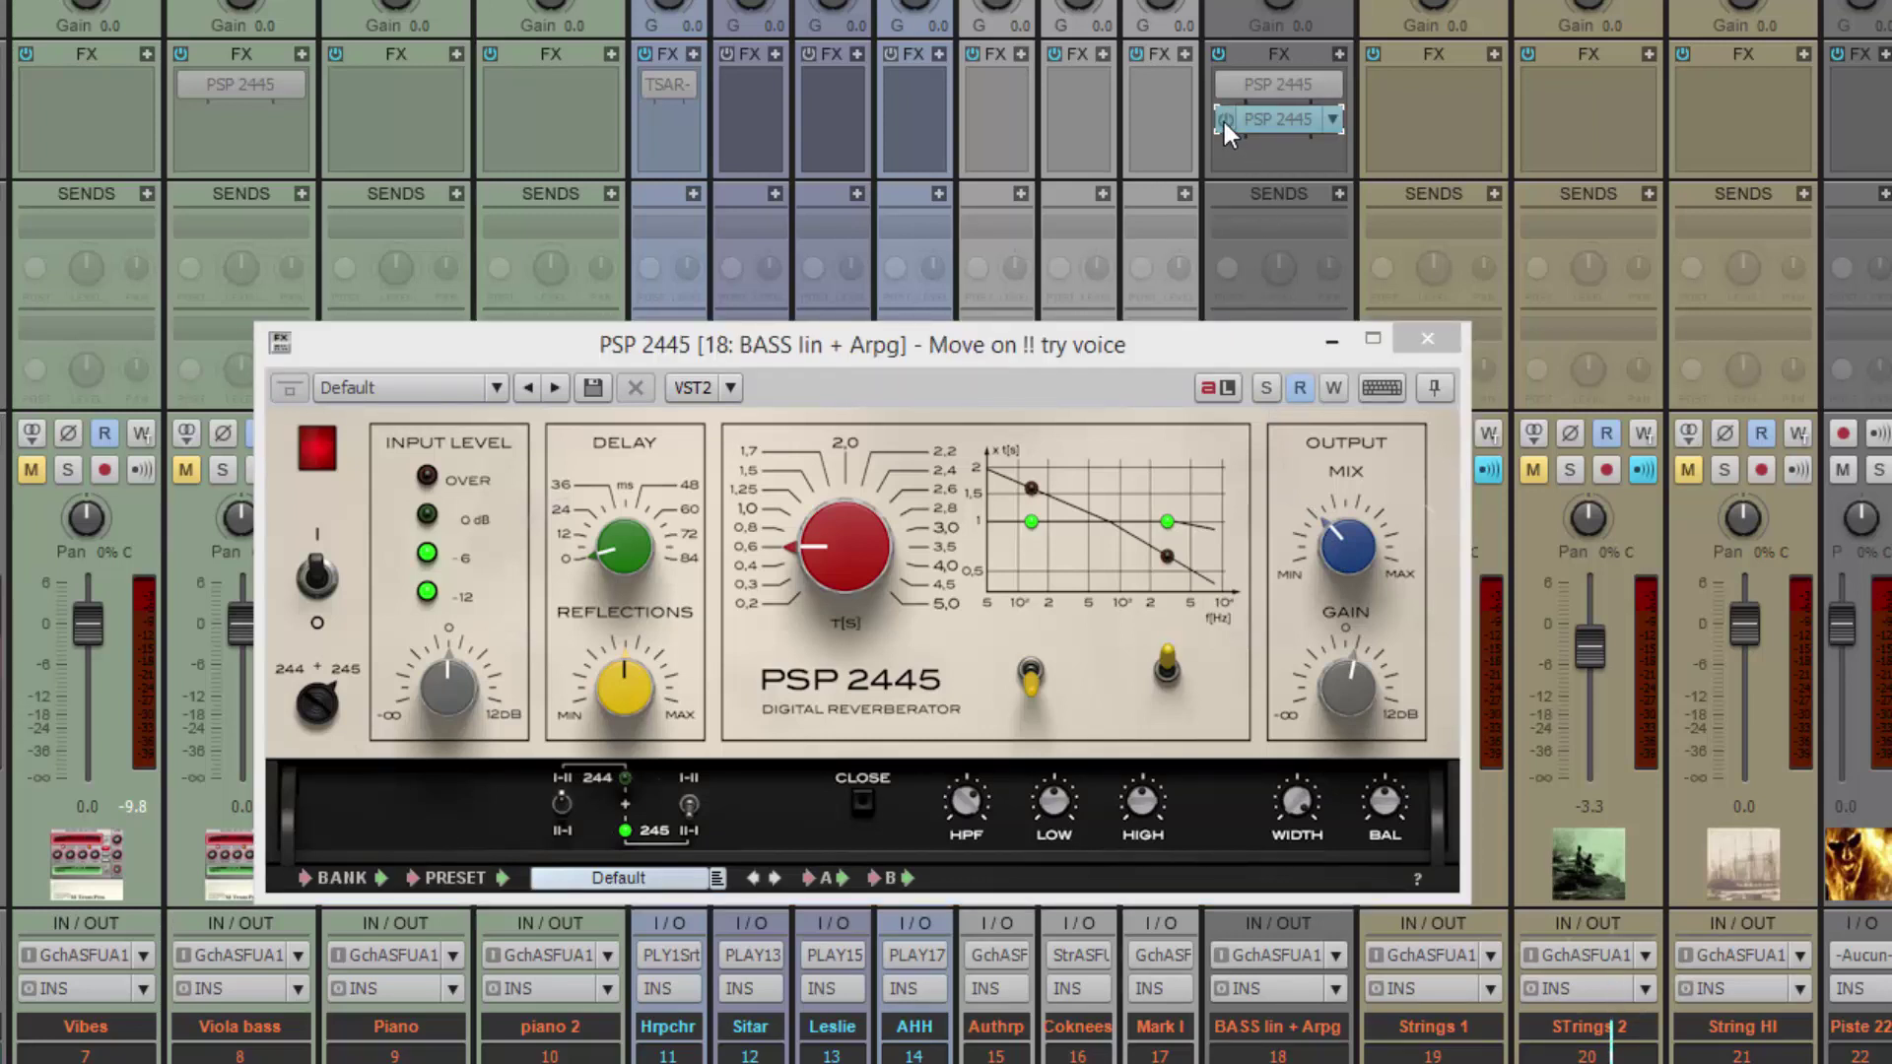
{"action": "left_click", "coordinate": [1339, 520]}
{"action": "left_click_drag", "start_coordinate": [1339, 520], "coordinate": [1339, 467]}
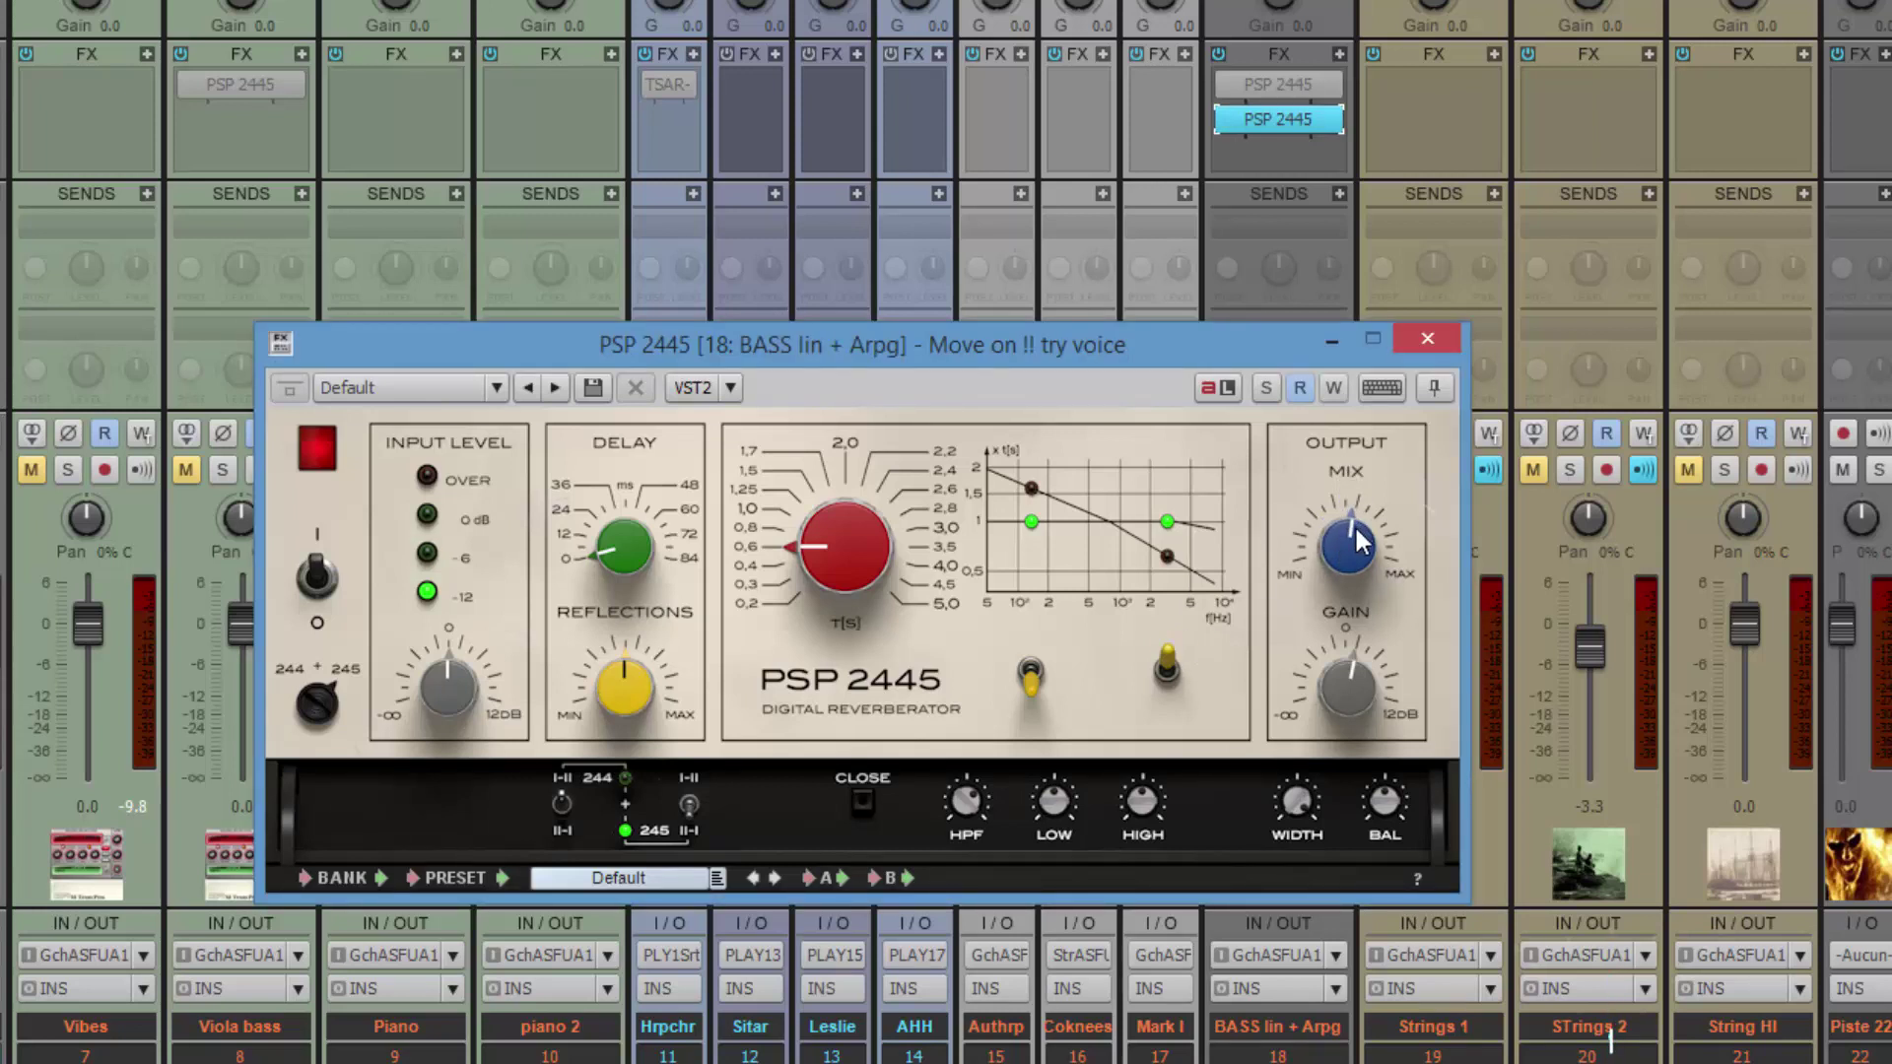
{"action": "left_click_drag", "start_coordinate": [1332, 569], "coordinate": [1332, 589]}
{"action": "left_click", "coordinate": [1227, 122]}
{"action": "left_click", "coordinate": [1425, 339]}
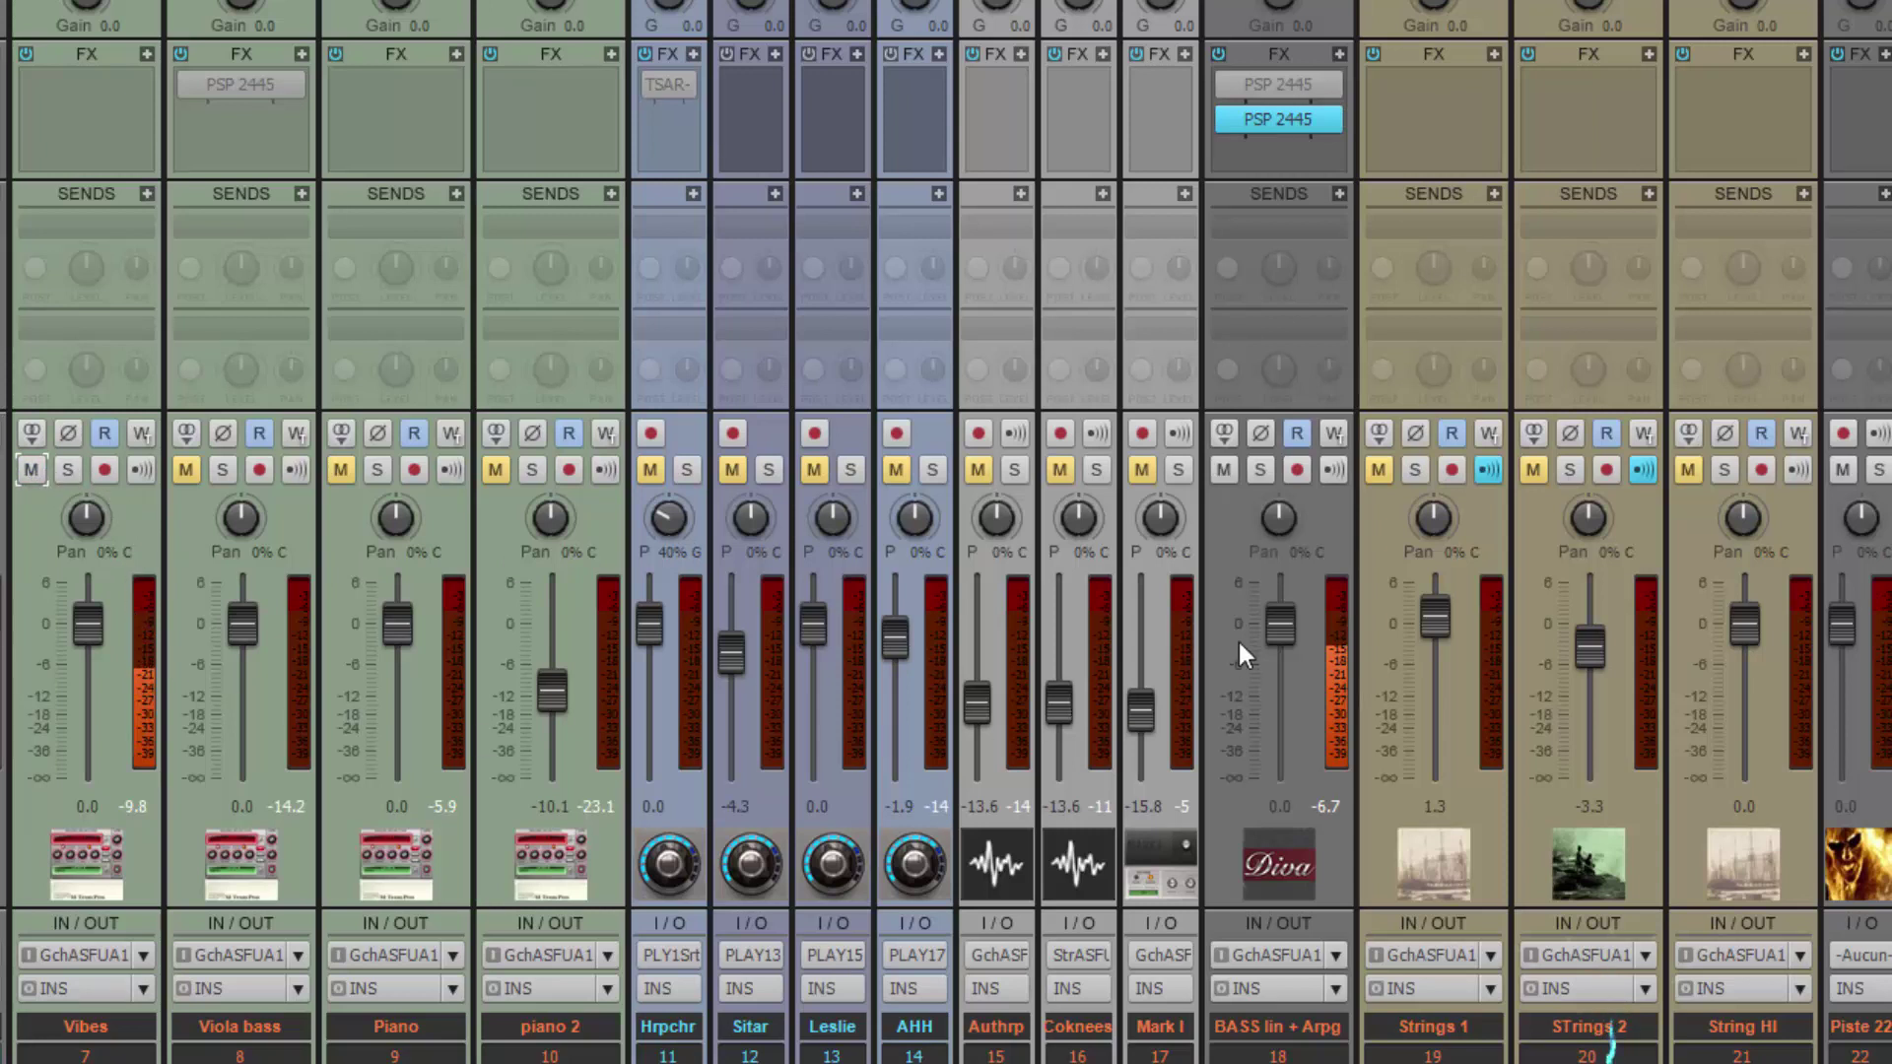
Lower the BASS lin + Arpg fader to -1.4 dB and the Vibes fader to -1.2 dB
{"action": "left_click_drag", "start_coordinate": [1275, 629], "coordinate": [1277, 641]}
{"action": "left_click_drag", "start_coordinate": [87, 626], "coordinate": [89, 630]}
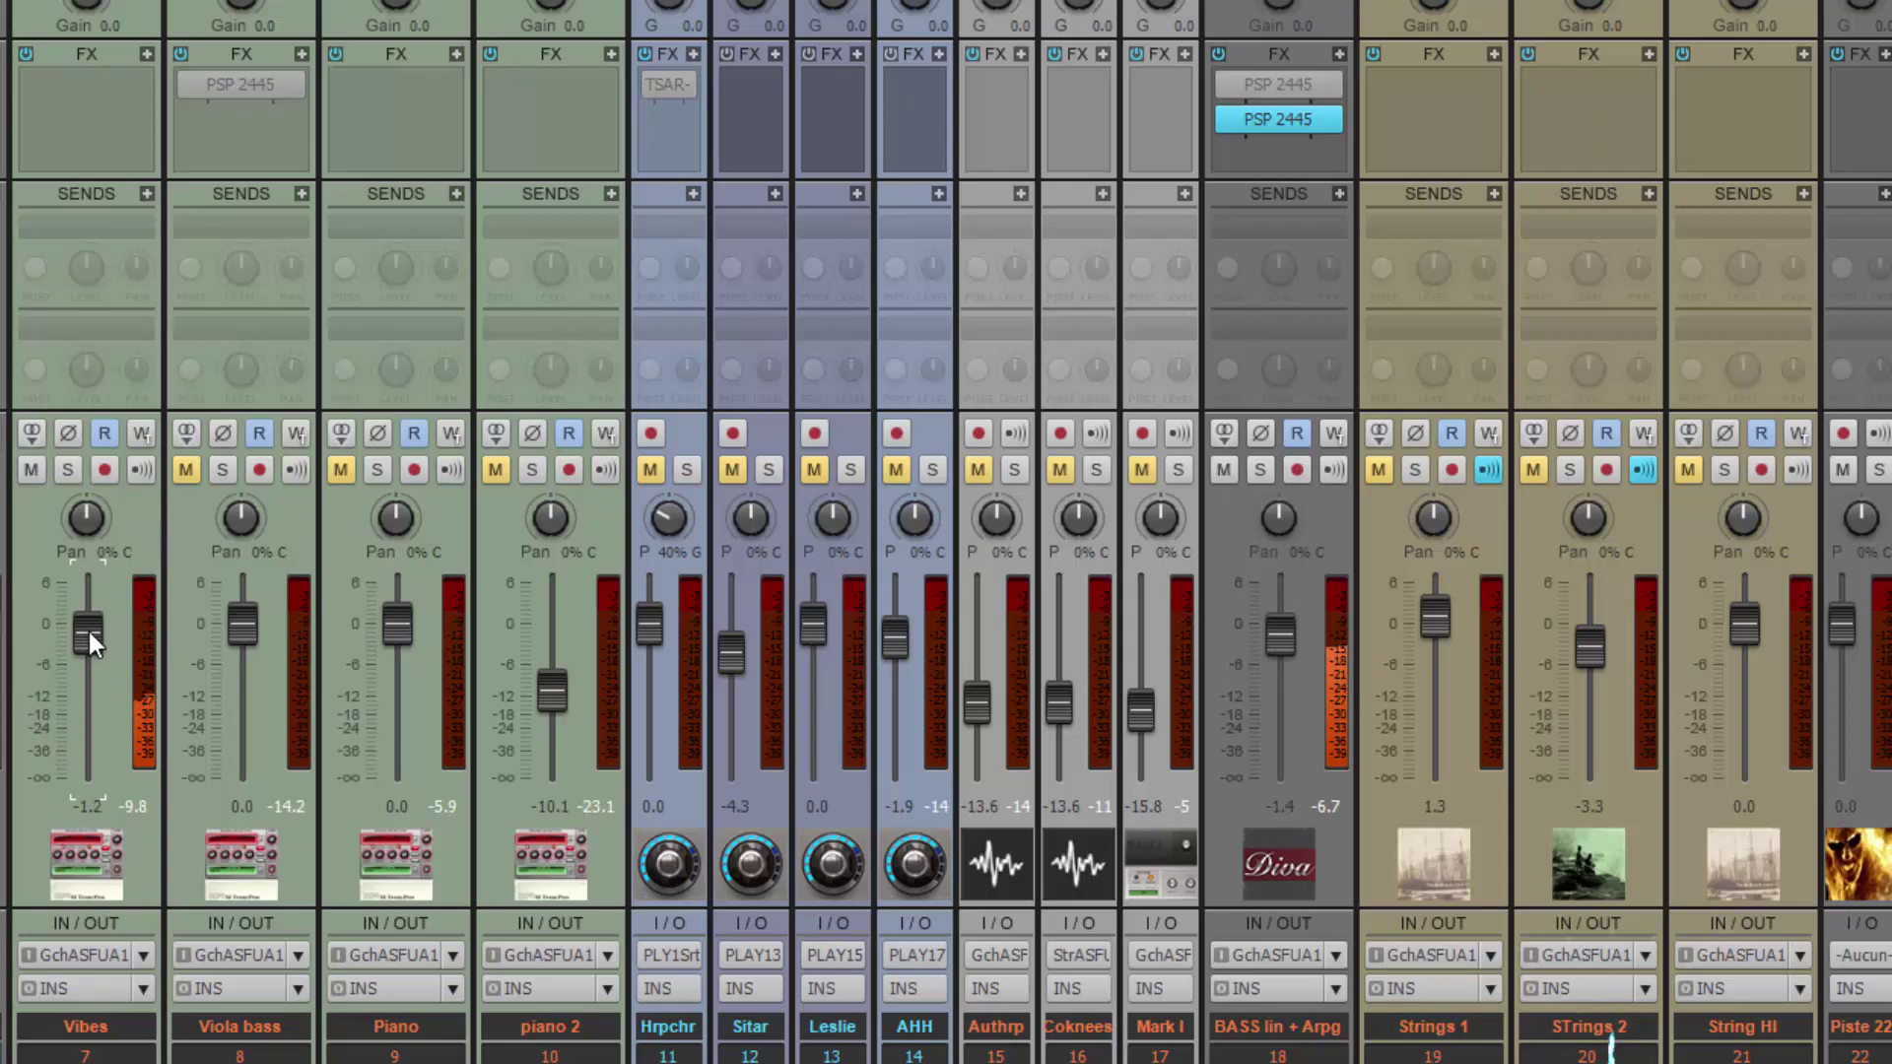
Unmute and solo the Viola bass track, insert the PSP 2445 stereo reverb on it, and place the plug-in window over the mixer
{"action": "left_click", "coordinate": [186, 470]}
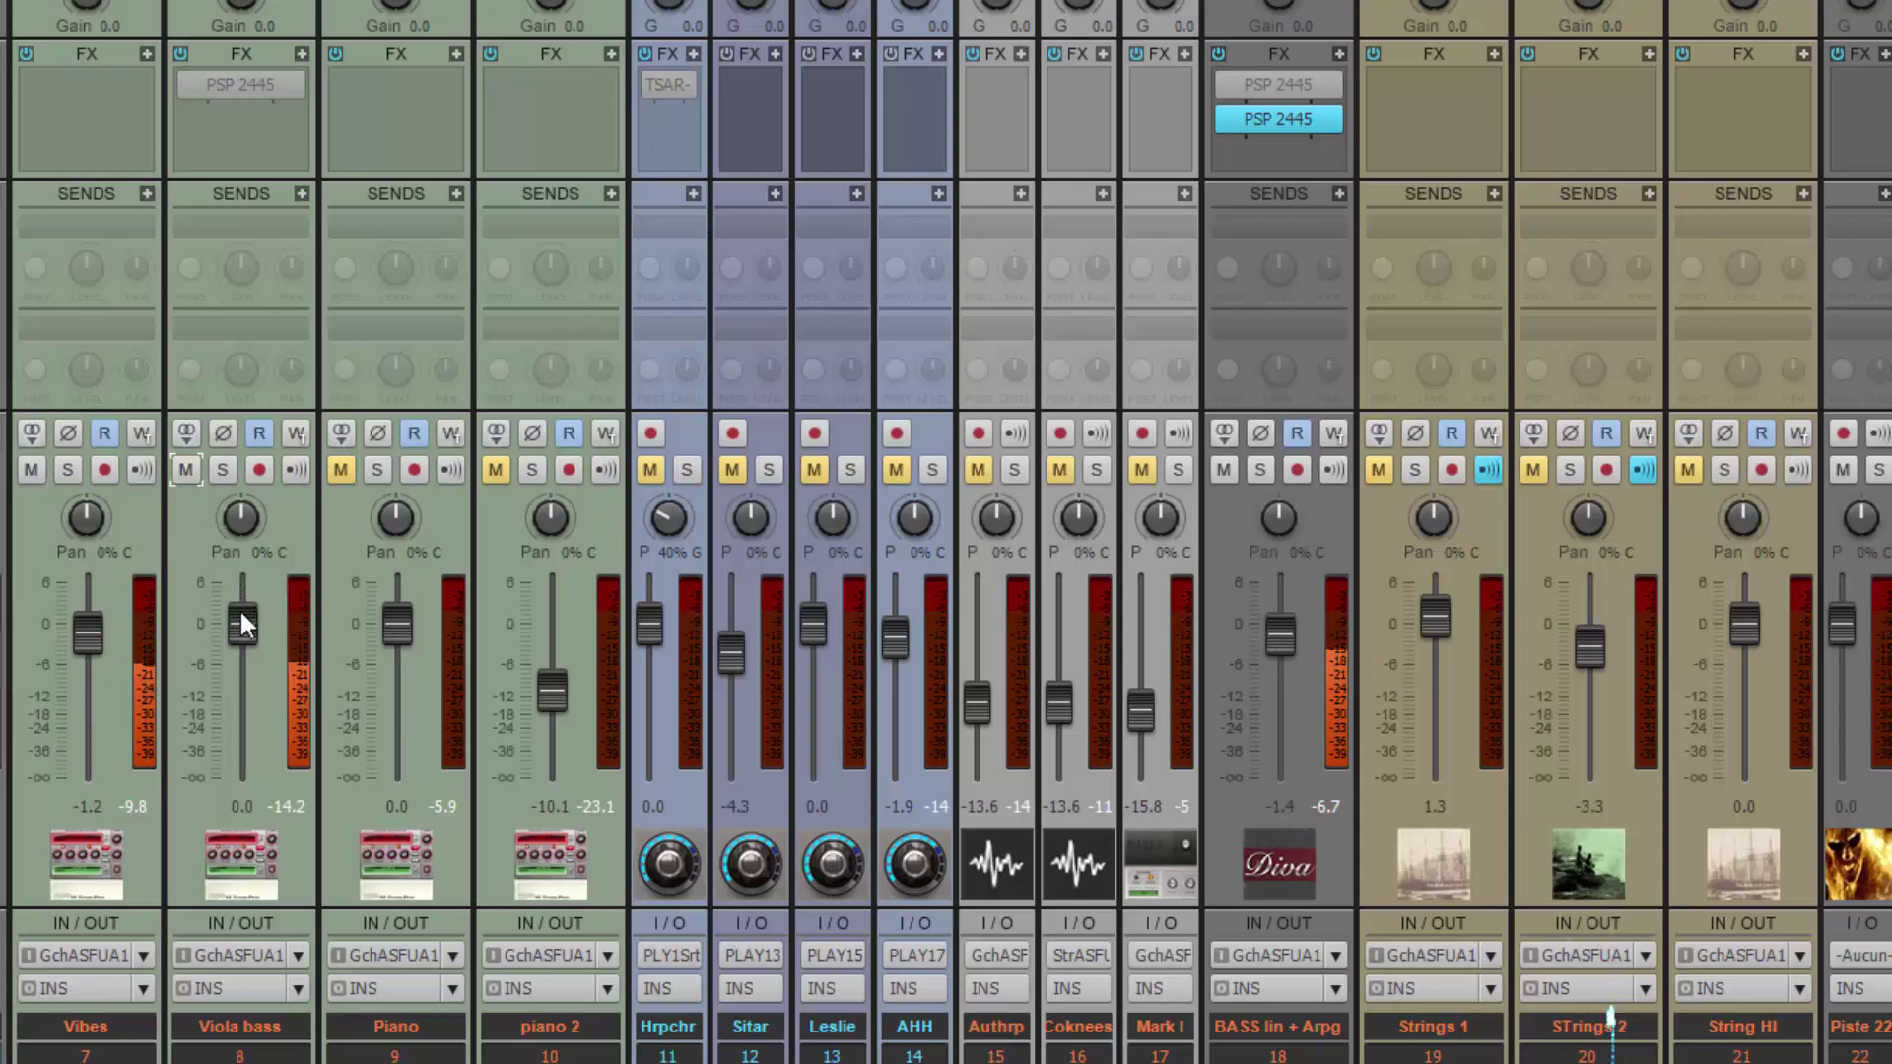
{"action": "left_click", "coordinate": [223, 471]}
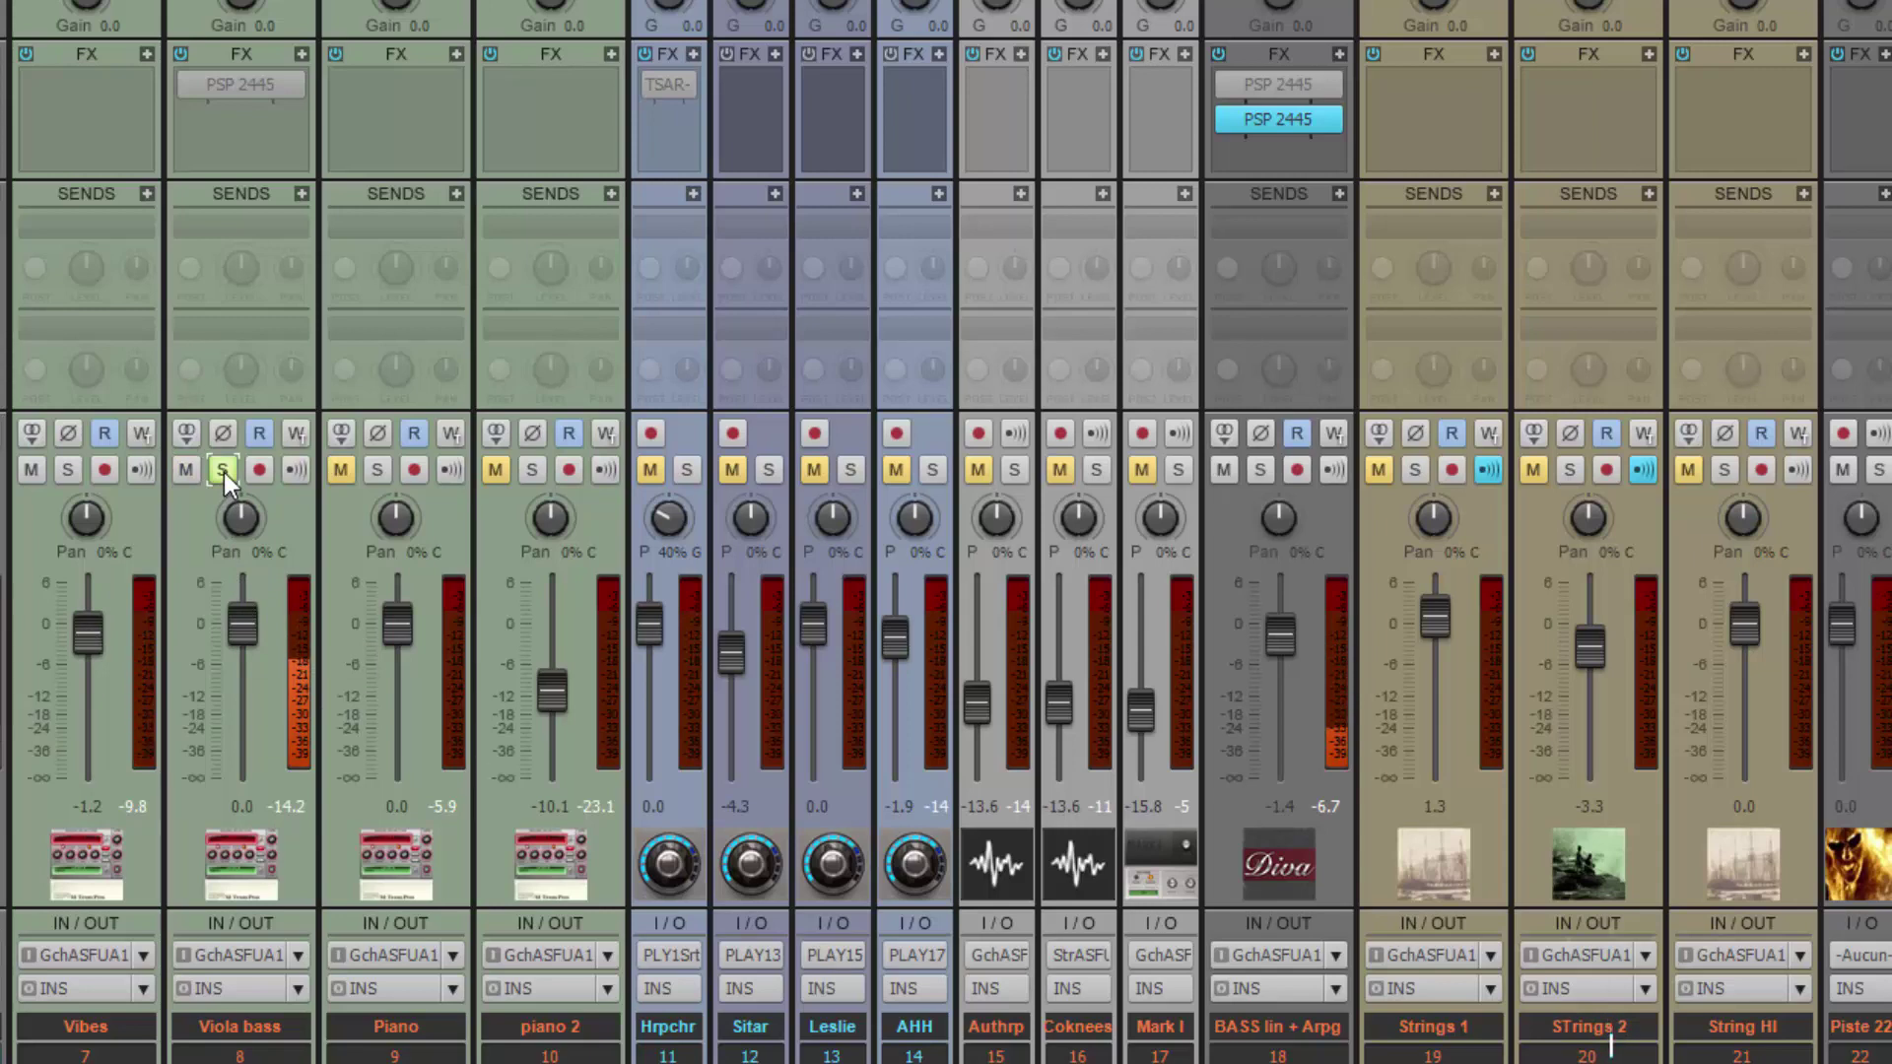
{"action": "left_click", "coordinate": [304, 52]}
{"action": "mouse_move", "coordinate": [386, 88]}
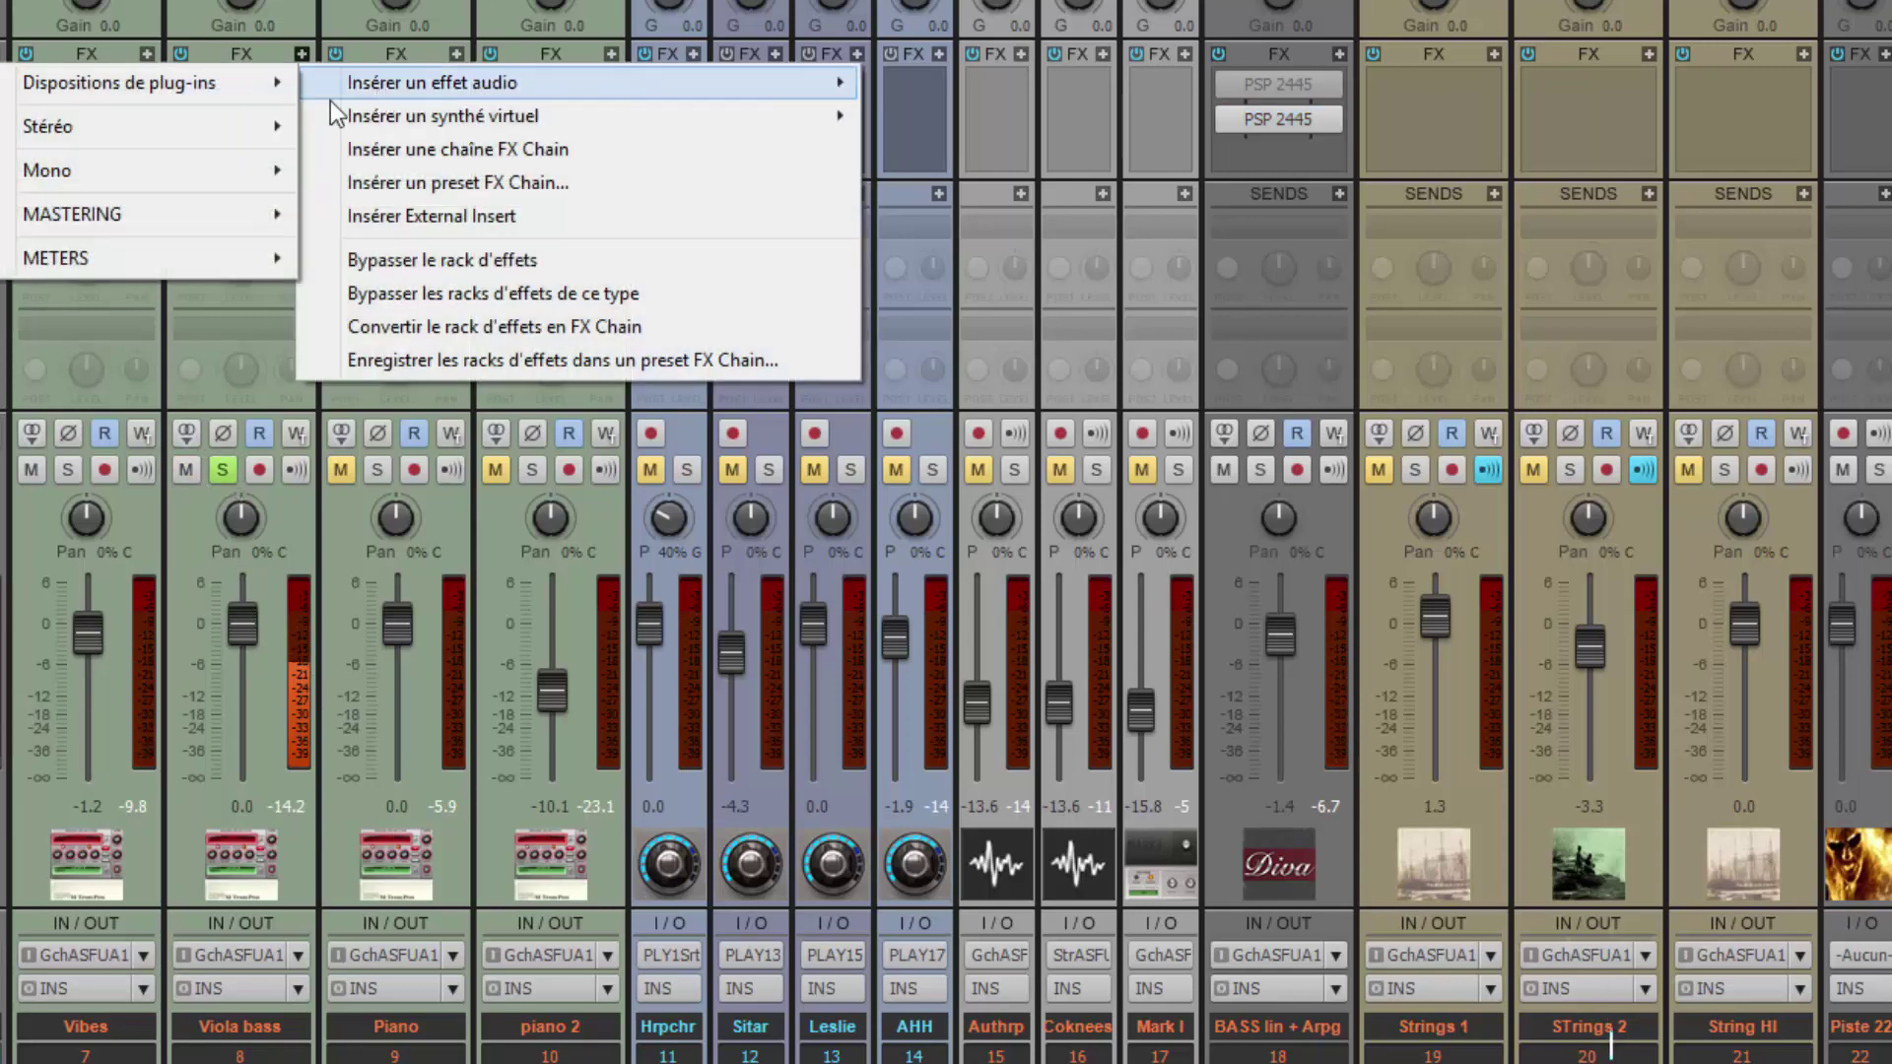
{"action": "mouse_move", "coordinate": [244, 125]}
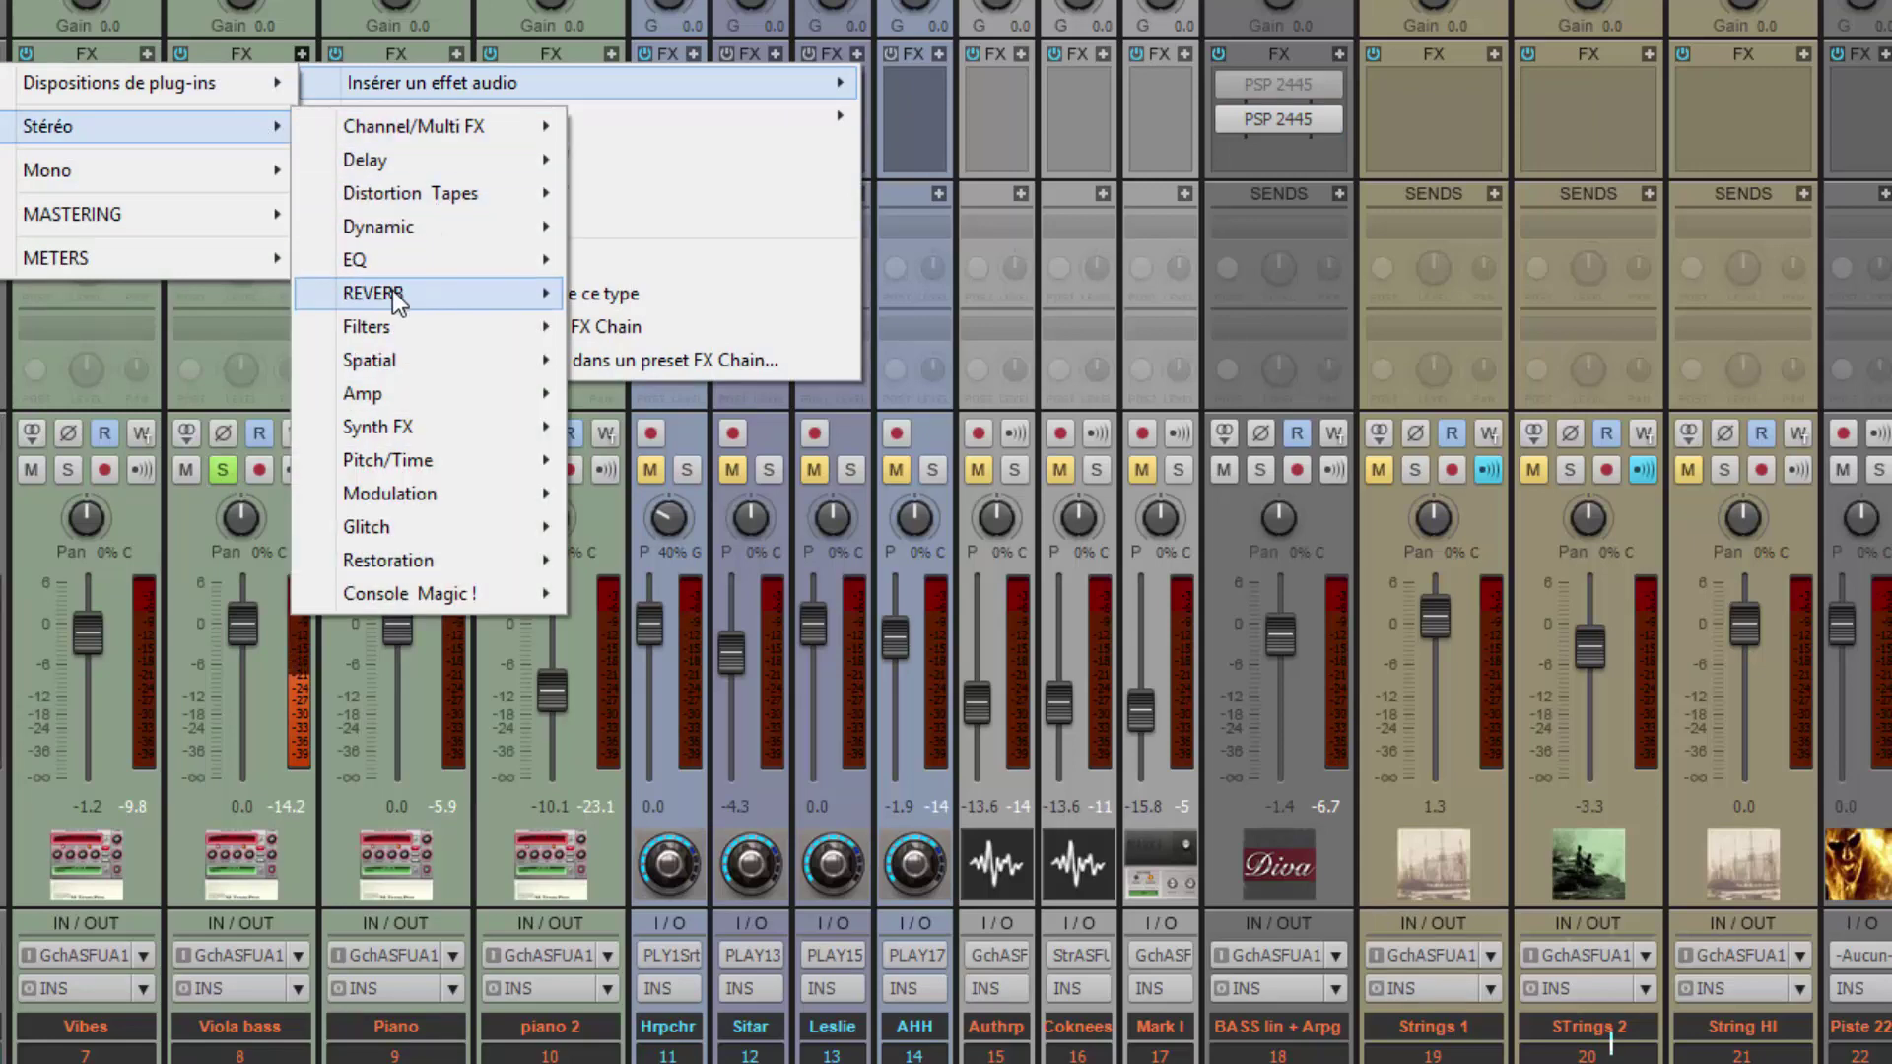
{"action": "mouse_move", "coordinate": [392, 290]}
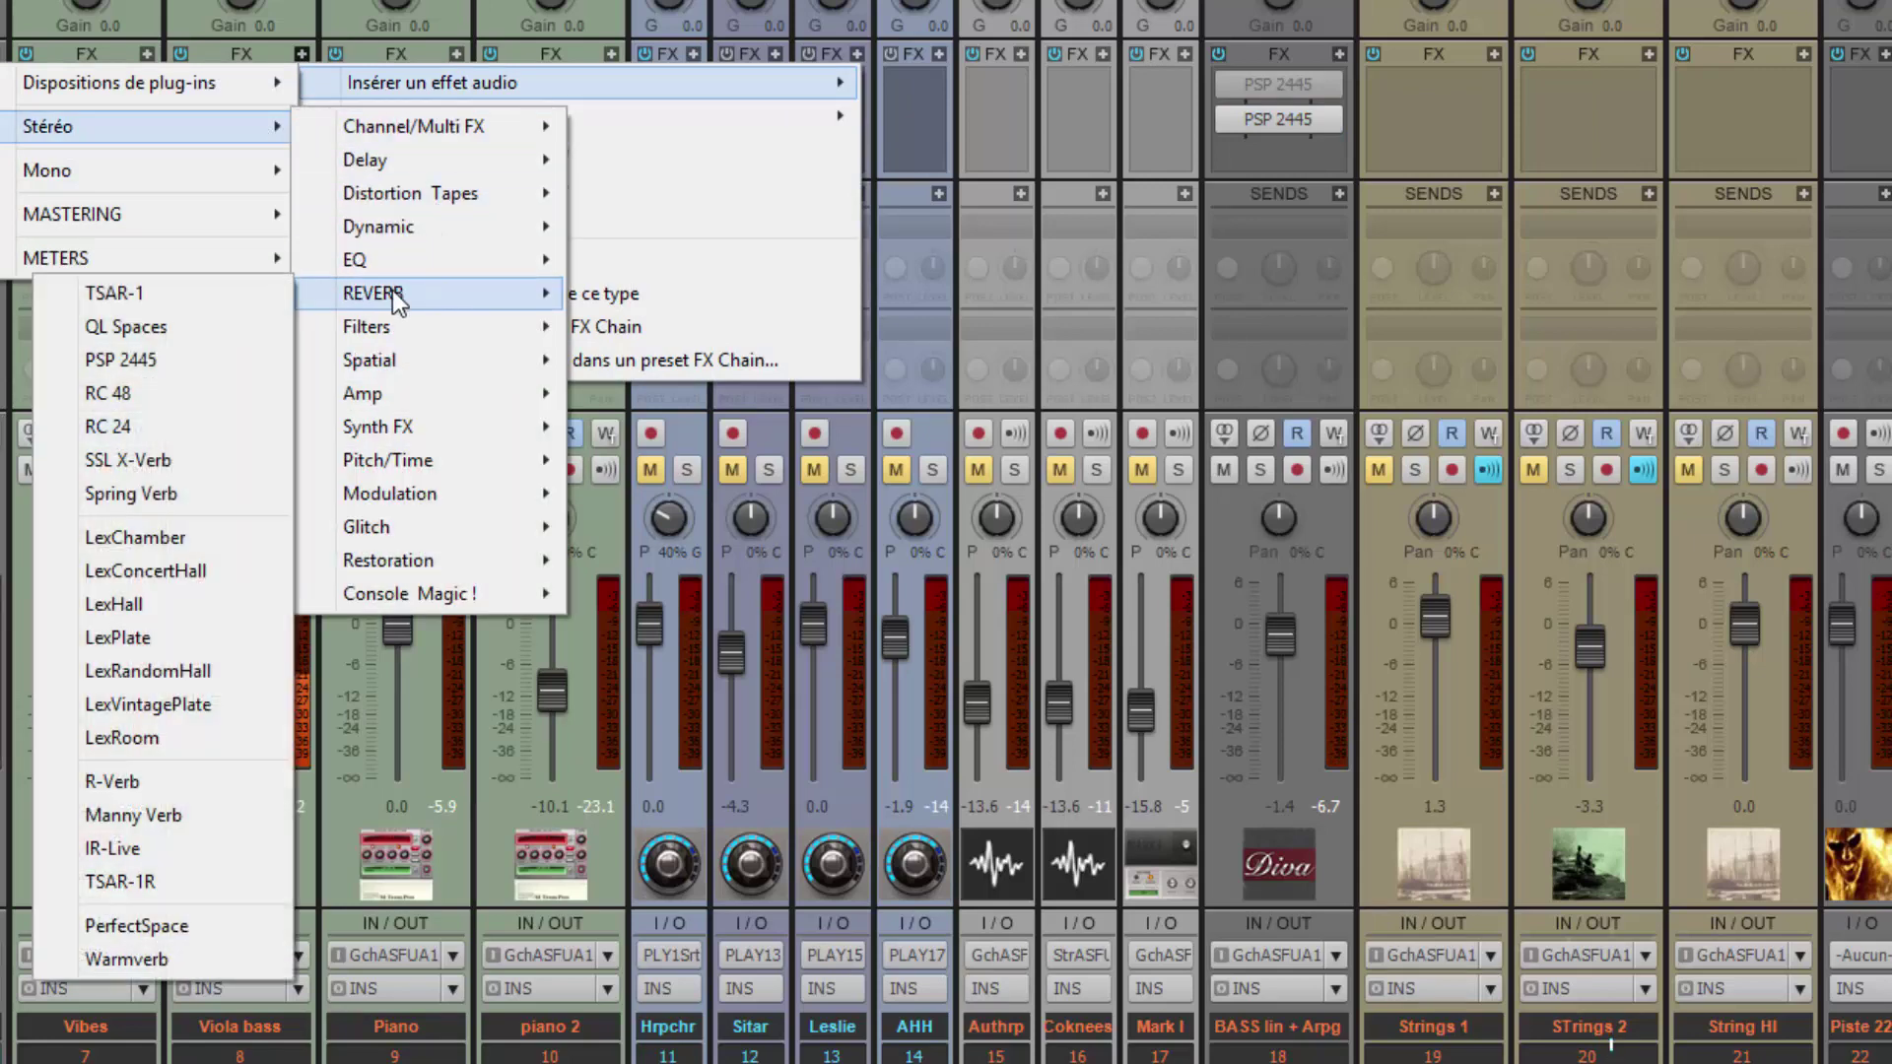
{"action": "left_click", "coordinate": [205, 359]}
{"action": "left_click_drag", "start_coordinate": [1007, 353], "coordinate": [1196, 376]}
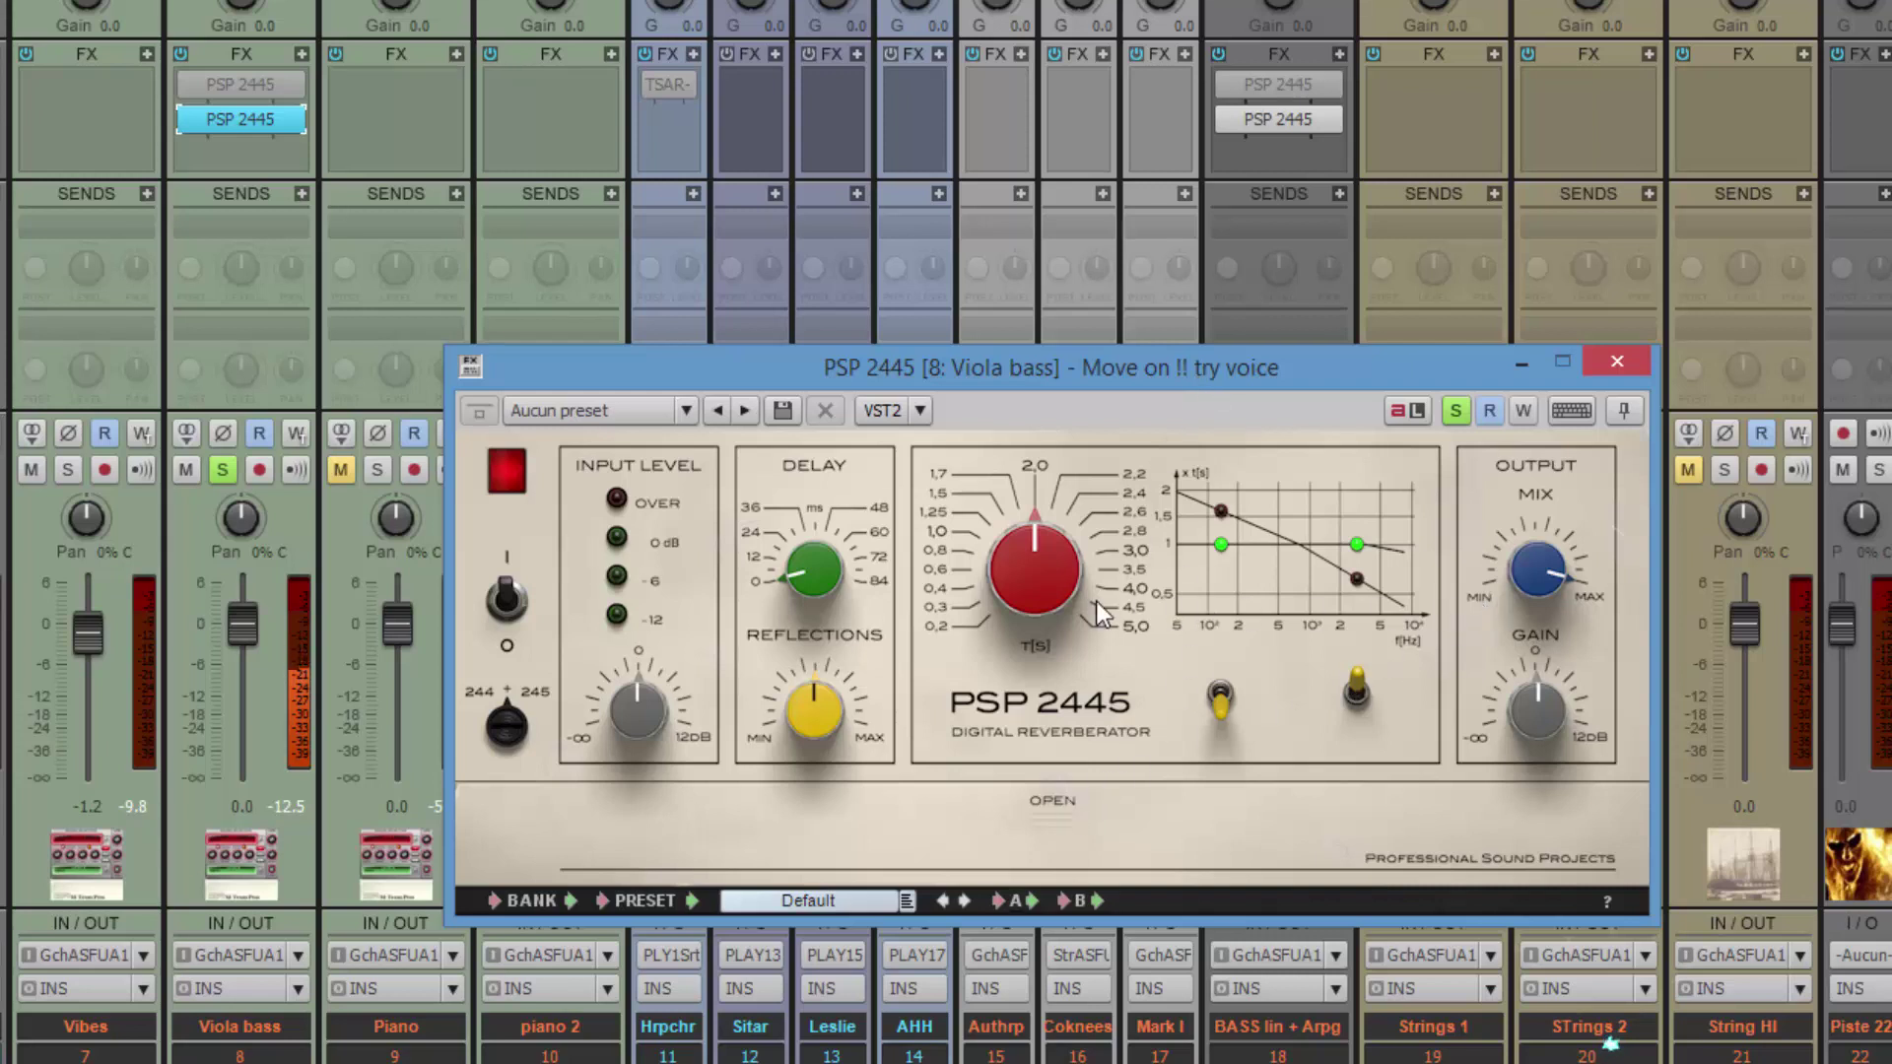
Shorten the Viola bass reverb time to below 1 s, reveal its extra controls and flip both decay curve switches
{"action": "scroll", "coordinate": [1035, 584], "scroll_direction": "down", "scroll_amount": 3}
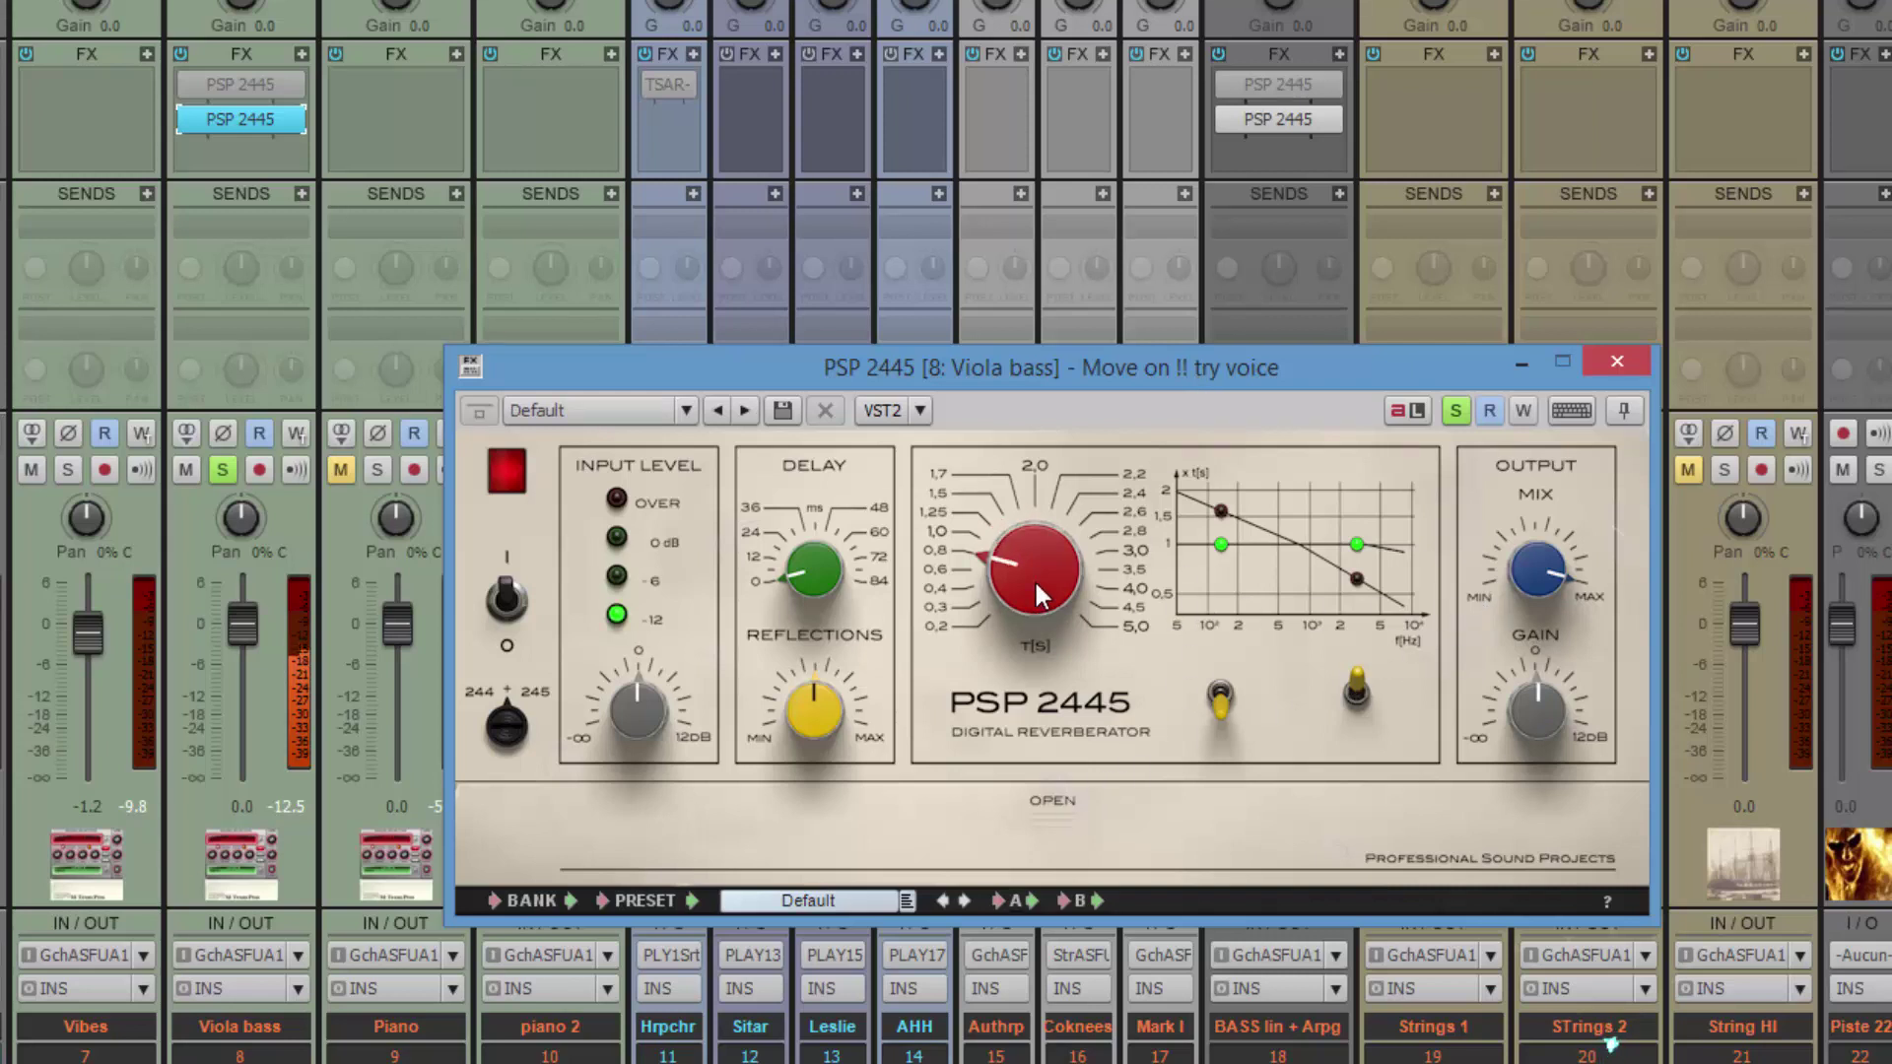
{"action": "left_click", "coordinate": [1072, 796]}
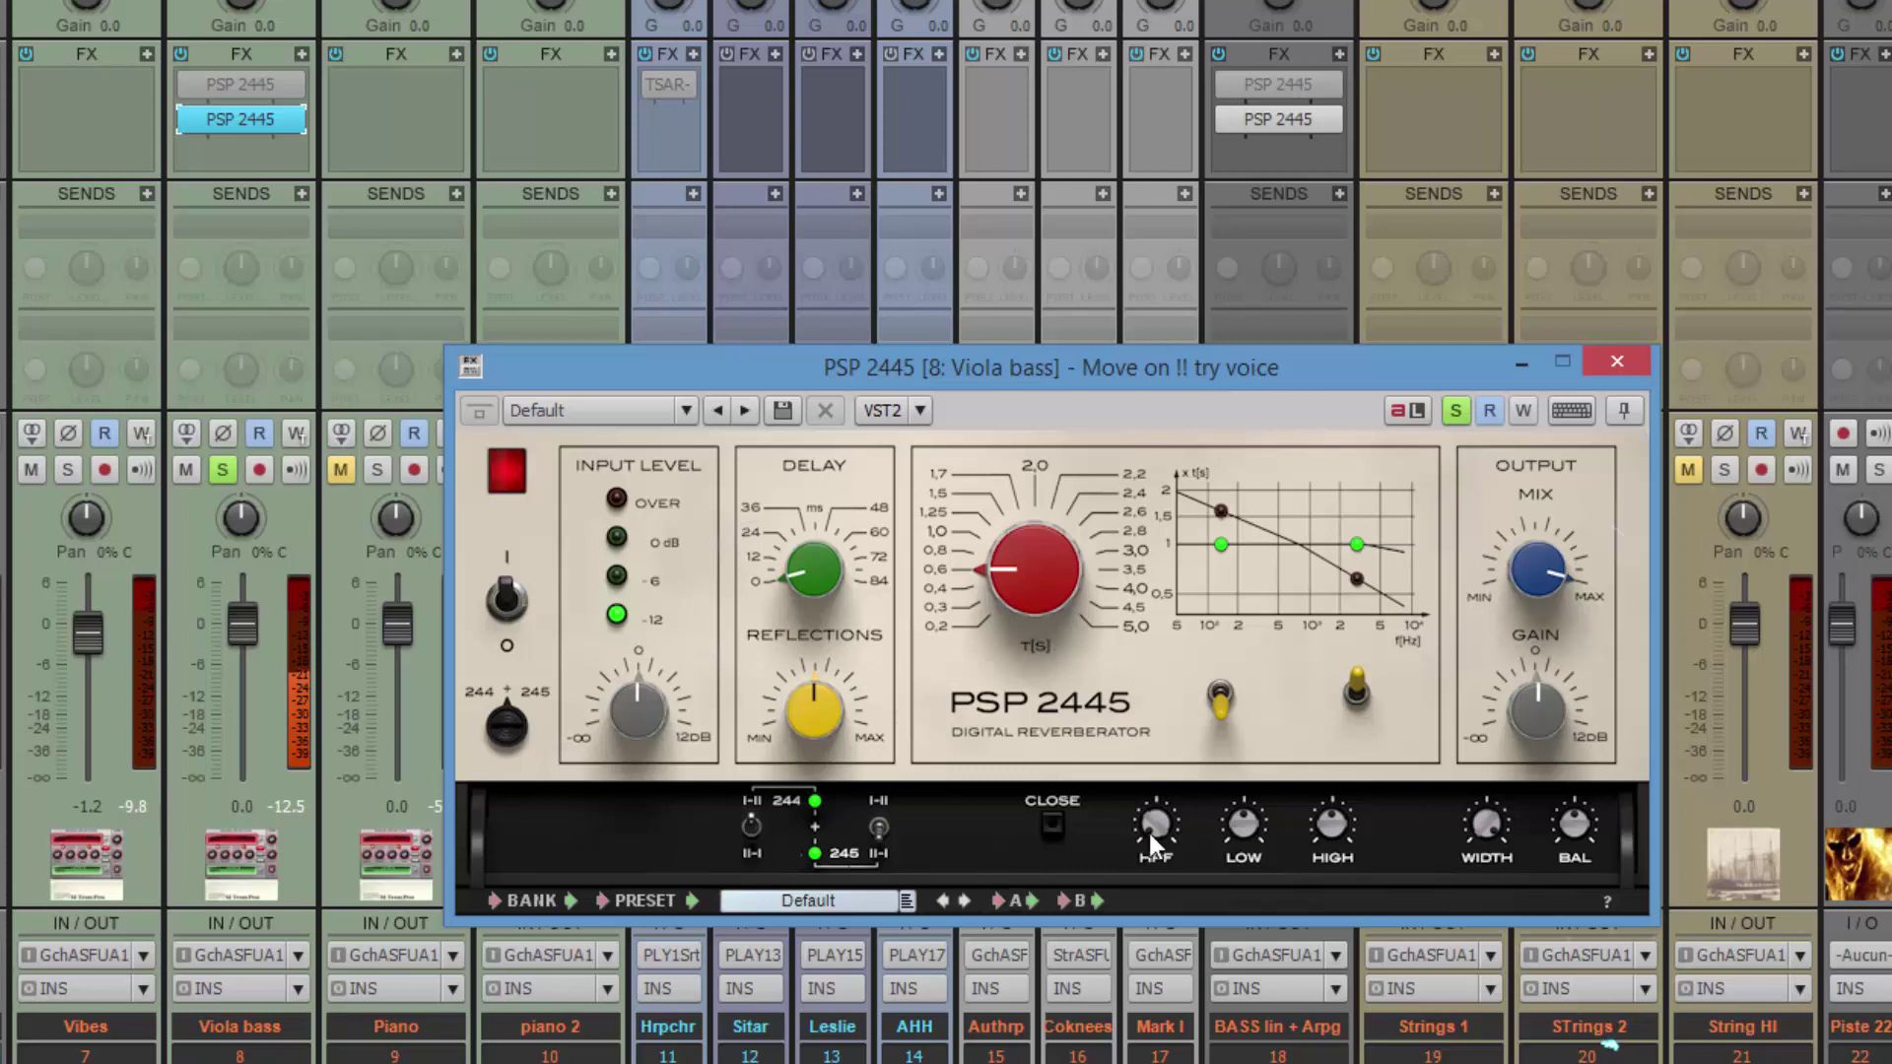
{"action": "left_click", "coordinate": [1356, 692]}
{"action": "left_click", "coordinate": [1217, 696]}
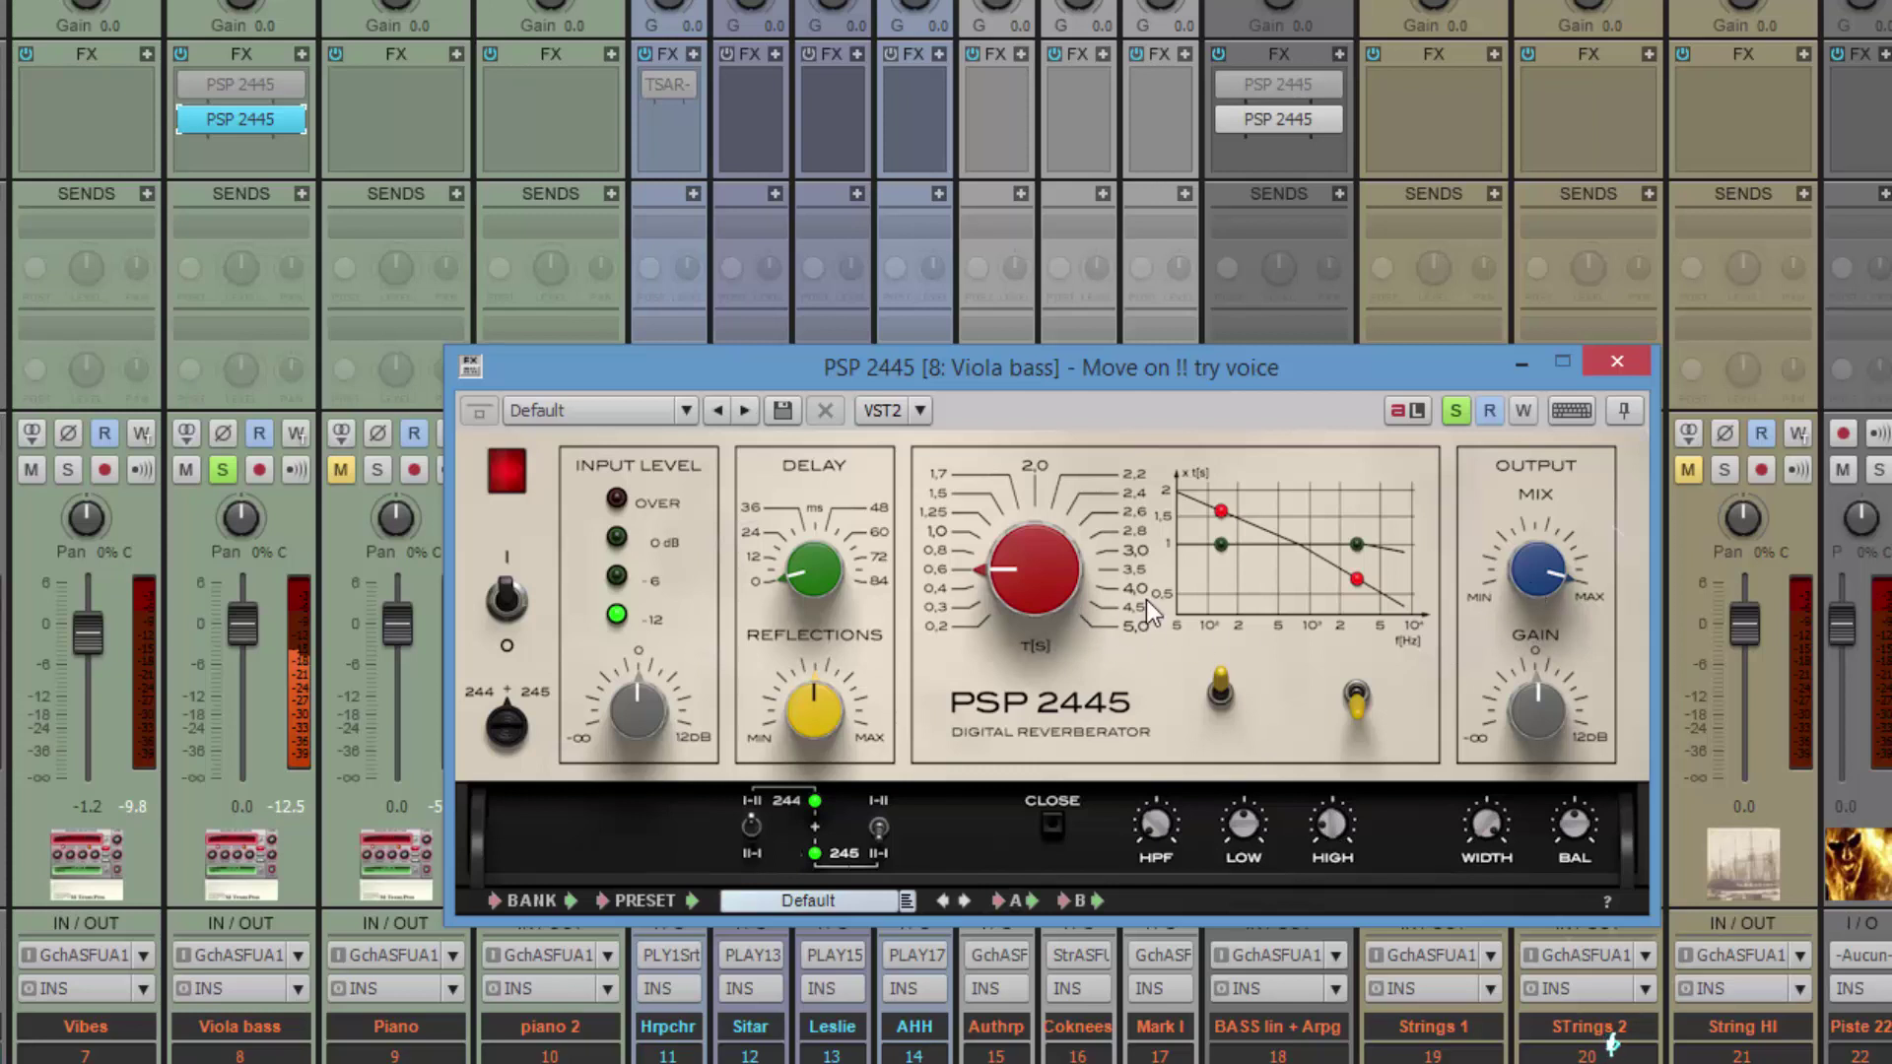
Sweep the Viola bass reverb time above 3 s, settle it near its minimum, and lower the output mix to about a third
{"action": "scroll", "coordinate": [1032, 581], "scroll_direction": "up", "scroll_amount": 10}
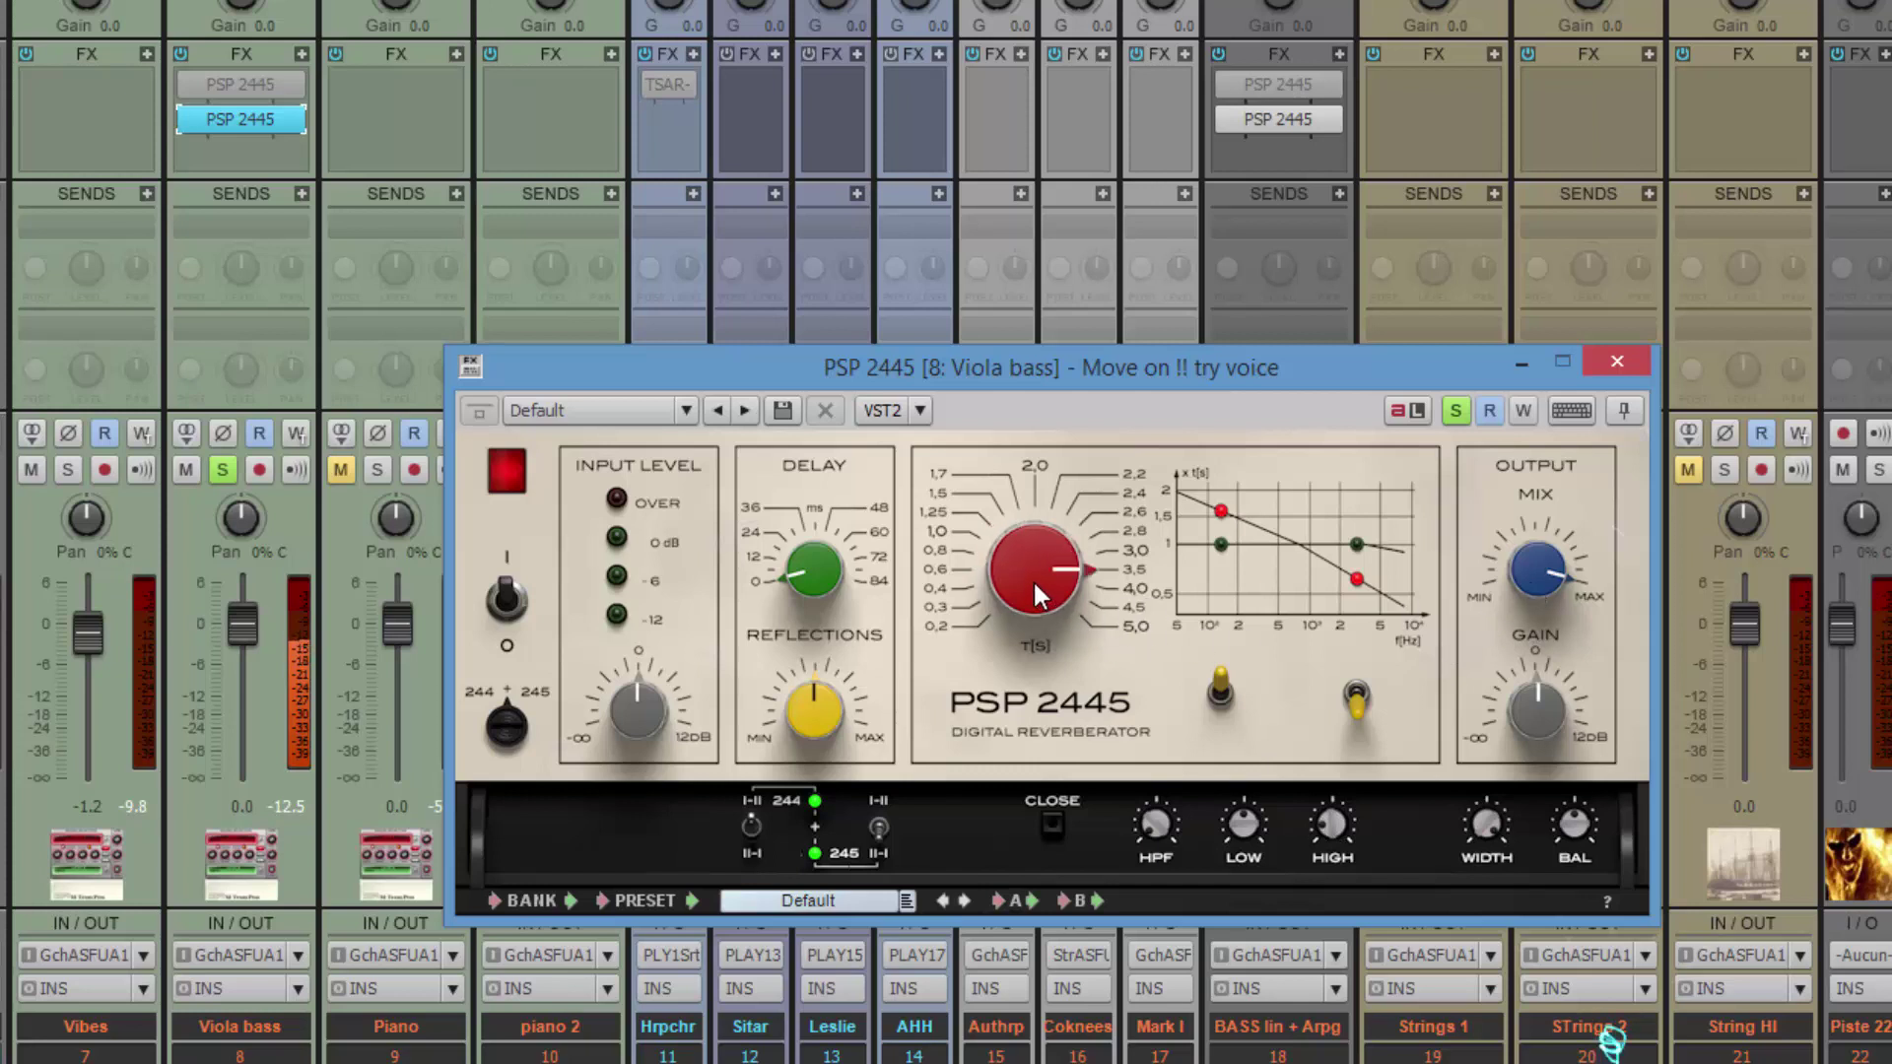
{"action": "scroll", "coordinate": [1034, 585], "scroll_direction": "down", "scroll_amount": 5}
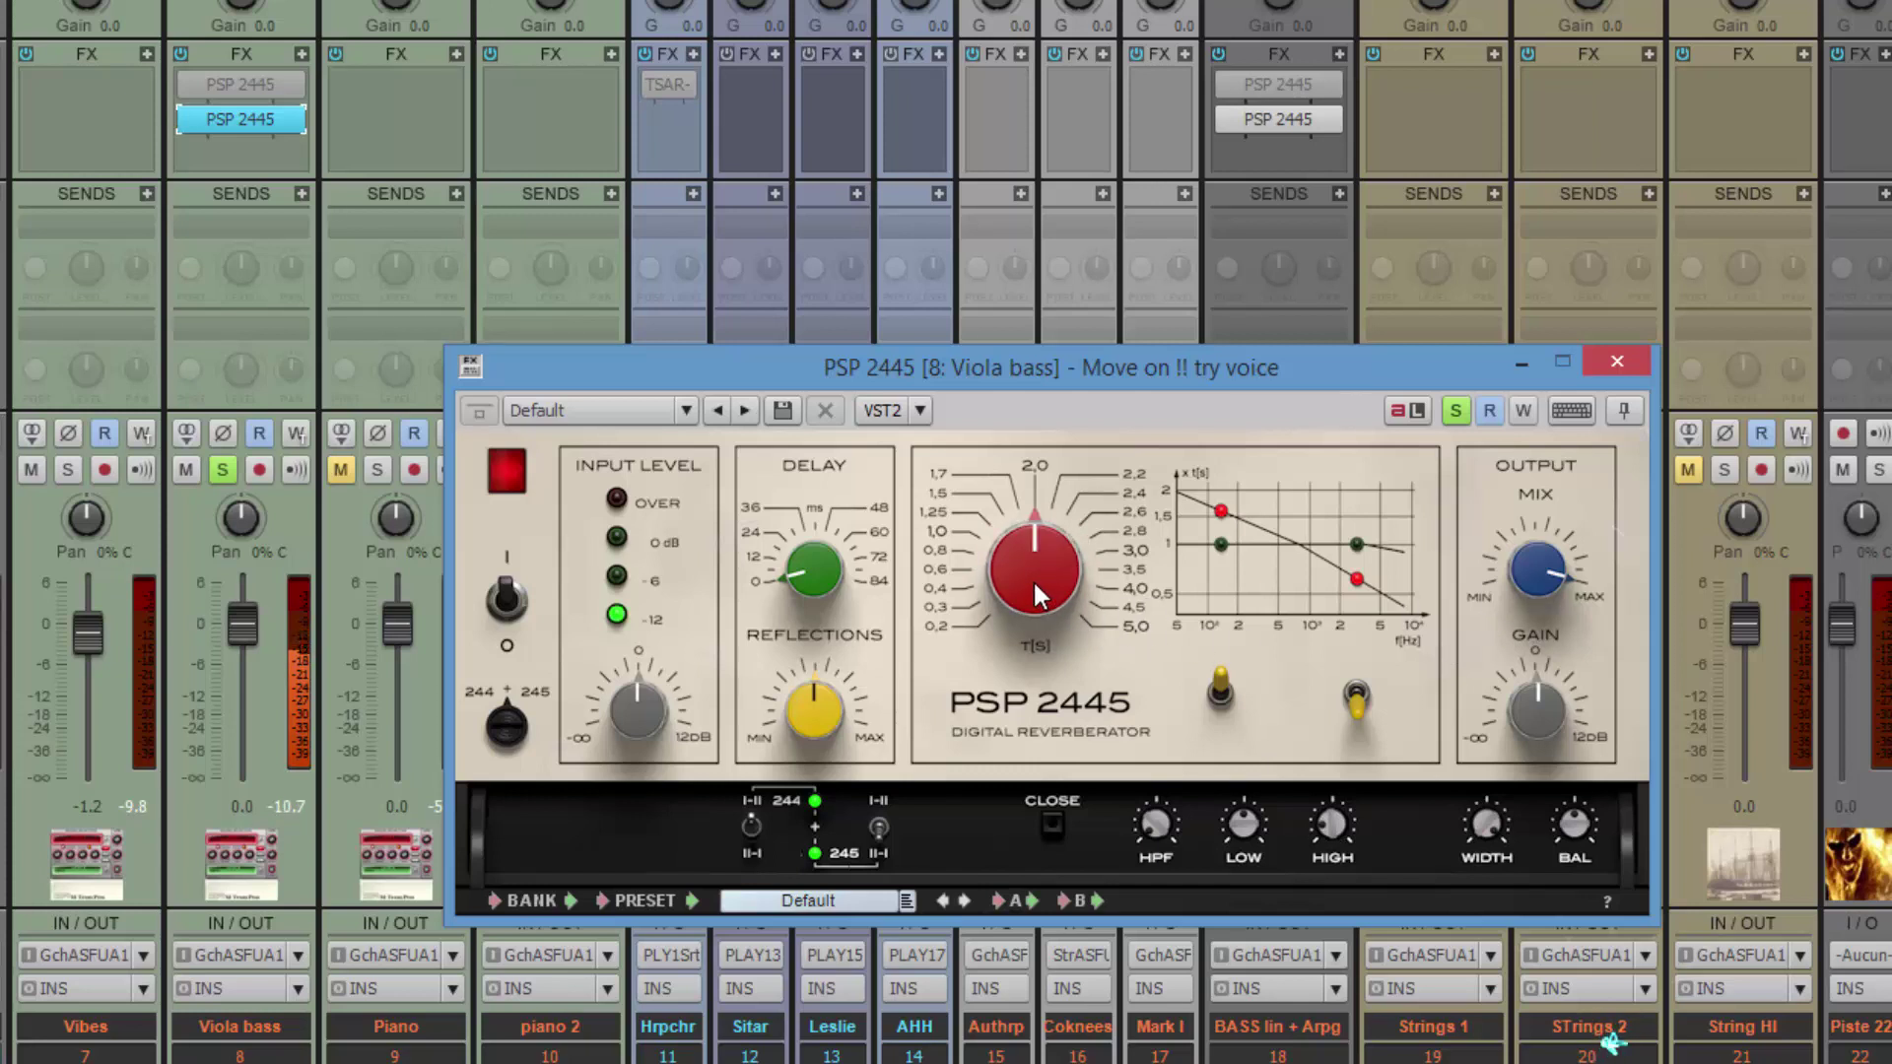
{"action": "scroll", "coordinate": [1032, 579], "scroll_direction": "down", "scroll_amount": 3}
{"action": "scroll", "coordinate": [1031, 579], "scroll_direction": "down", "scroll_amount": 3}
{"action": "scroll", "coordinate": [1030, 579], "scroll_direction": "up", "scroll_amount": 2}
{"action": "scroll", "coordinate": [1049, 575], "scroll_direction": "down", "scroll_amount": 1}
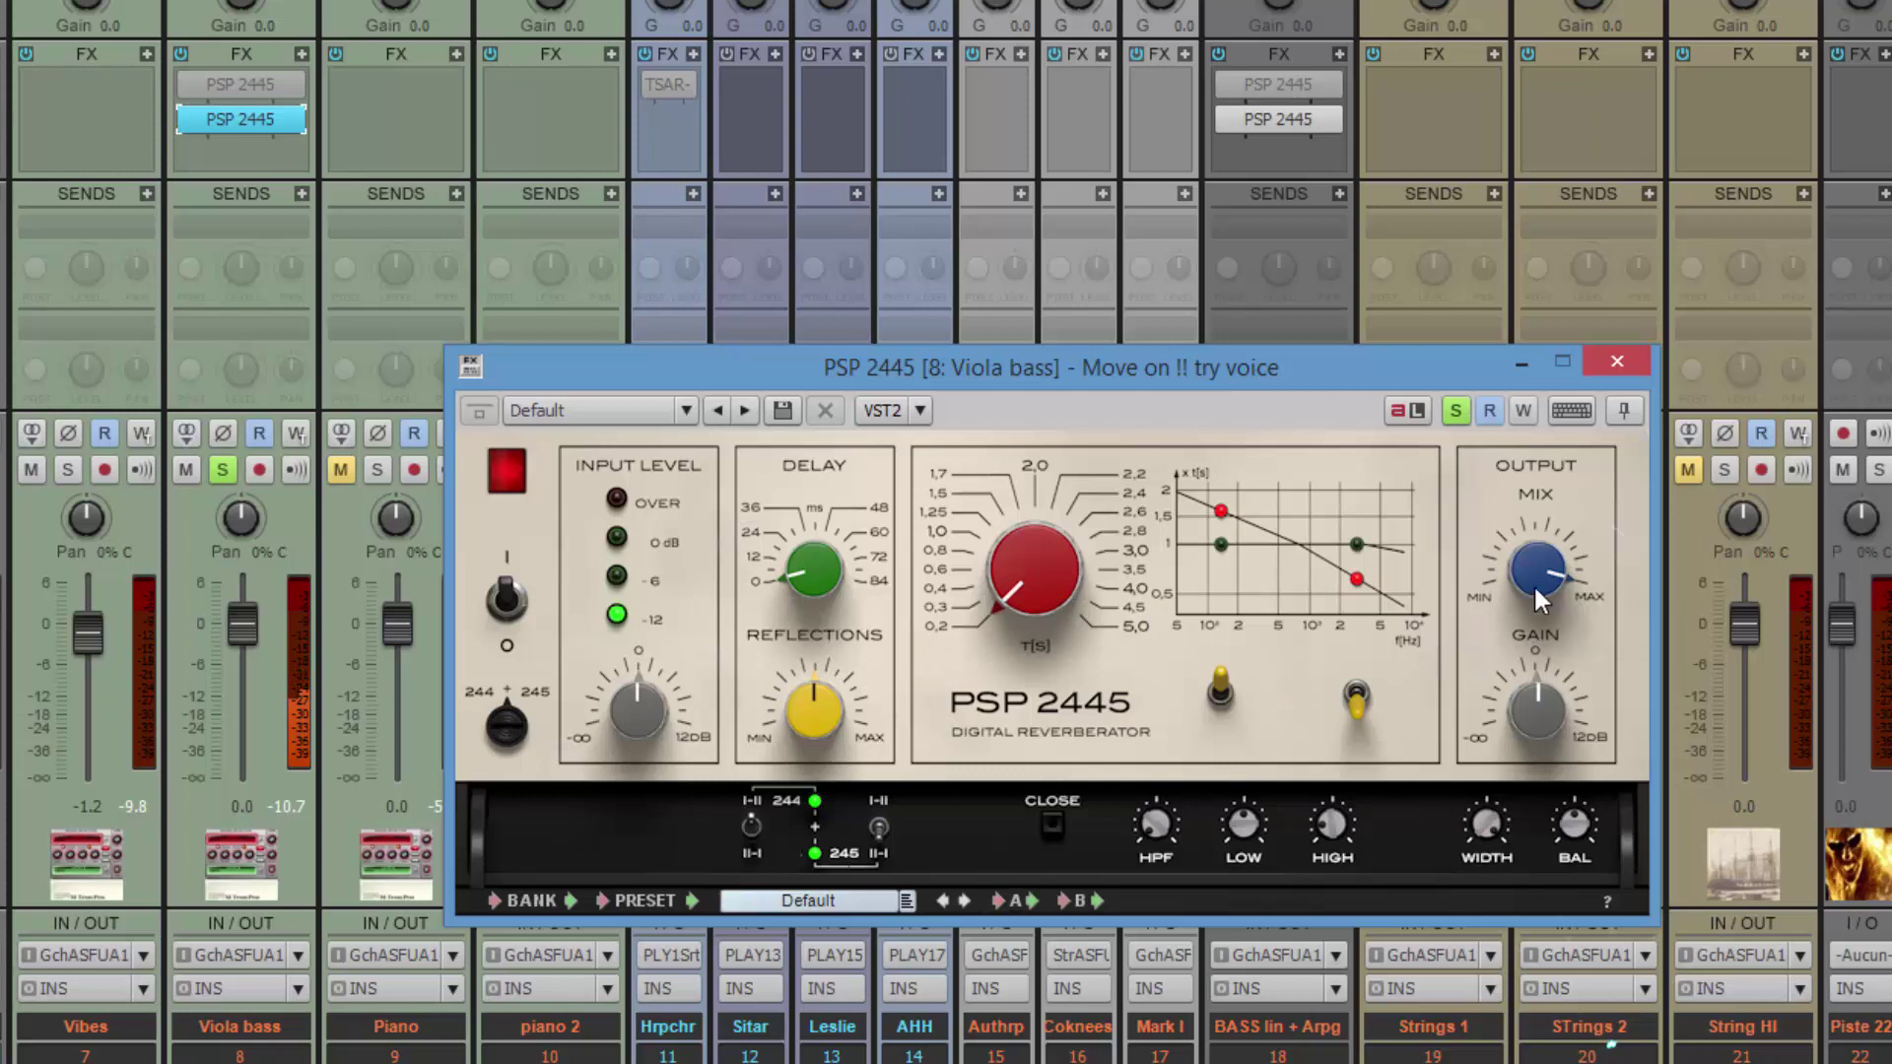
{"action": "scroll", "coordinate": [1534, 577], "scroll_direction": "down", "scroll_amount": 5}
{"action": "scroll", "coordinate": [1527, 577], "scroll_direction": "up", "scroll_amount": 1}
Compare the soloed Viola bass with its reverb bypassed and active while raising the output gain slightly, and release the solo
{"action": "left_click", "coordinate": [187, 120]}
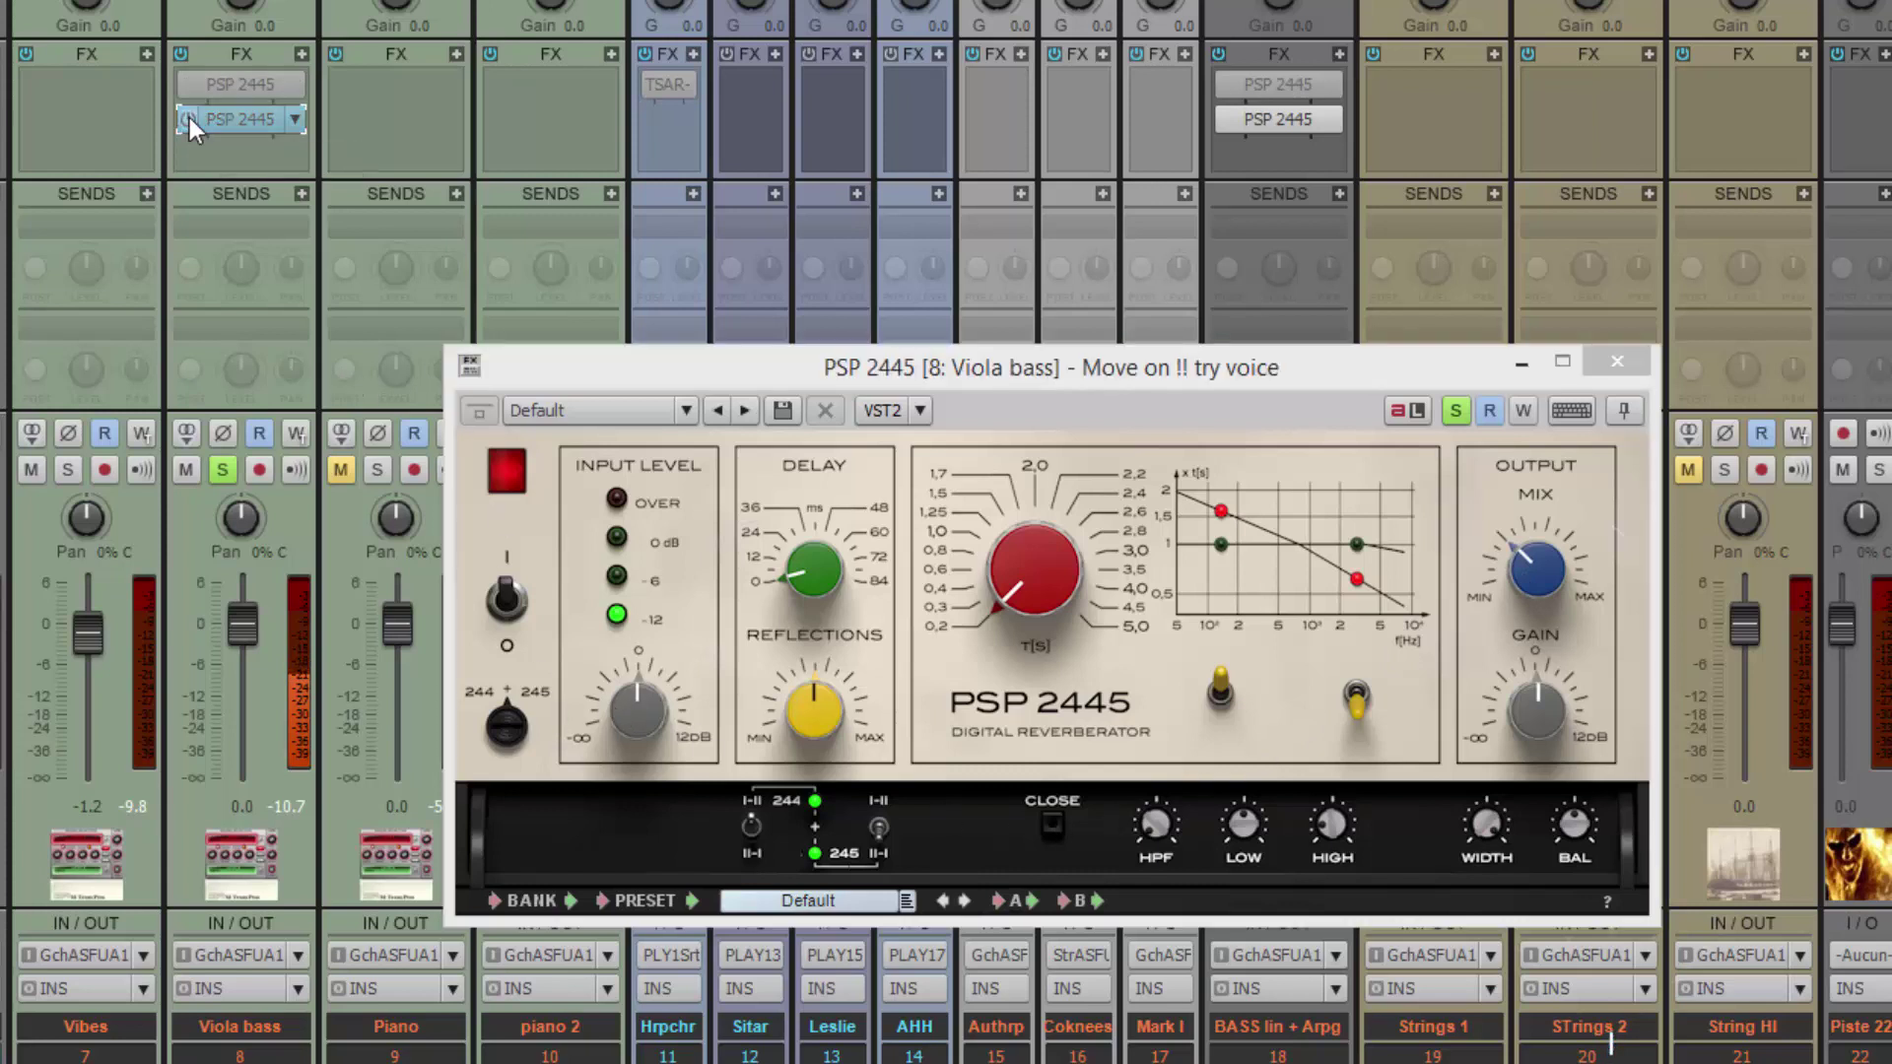
{"action": "left_click", "coordinate": [1533, 696]}
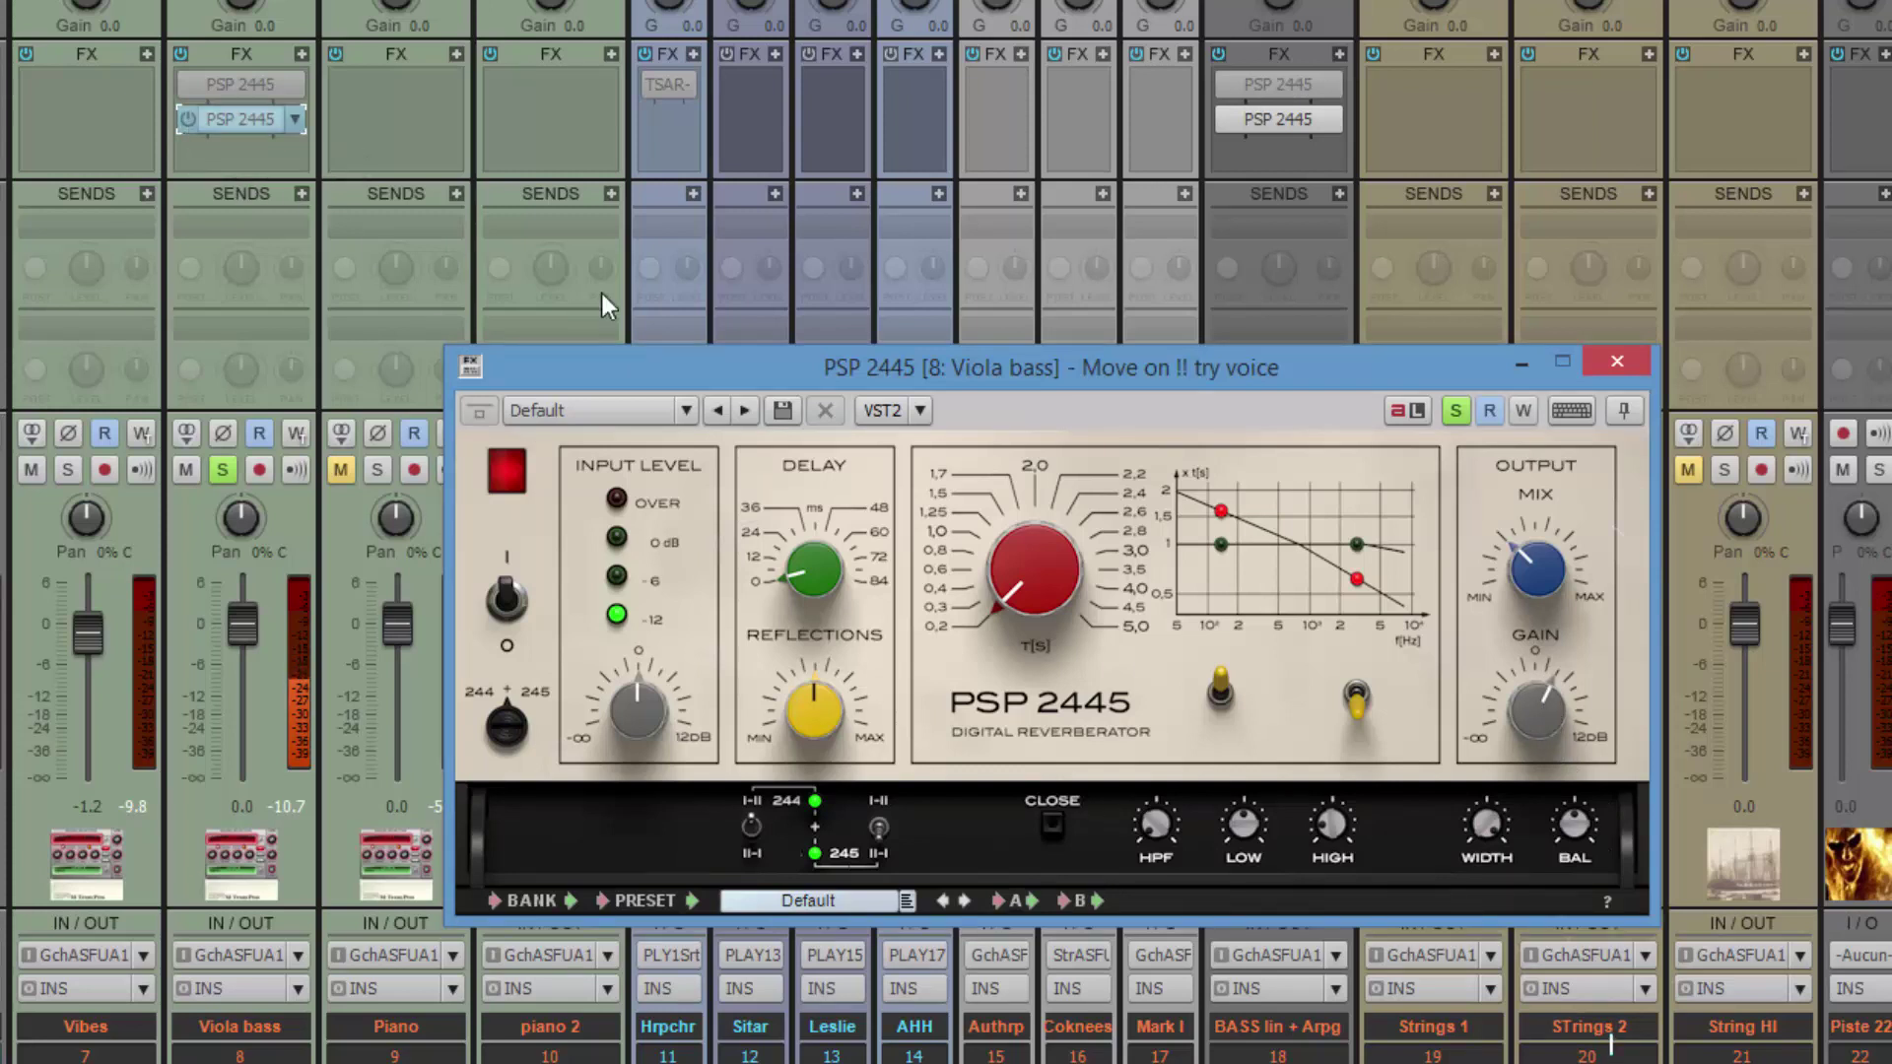
{"action": "left_click", "coordinate": [189, 117]}
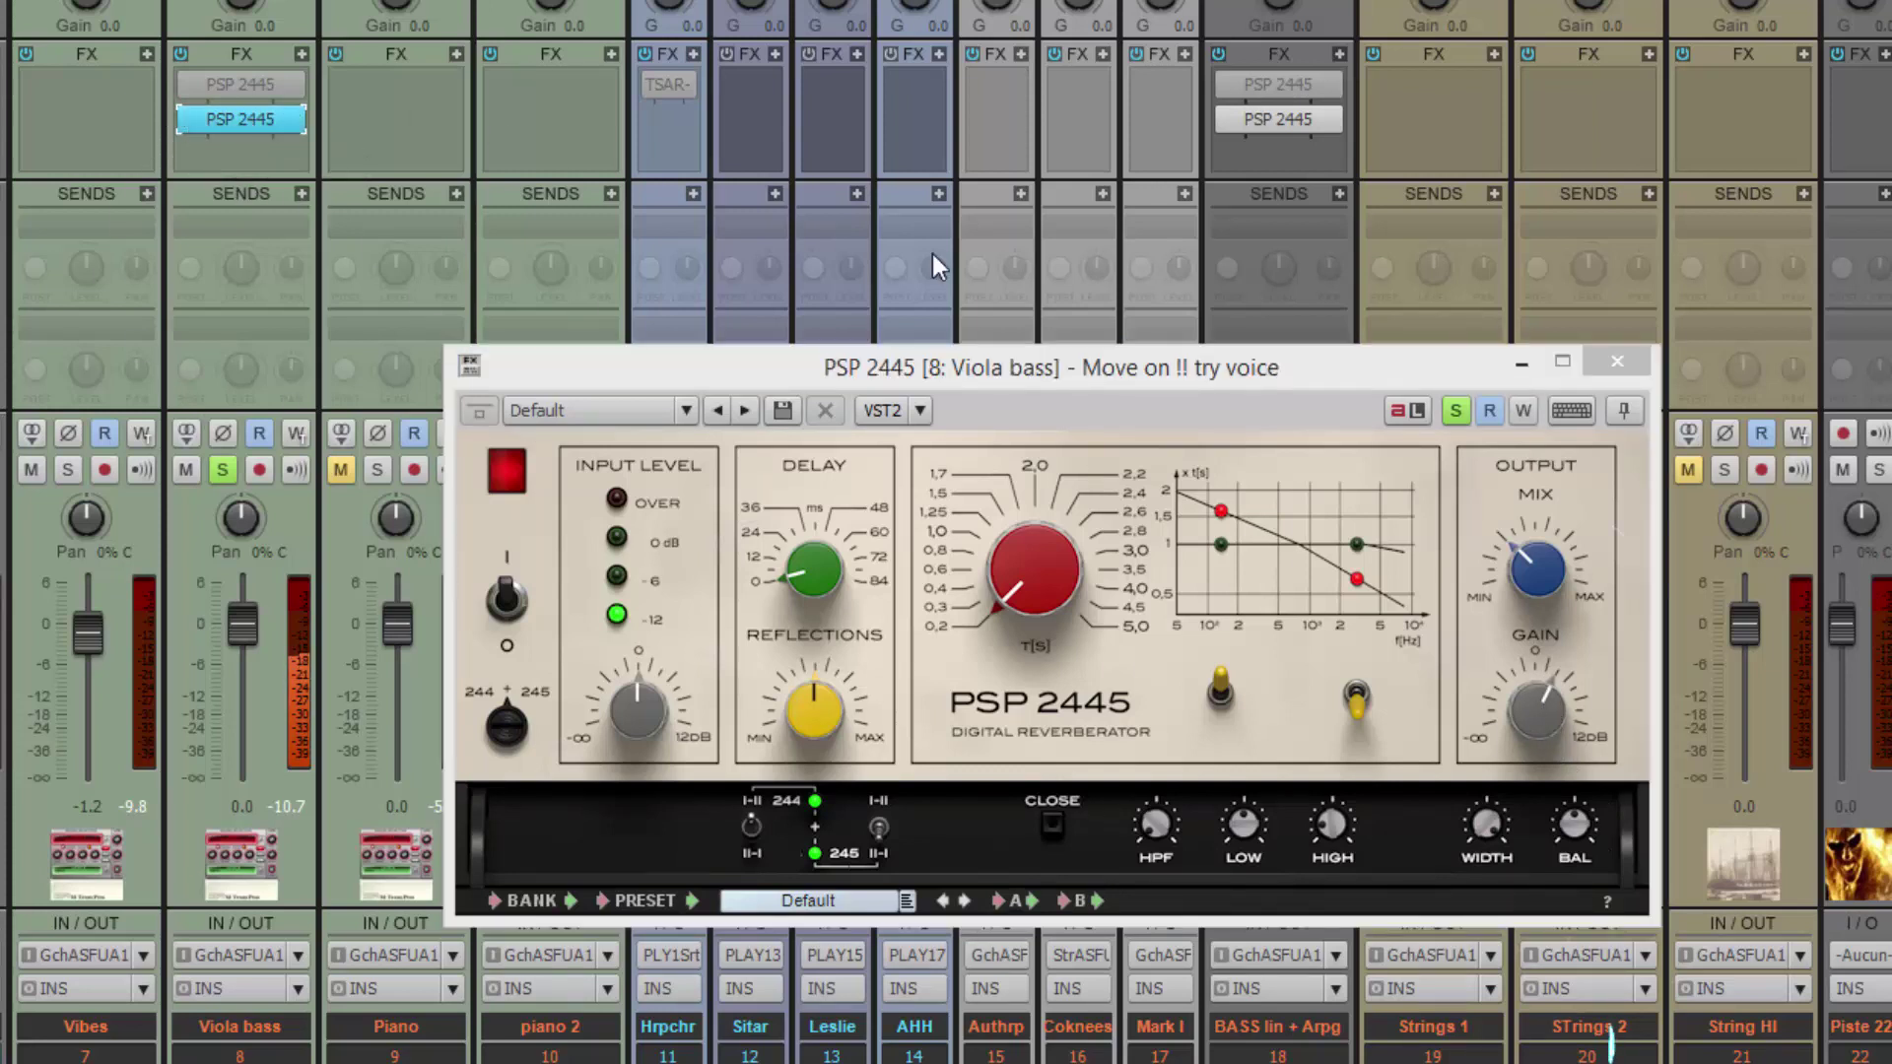
{"action": "left_click", "coordinate": [1541, 706]}
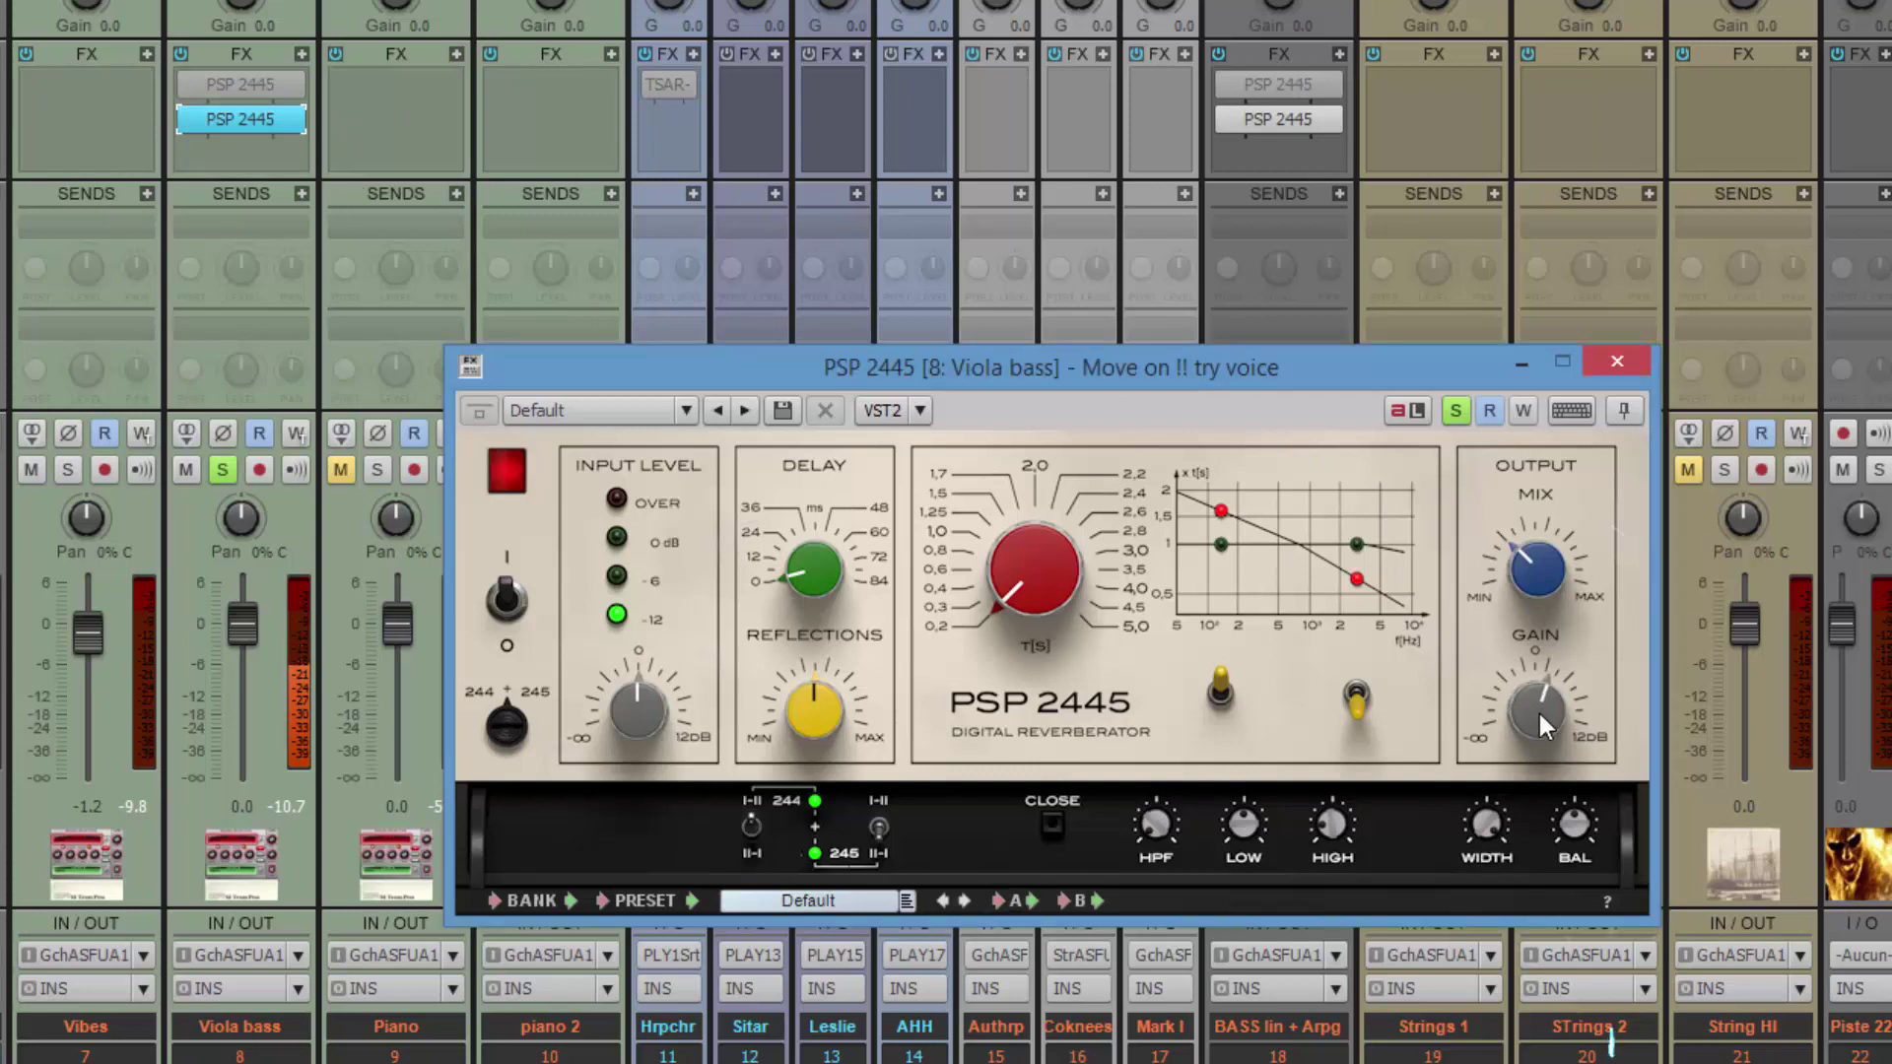
{"action": "left_click", "coordinate": [189, 119]}
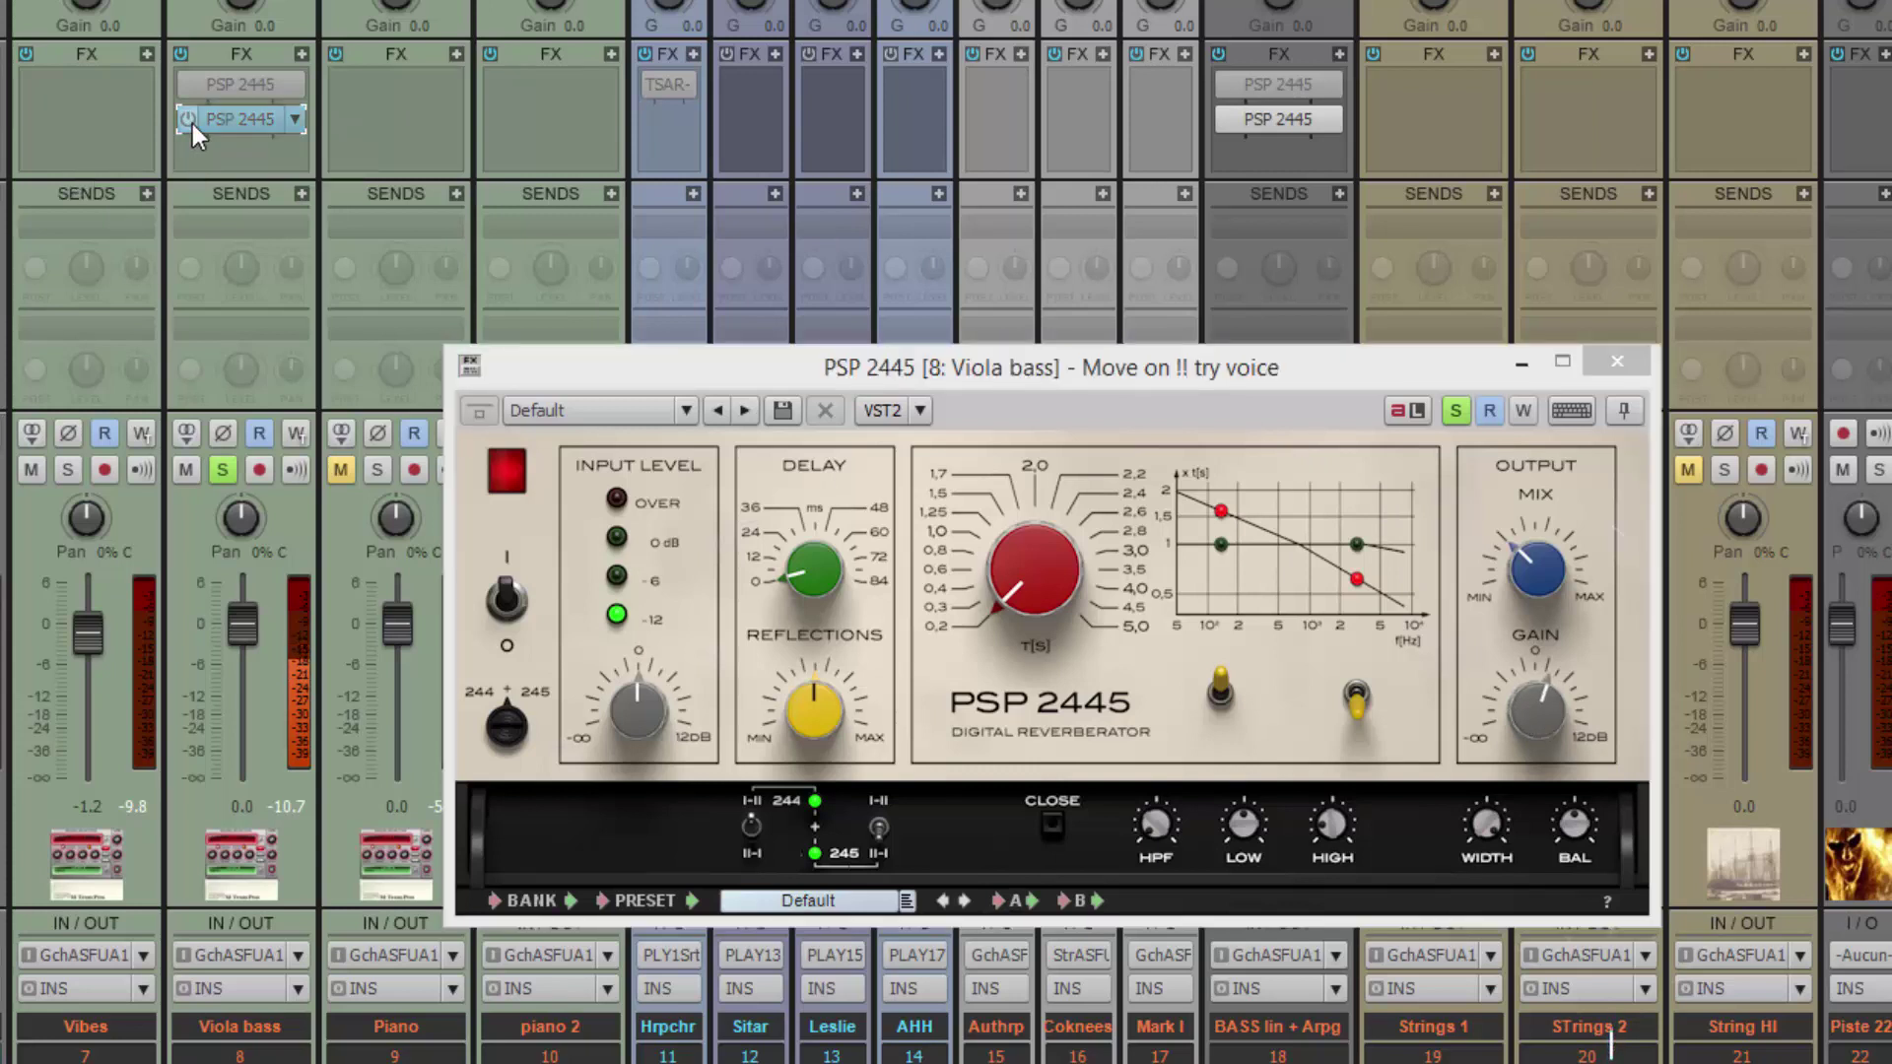
{"action": "left_click", "coordinate": [192, 122]}
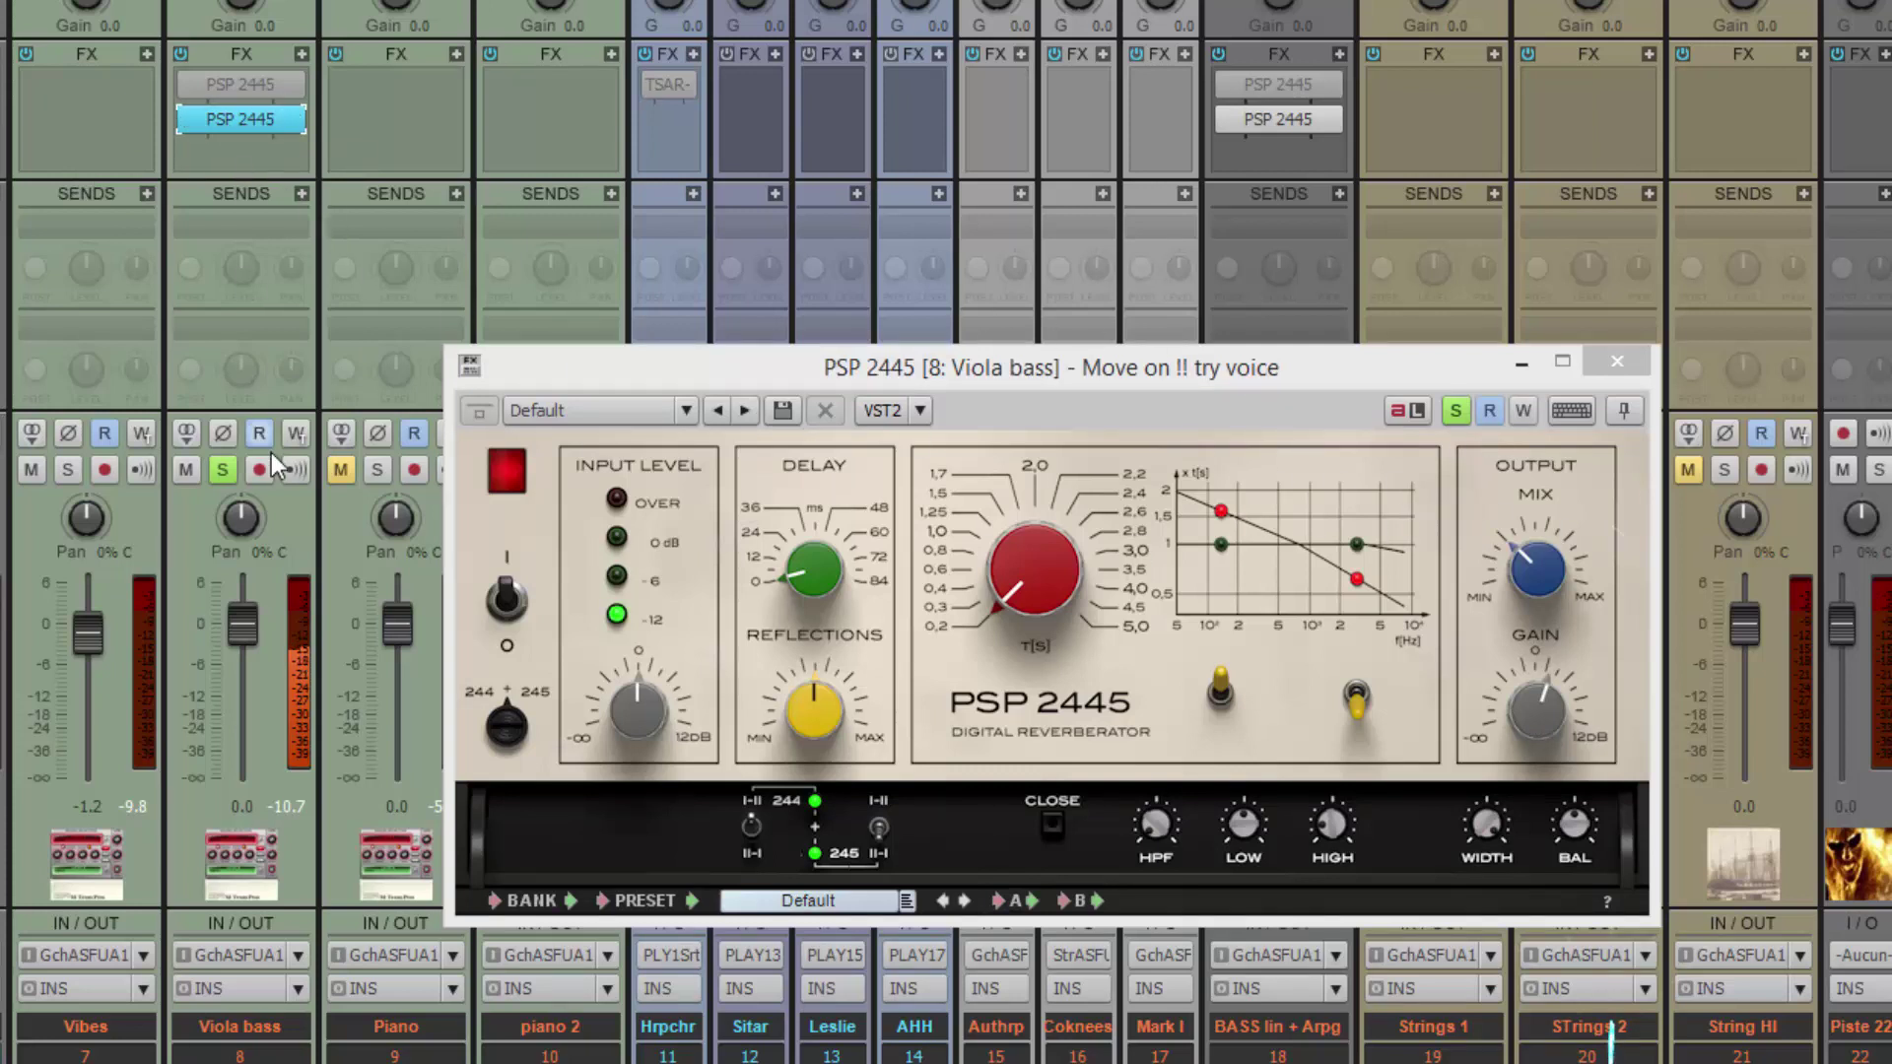
{"action": "left_click", "coordinate": [224, 471]}
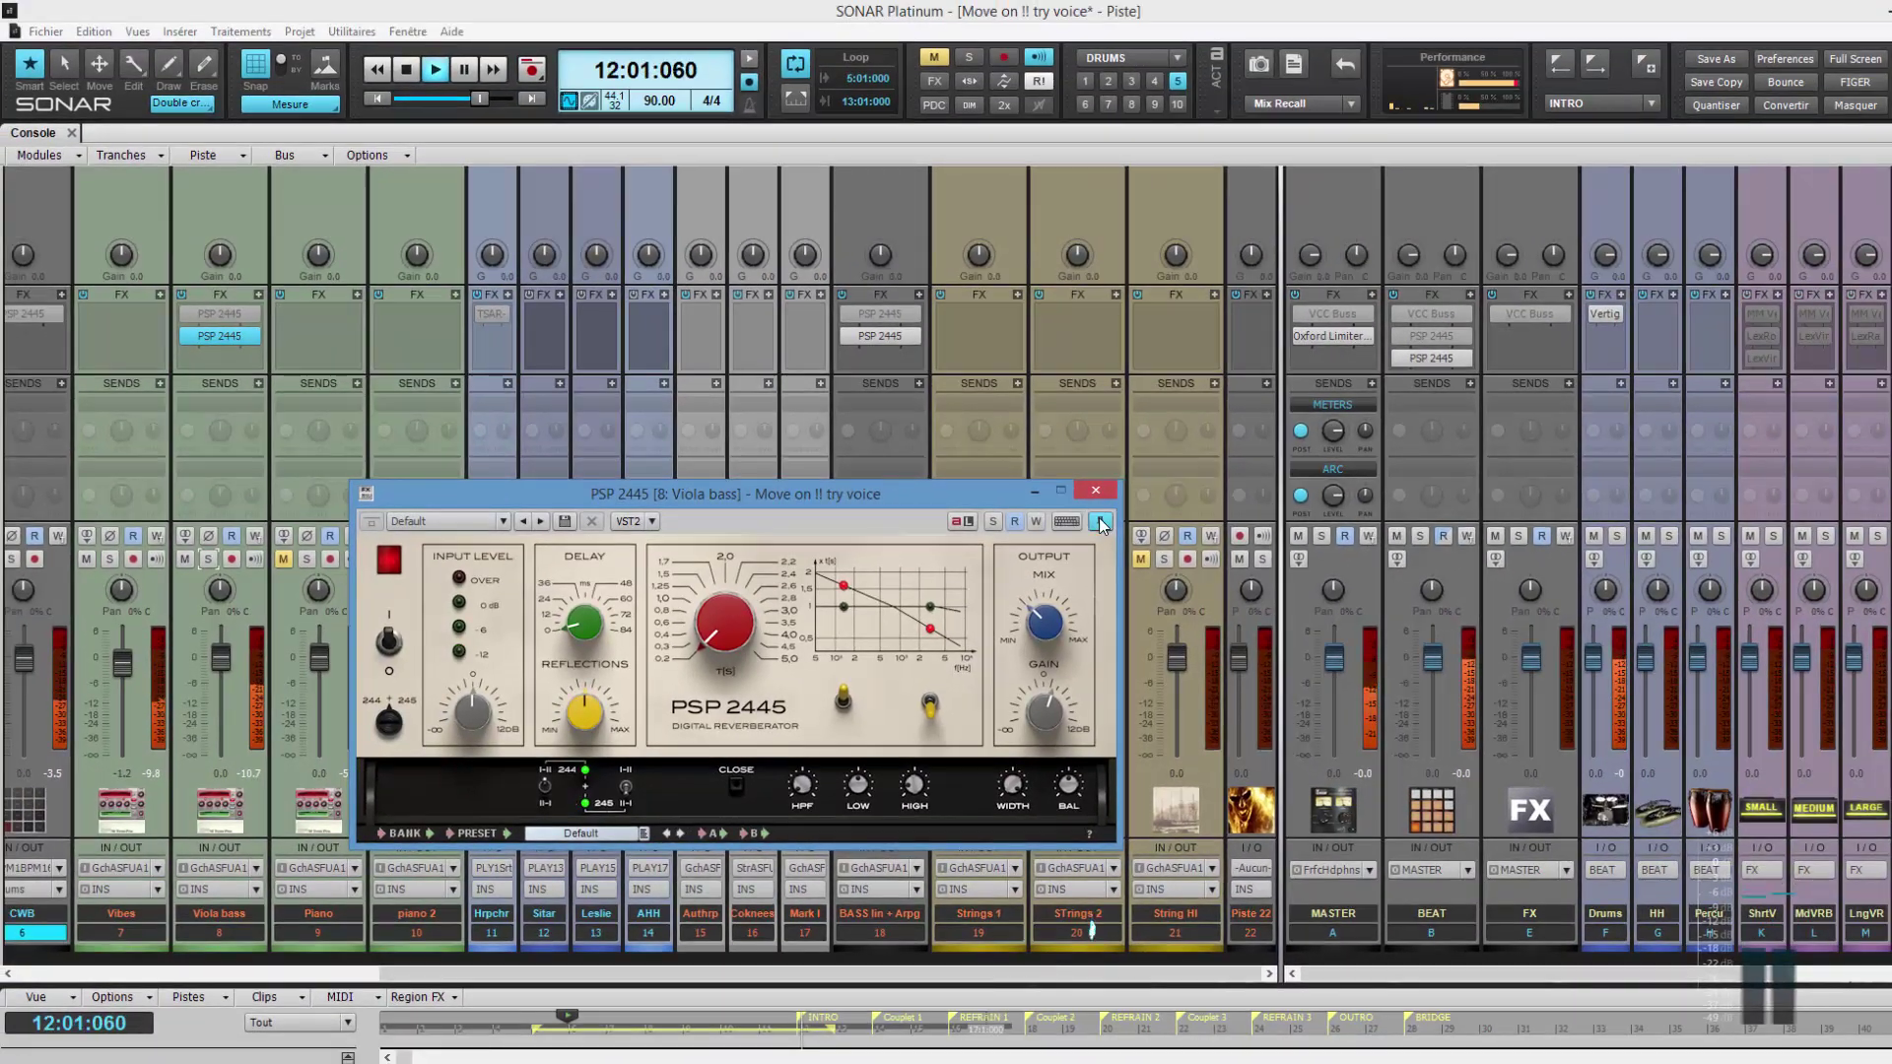
Open the BASS lin + Arpg and BEAT bus reverbs and arrange their windows beside the Viola bass one below the inserts
{"action": "left_click_drag", "start_coordinate": [988, 498], "coordinate": [784, 698]}
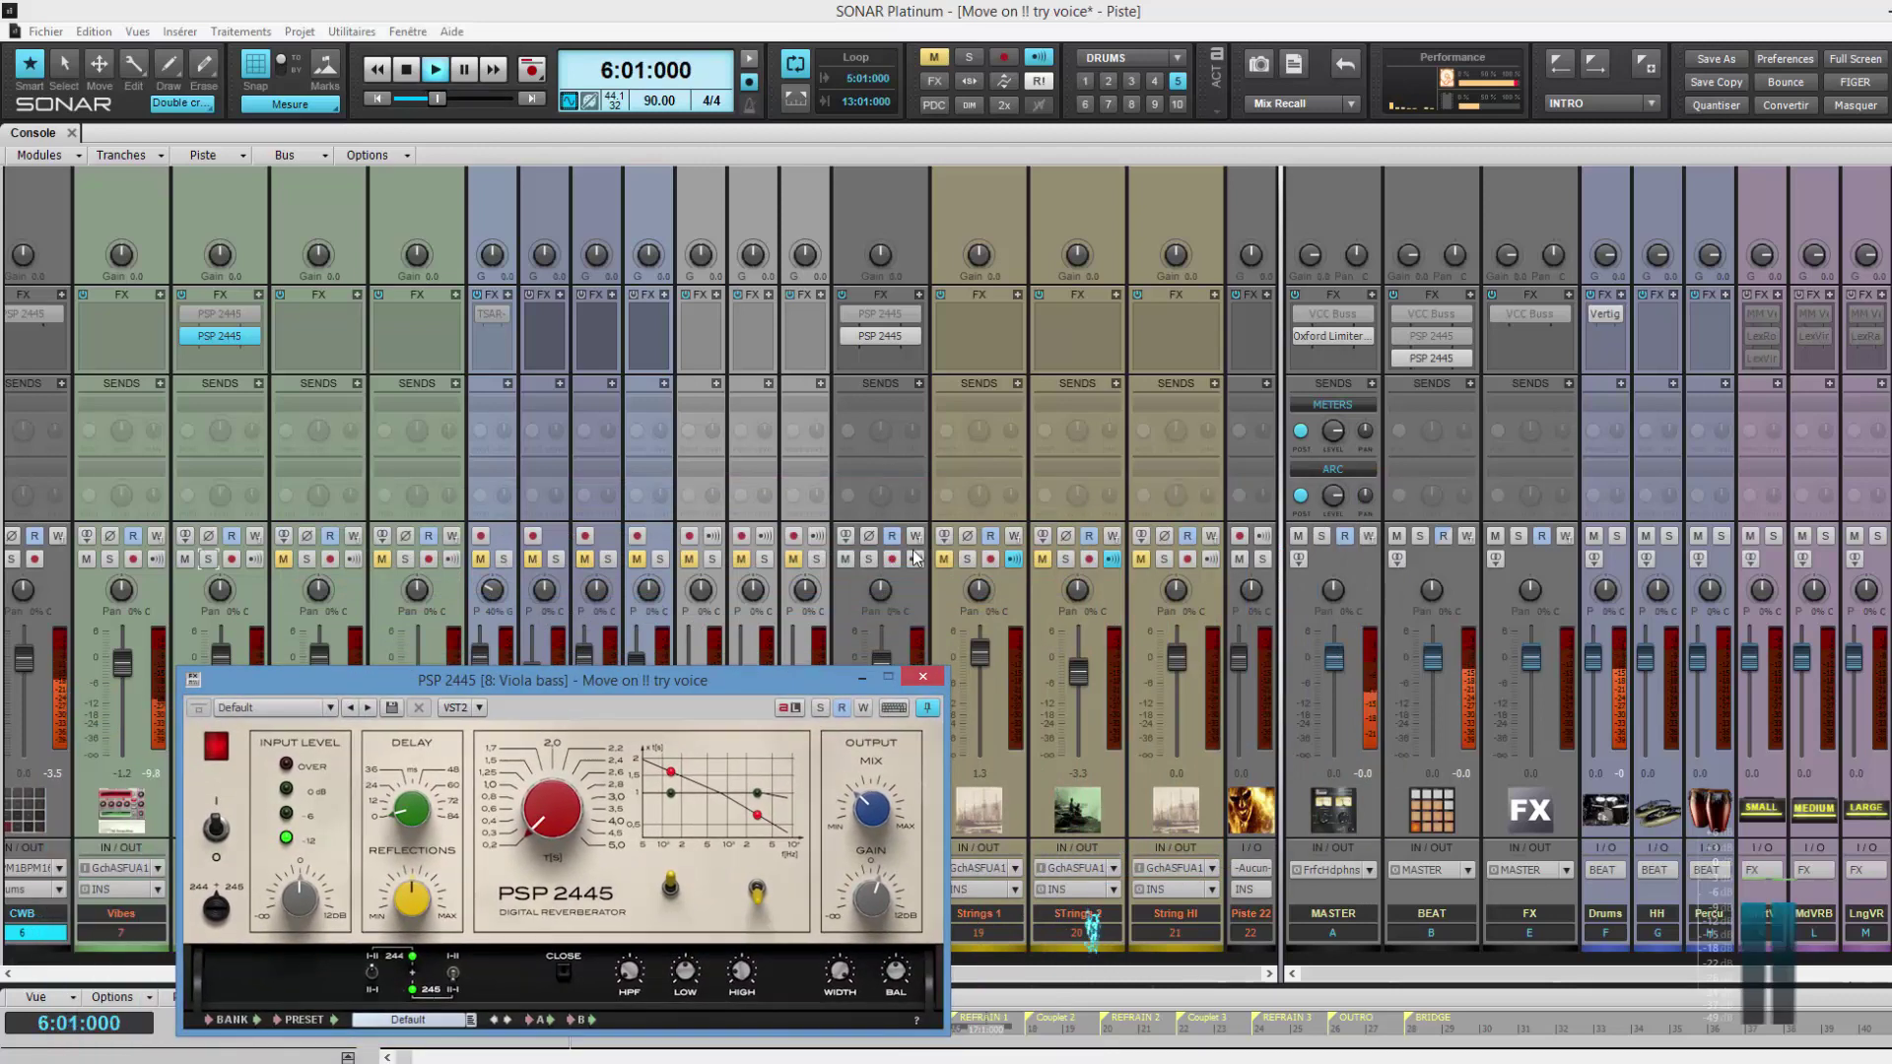
{"action": "double_click", "coordinate": [883, 337]}
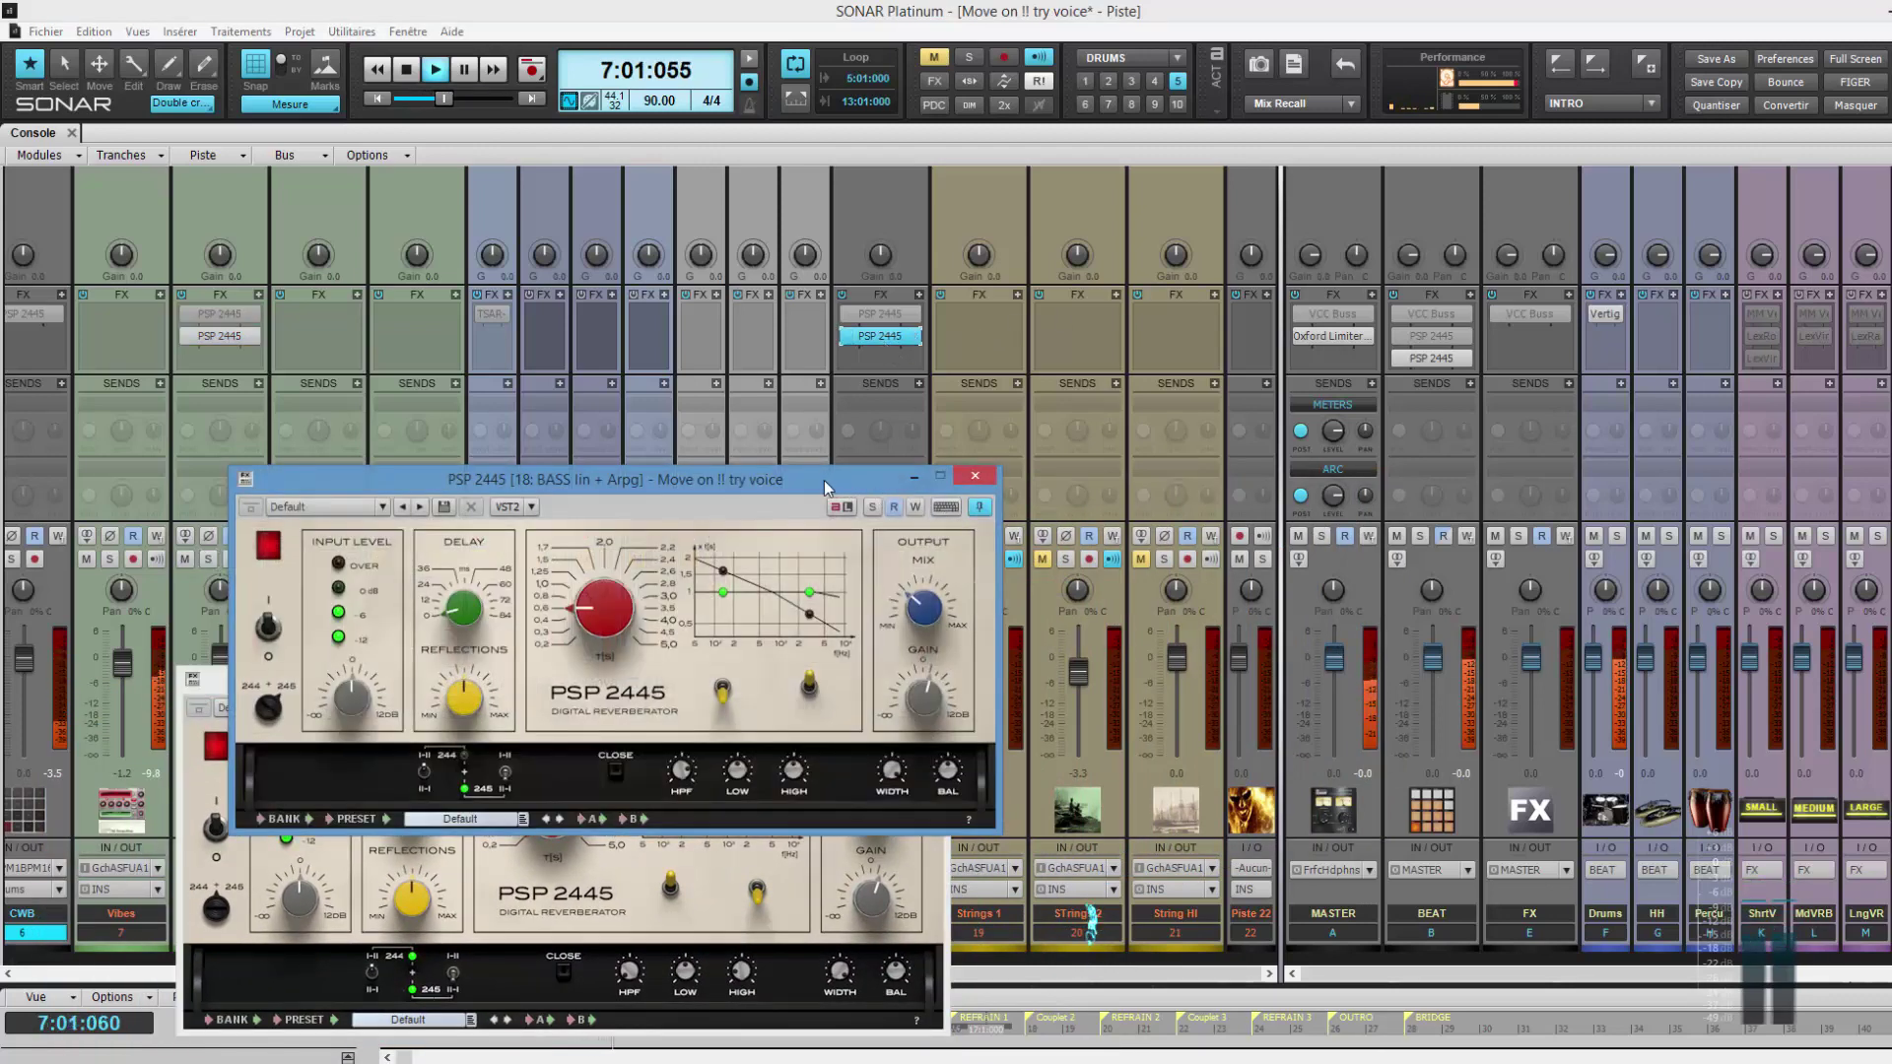
{"action": "left_click_drag", "start_coordinate": [823, 481], "coordinate": [1563, 674]}
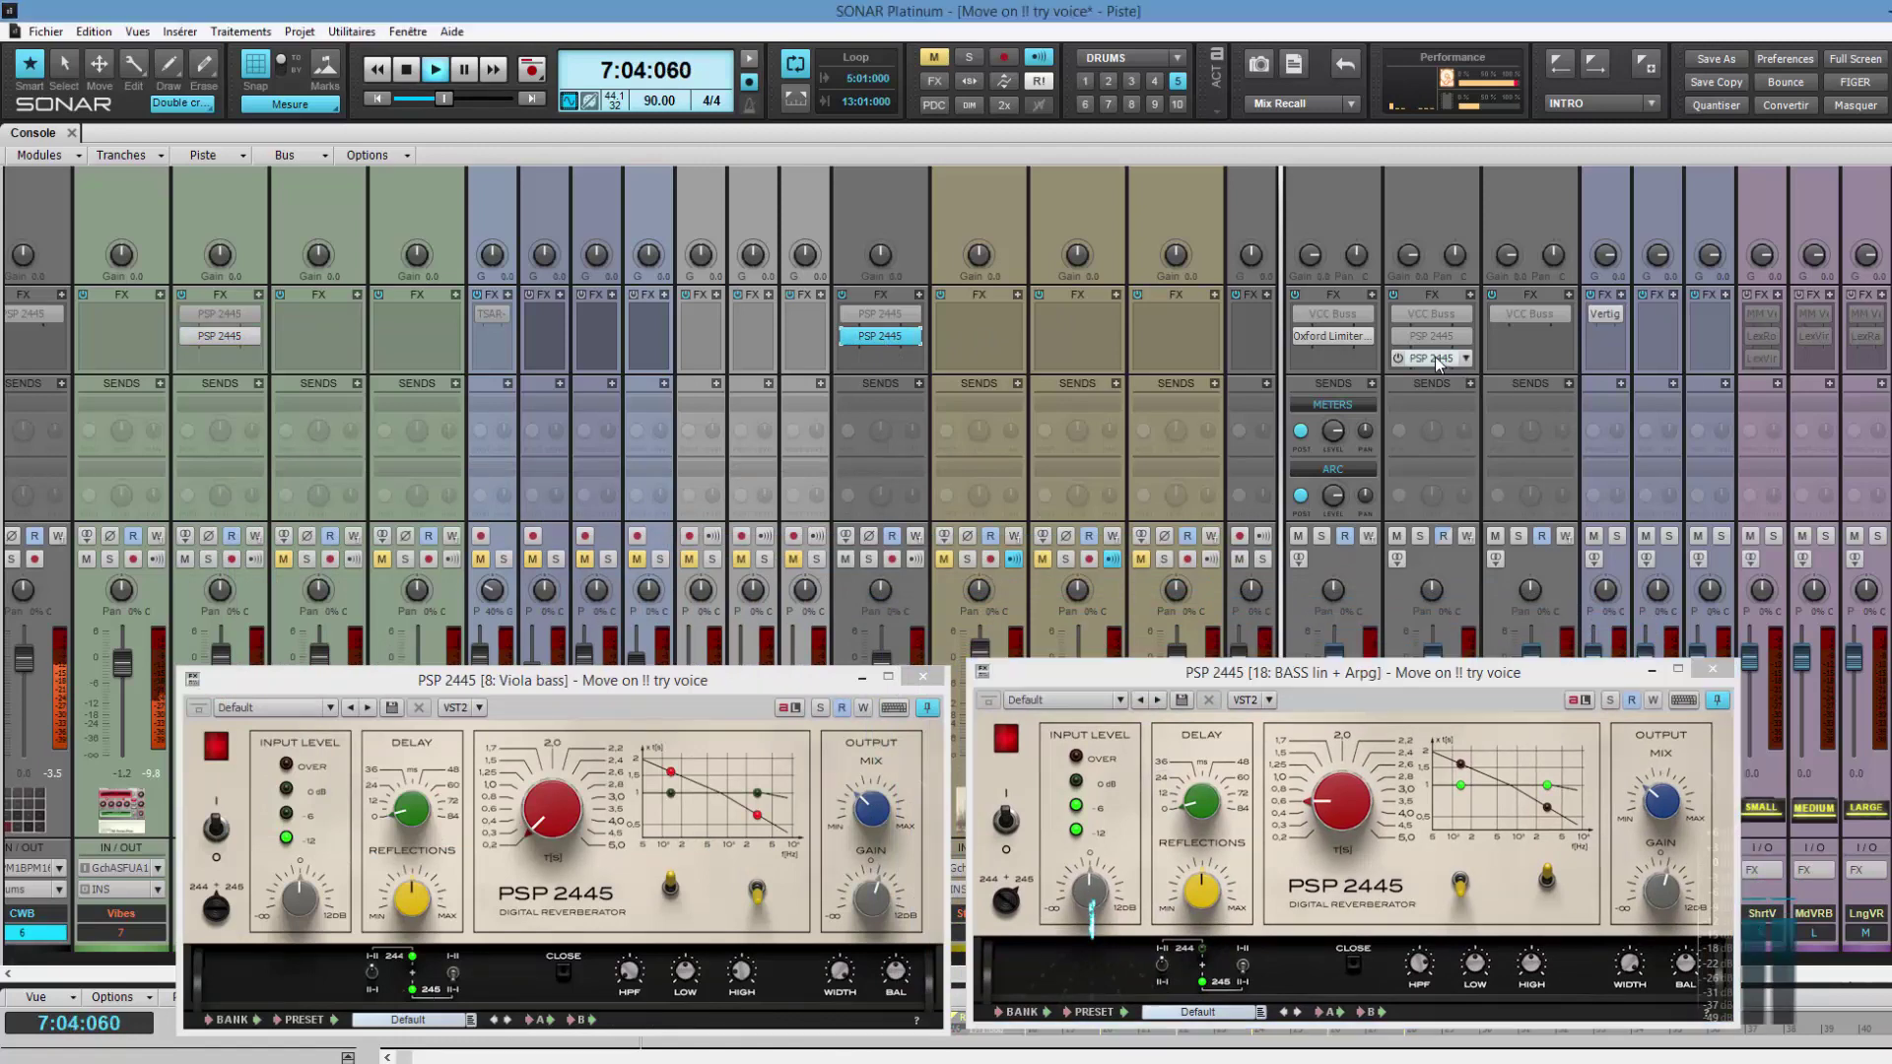
{"action": "double_click", "coordinate": [1434, 358]}
{"action": "left_click_drag", "start_coordinate": [591, 475], "coordinate": [774, 343]}
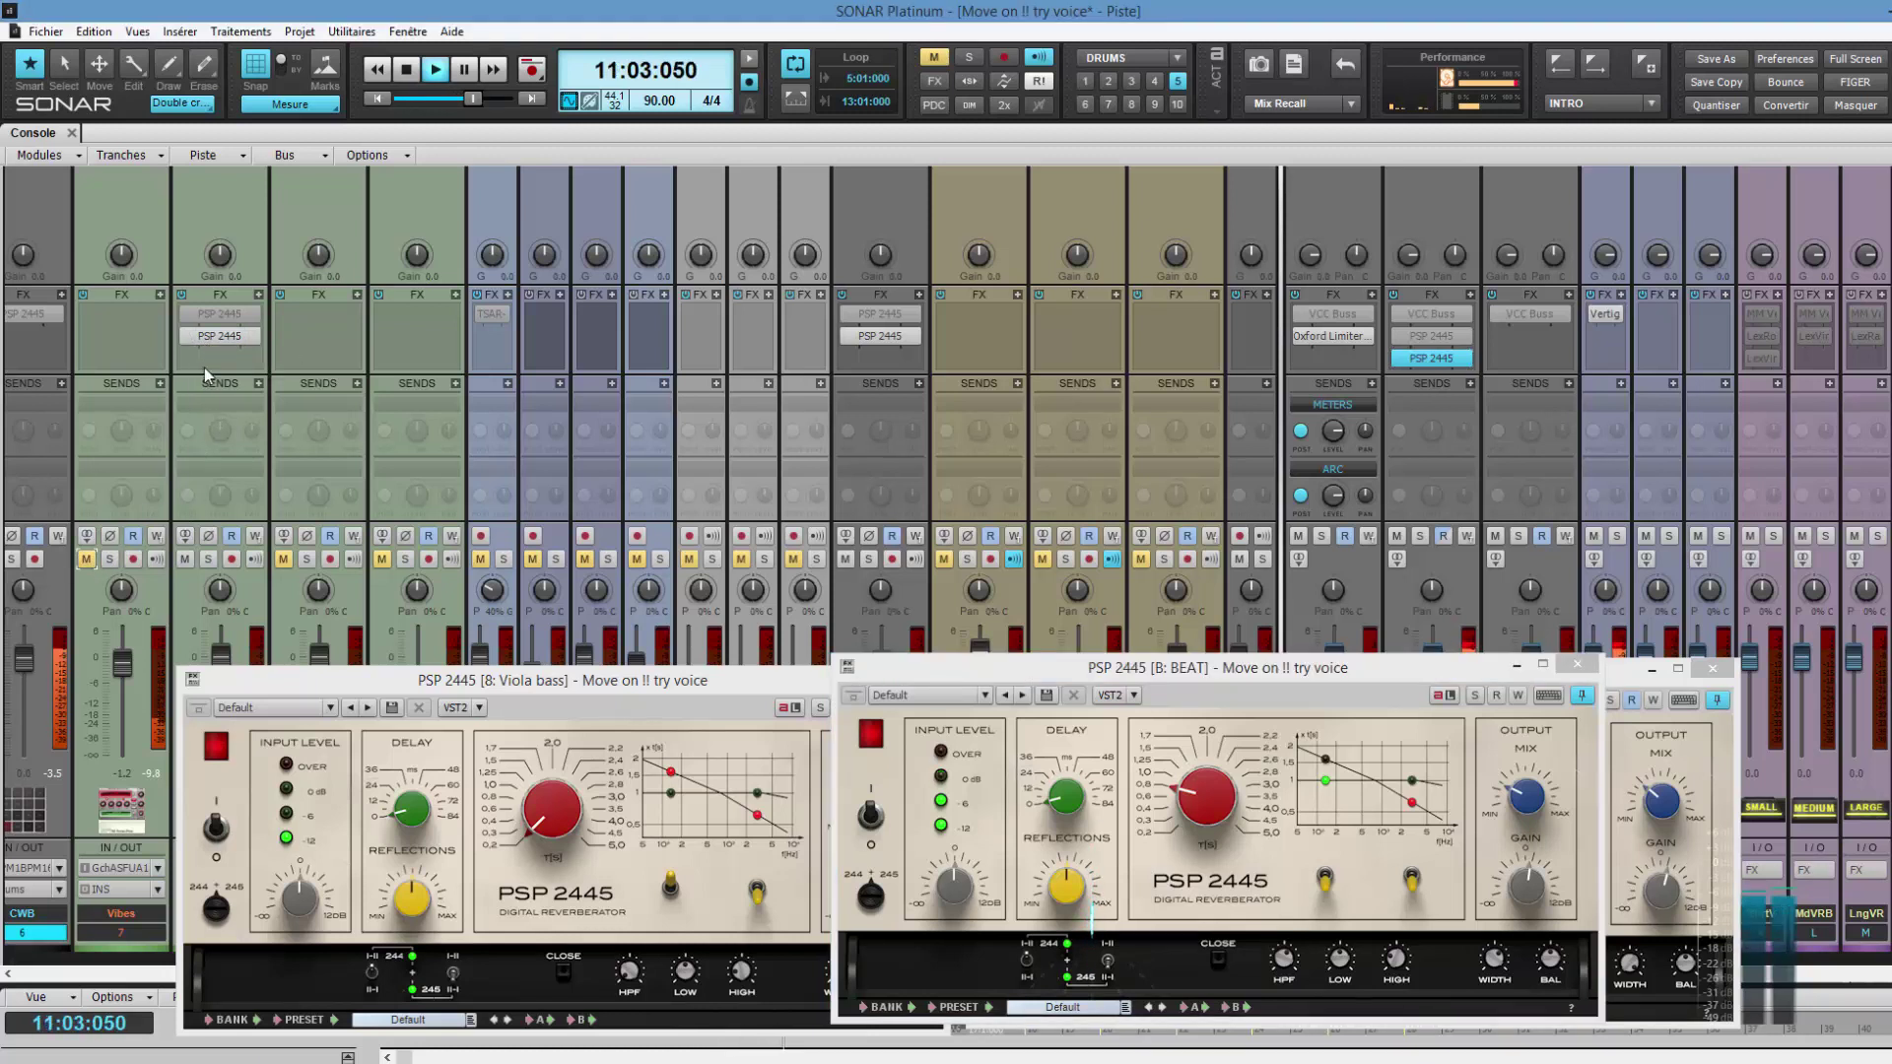
Compare the full mix with the Viola bass, BASS lin + Arpg and BEAT reverbs all bypassed and all active
{"action": "mouse_move", "coordinate": [191, 340]}
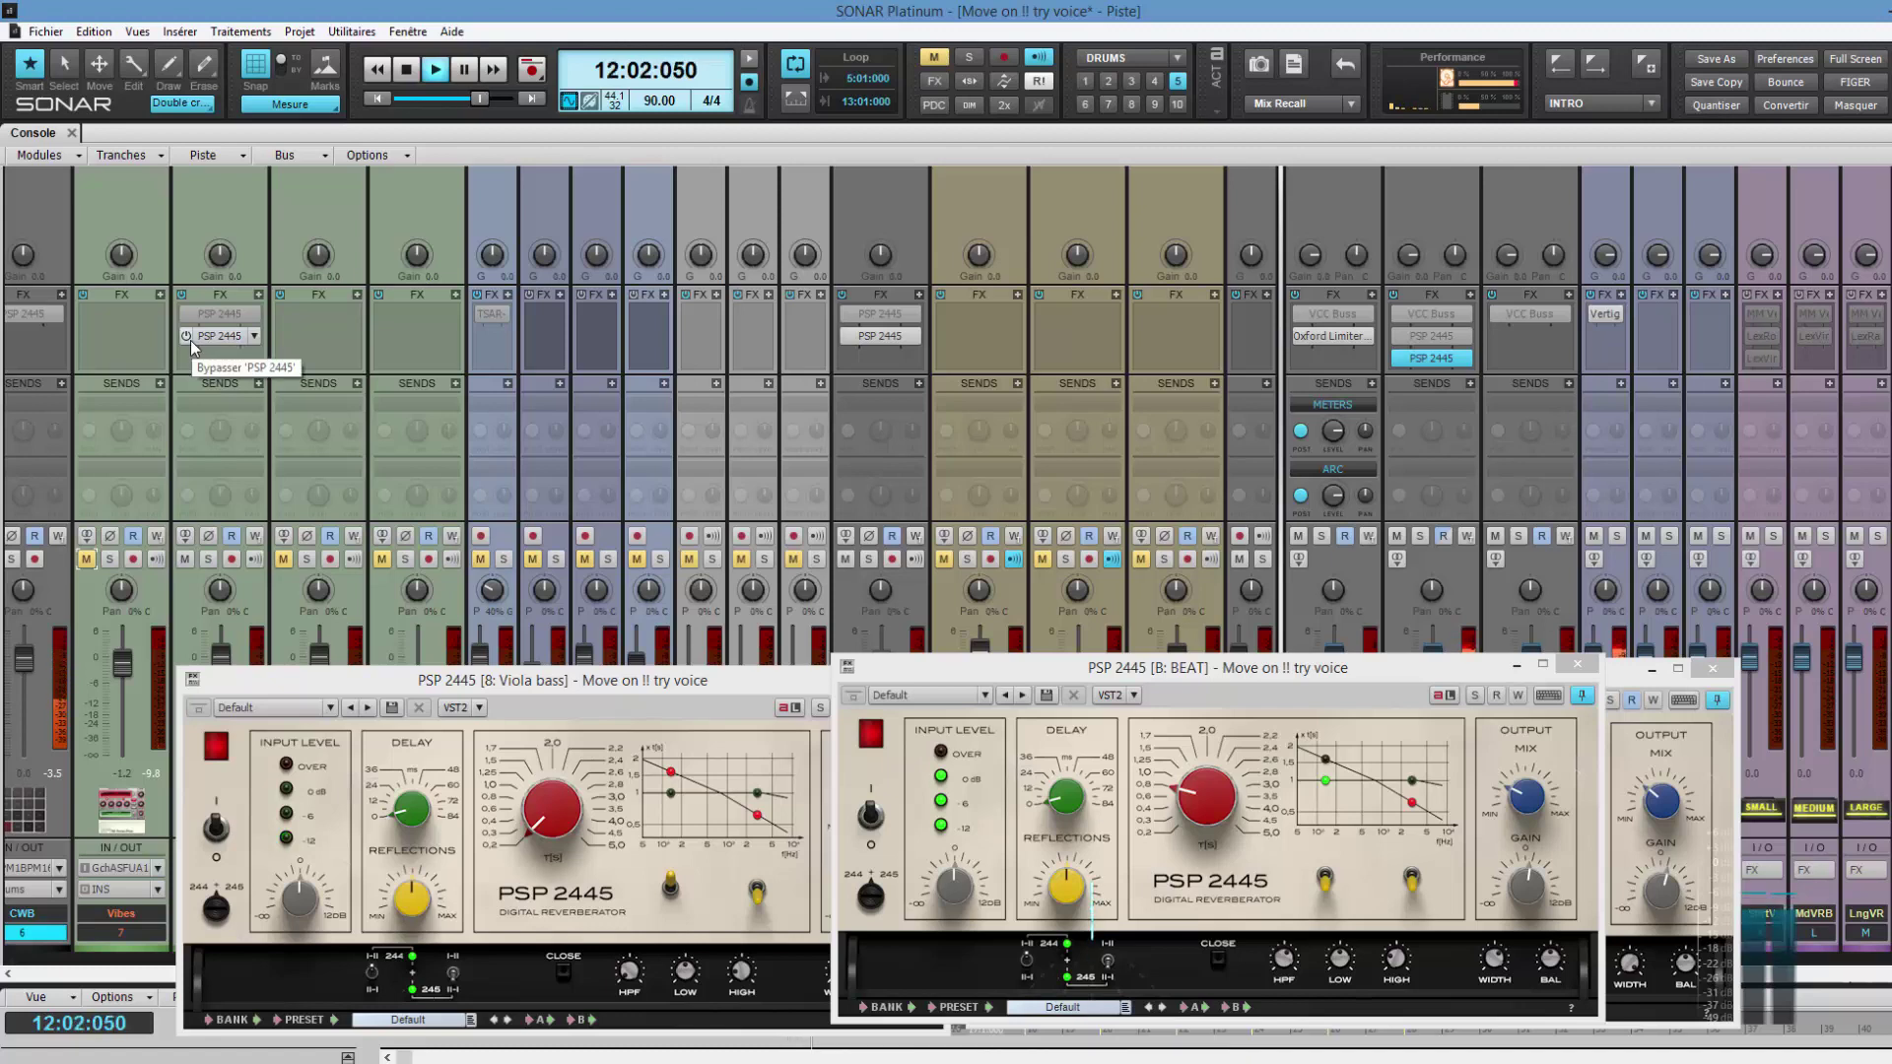
{"action": "left_click", "coordinate": [195, 338]}
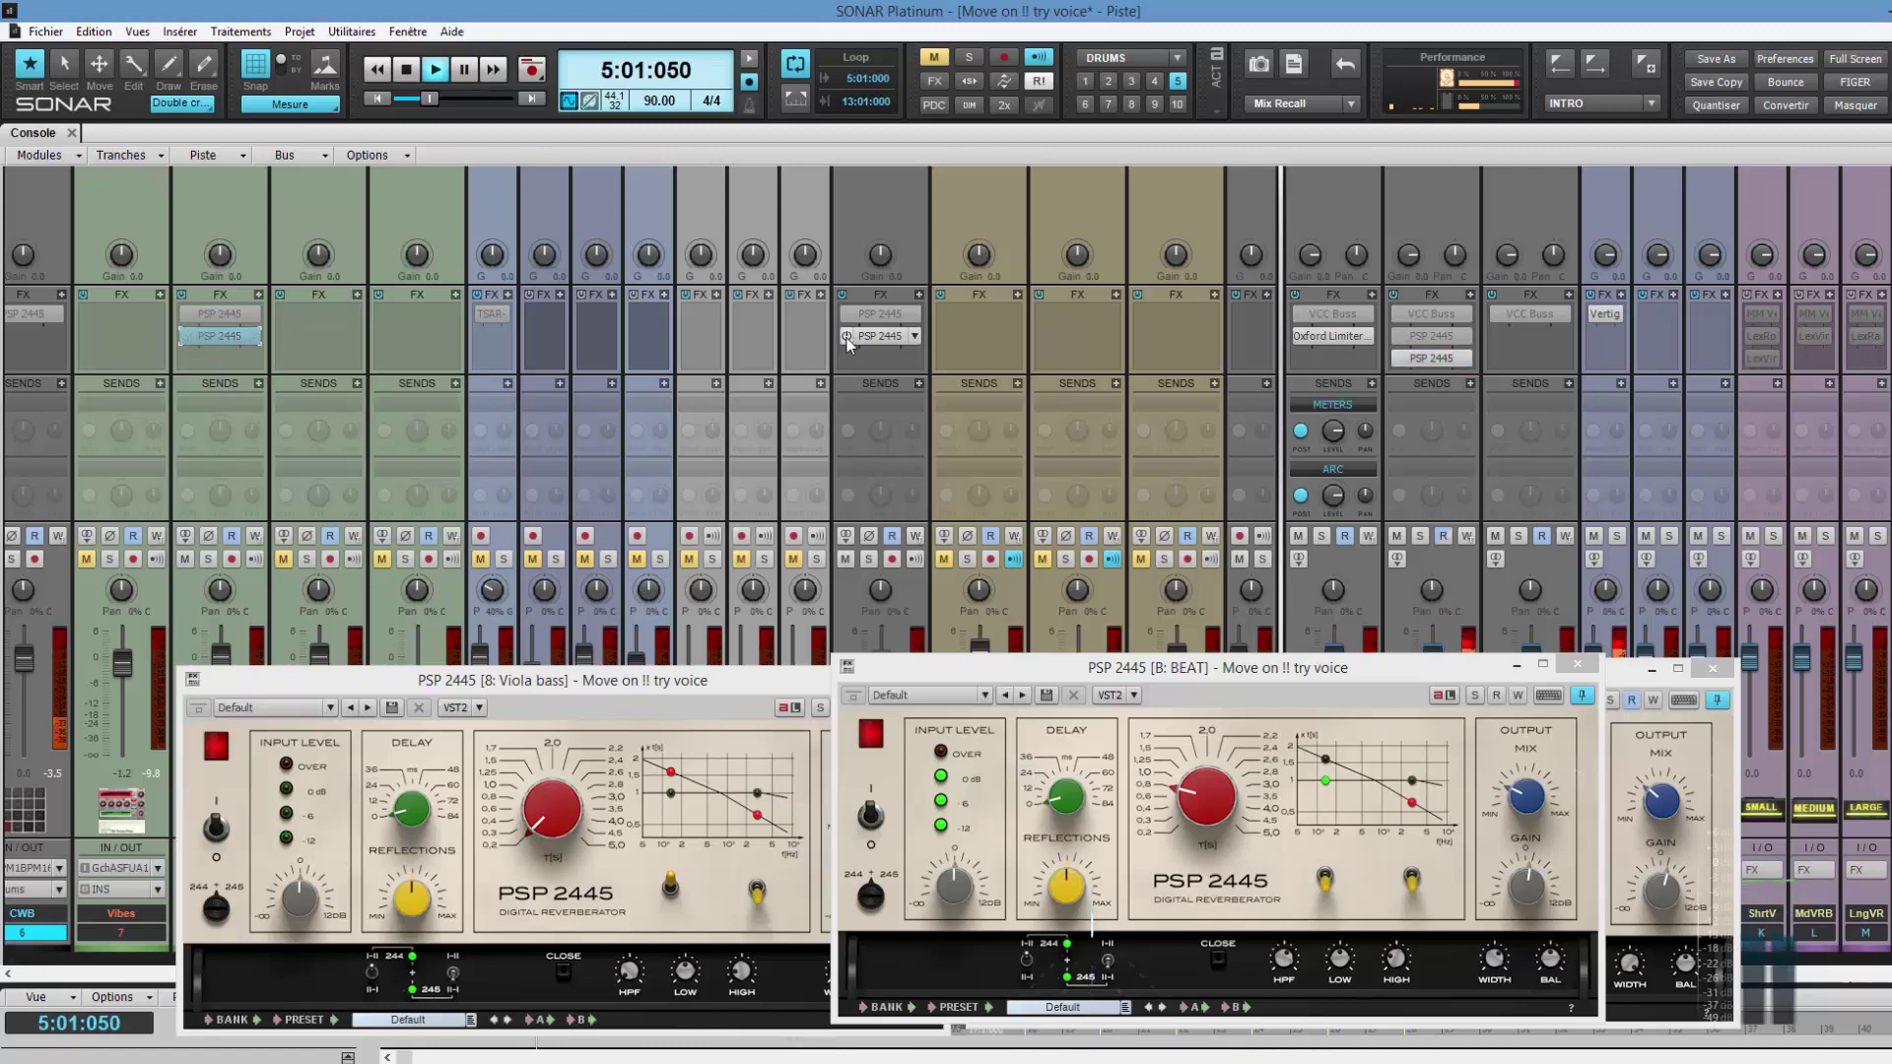
{"action": "left_click", "coordinate": [850, 339]}
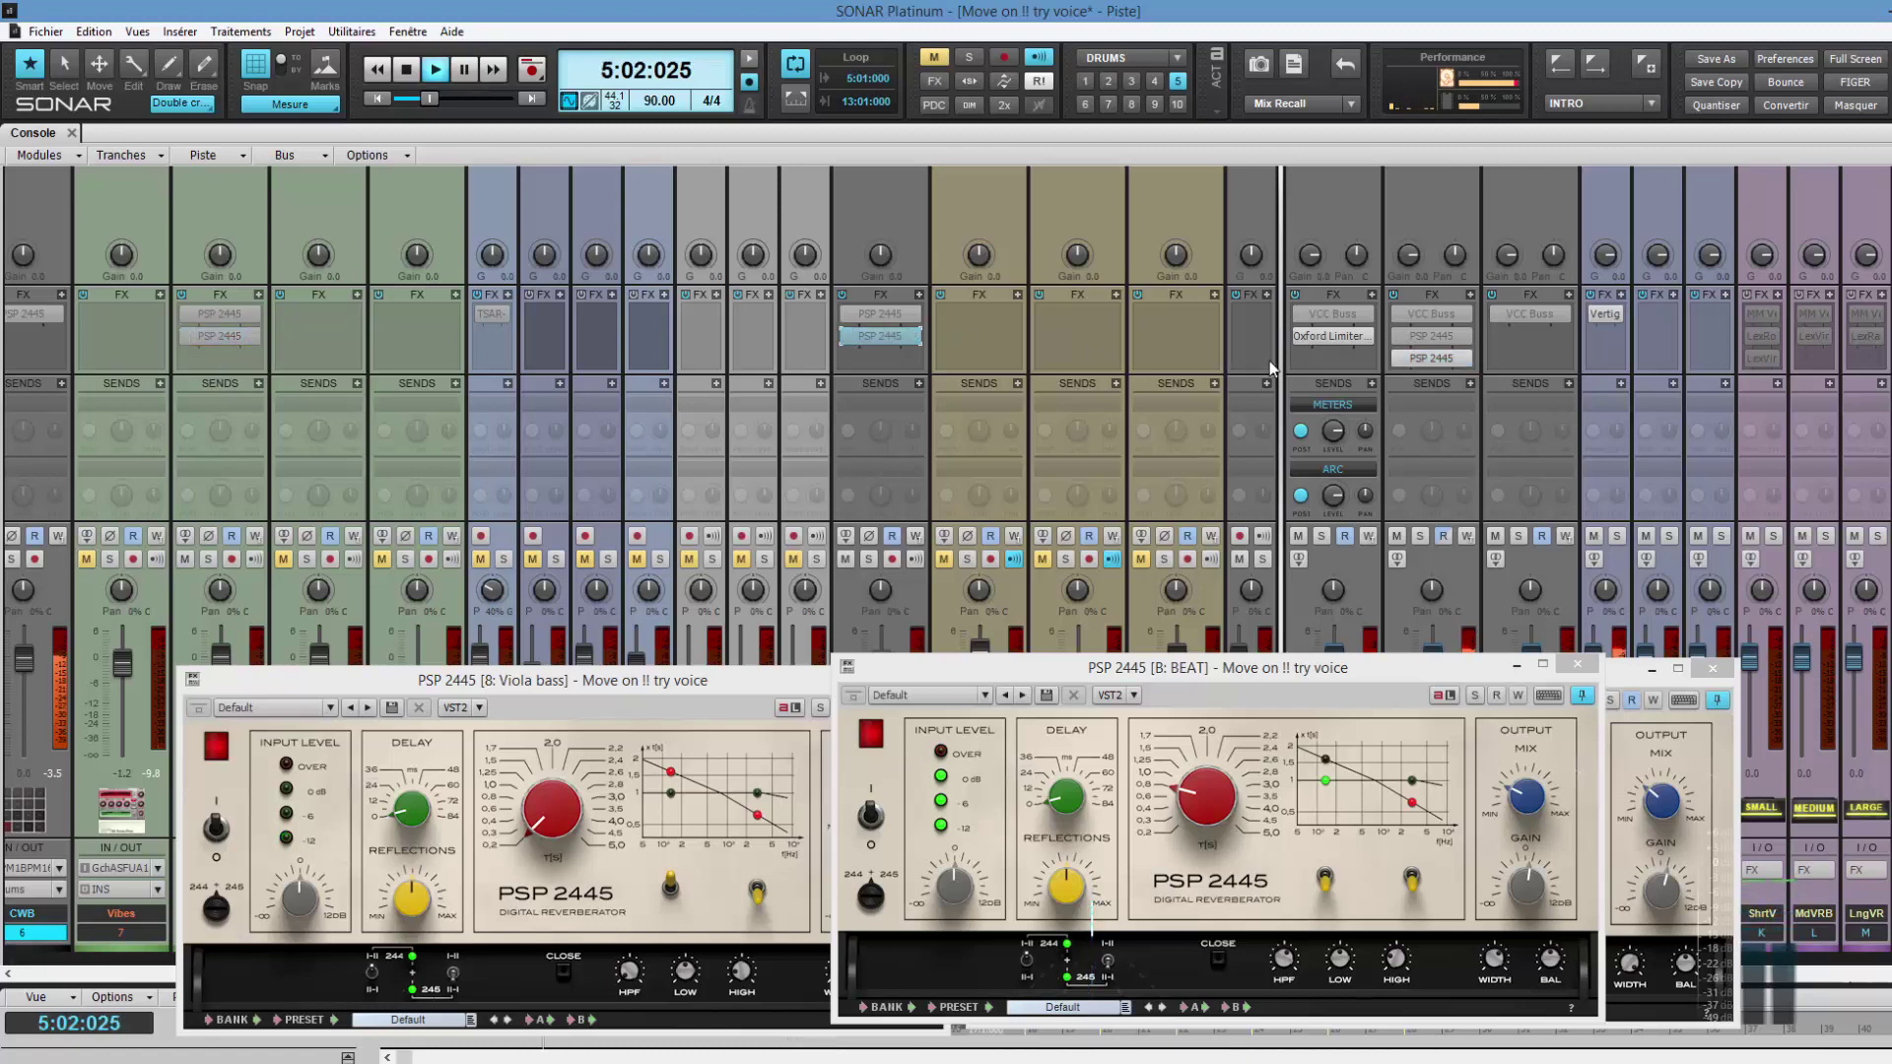
{"action": "left_click", "coordinate": [1398, 359]}
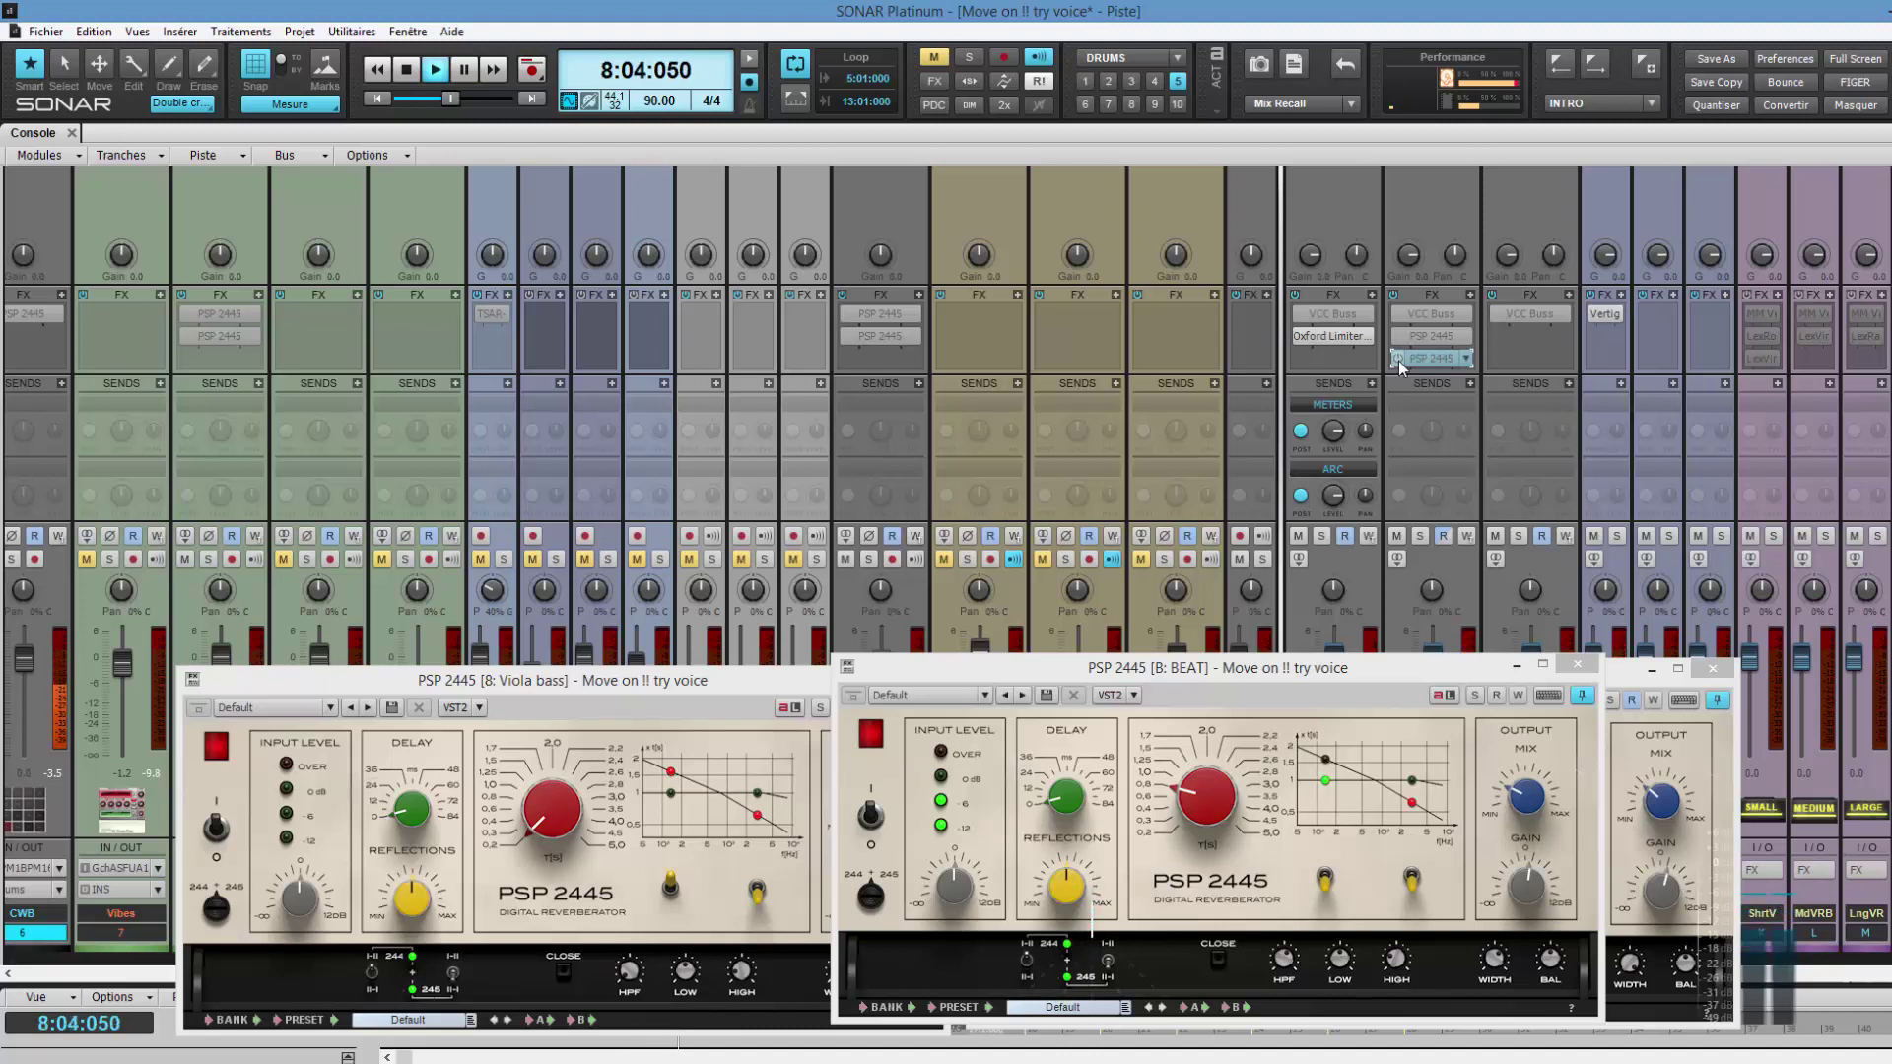
{"action": "left_click", "coordinate": [862, 336]}
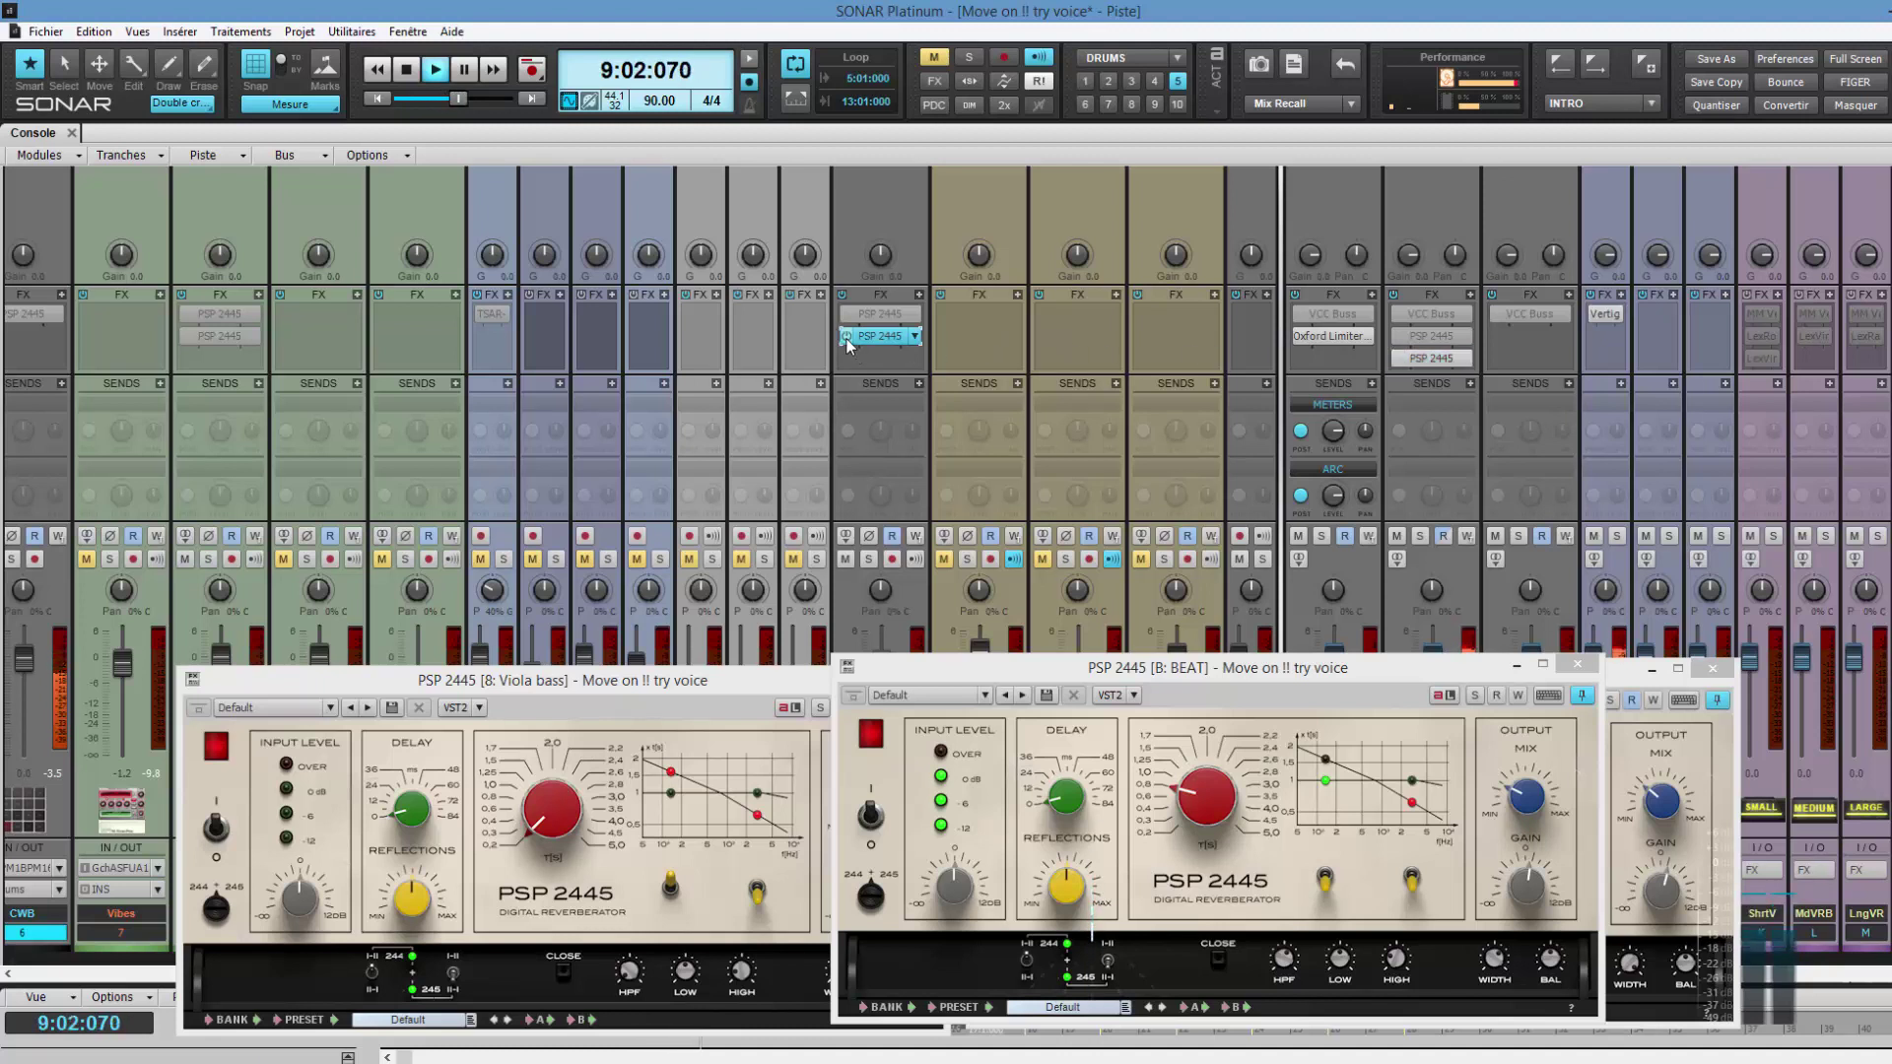
{"action": "left_click", "coordinate": [187, 340]}
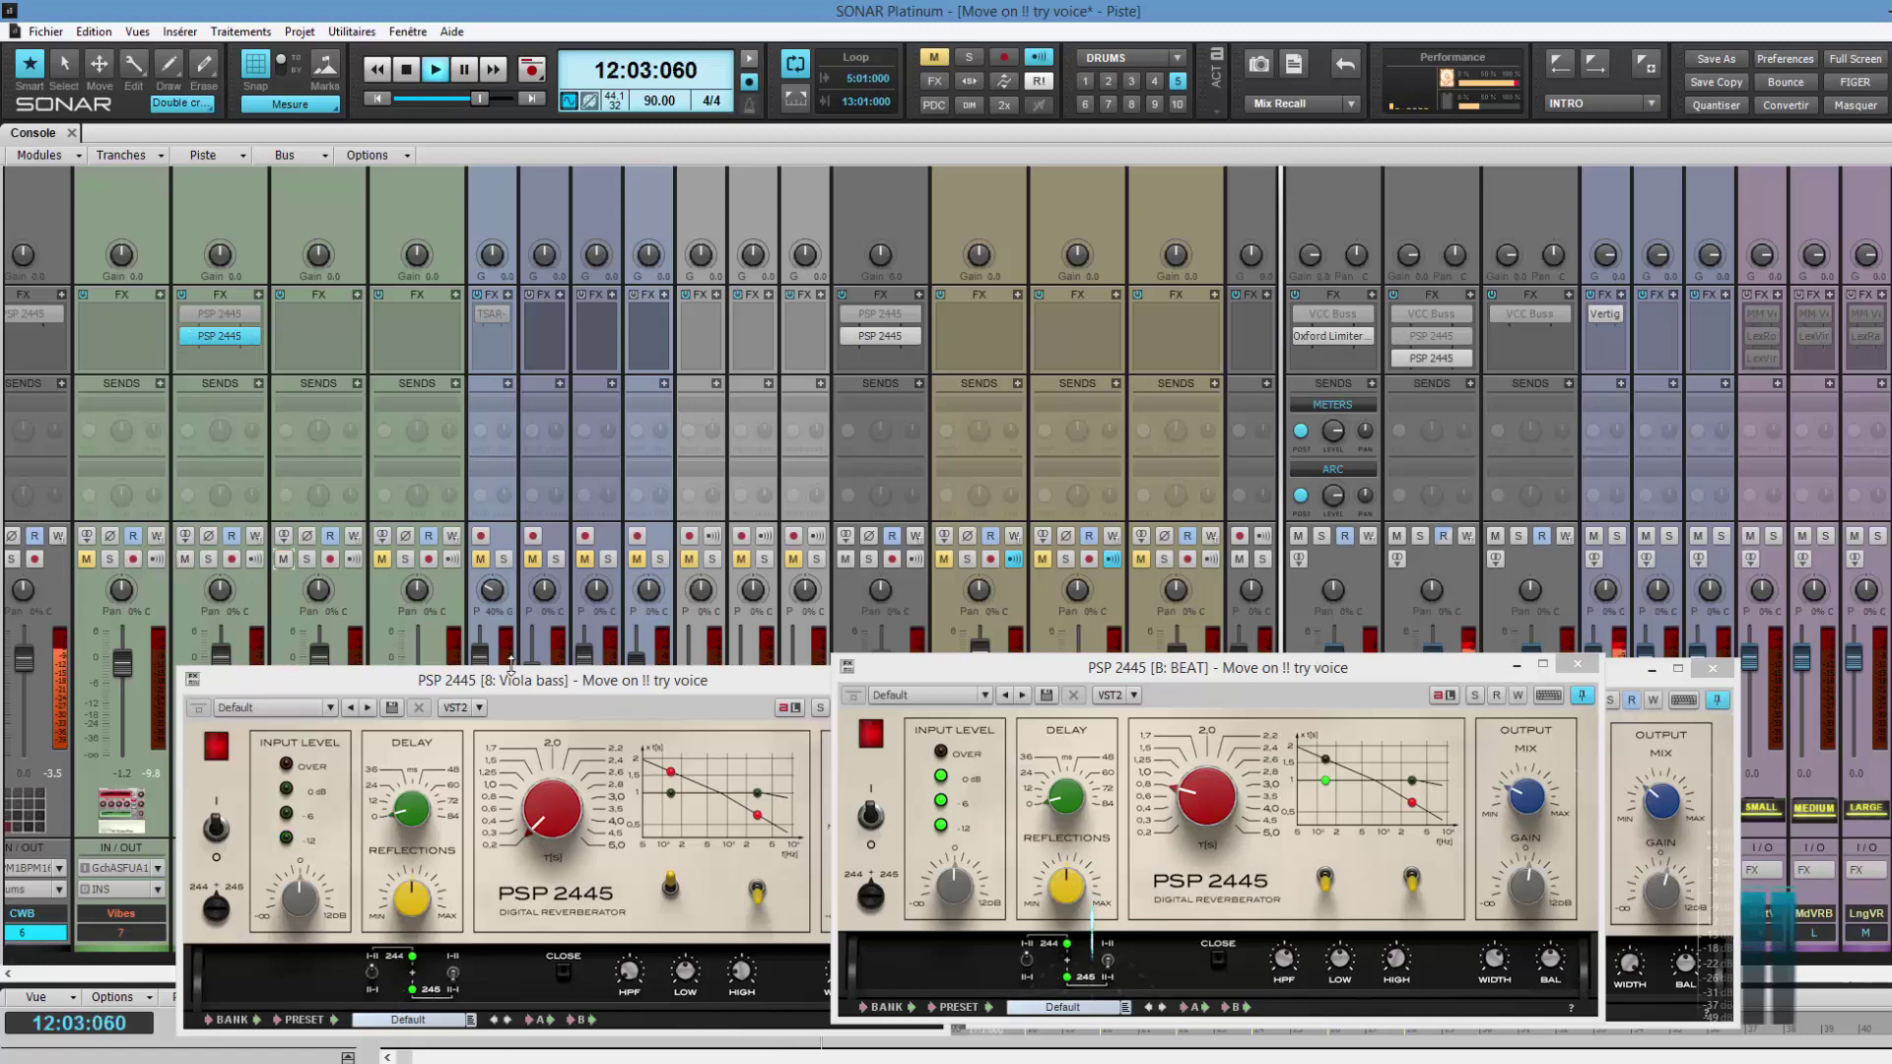
Close the Viola bass, BEAT and BASS lin + Arpg reverb windows
{"action": "left_click", "coordinate": [777, 684]}
{"action": "left_click", "coordinate": [922, 678]}
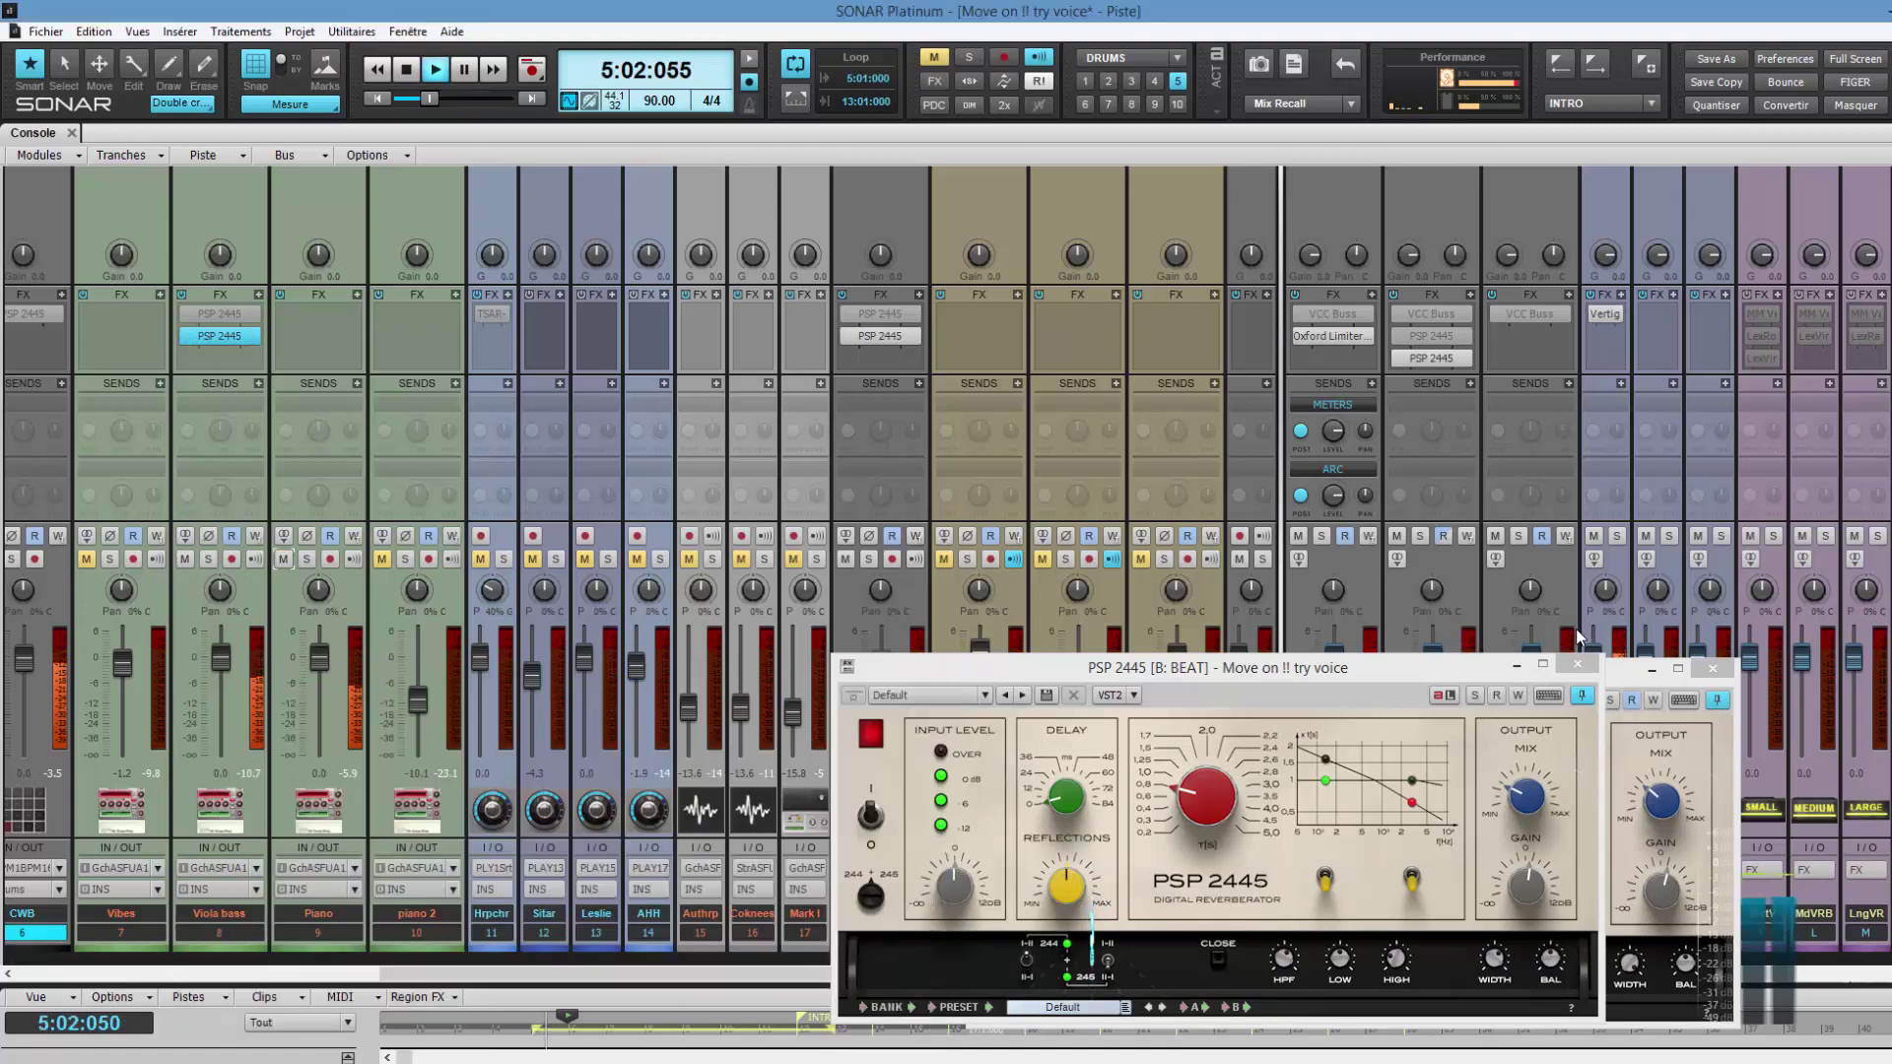
{"action": "left_click", "coordinate": [1577, 664]}
{"action": "left_click", "coordinate": [1713, 671]}
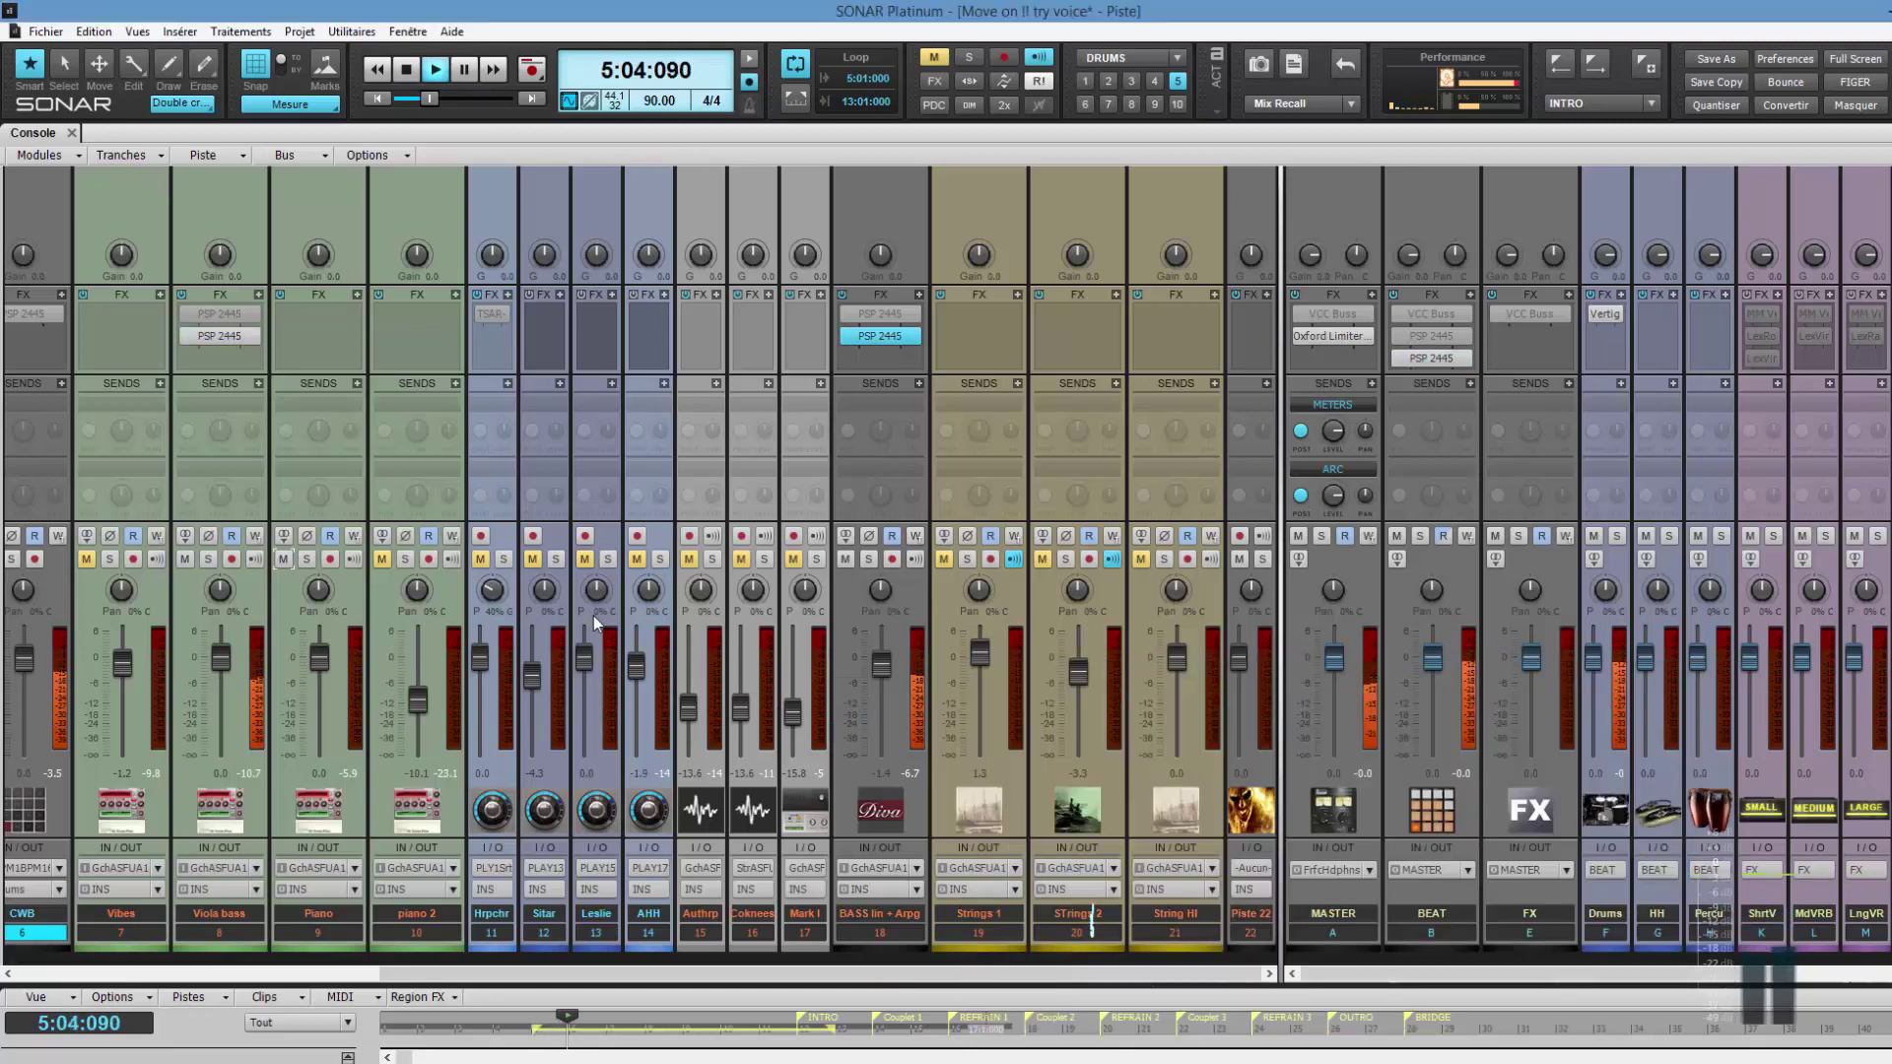
Audition the Piano track in solo, return it to the full mix and lower its fader to -1.3 dB
{"action": "left_click", "coordinate": [306, 559]}
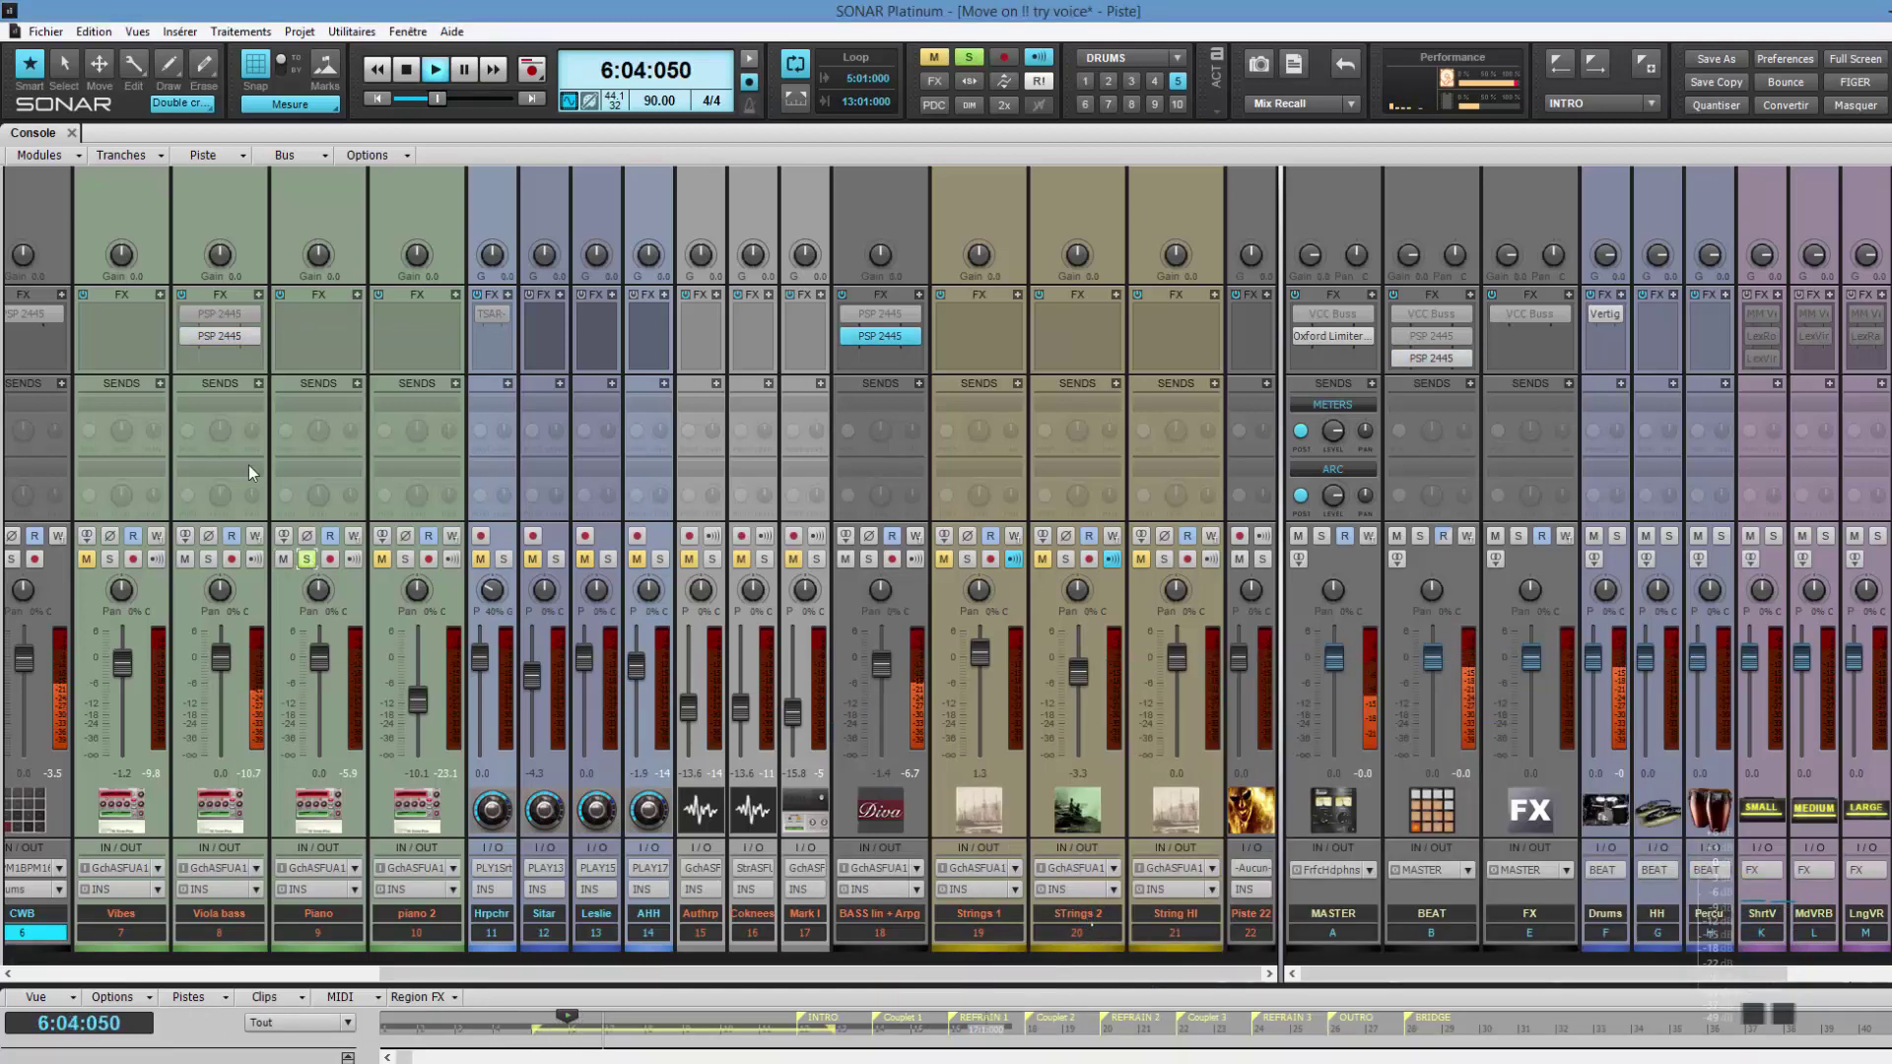
{"action": "left_click", "coordinate": [305, 558]}
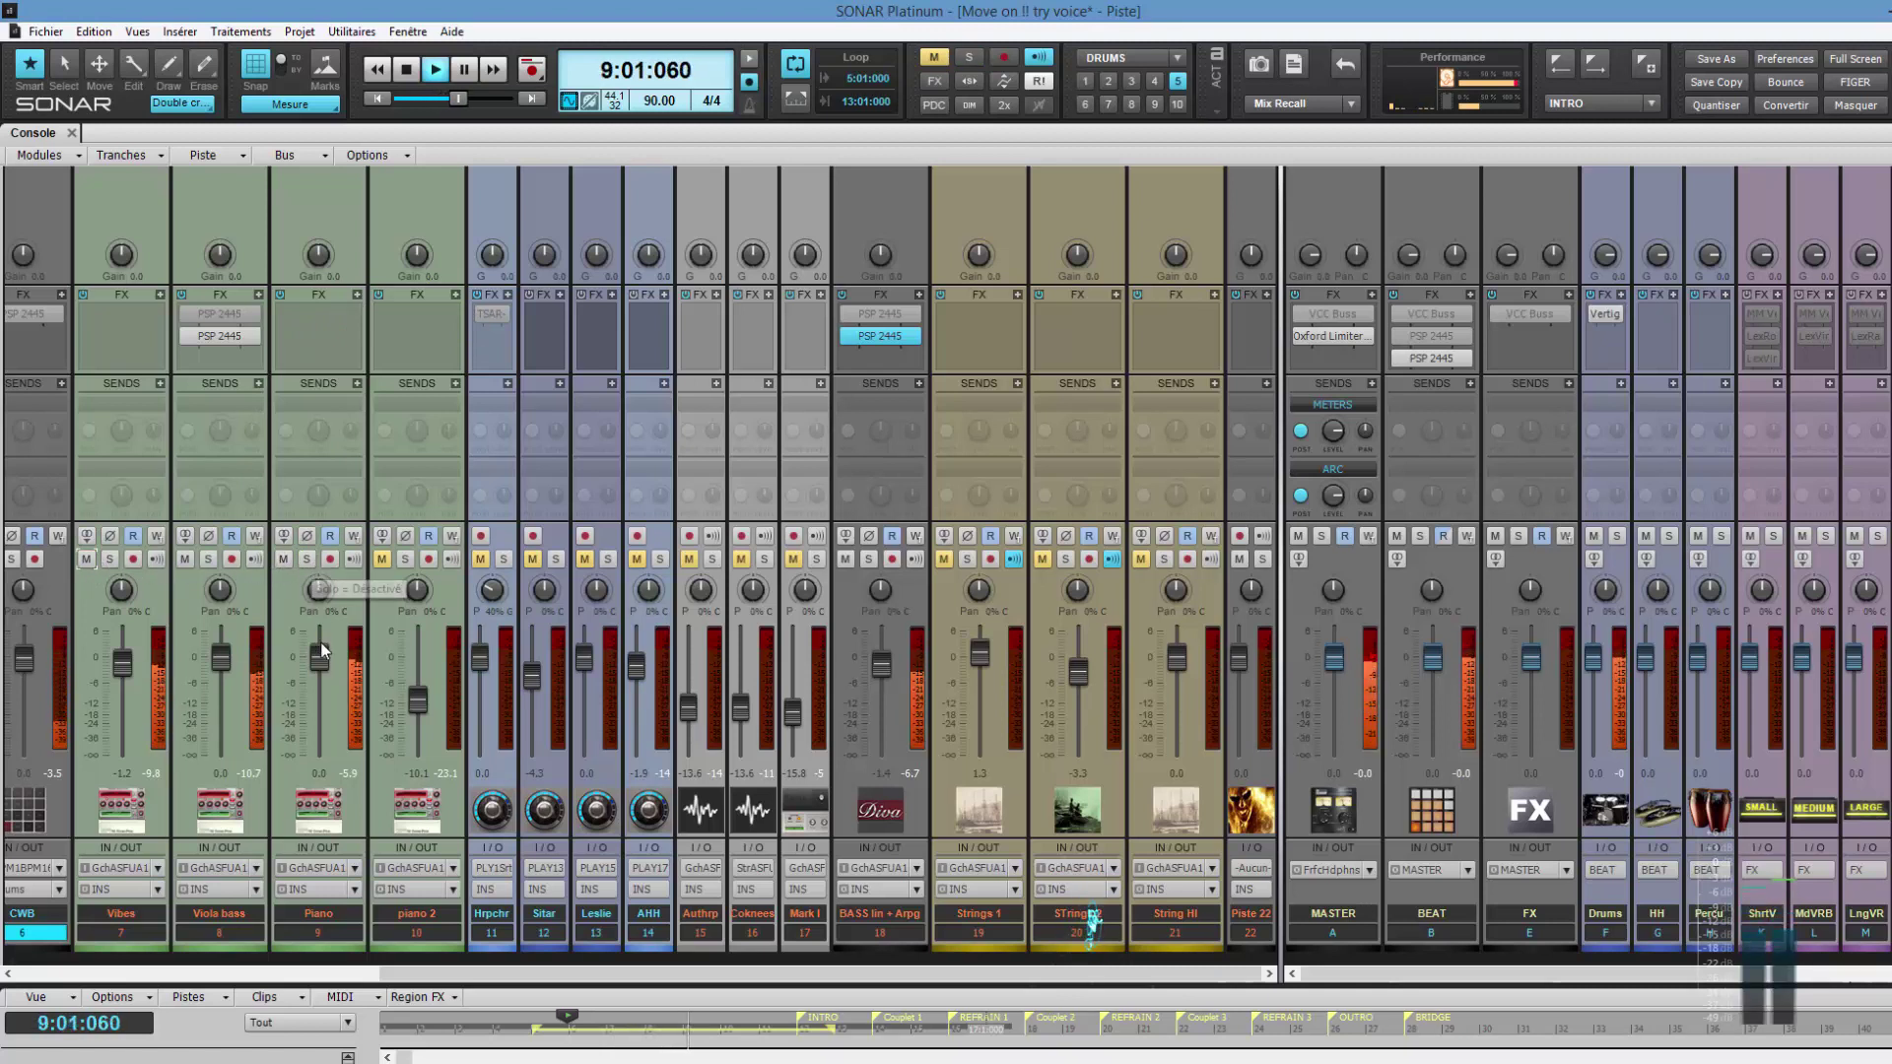
{"action": "left_click_drag", "start_coordinate": [319, 656], "coordinate": [321, 666]}
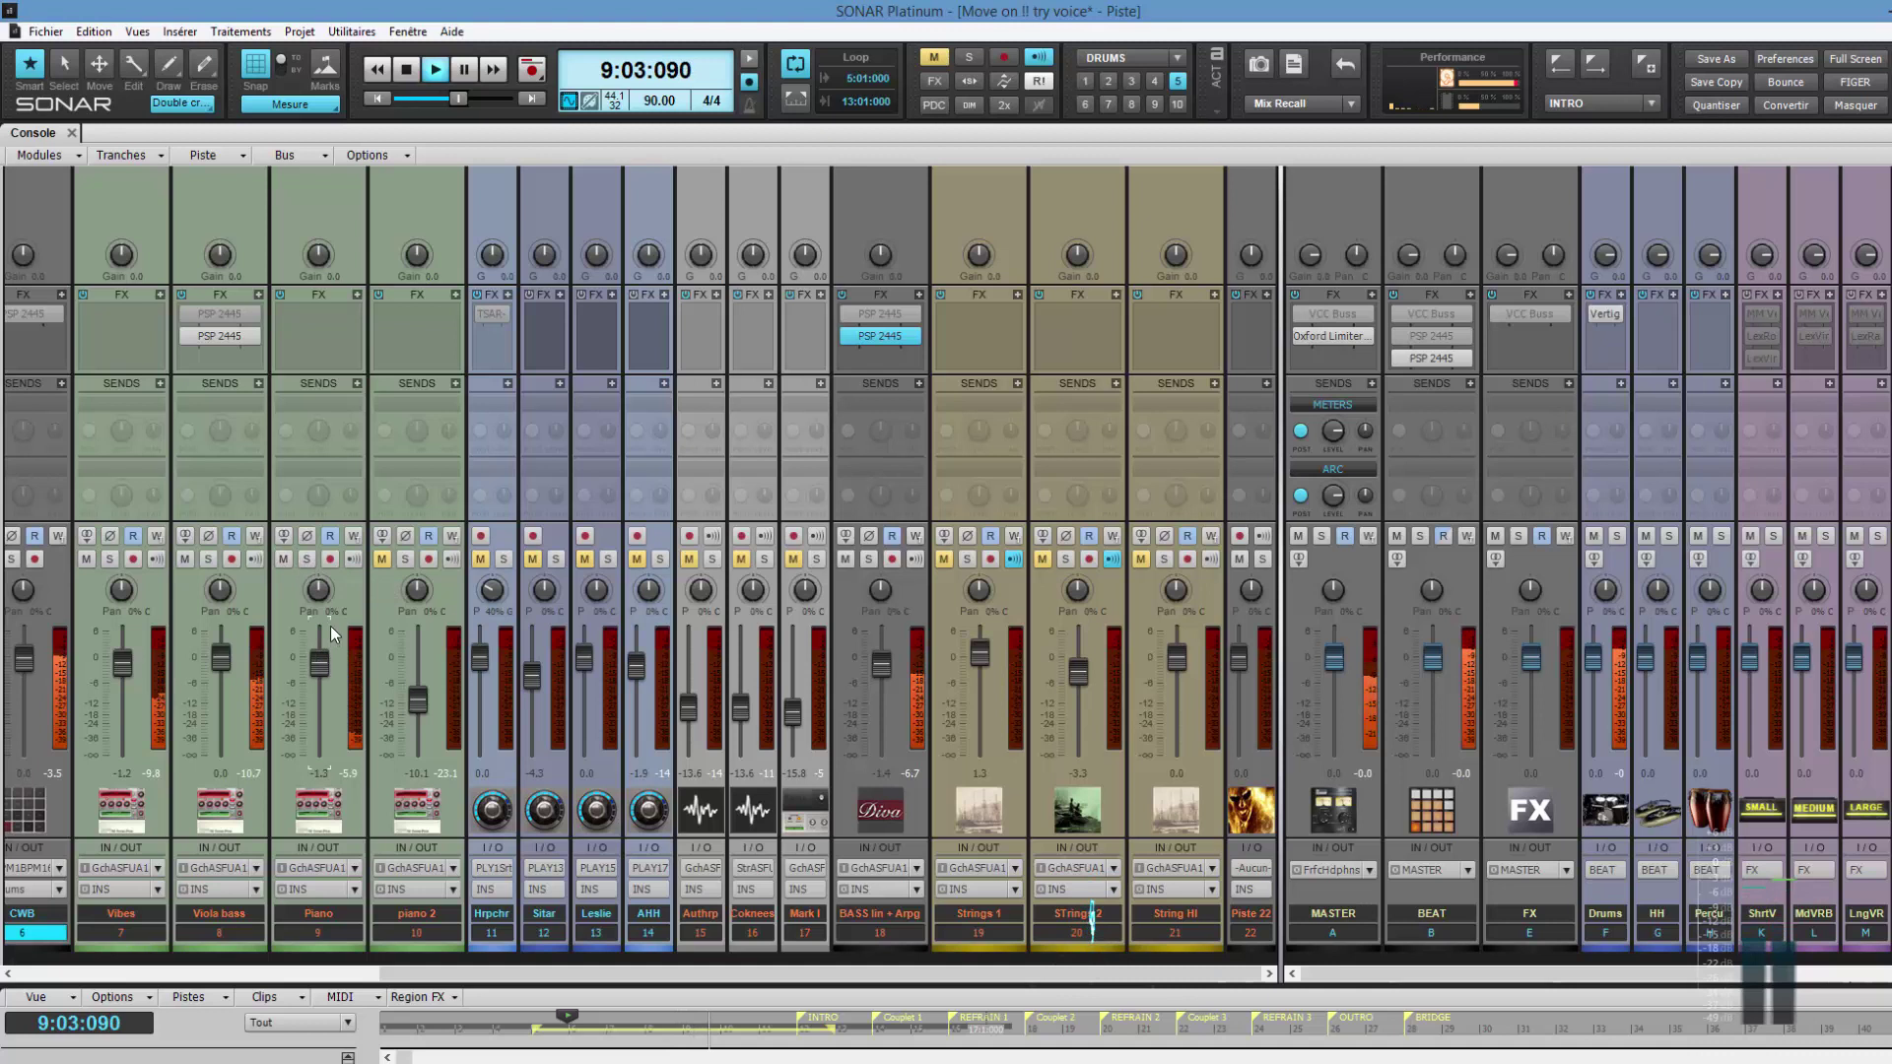
Audition piano 2 in solo, and unmute track 15 and audition it in solo, returning to the full mix each time
{"action": "left_click", "coordinate": [402, 561]}
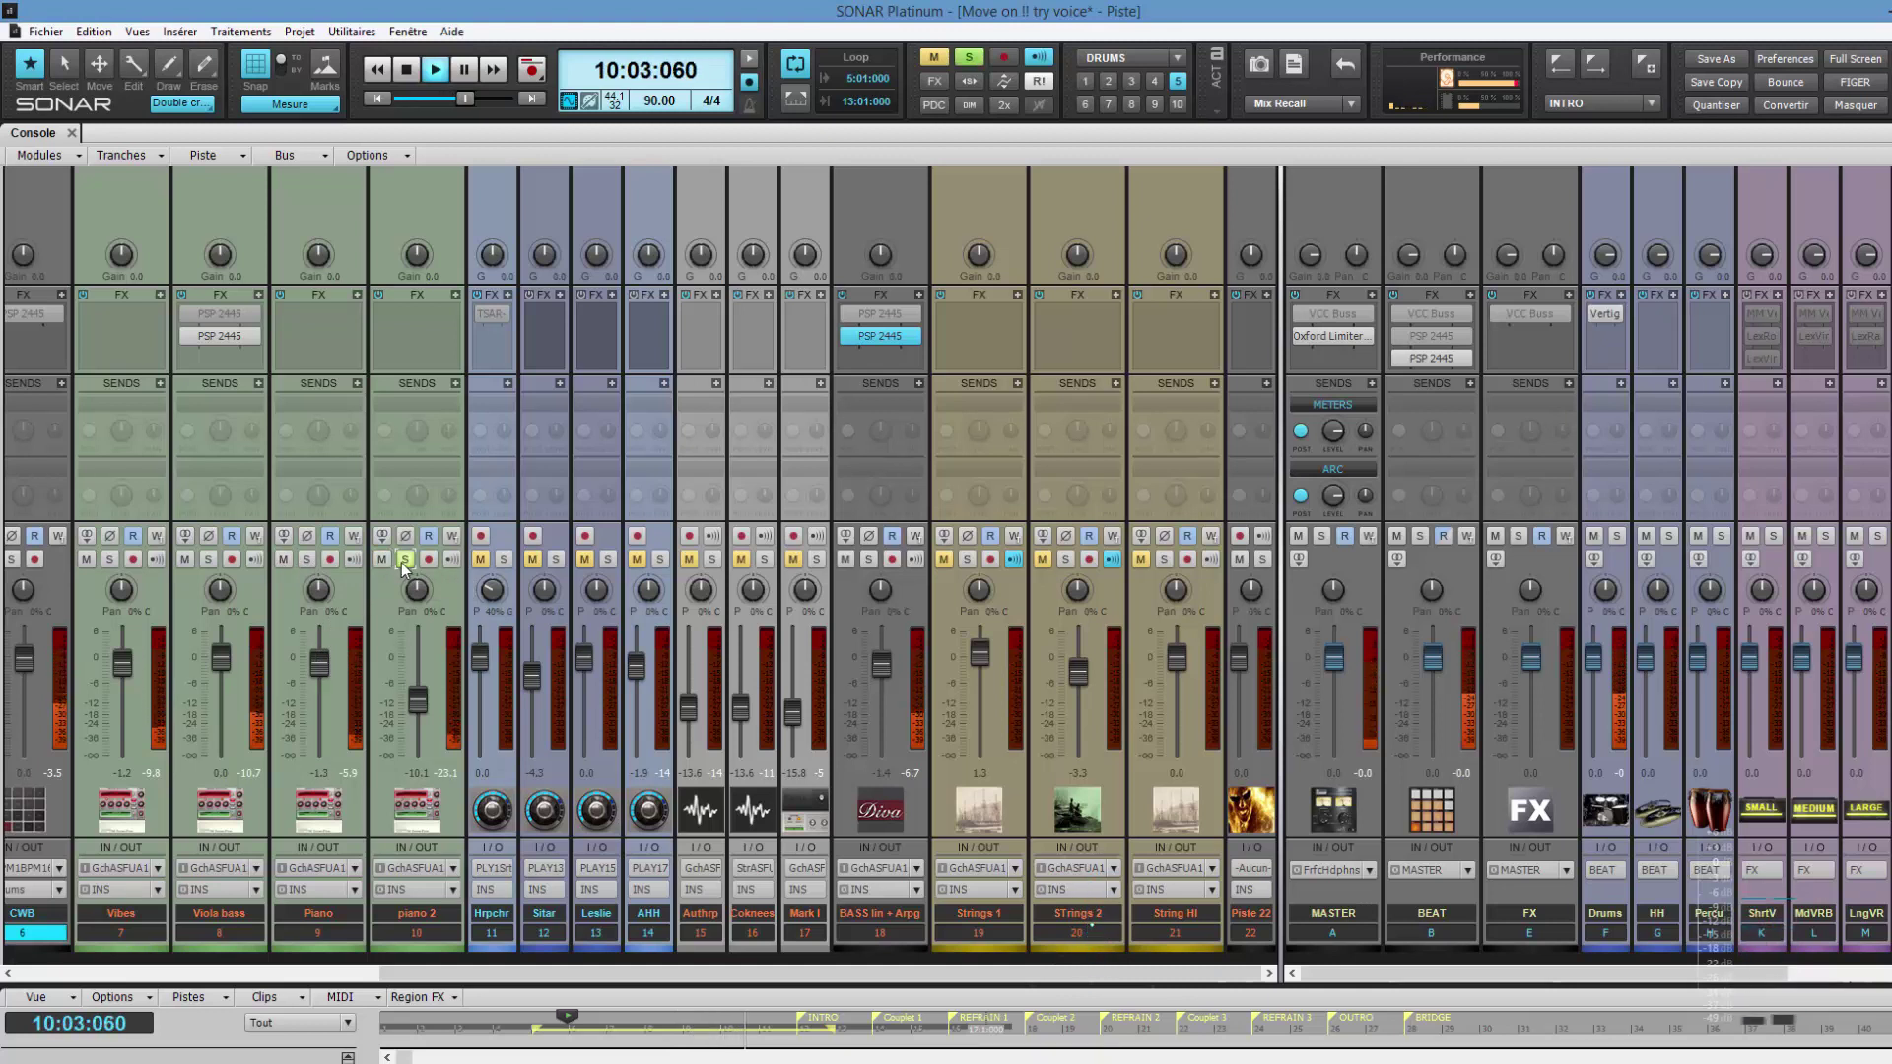
{"action": "left_click", "coordinate": [400, 563]}
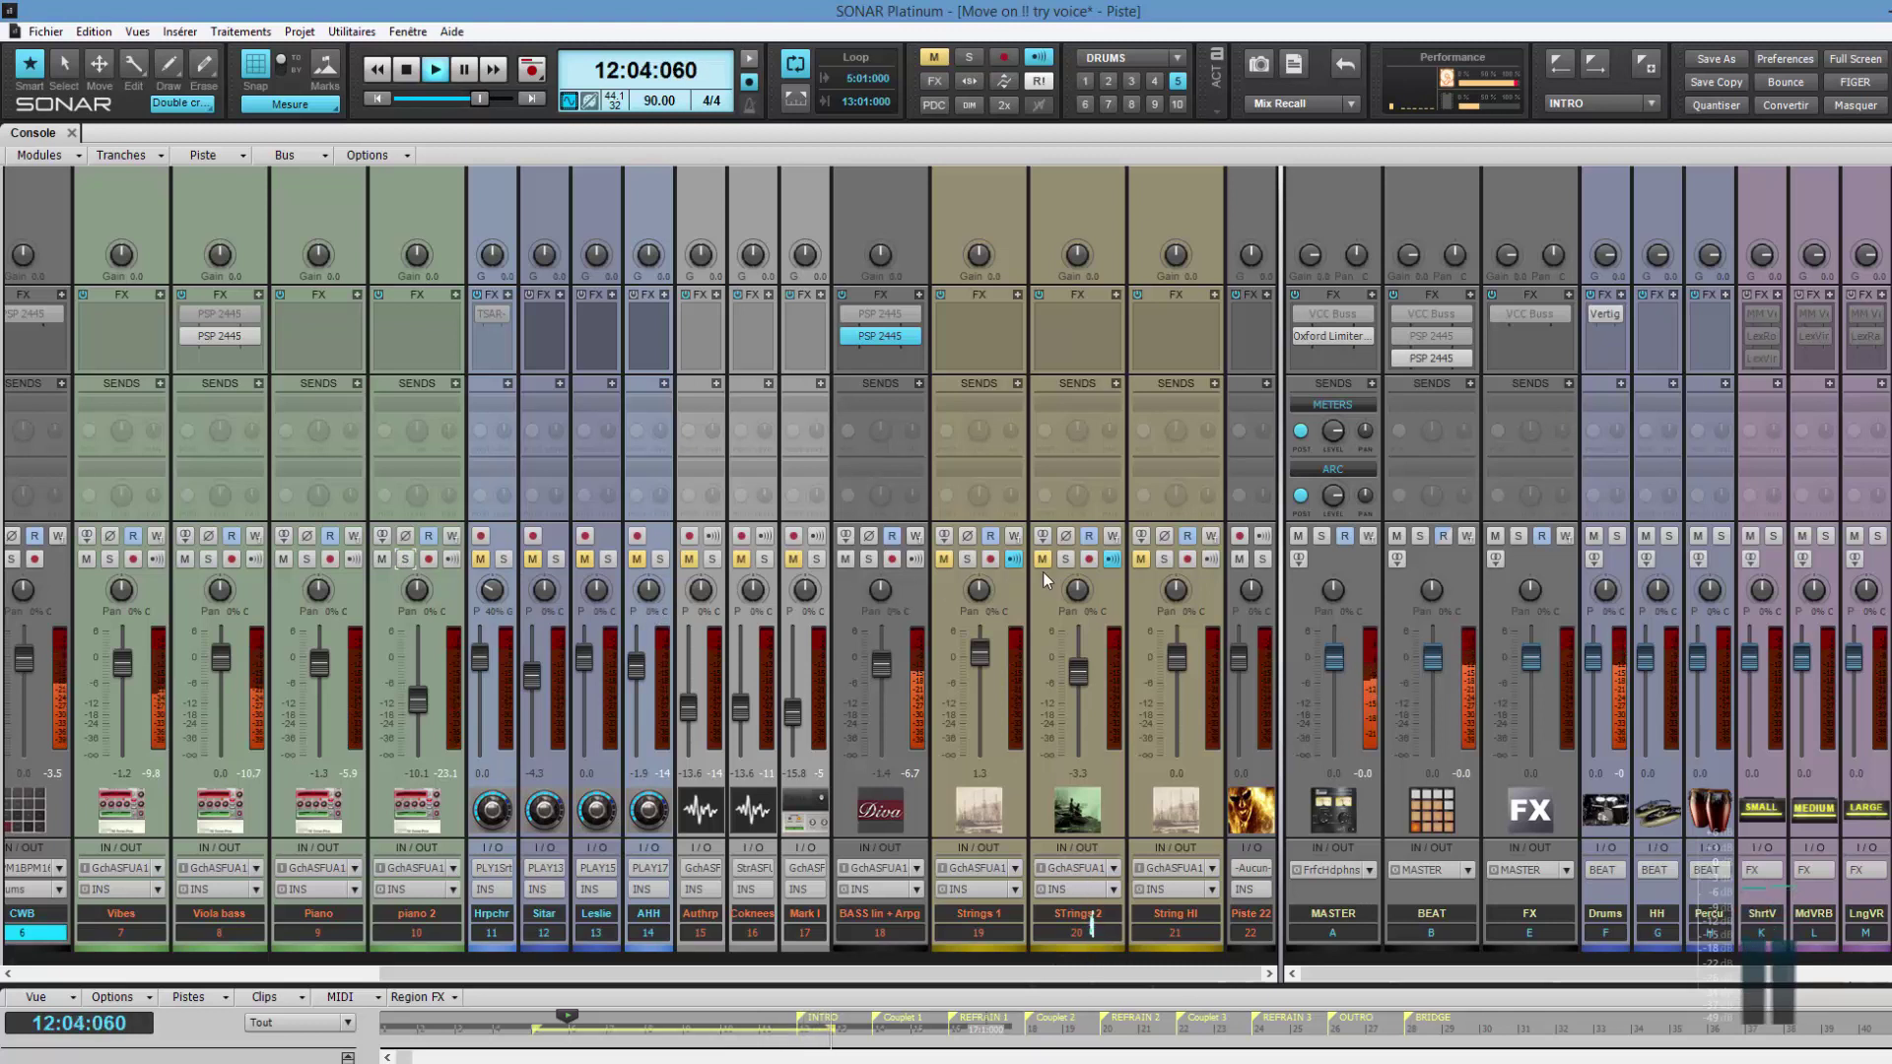
{"action": "left_click", "coordinate": [692, 560]}
{"action": "left_click", "coordinate": [711, 559]}
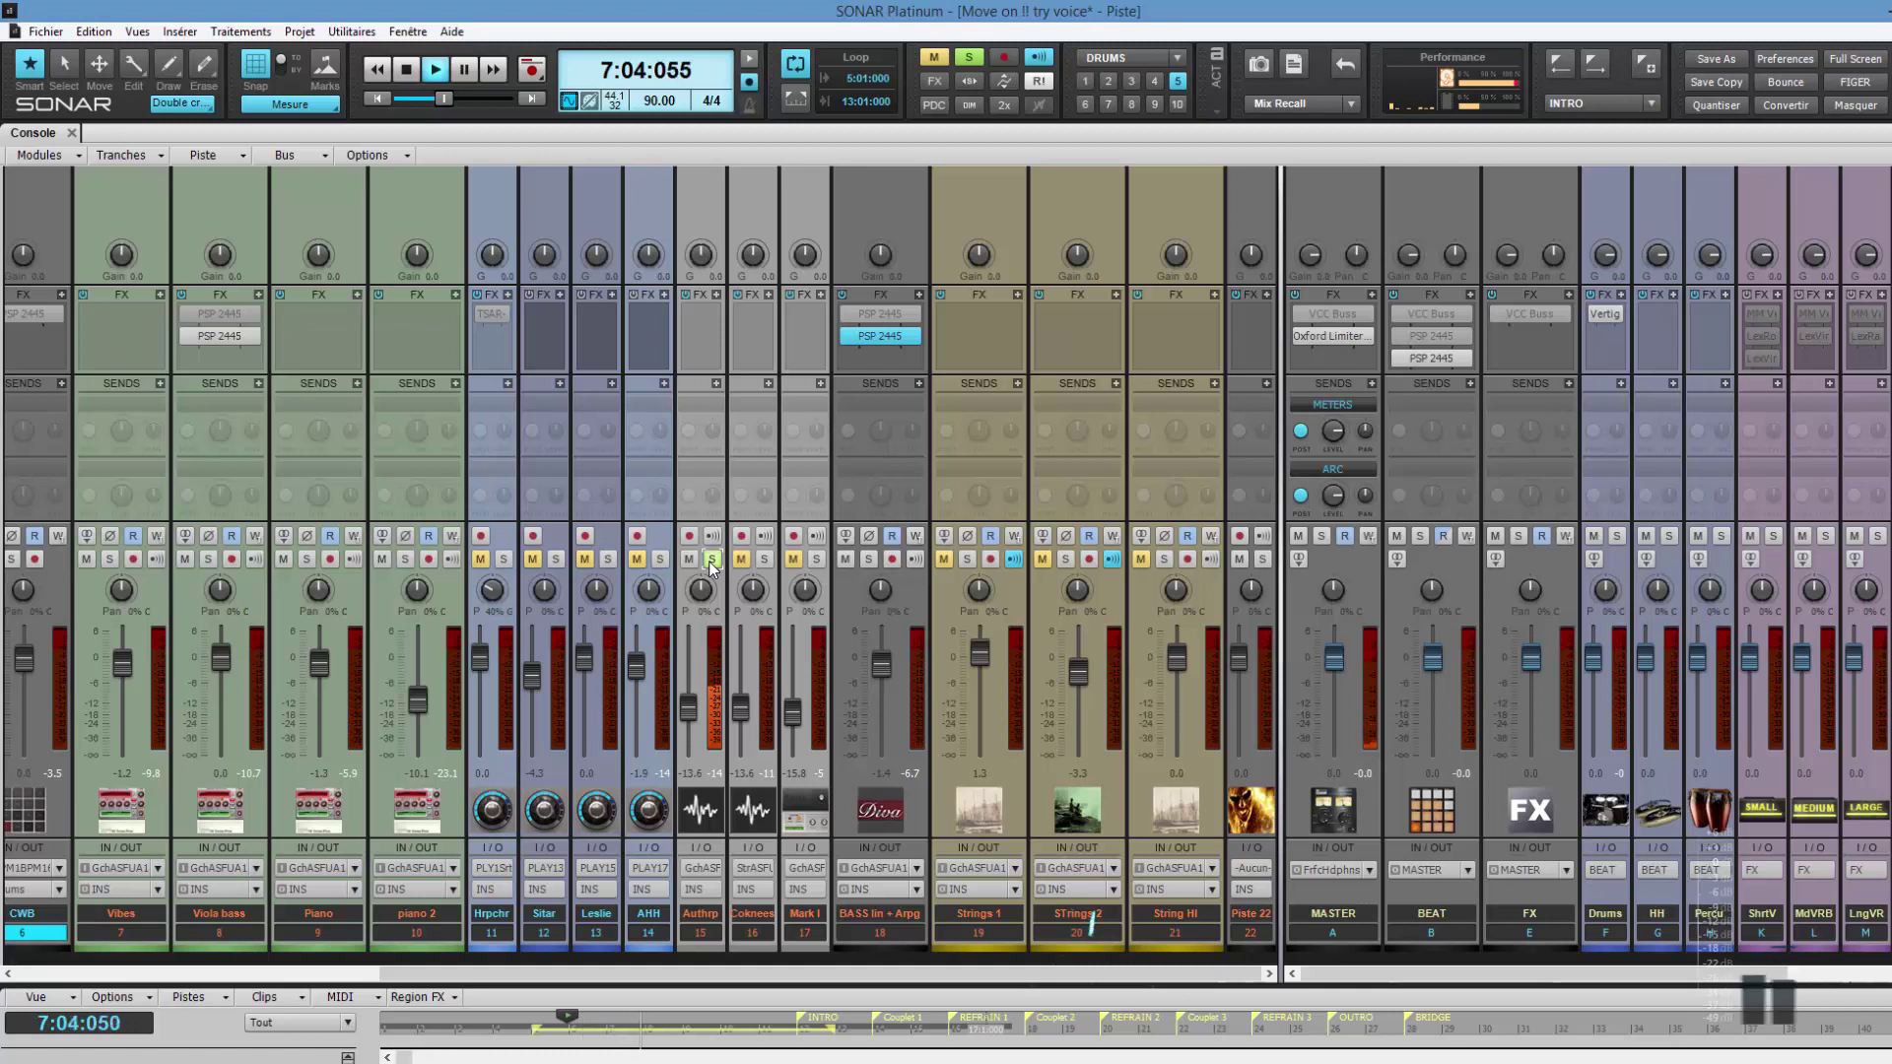
{"action": "left_click", "coordinate": [712, 558]}
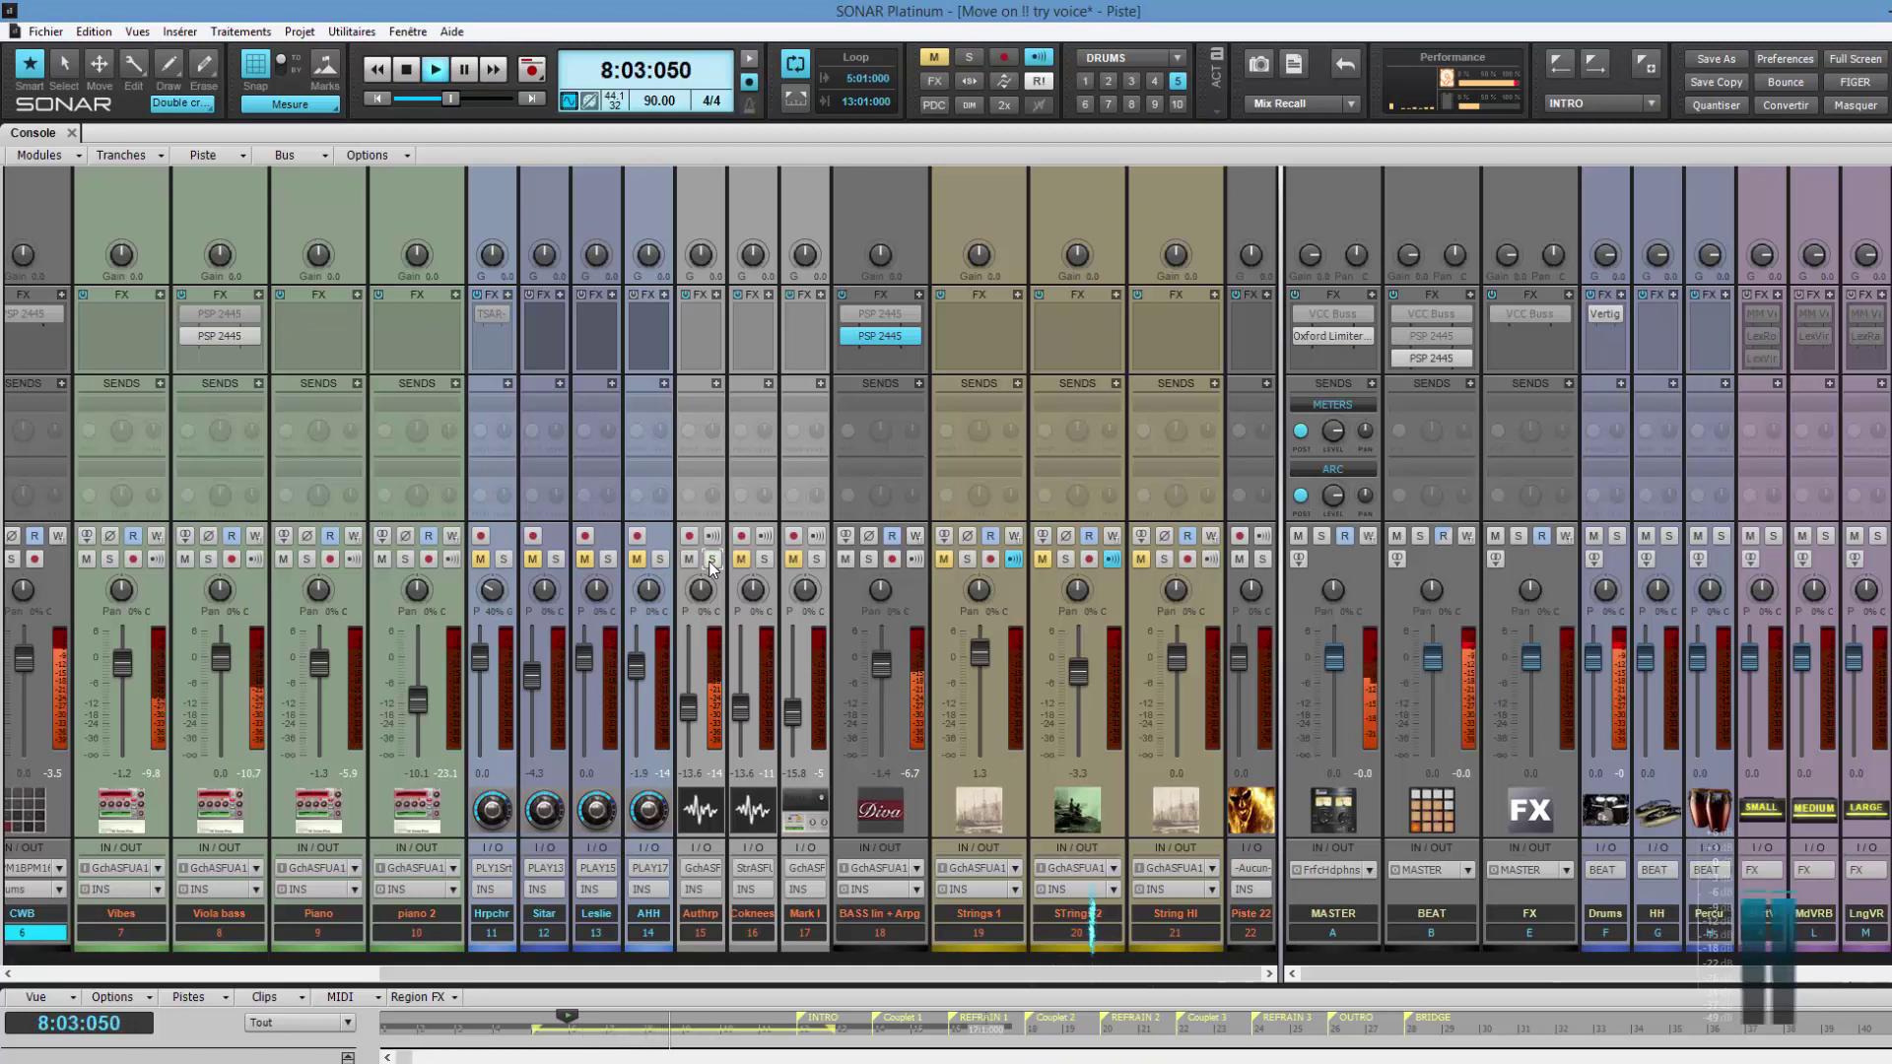
Unmute the AHH track and lower its fader to -4.4 dB, and bring track 16 into the mix by unmuting it
{"action": "left_click", "coordinate": [637, 558]}
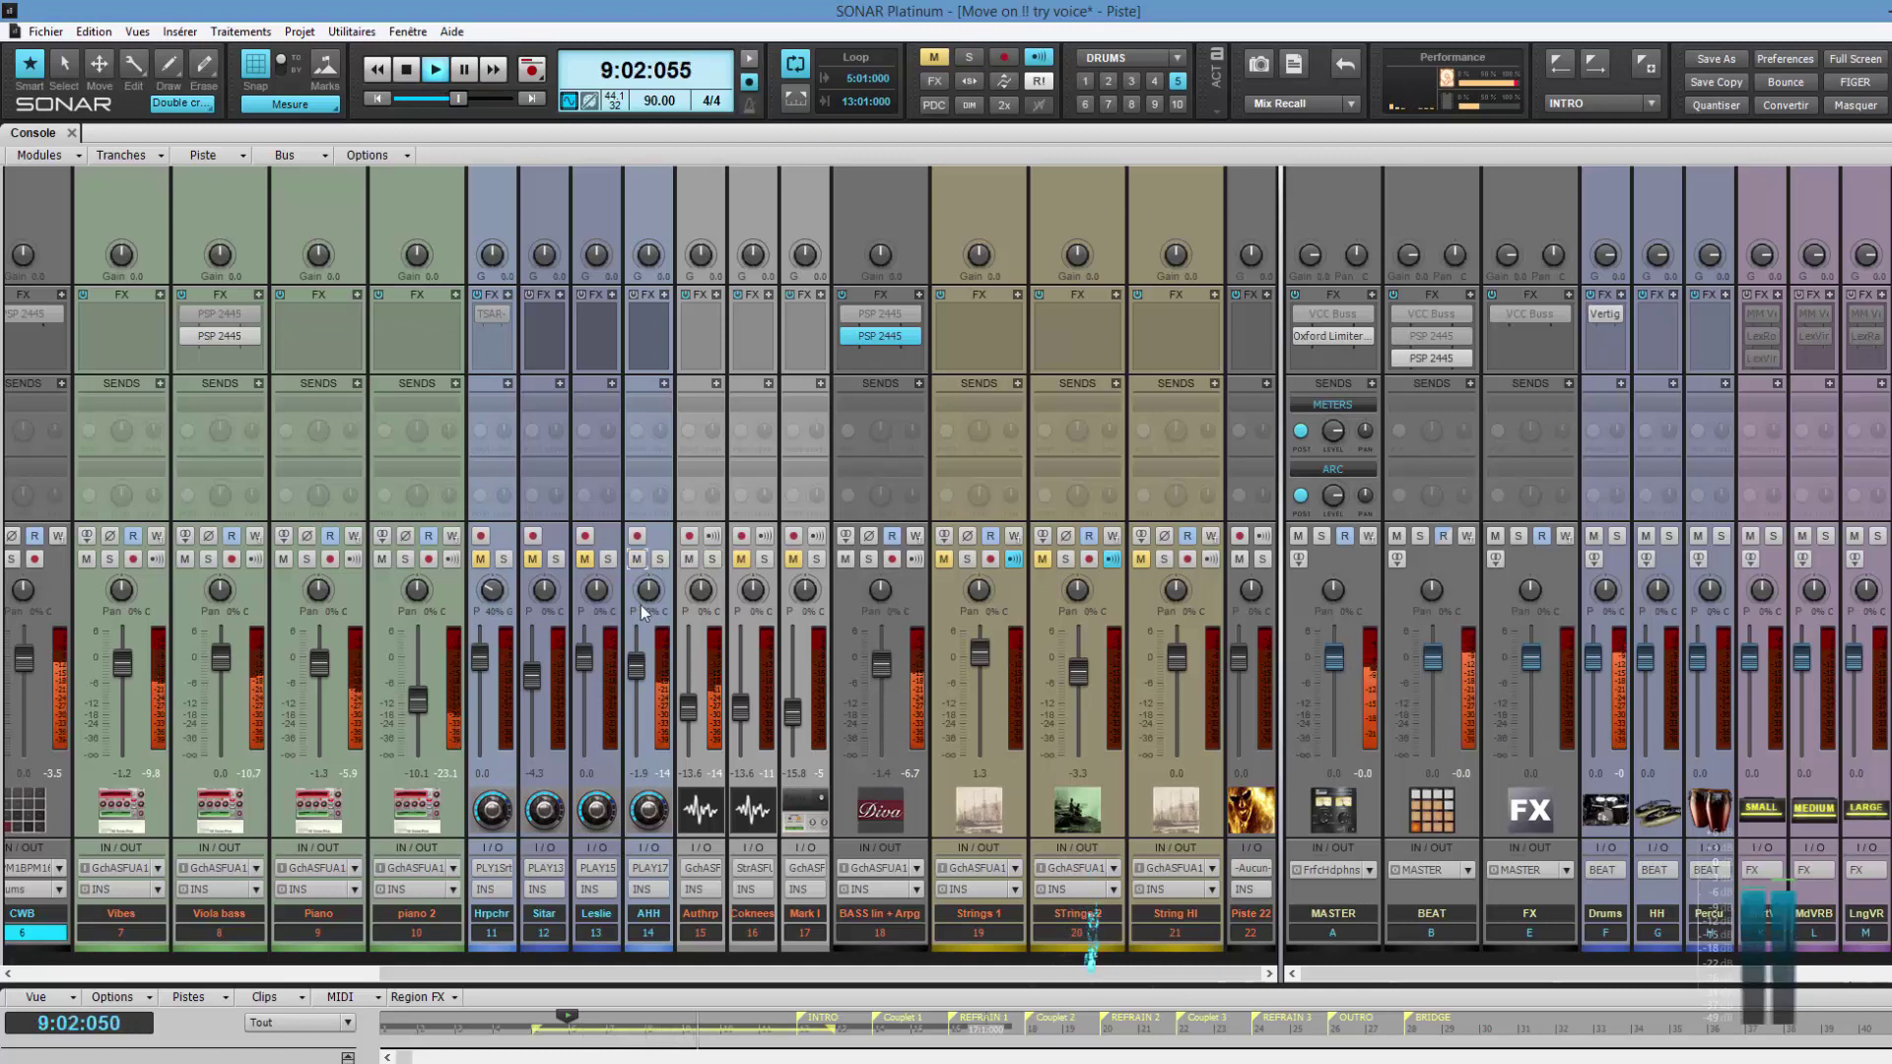
{"action": "left_click_drag", "start_coordinate": [642, 671], "coordinate": [636, 681]}
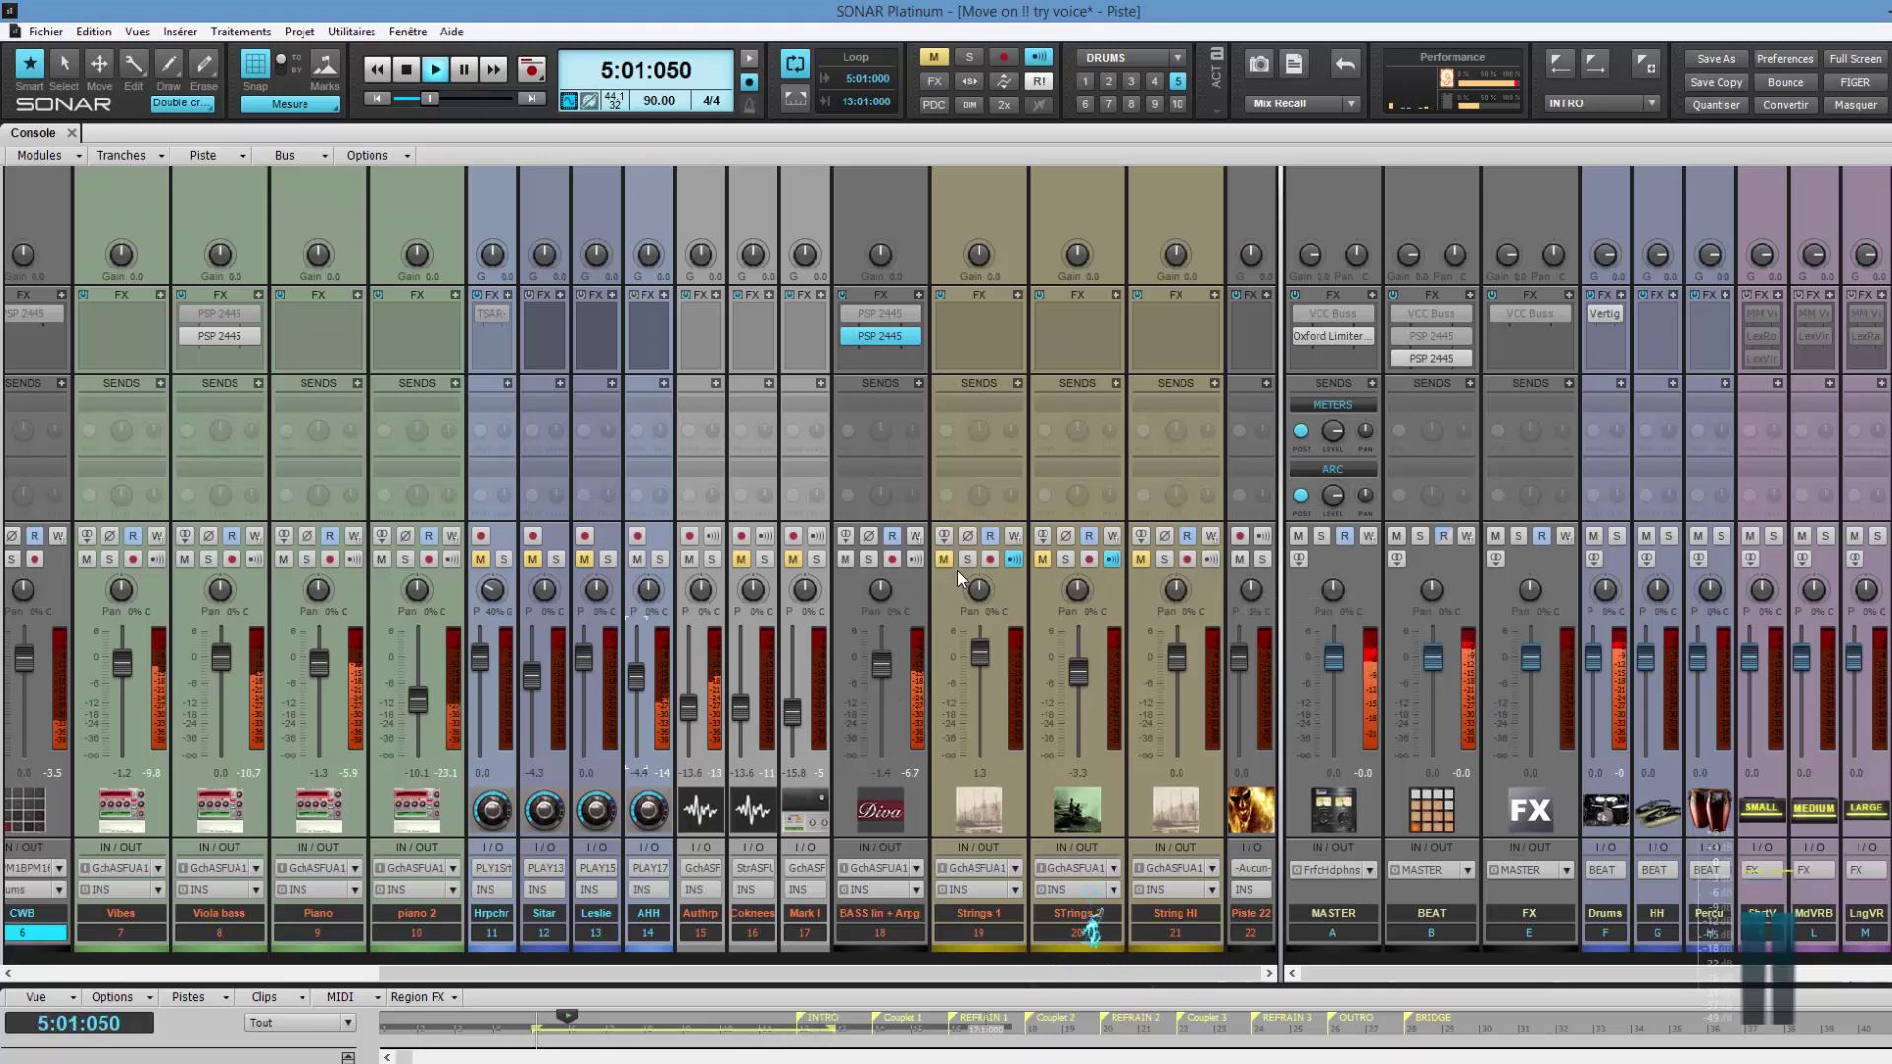
{"action": "left_click", "coordinate": [743, 559]}
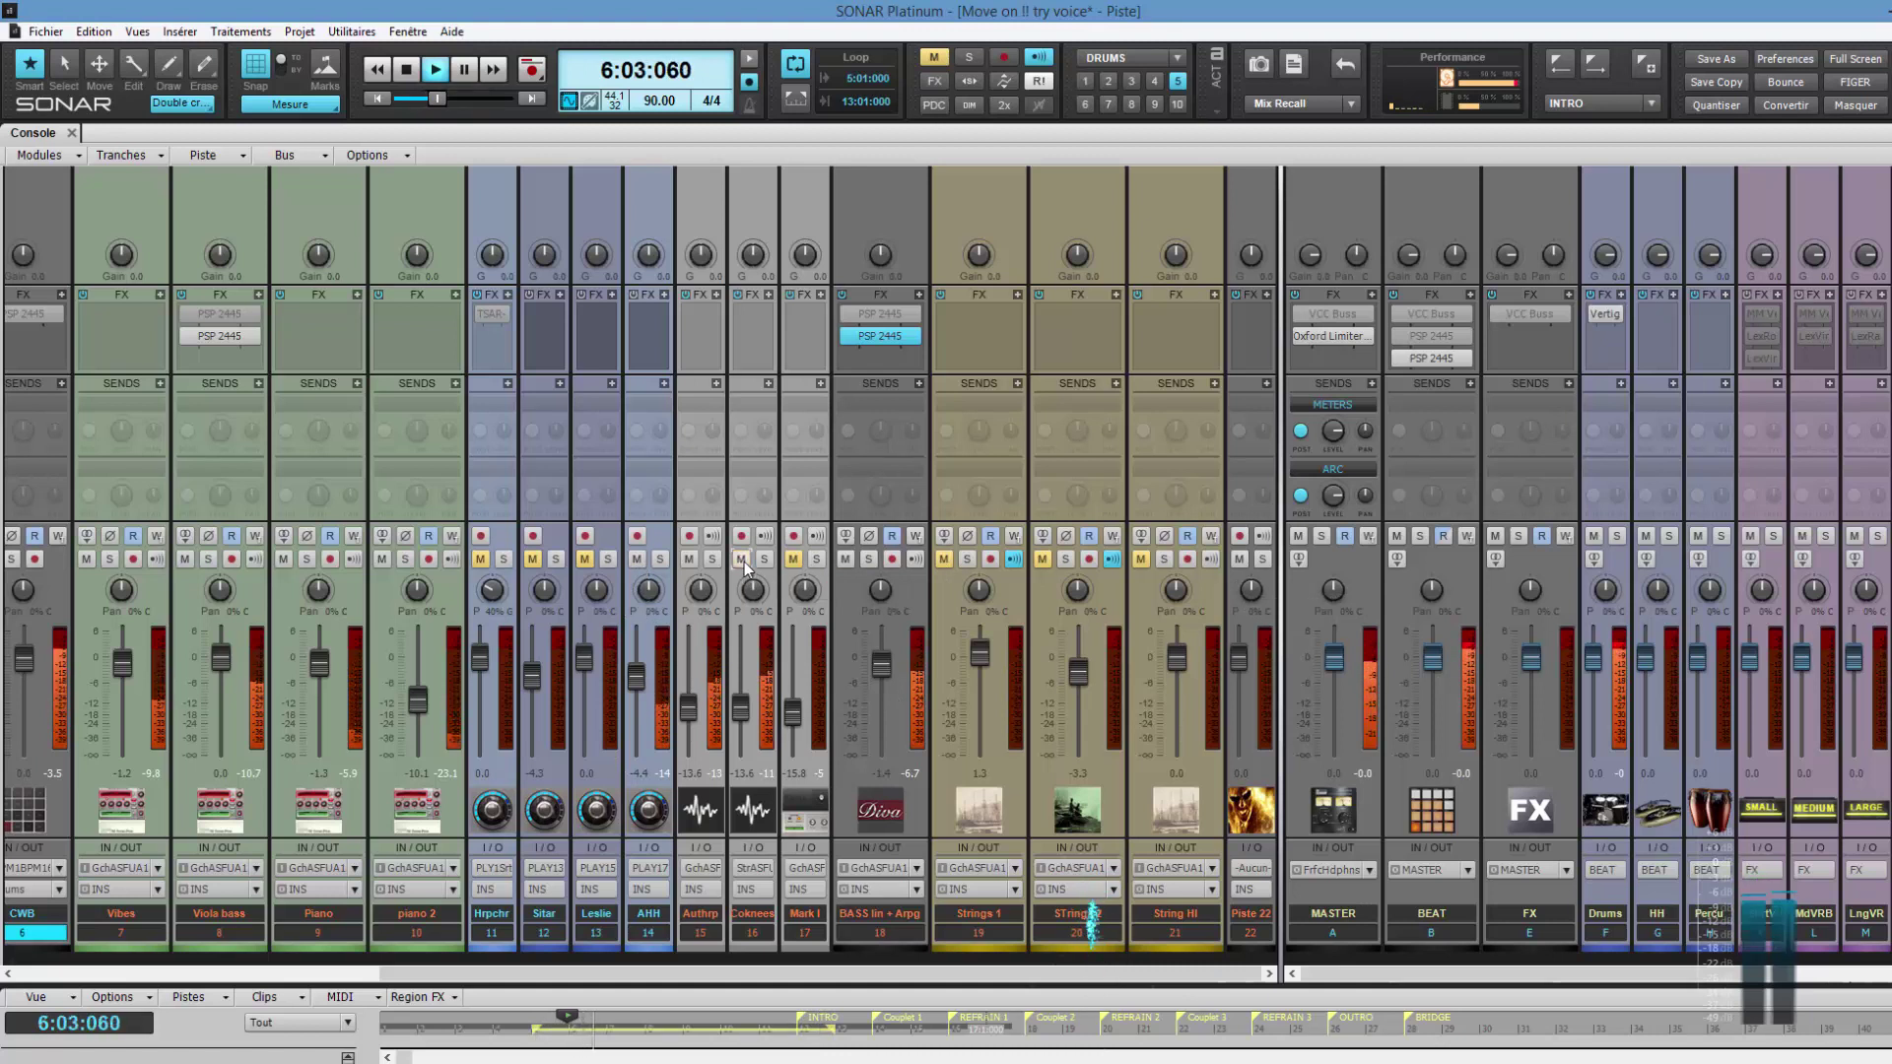
Lower the MASTER bus fader to -17.4 dB while the song keeps playing
{"action": "mouse_move", "coordinate": [1334, 658]}
{"action": "left_mouse_down"}
{"action": "mouse_move", "coordinate": [1335, 679]}
{"action": "mouse_move", "coordinate": [1338, 658]}
{"action": "left_mouse_up"}
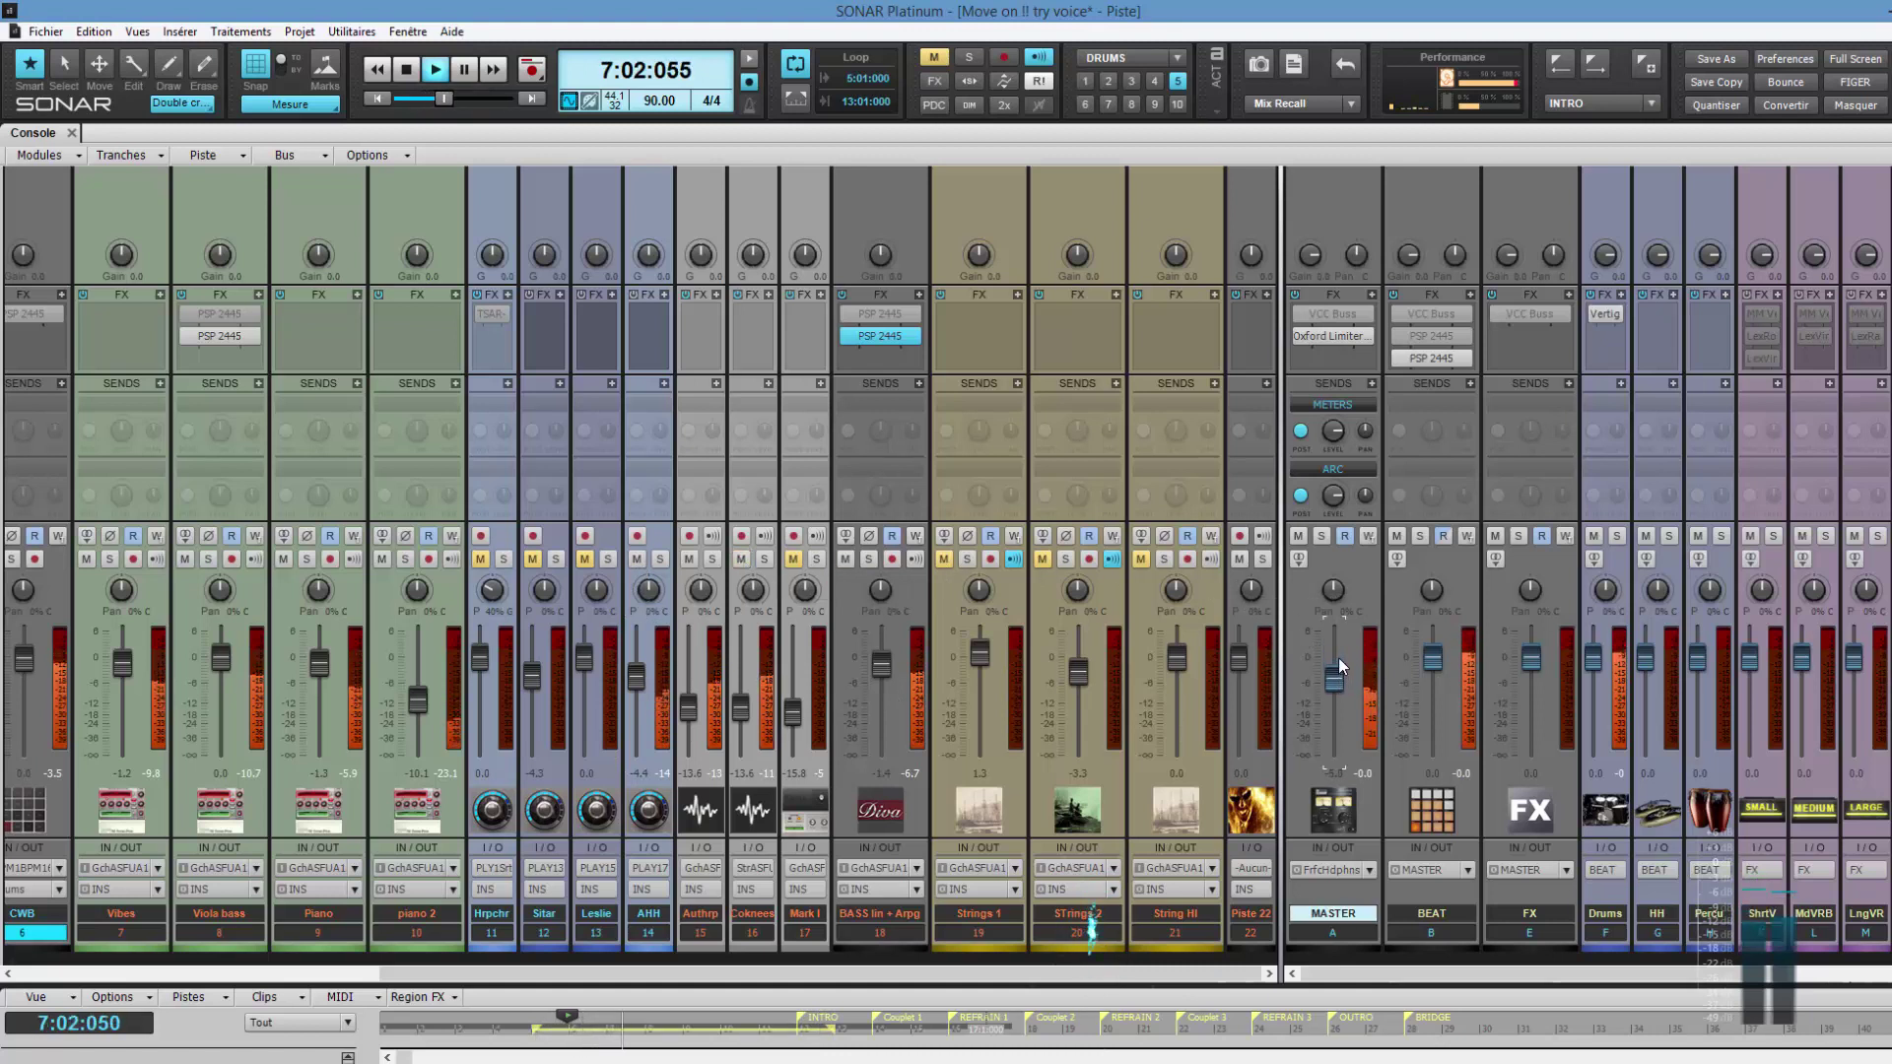
{"action": "scroll", "coordinate": [1338, 659], "scroll_direction": "down", "scroll_amount": 8}
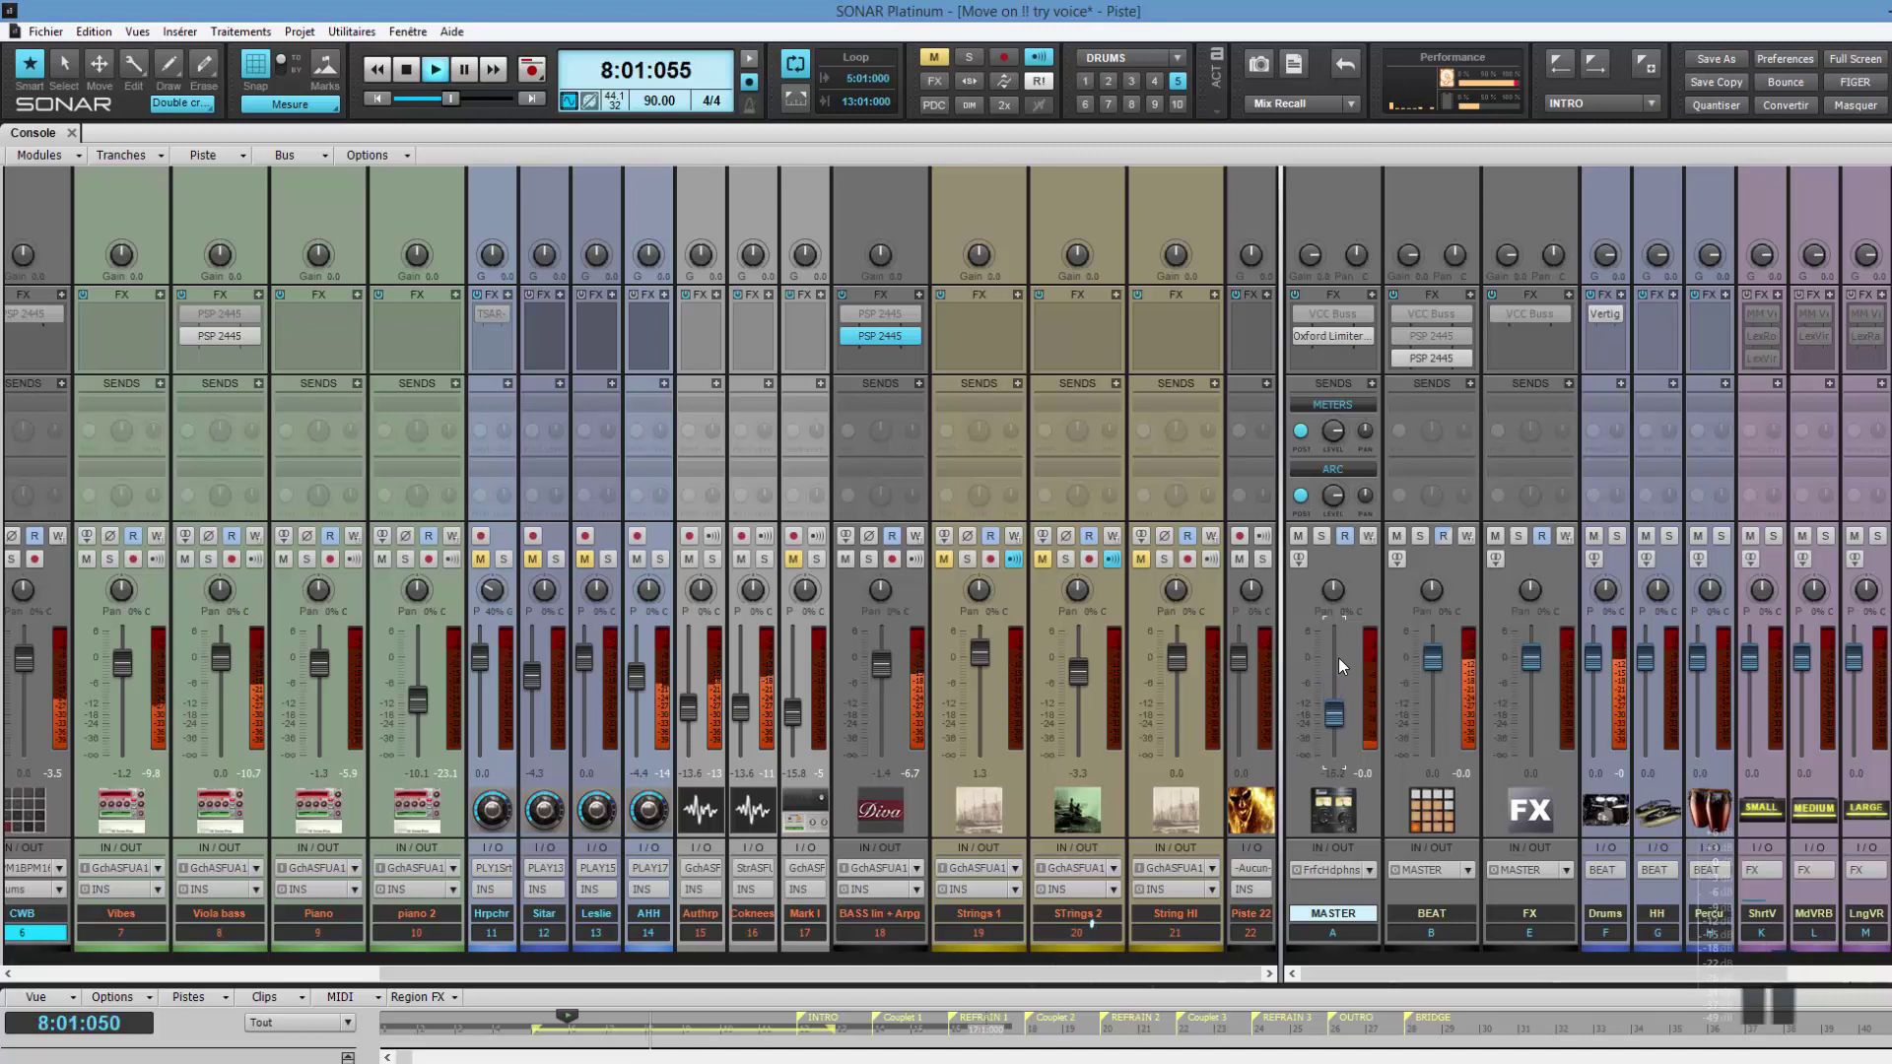
{"action": "scroll", "coordinate": [1338, 658], "scroll_direction": "down", "scroll_amount": 1}
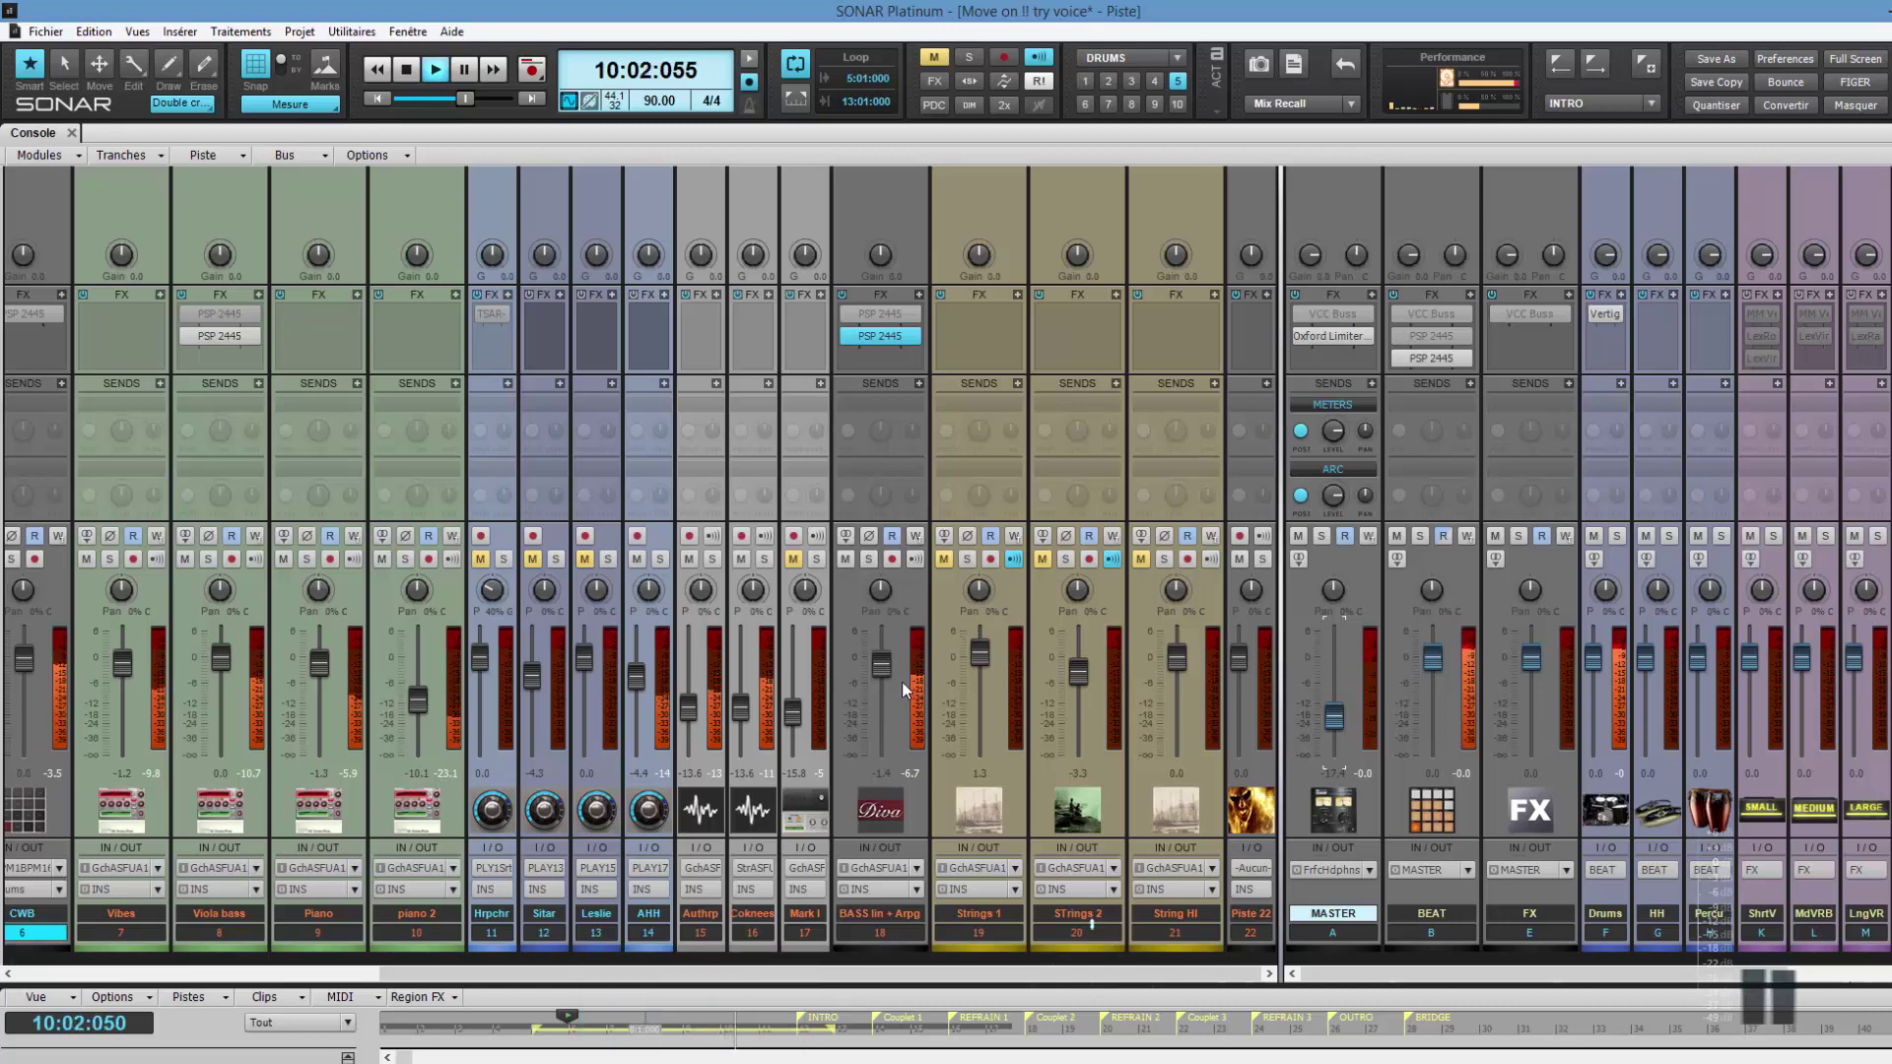
Open the BASS lin + Arpg track's active PSP 2445 reverb over the middle of the console and reset the MASTER fader to 0 dB
{"action": "double_click", "coordinate": [880, 336]}
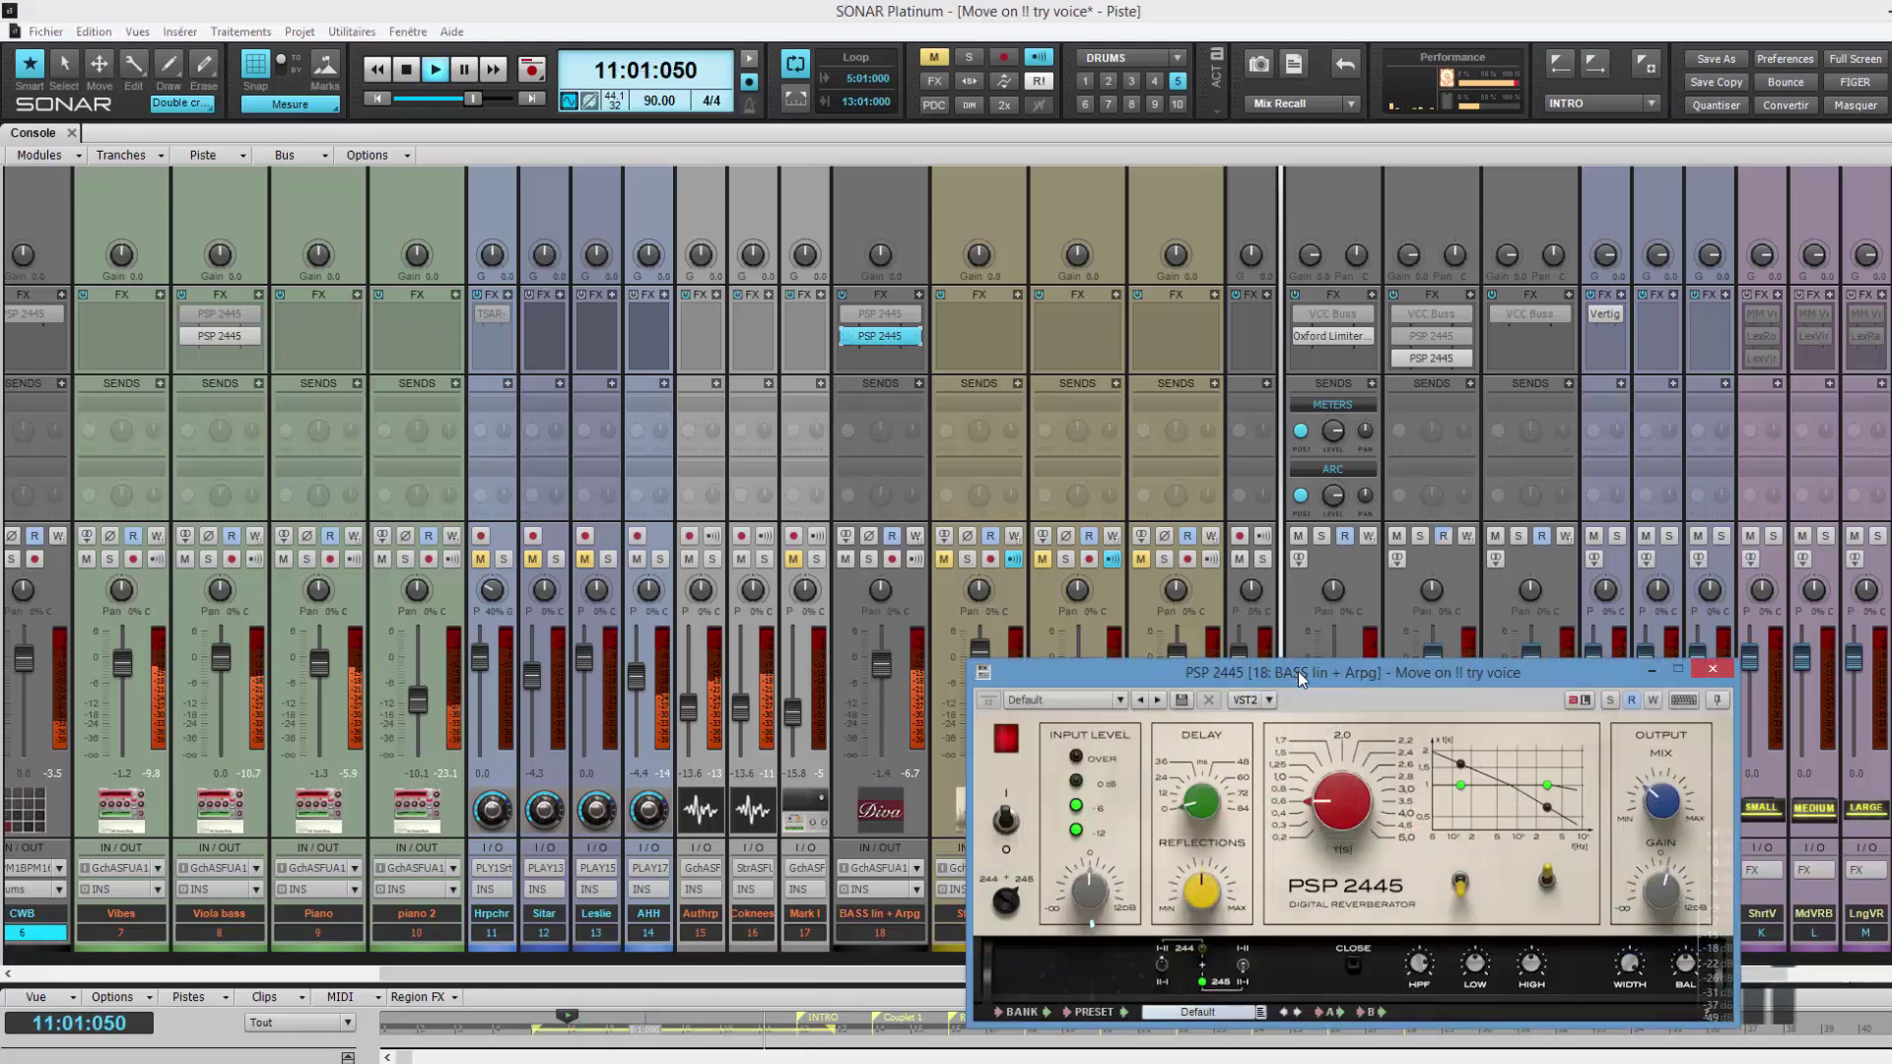
{"action": "left_click_drag", "start_coordinate": [1298, 671], "coordinate": [849, 436]}
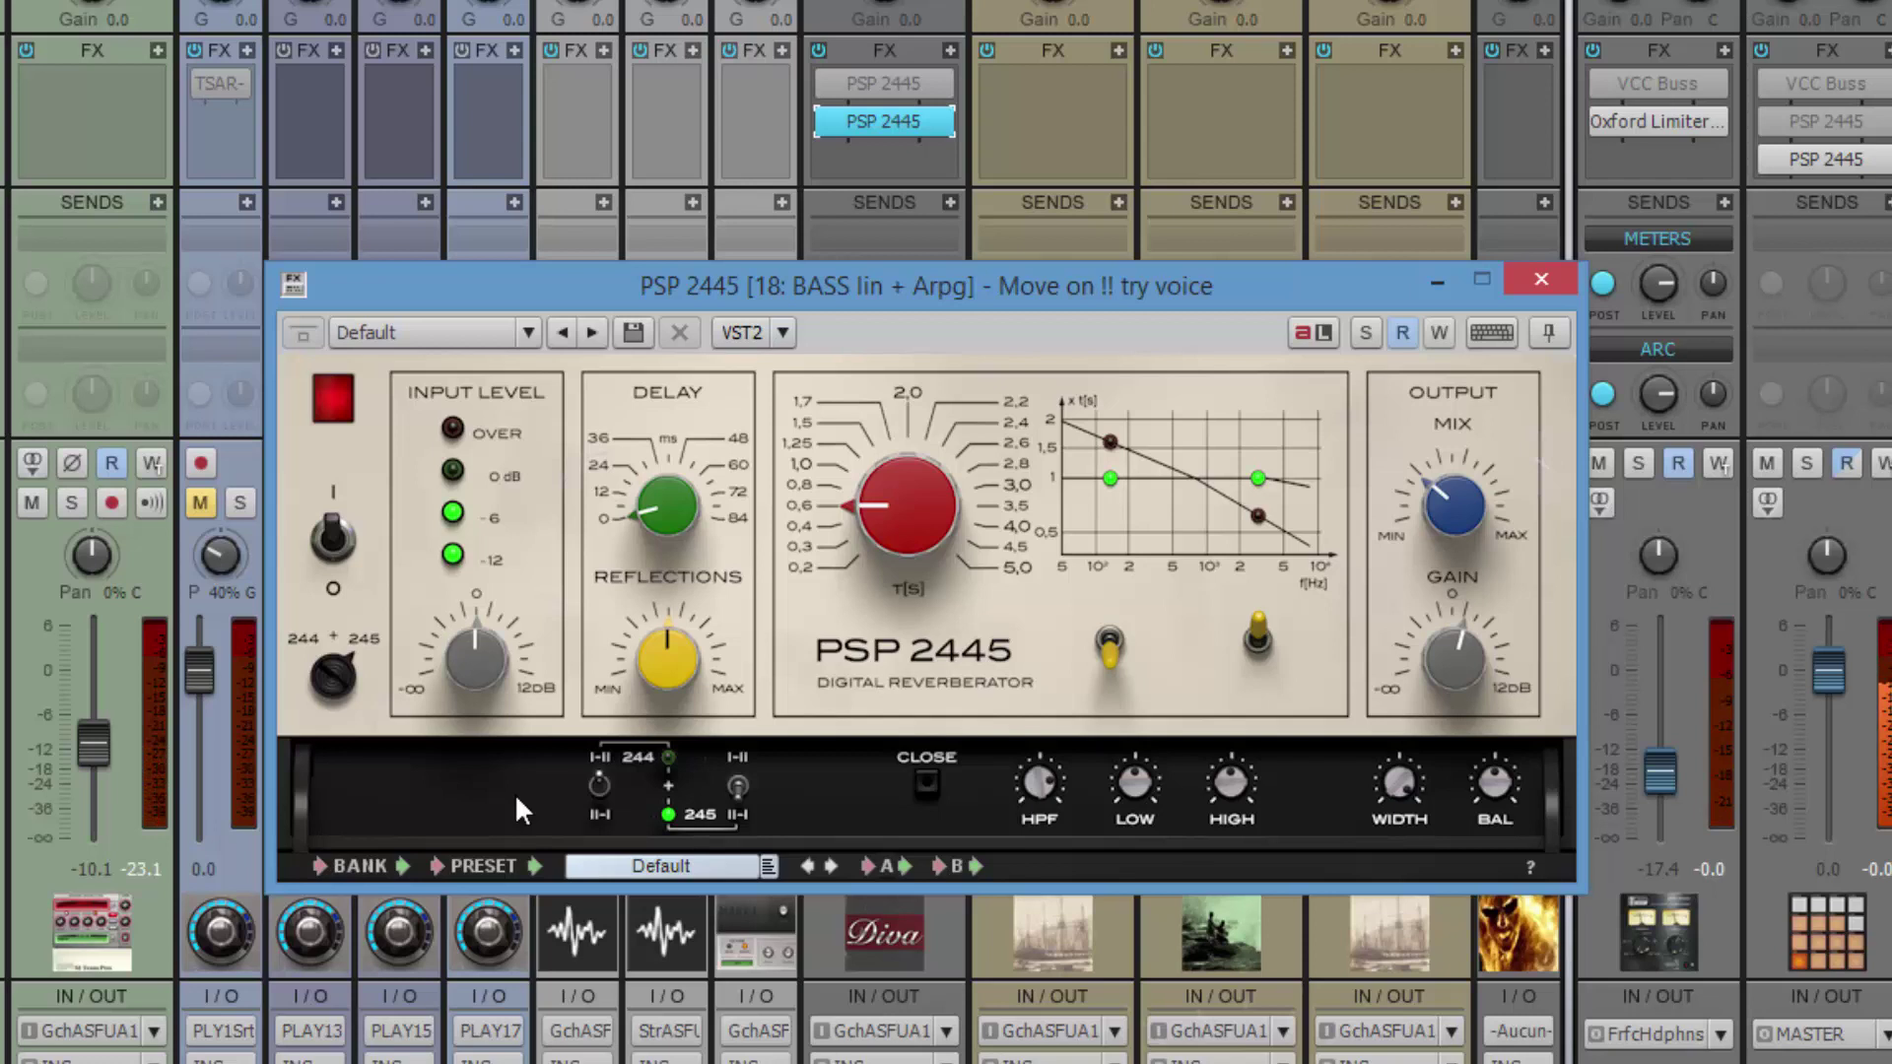
{"action": "double_click", "coordinate": [1655, 772]}
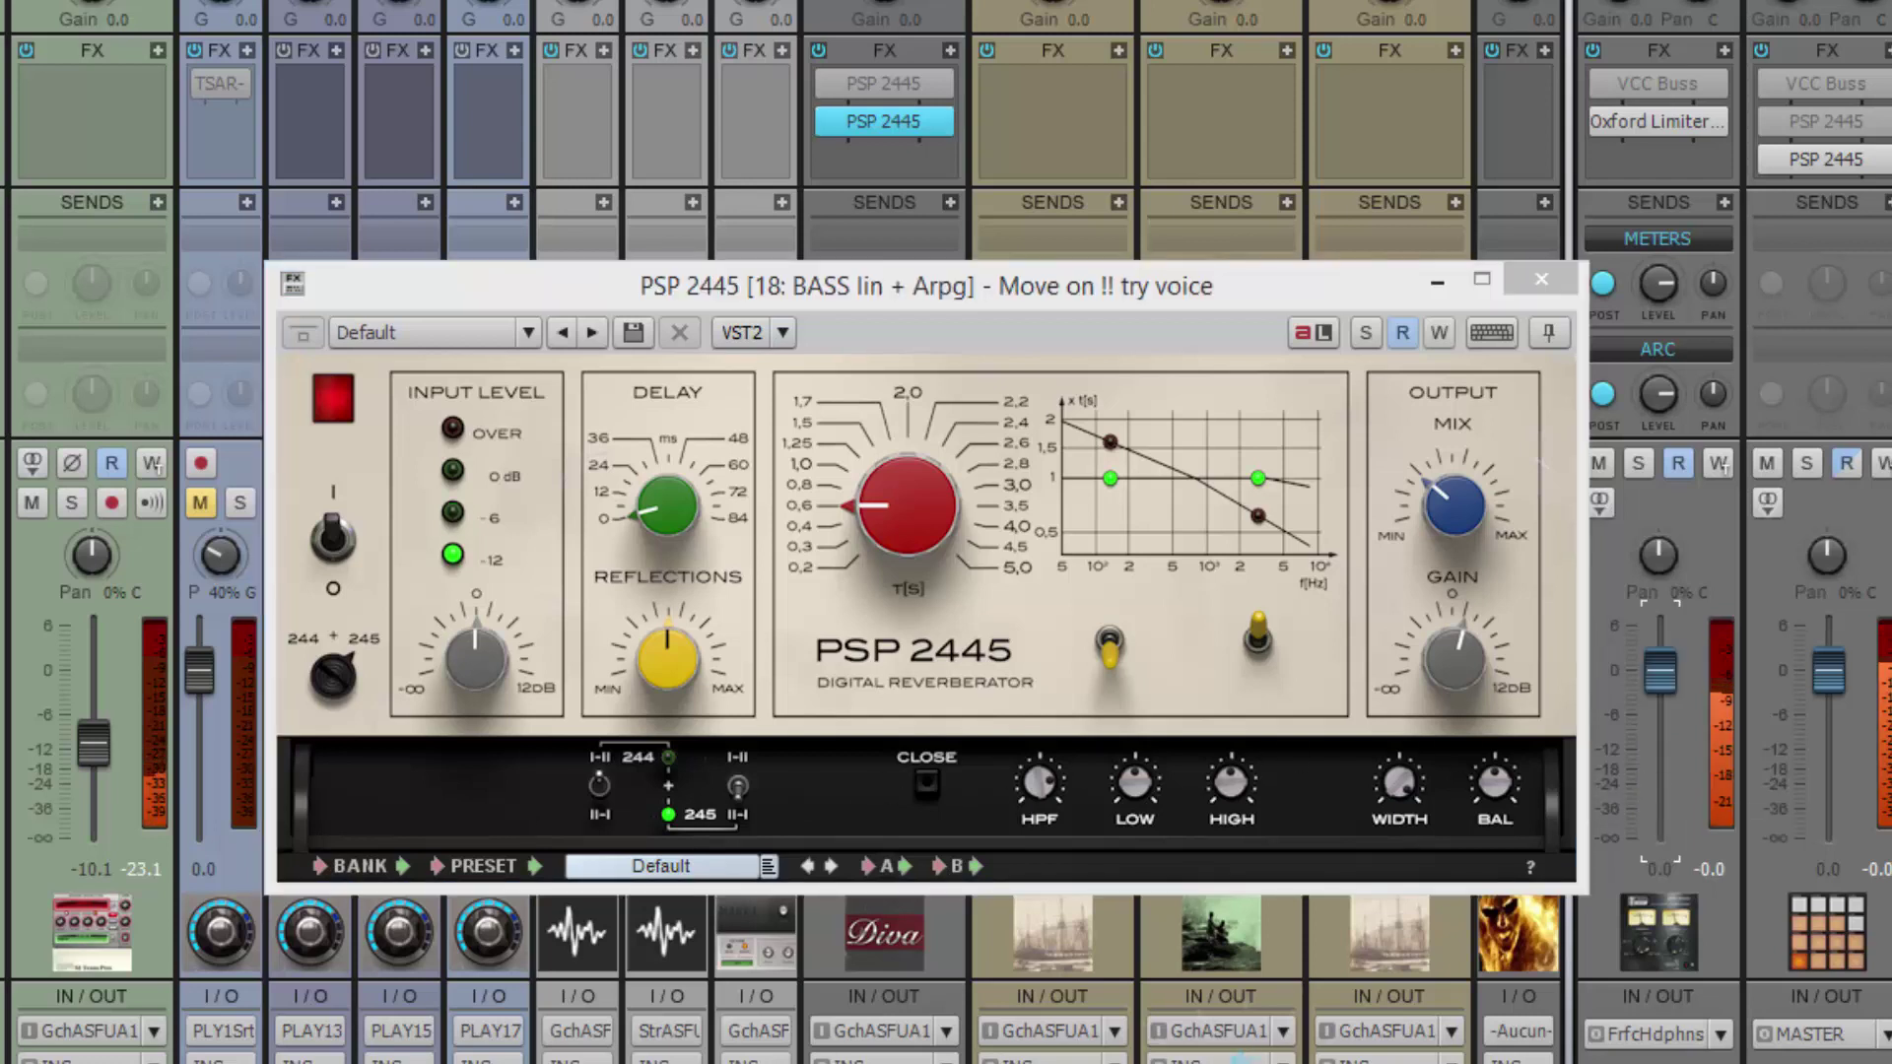